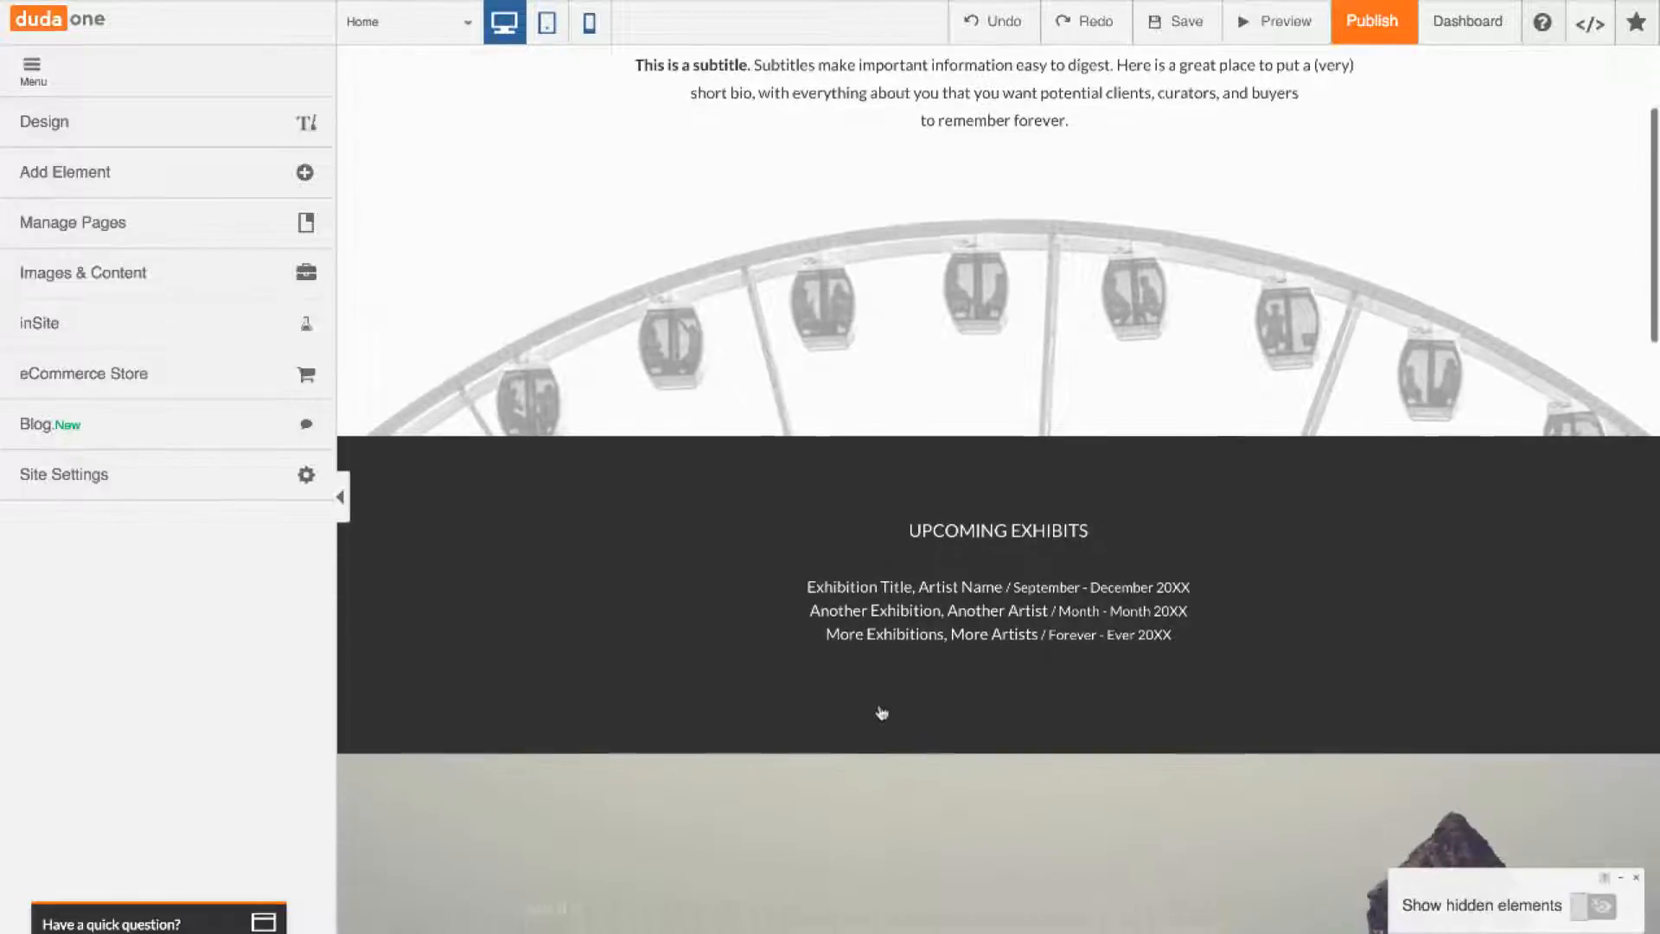
Move the UPCOMING EXHIBITS heading left to an offset of 189, in line with the left edge of the ABOUT text
{"action": "scroll", "coordinate": [881, 711], "scroll_direction": "down", "scroll_amount": 2}
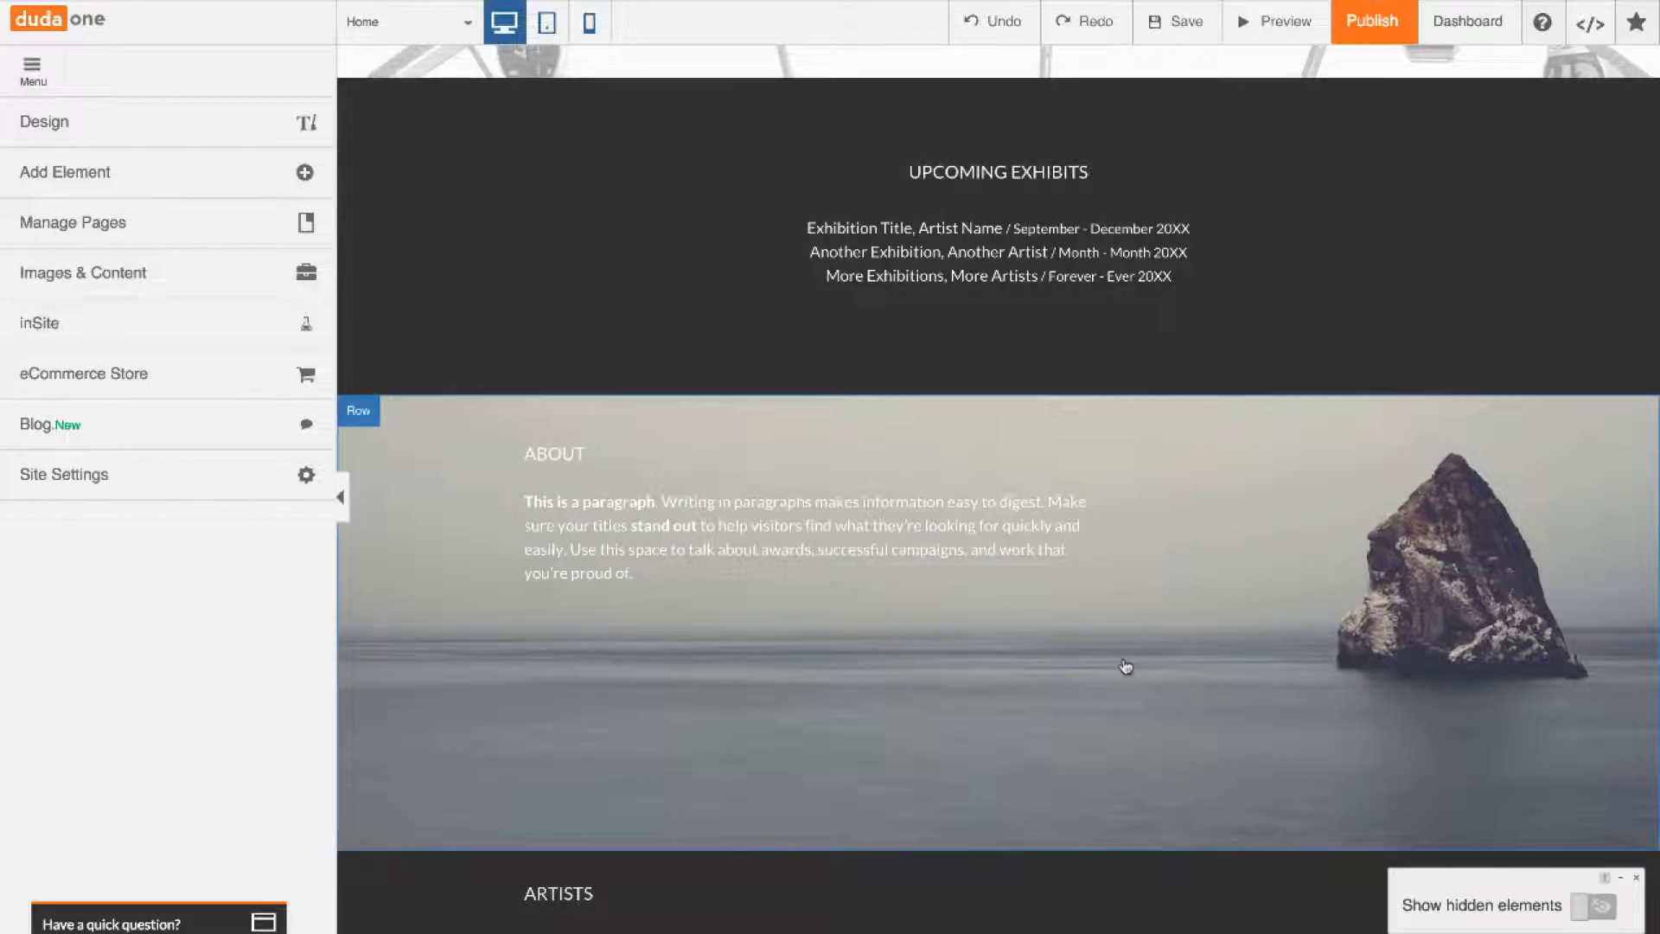
{"action": "scroll", "coordinate": [1124, 666], "scroll_direction": "up", "scroll_amount": 1}
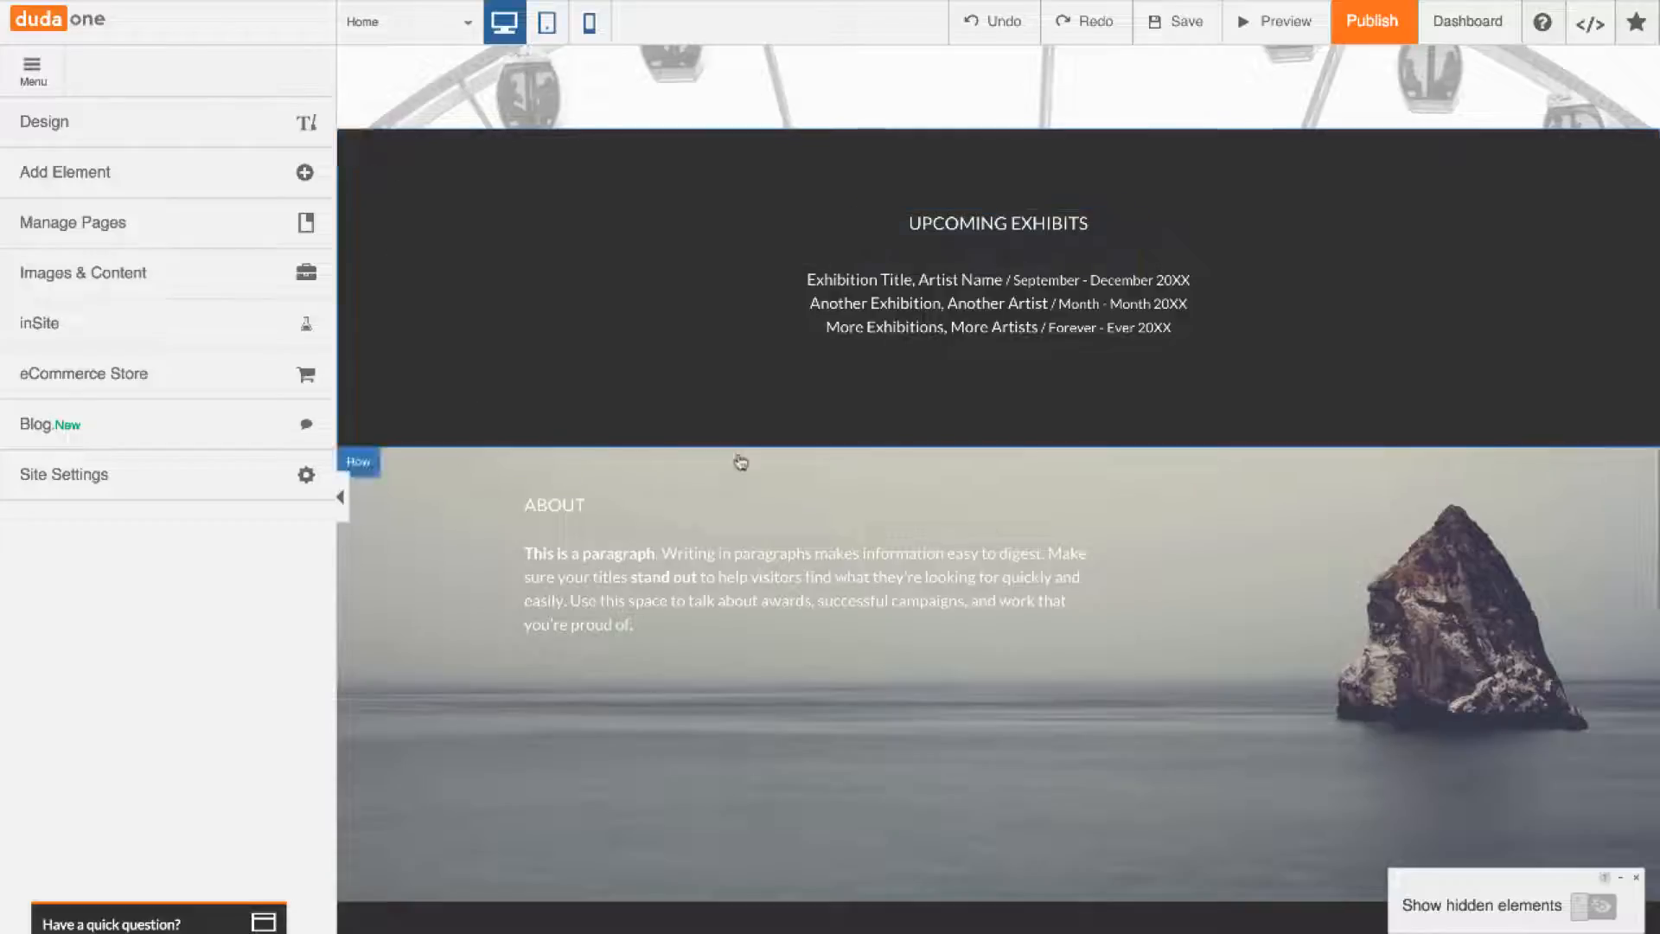
{"action": "left_click", "coordinate": [1044, 224]}
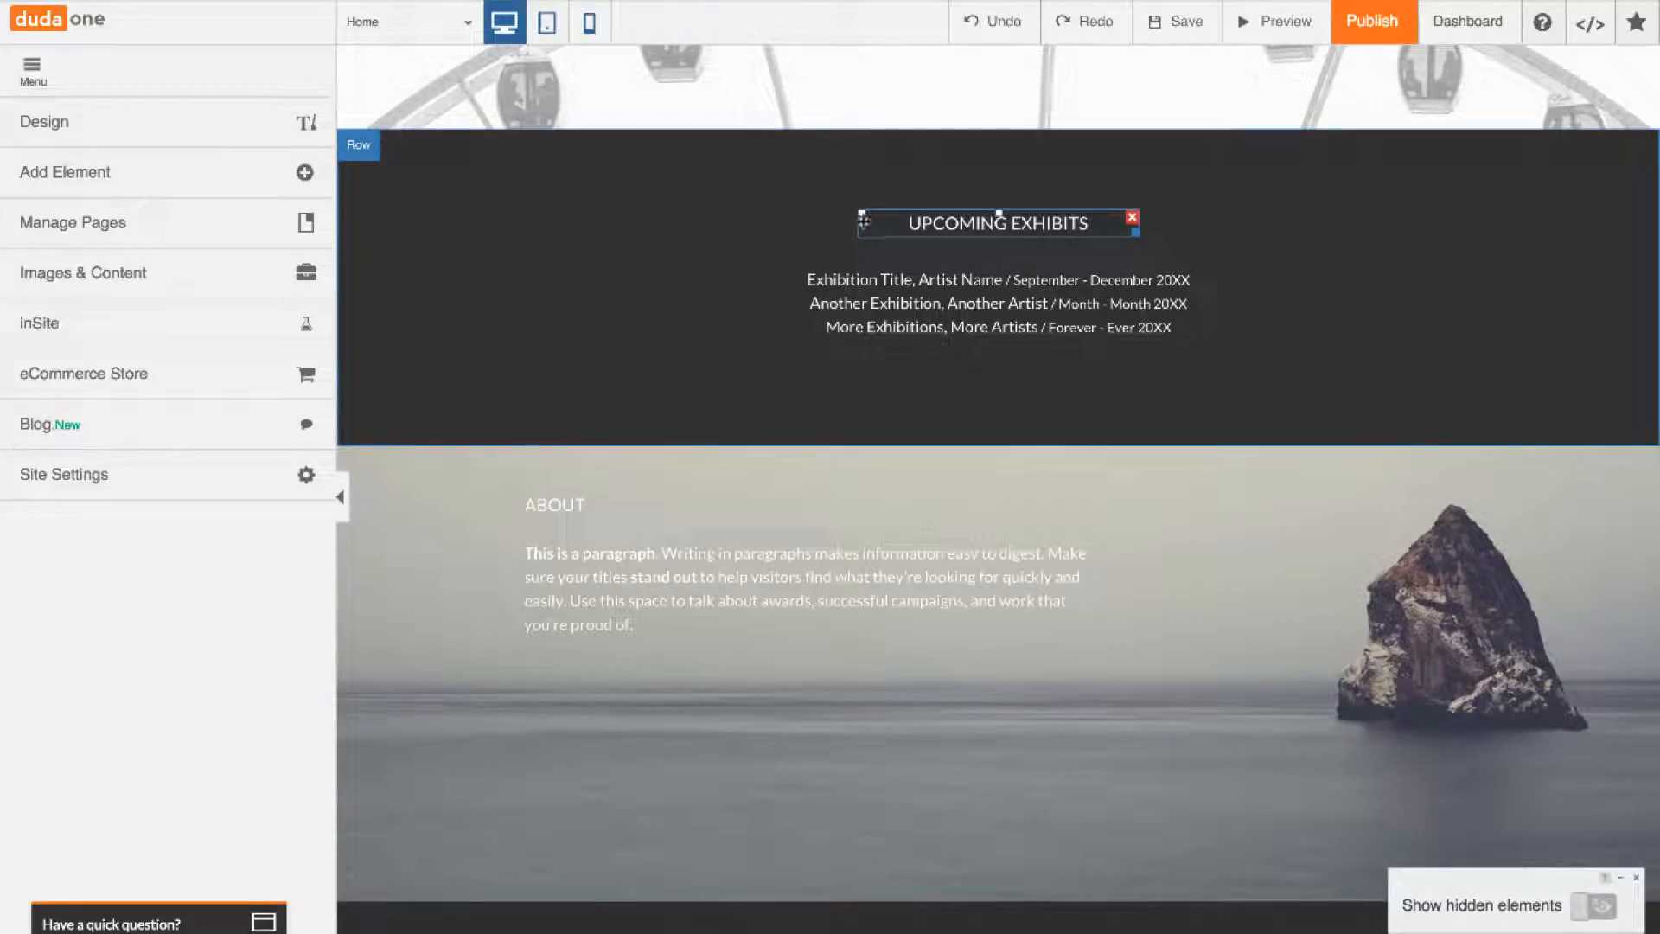
{"action": "left_click_drag", "start_coordinate": [863, 221], "coordinate": [529, 242]}
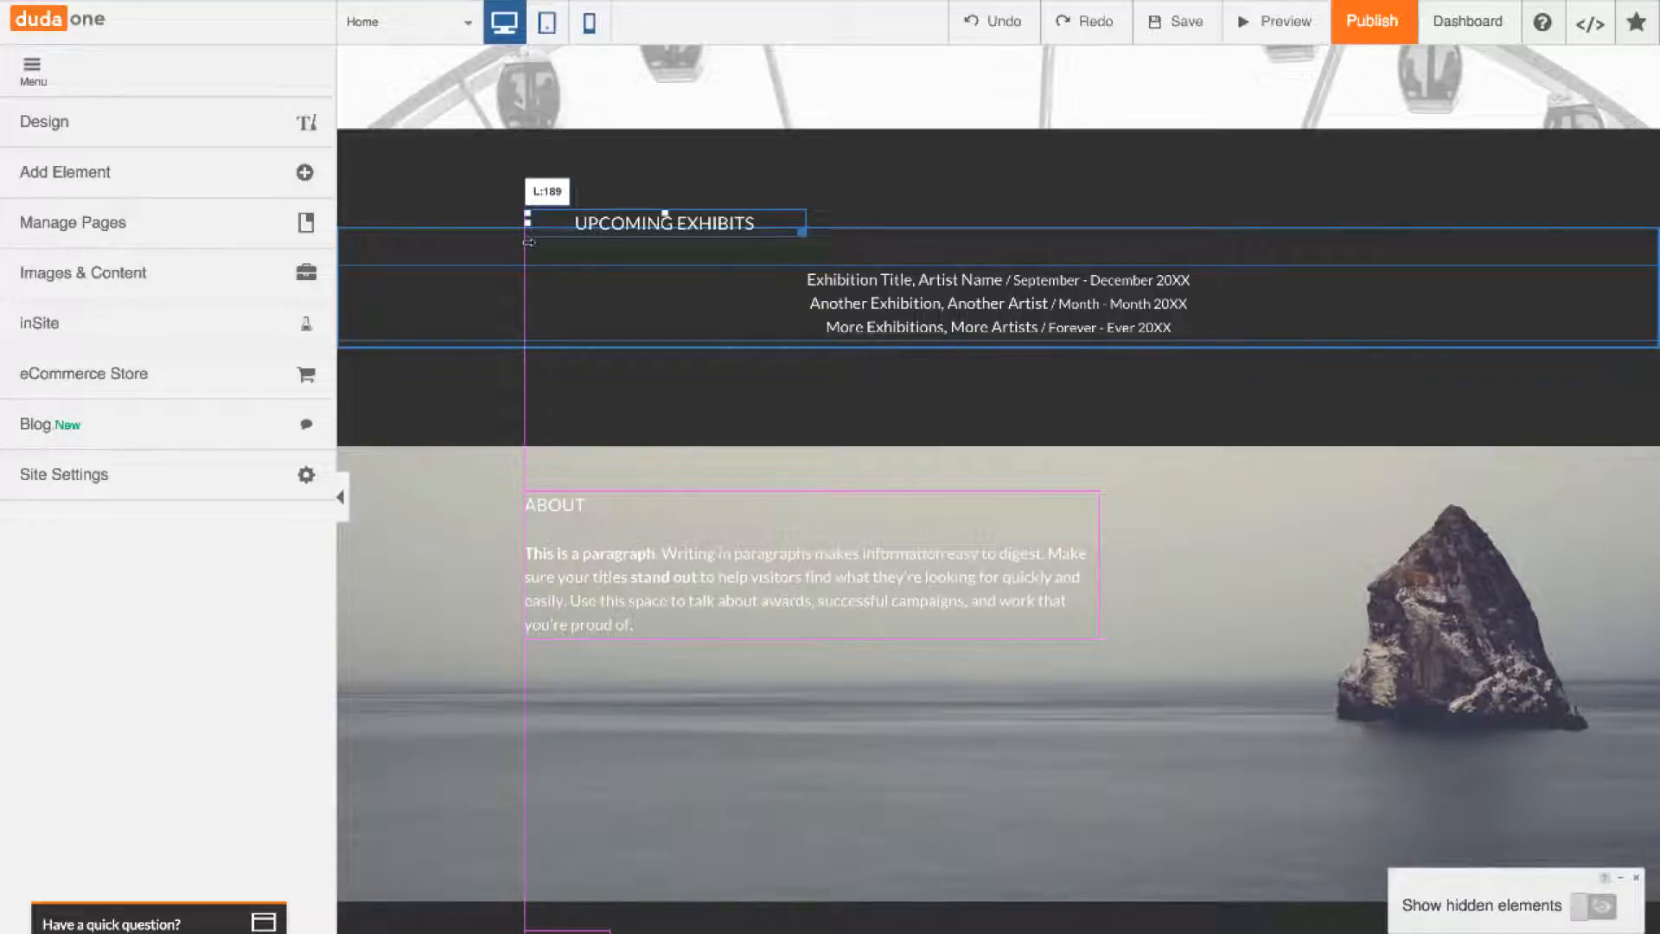
{"action": "left_click_drag", "start_coordinate": [528, 242], "coordinate": [528, 244]}
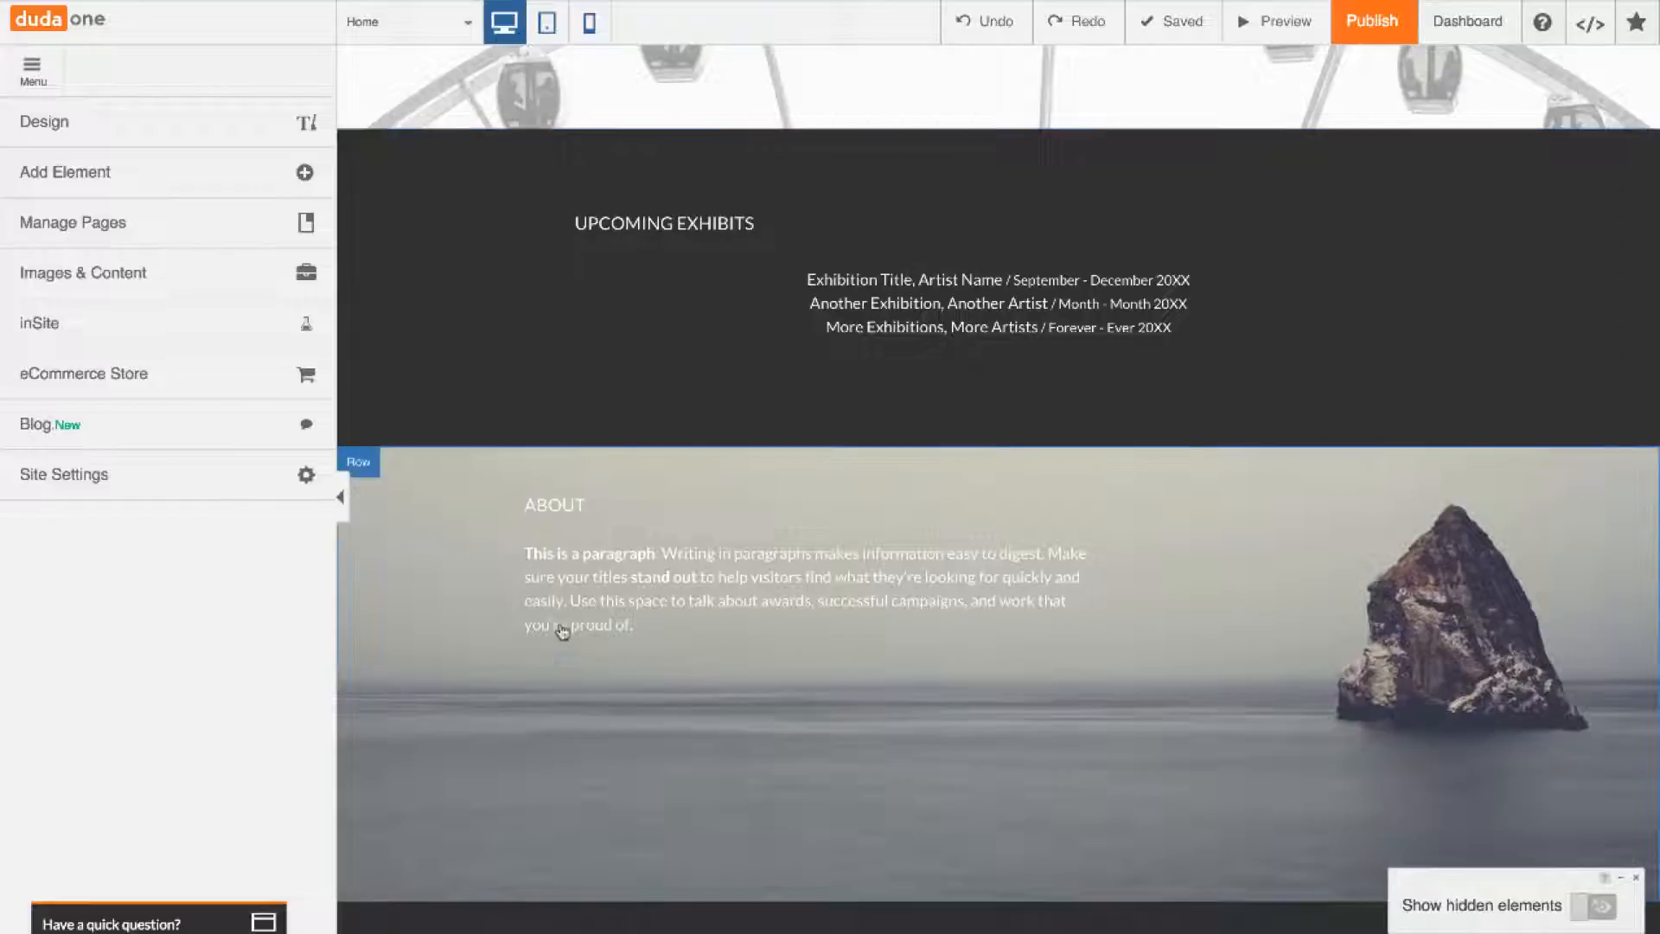
Narrow the UPCOMING EXHIBITS heading's box slightly and align the box to the left edge of its row
{"action": "left_click", "coordinate": [754, 228]}
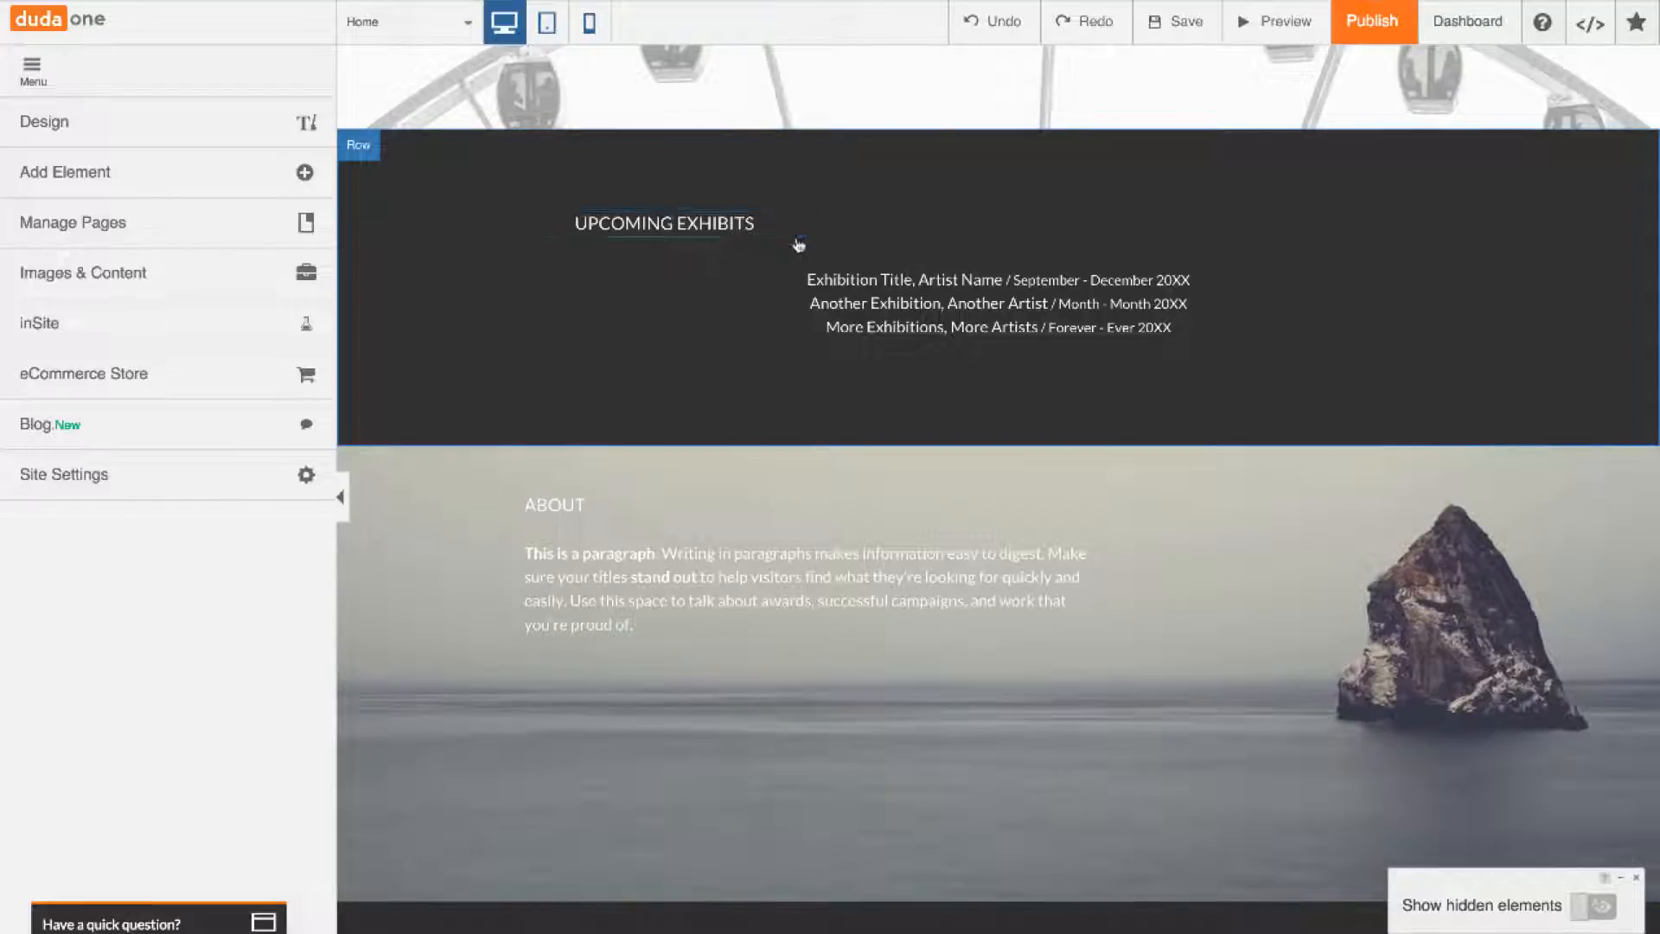
{"action": "left_click_drag", "start_coordinate": [797, 230], "coordinate": [776, 231]}
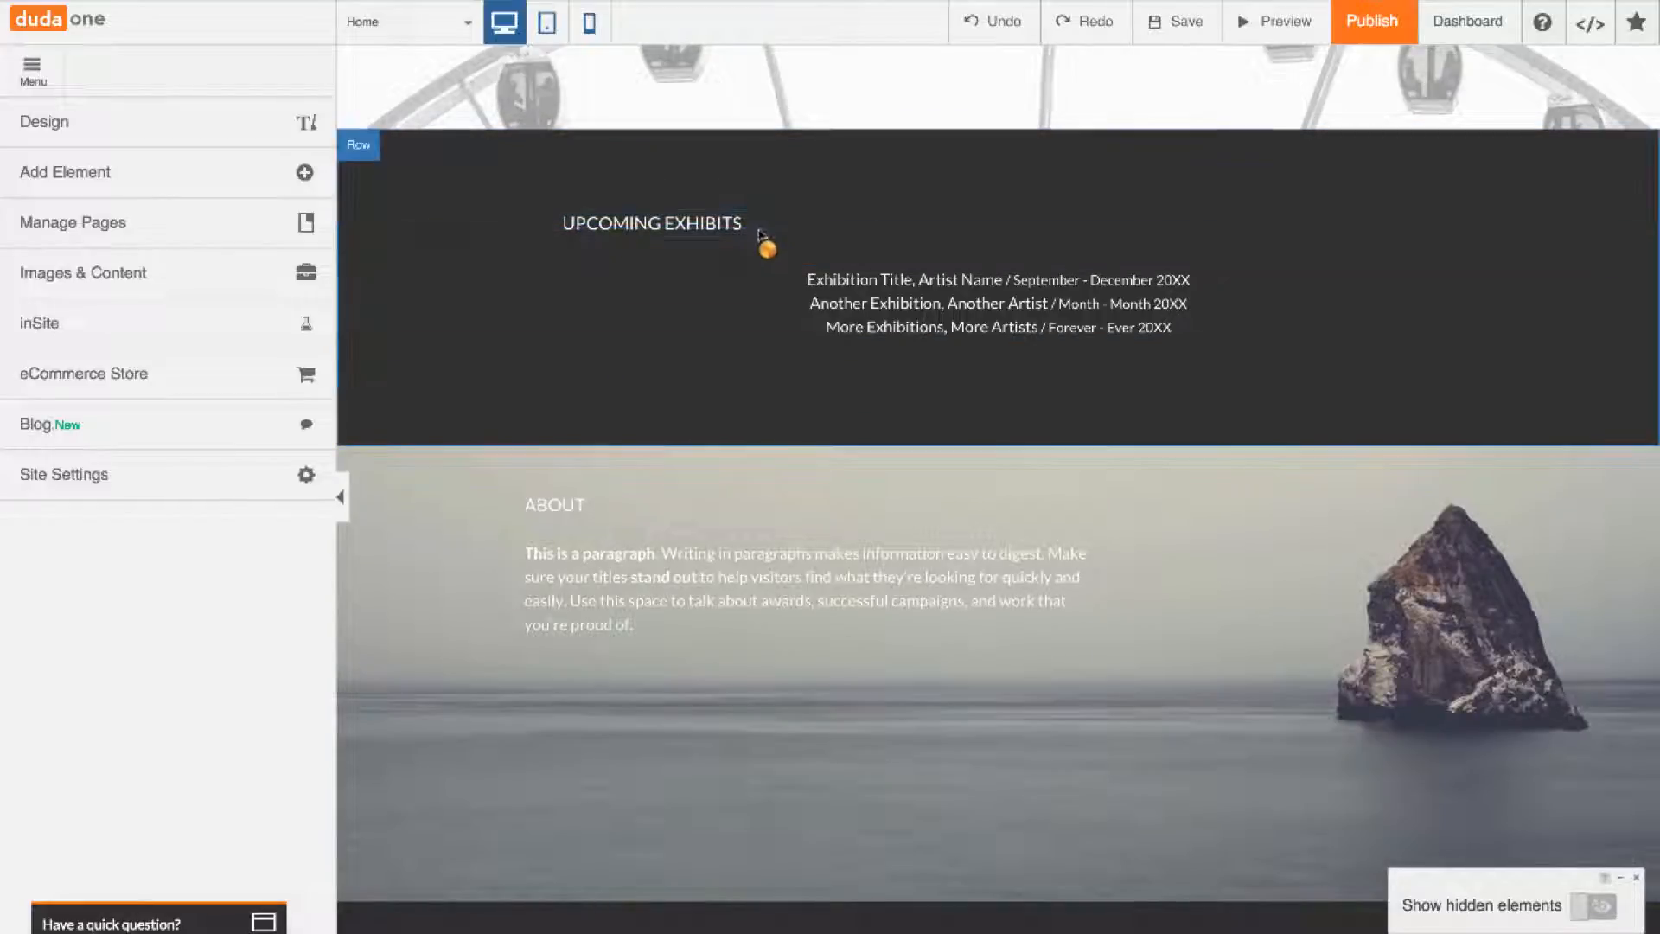
{"action": "right_click", "coordinate": [696, 230]}
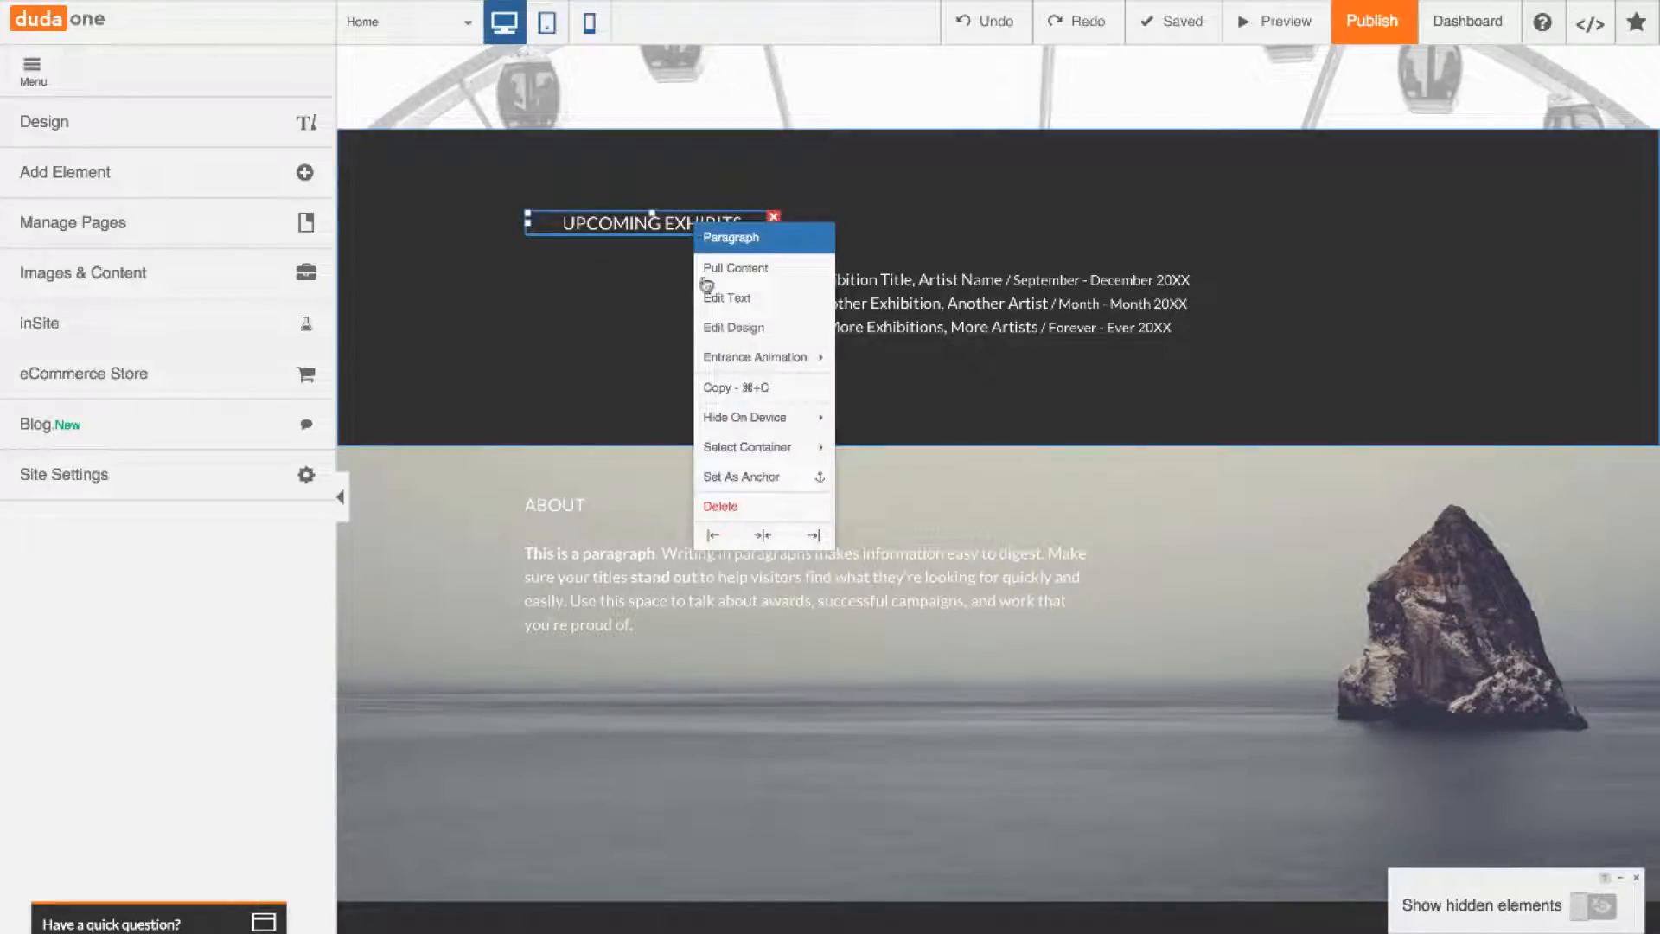
{"action": "left_click", "coordinate": [714, 536]}
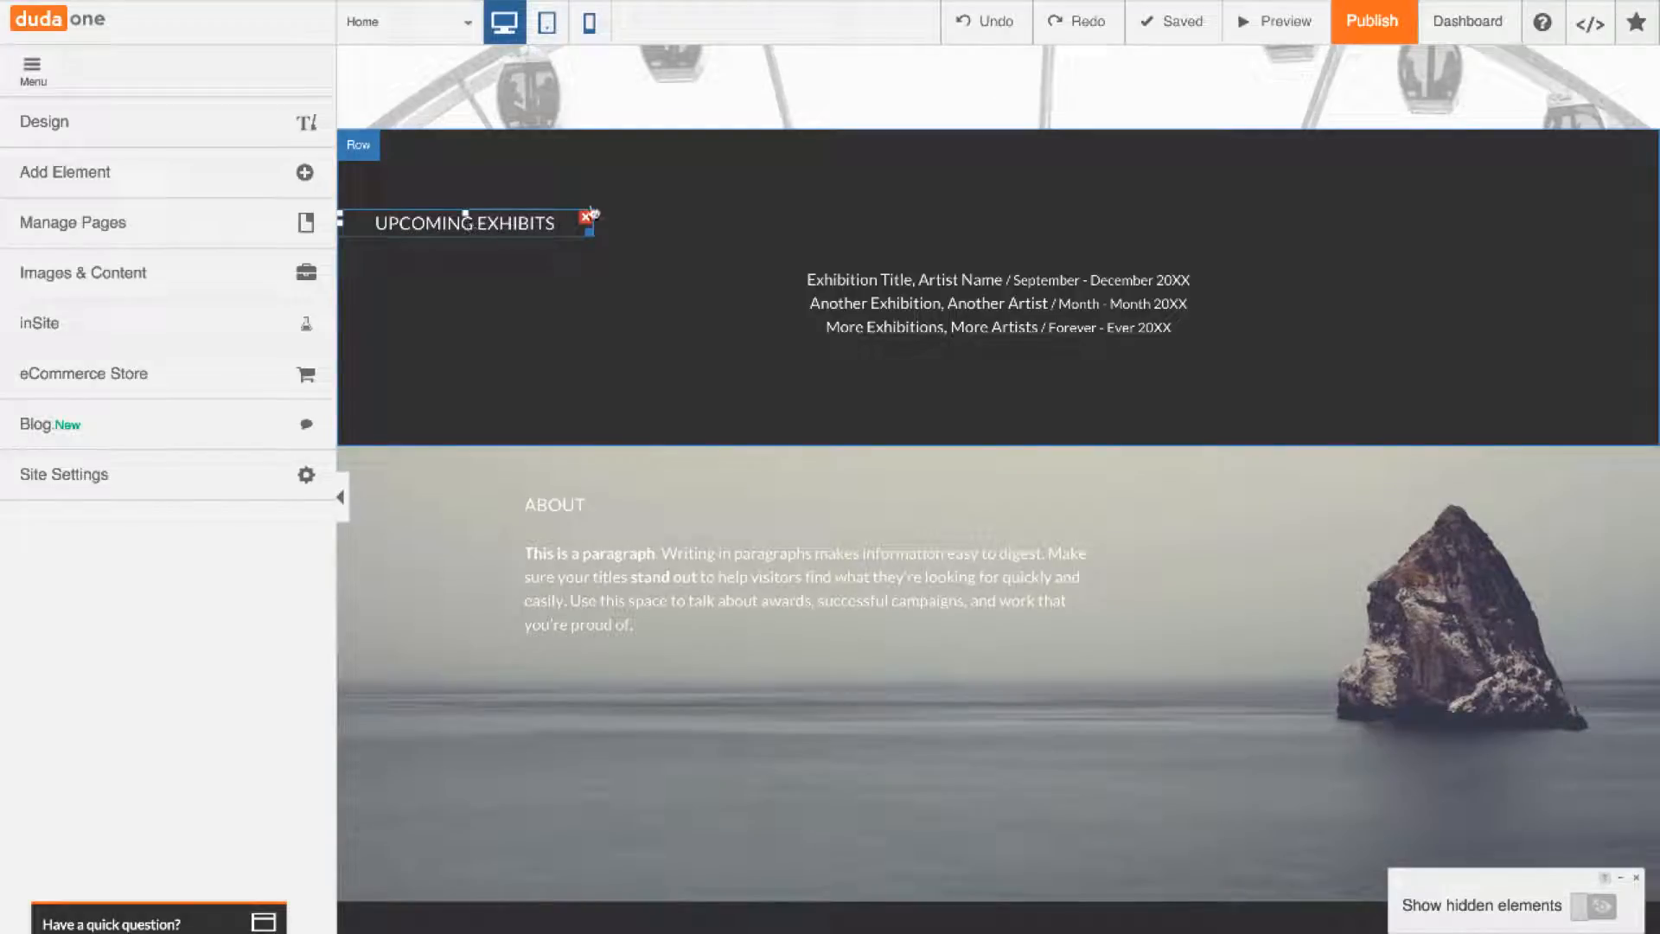
Left-align the UPCOMING EXHIBITS text inside its box and move the heading in line with the ABOUT text's left edge
{"action": "left_click", "coordinate": [513, 223]}
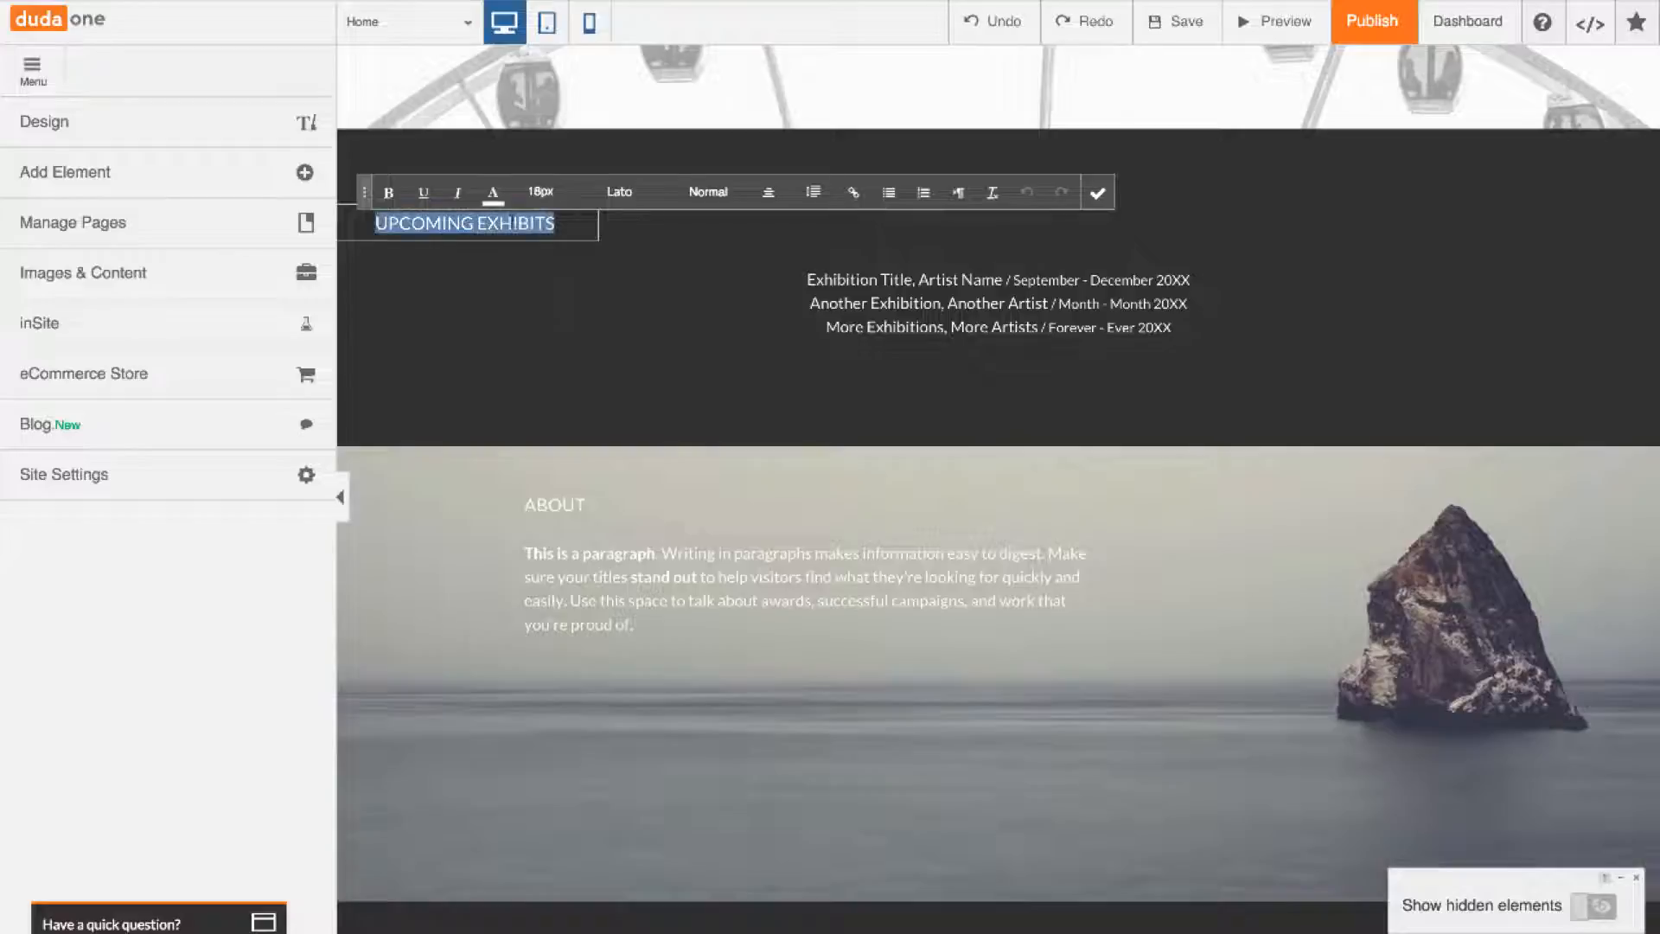
{"action": "left_click", "coordinate": [767, 192]}
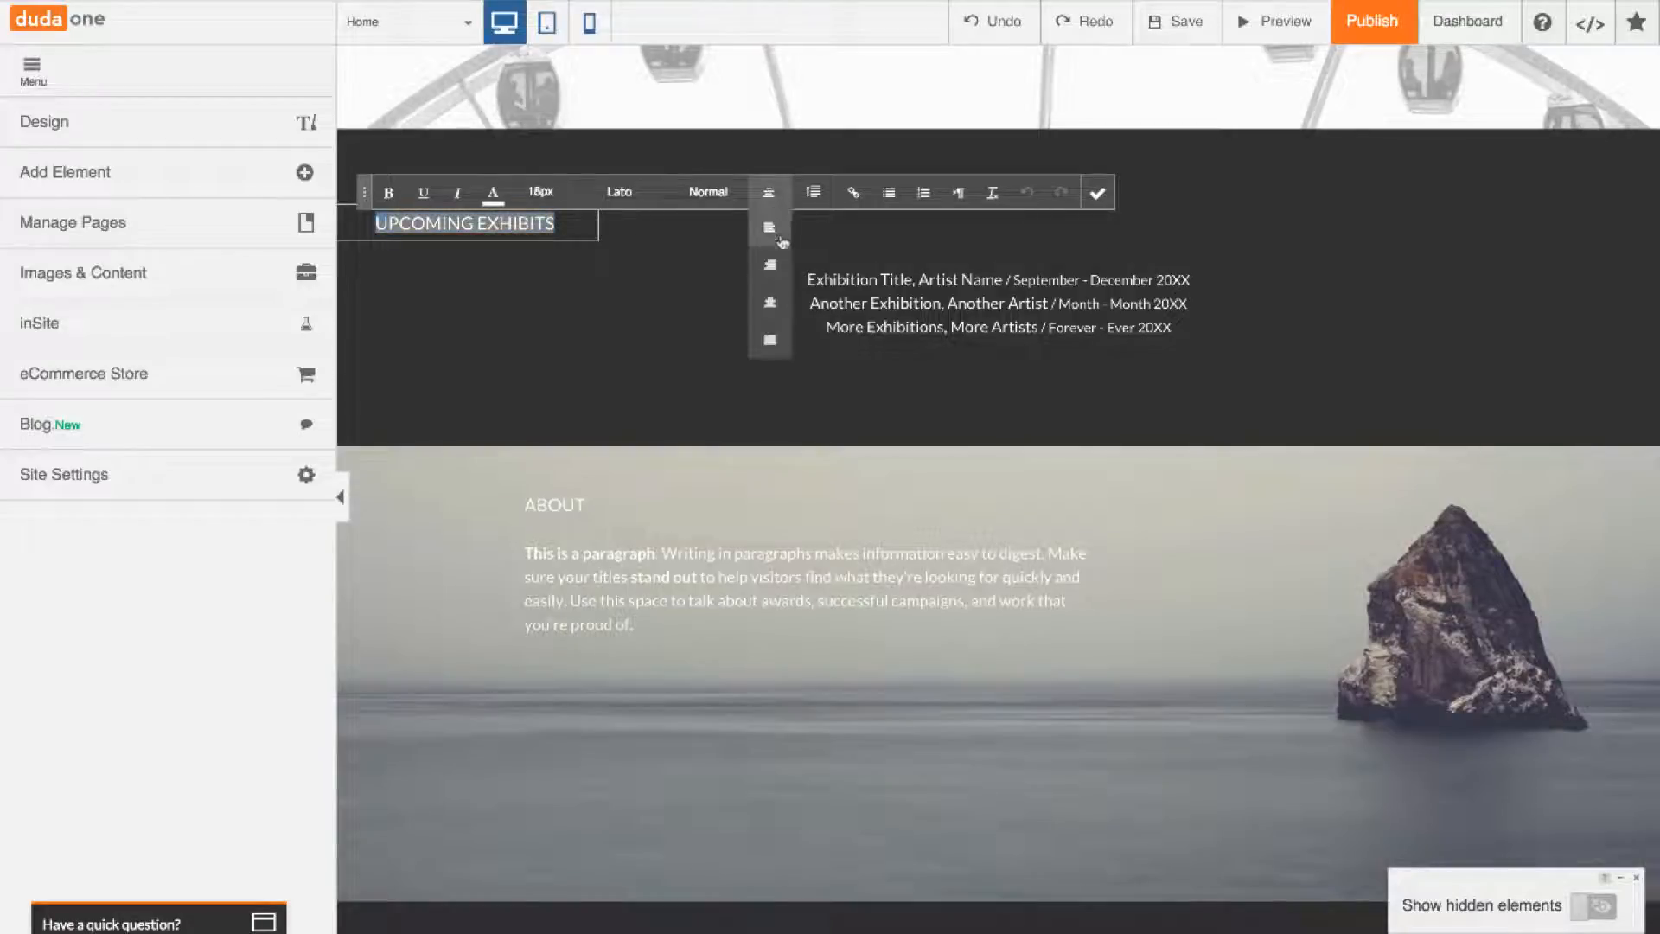
{"action": "left_click", "coordinate": [769, 228]}
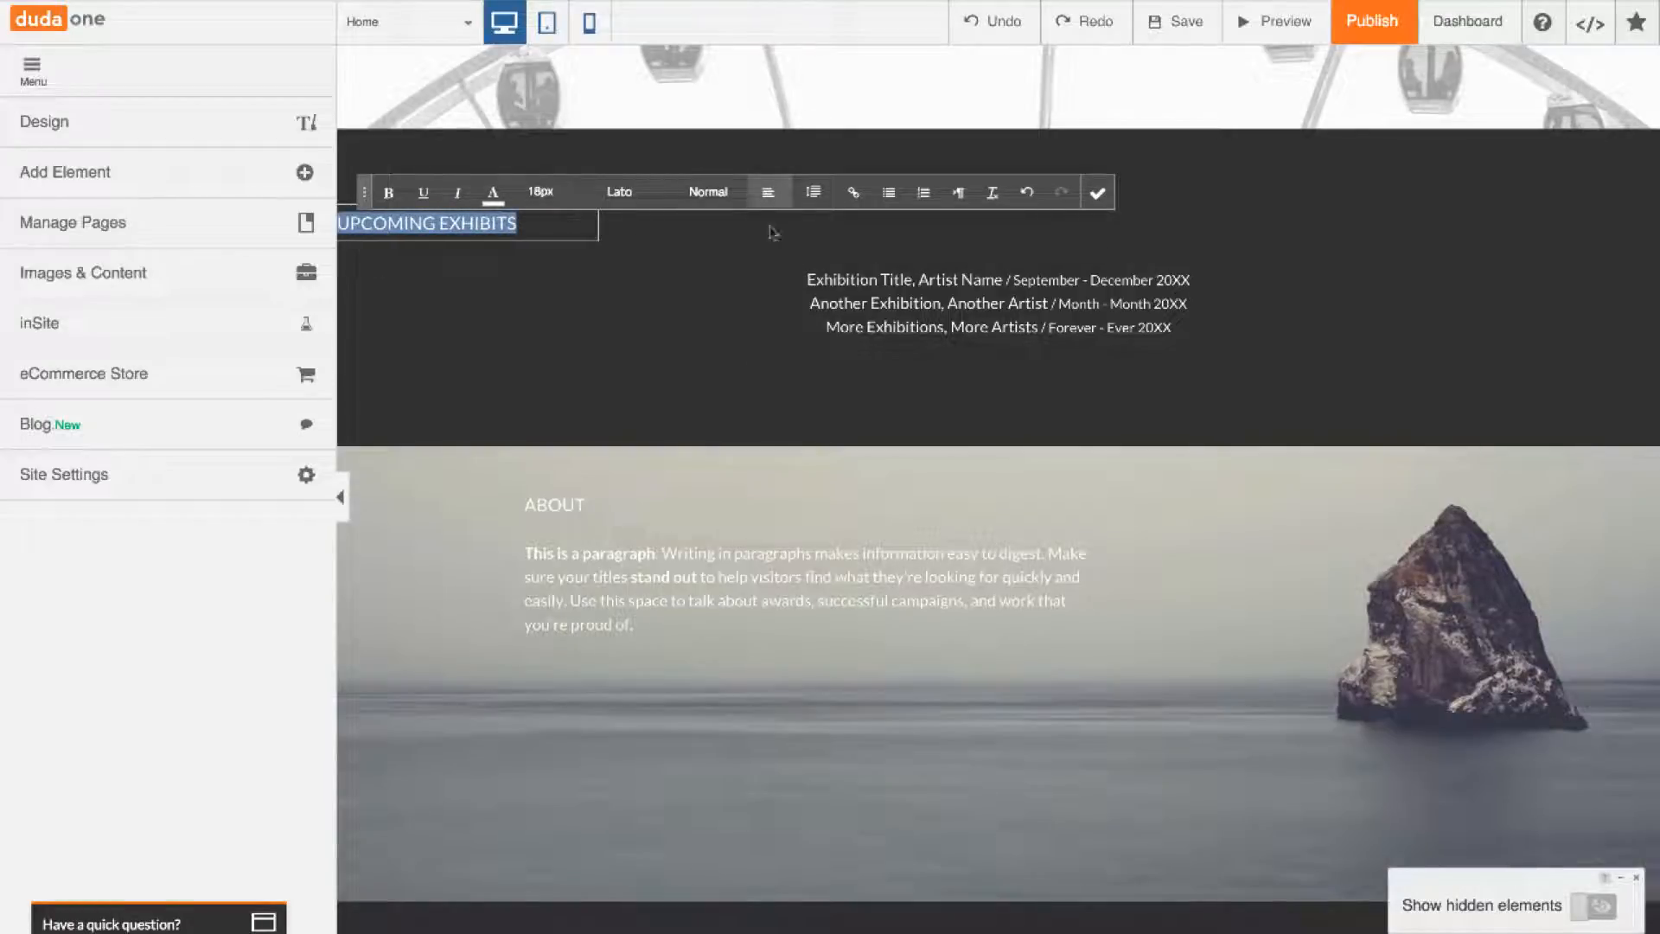
{"action": "left_click", "coordinate": [1097, 193]}
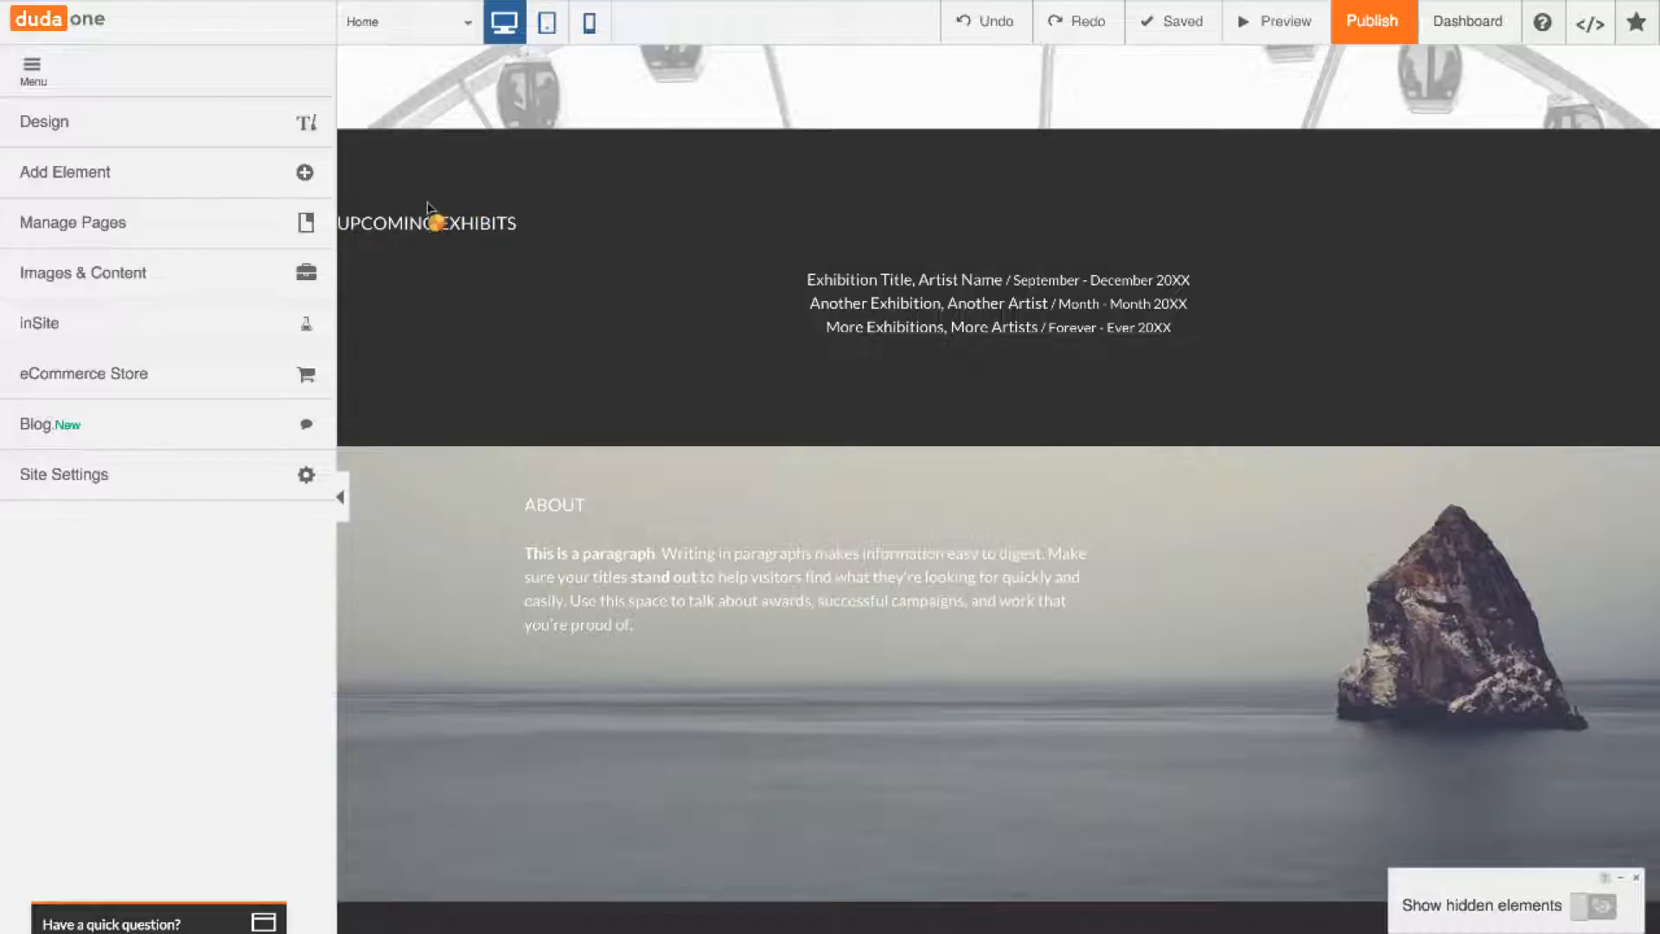
{"action": "left_click_drag", "start_coordinate": [337, 223], "coordinate": [530, 265]}
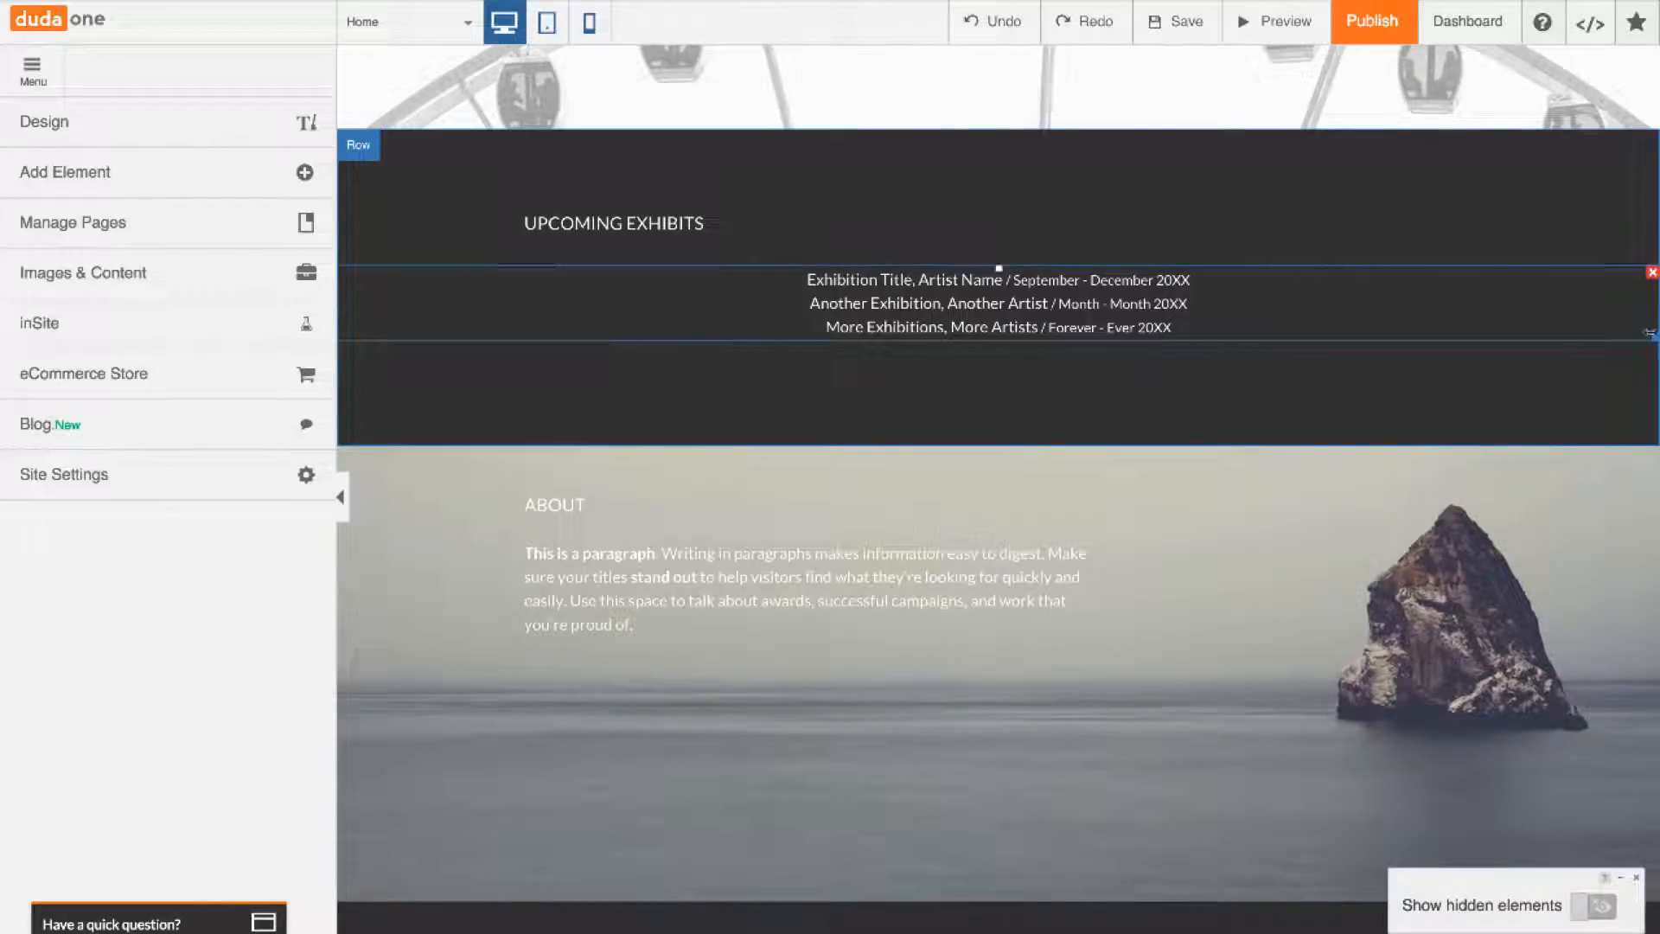
Narrow the exhibition list paragraph to fit its text and move it in line with the heading's left edge
{"action": "left_click_drag", "start_coordinate": [1354, 303], "coordinate": [1186, 304]}
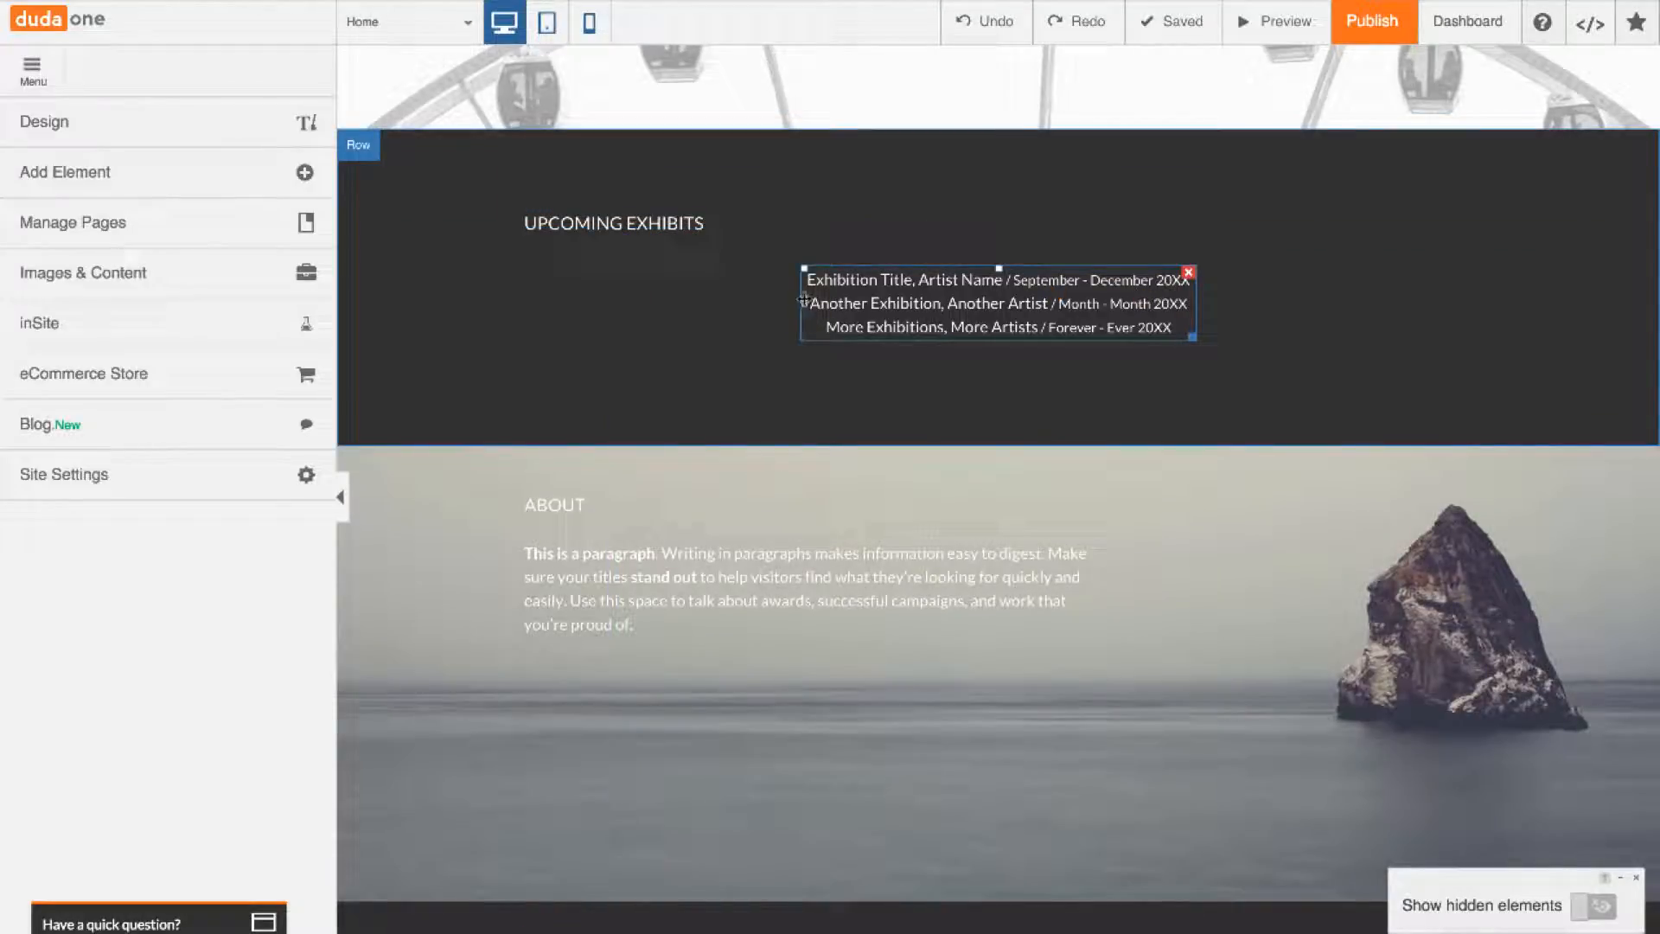
{"action": "left_click_drag", "start_coordinate": [803, 300], "coordinate": [528, 301]}
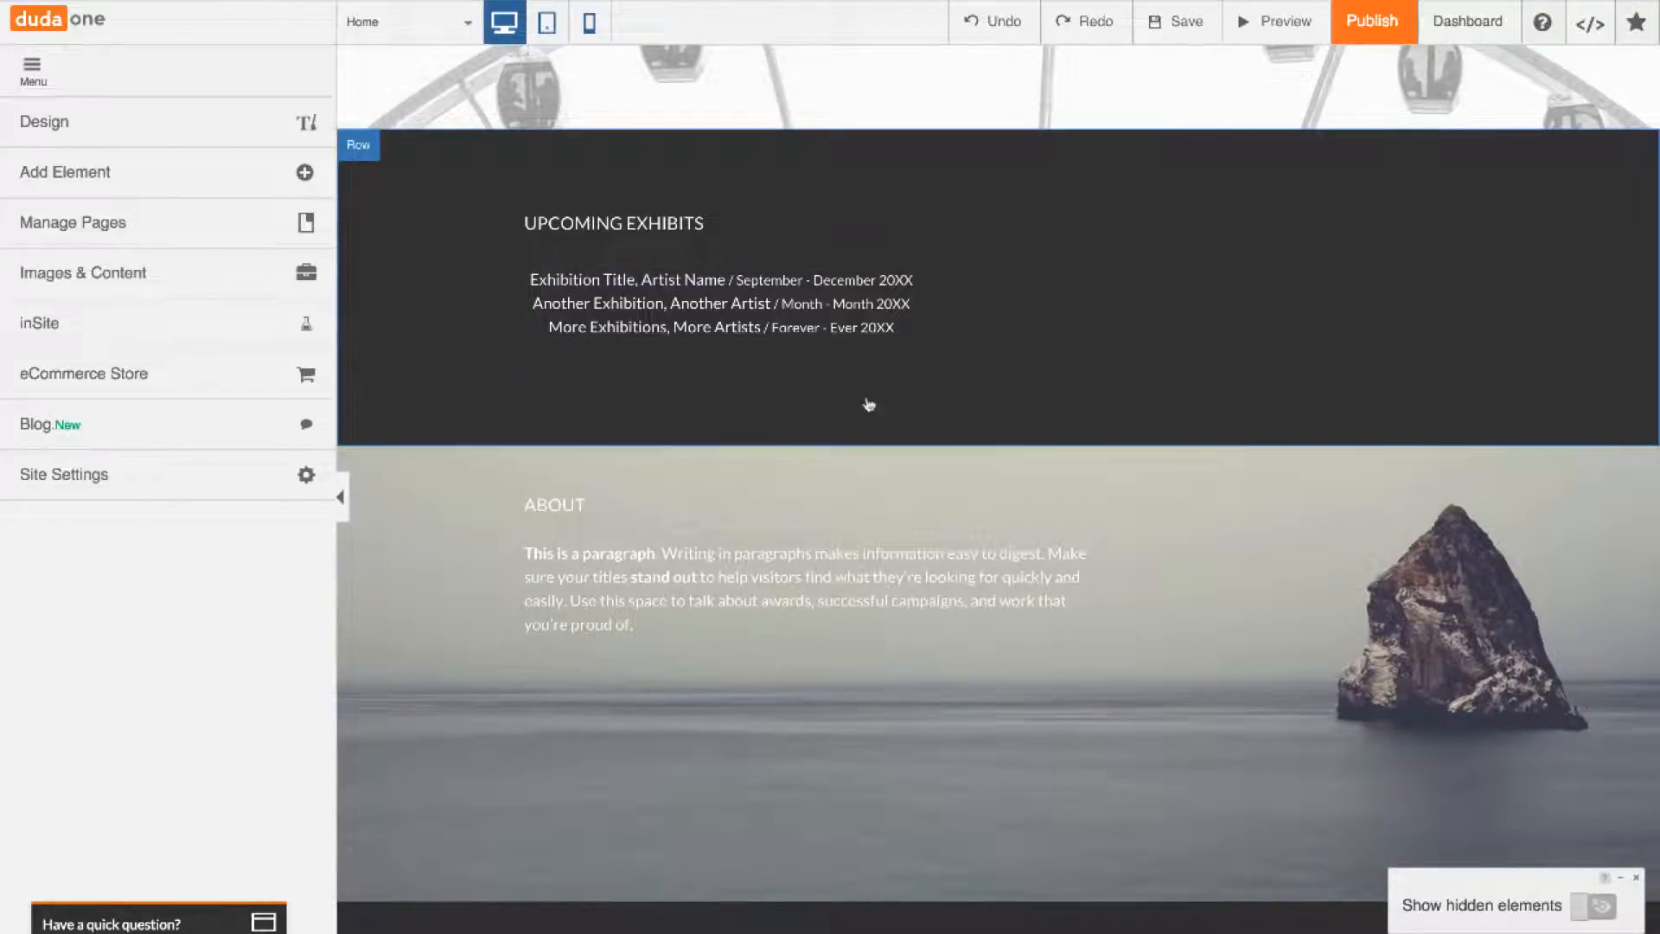
Add a button below the exhibition list and set its background to the orange-red palette color
{"action": "left_click", "coordinate": [139, 186]}
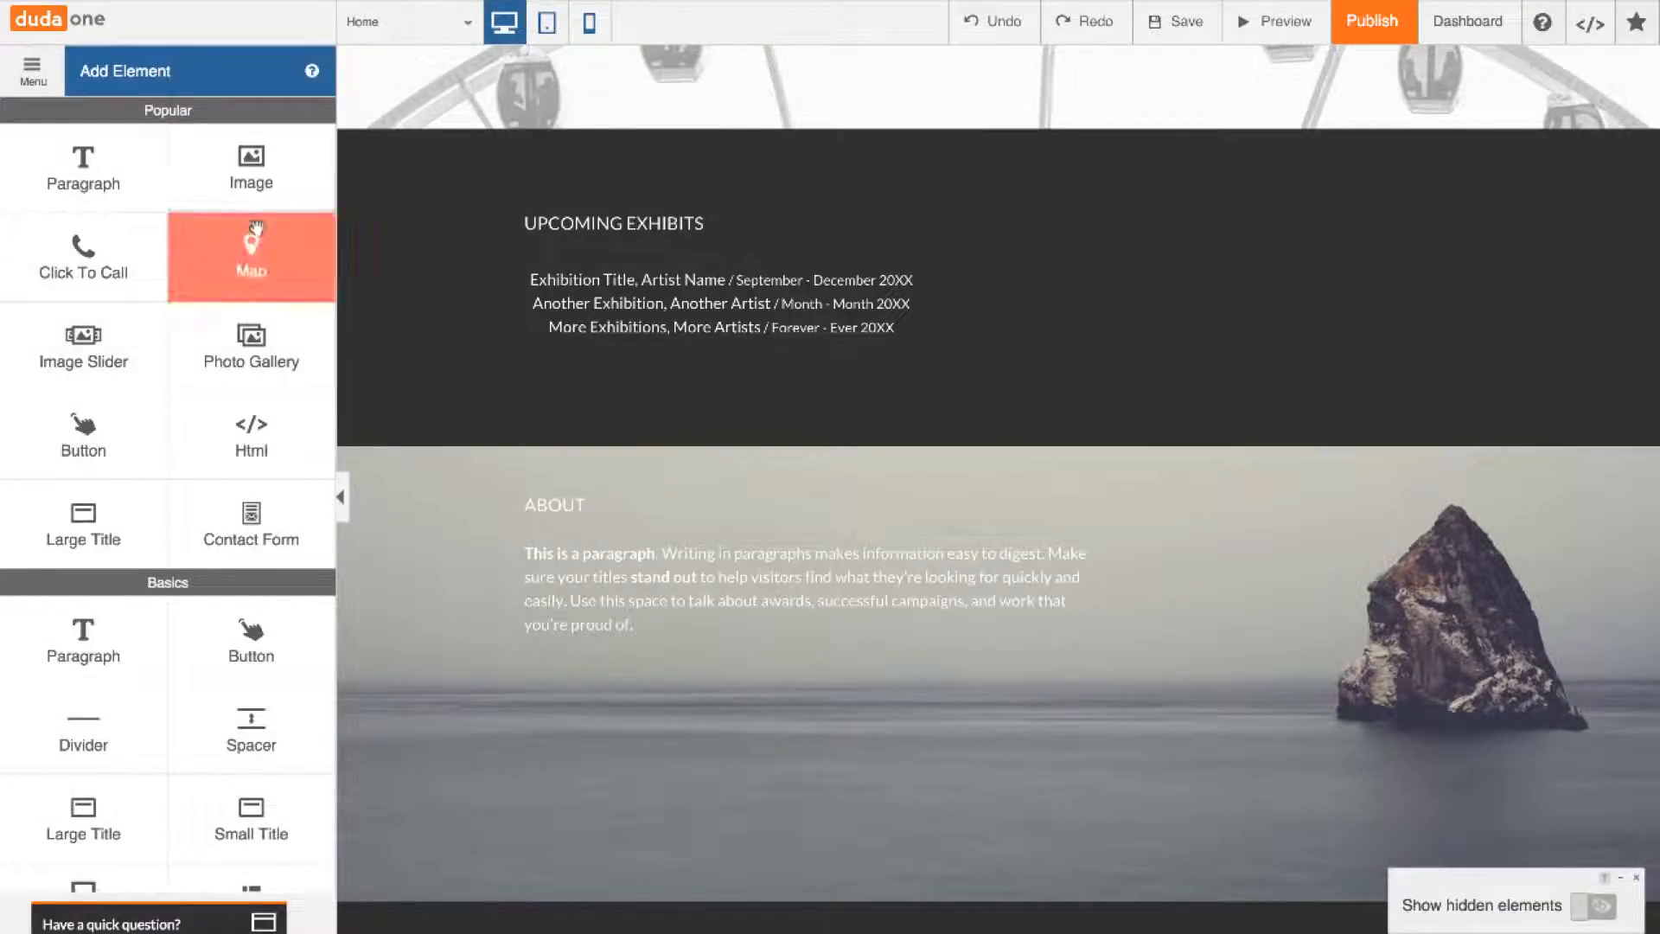
{"action": "left_click_drag", "start_coordinate": [286, 438], "coordinate": [594, 405]}
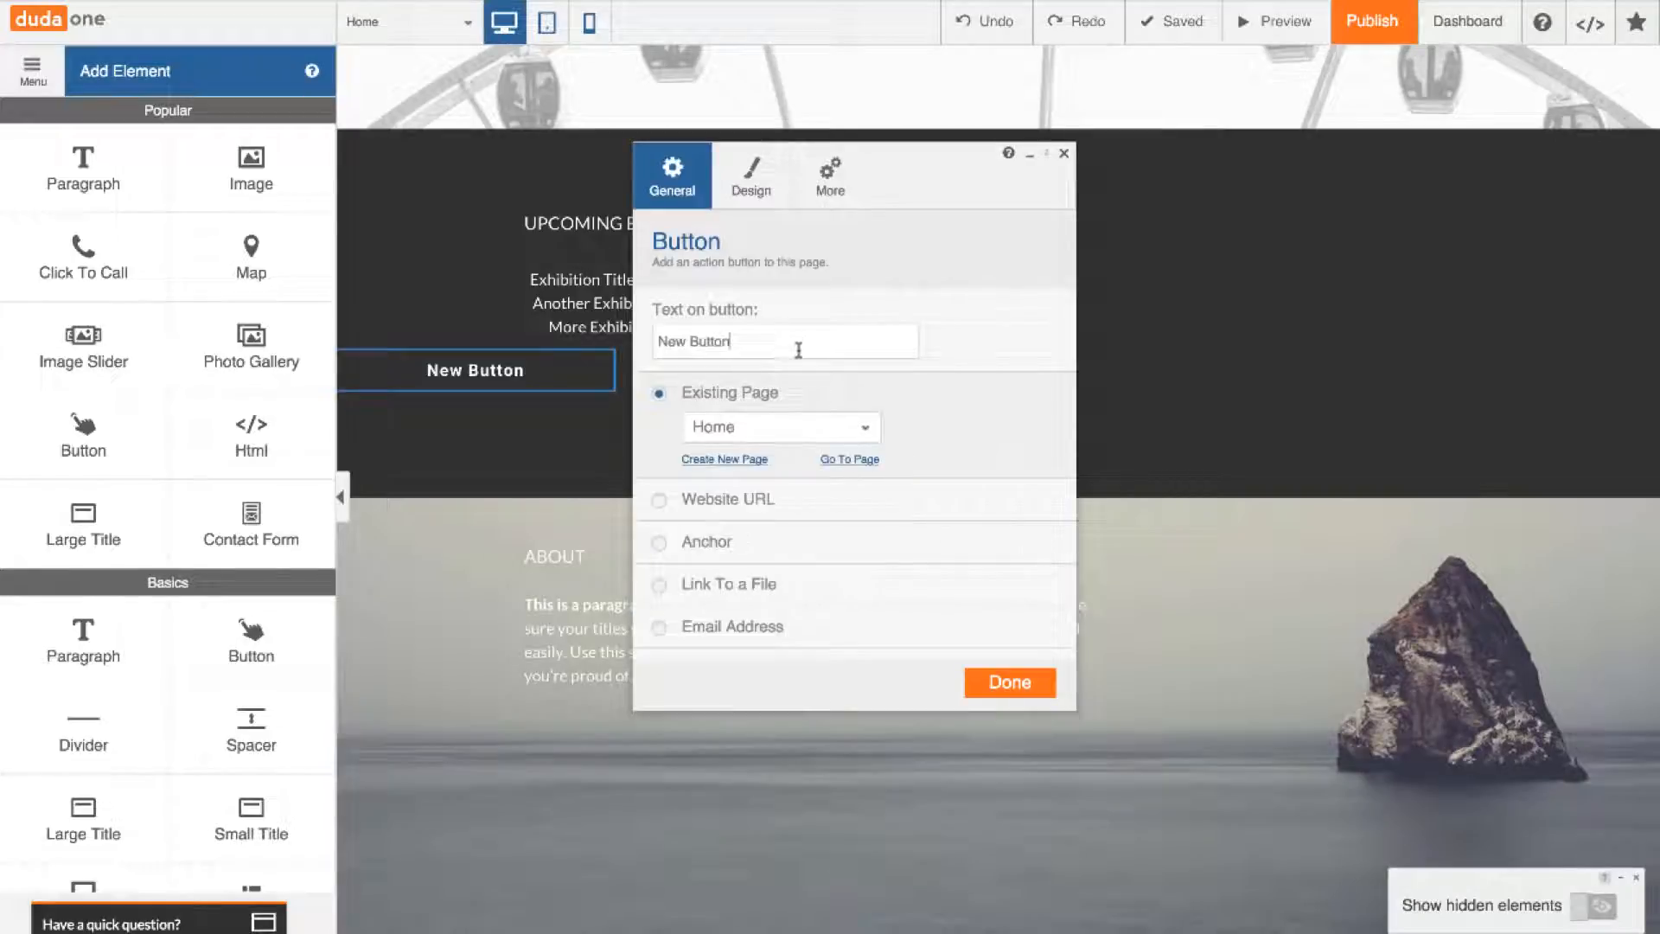
{"action": "left_click", "coordinate": [748, 182]}
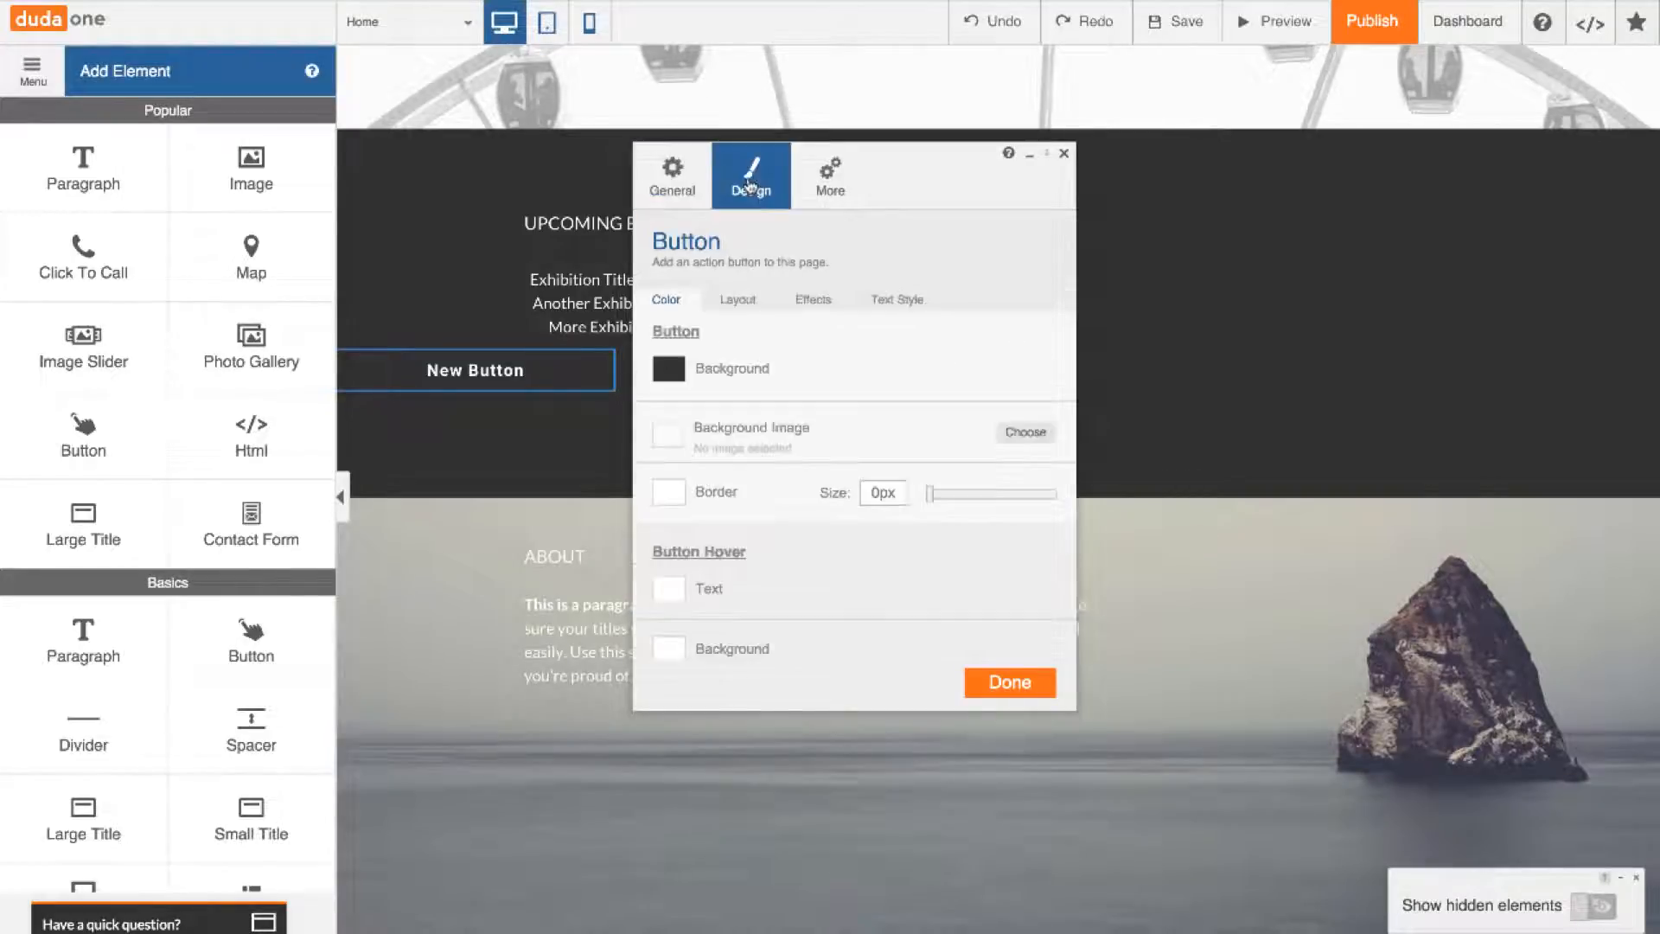
{"action": "left_click", "coordinate": [679, 370]}
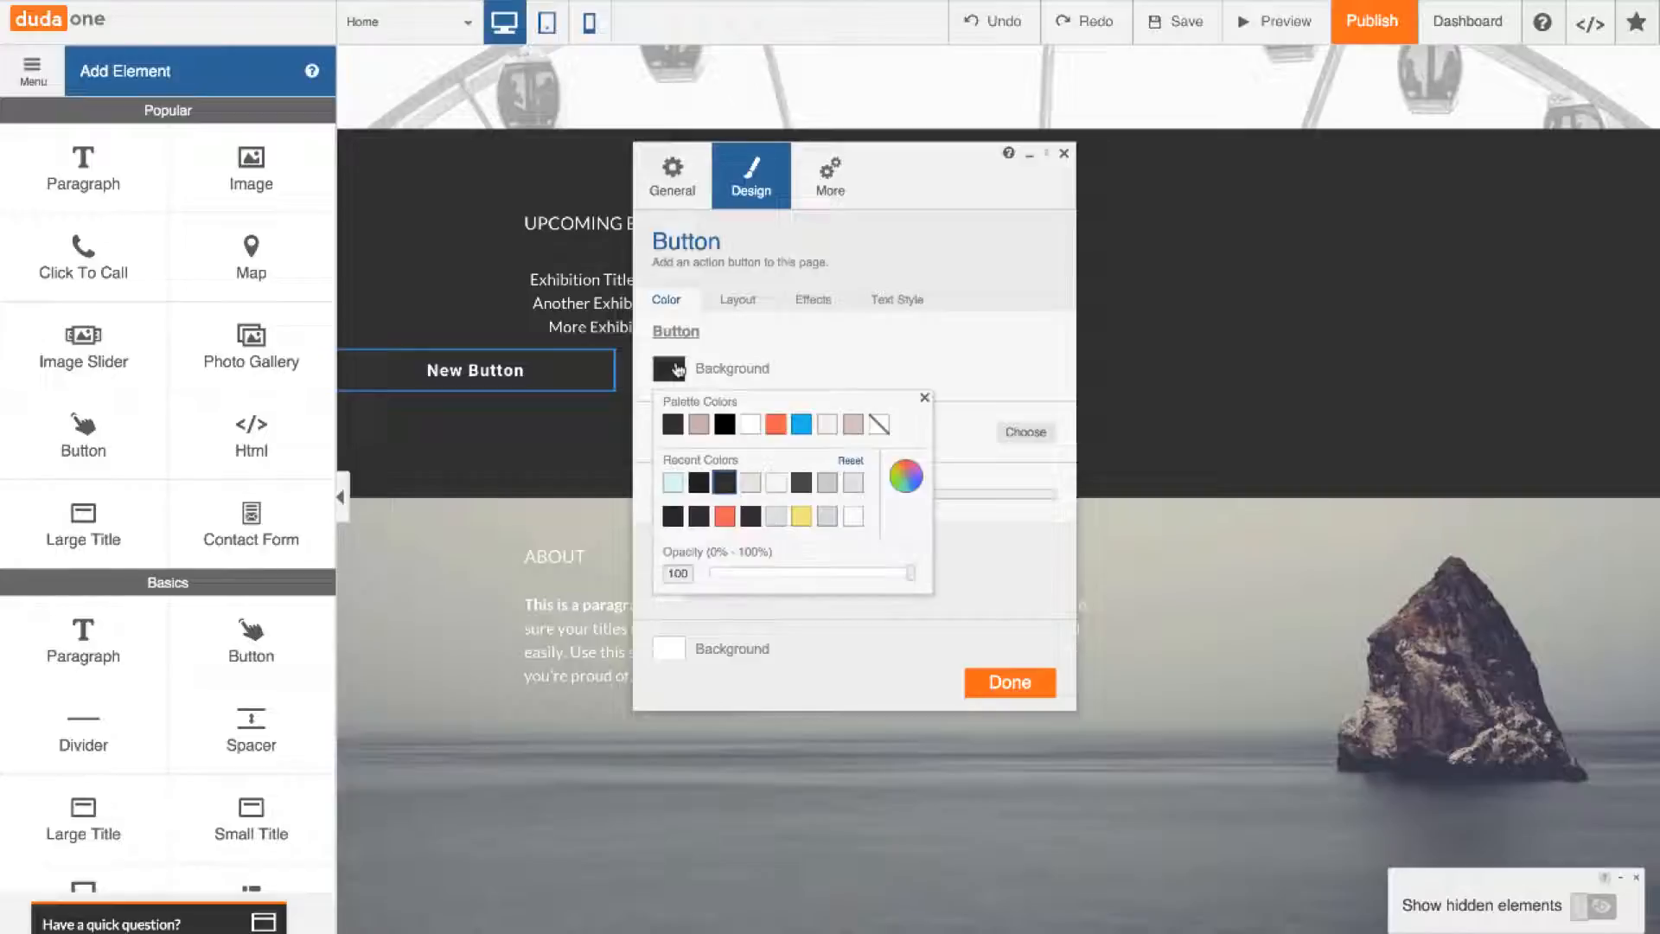
{"action": "left_click", "coordinate": [776, 424]}
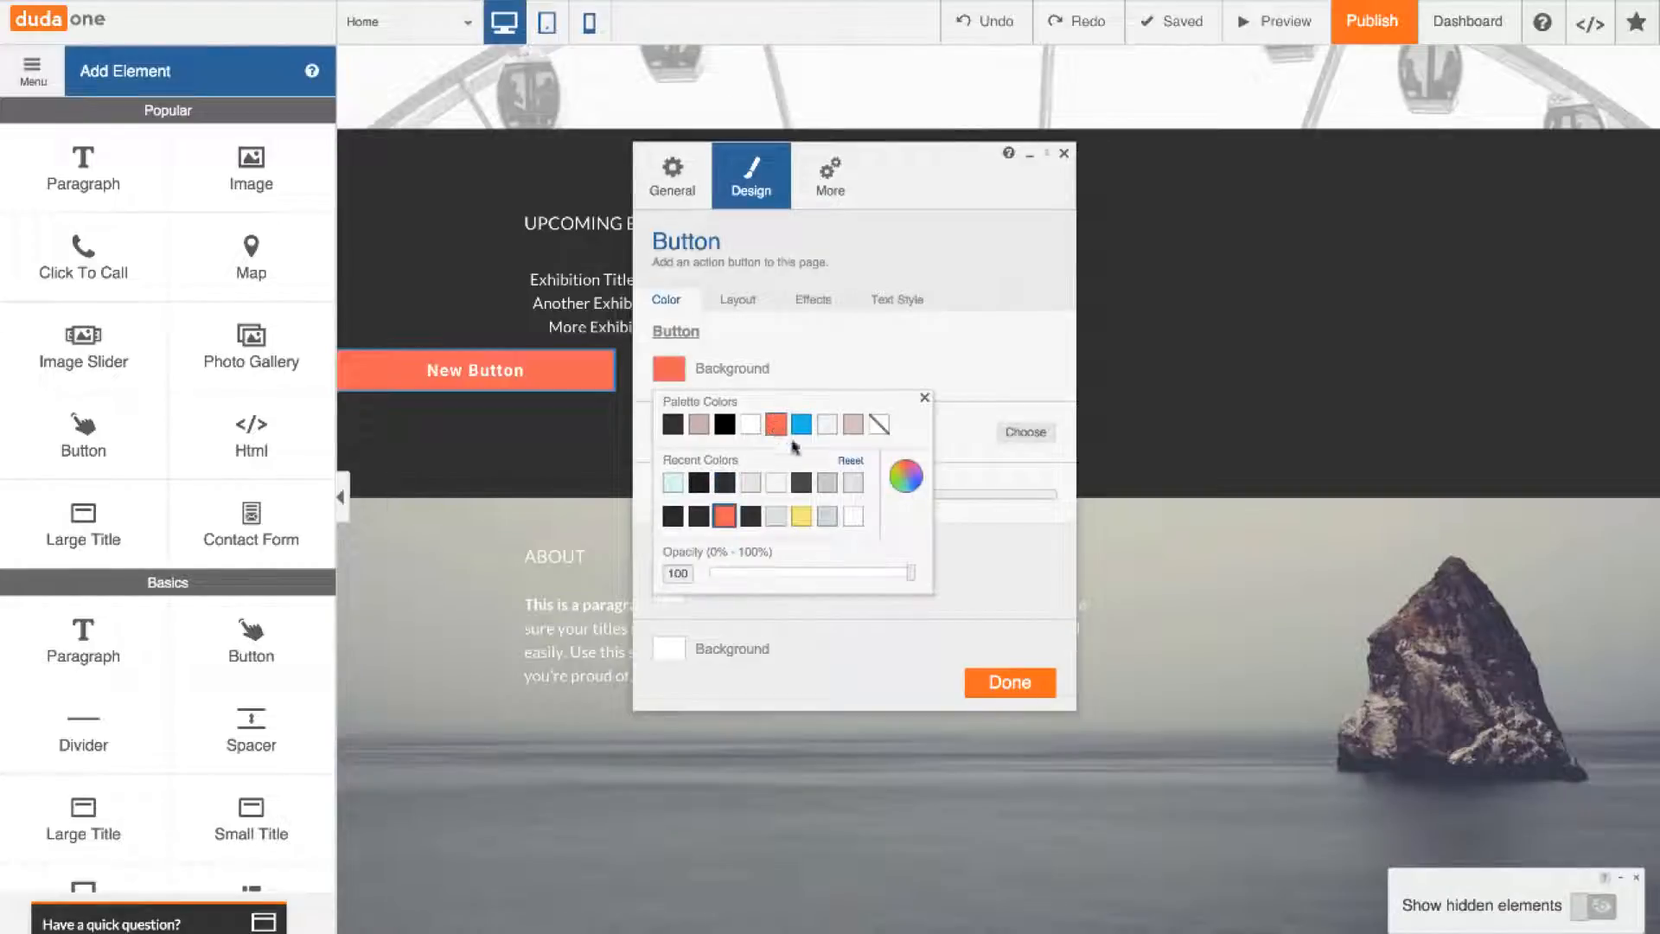
{"action": "left_click", "coordinate": [996, 685]}
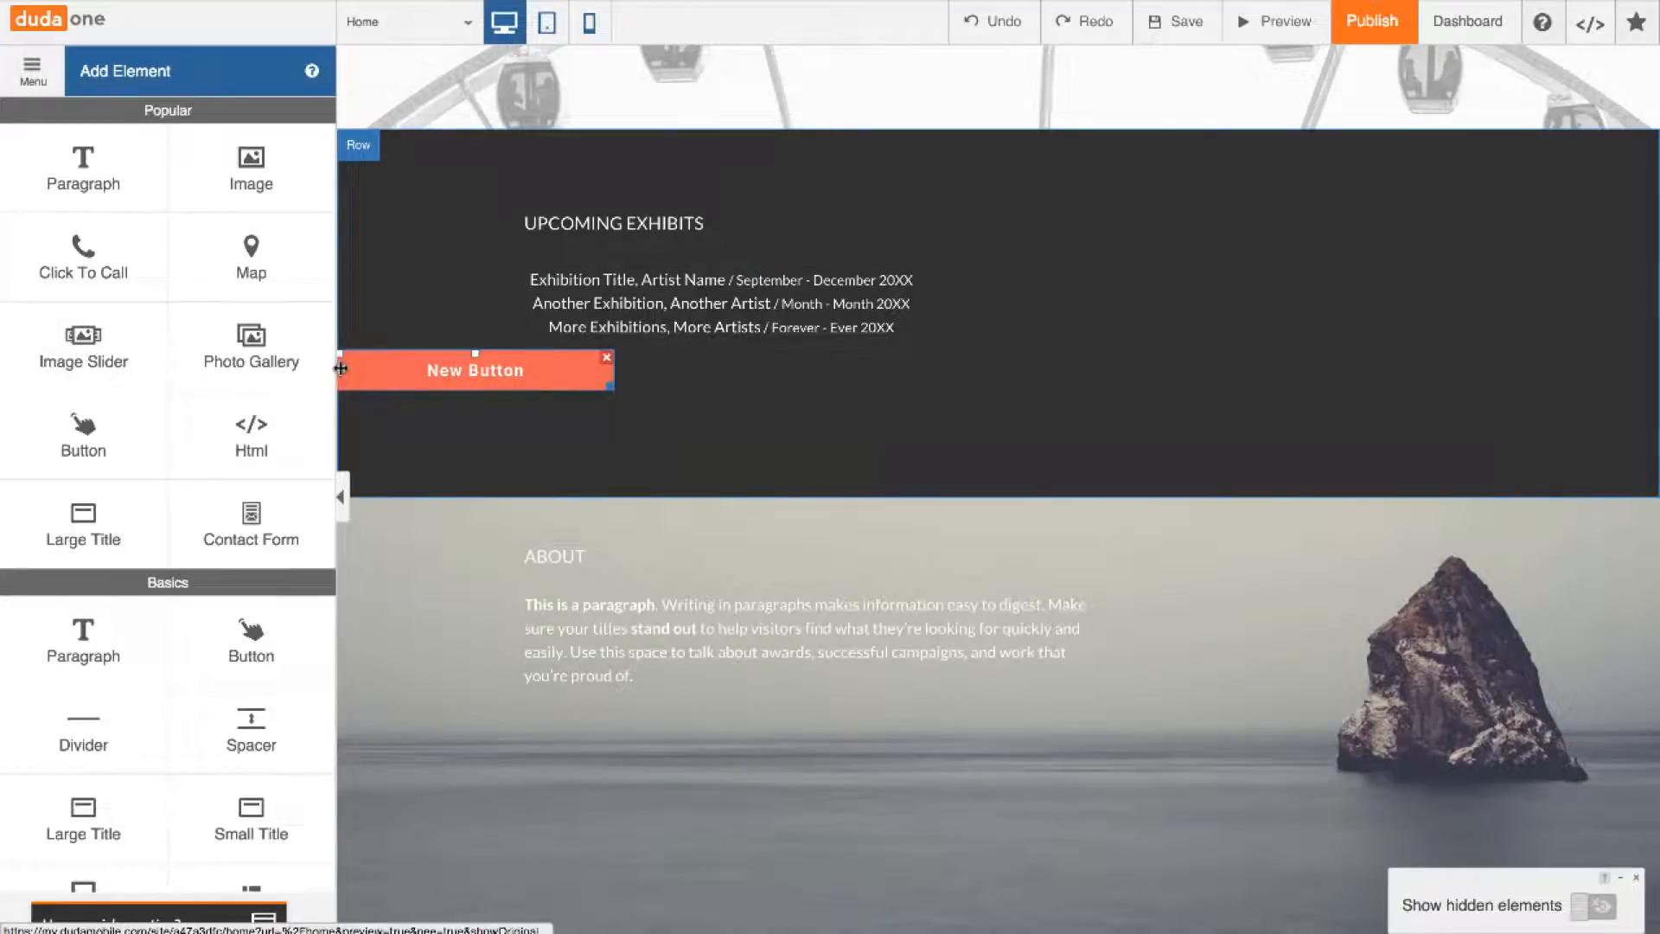
Move the new button in line with the exhibition list's left edge and add some space above it
{"action": "left_click_drag", "start_coordinate": [340, 368], "coordinate": [534, 374]}
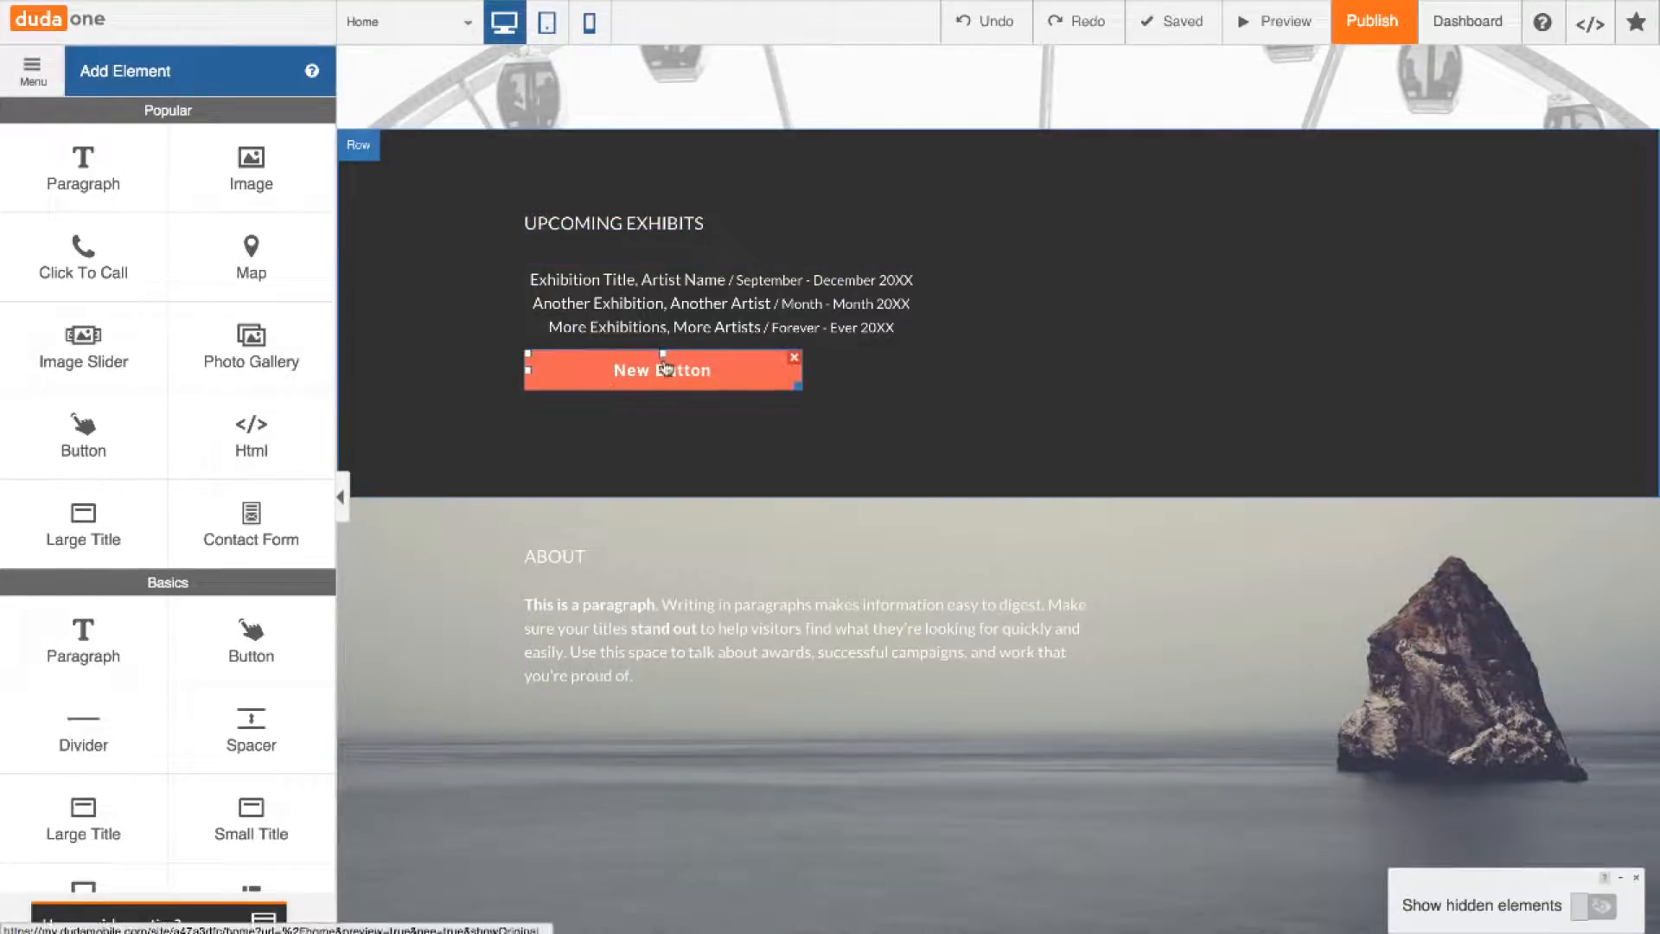
{"action": "left_click_drag", "start_coordinate": [664, 355], "coordinate": [664, 394]}
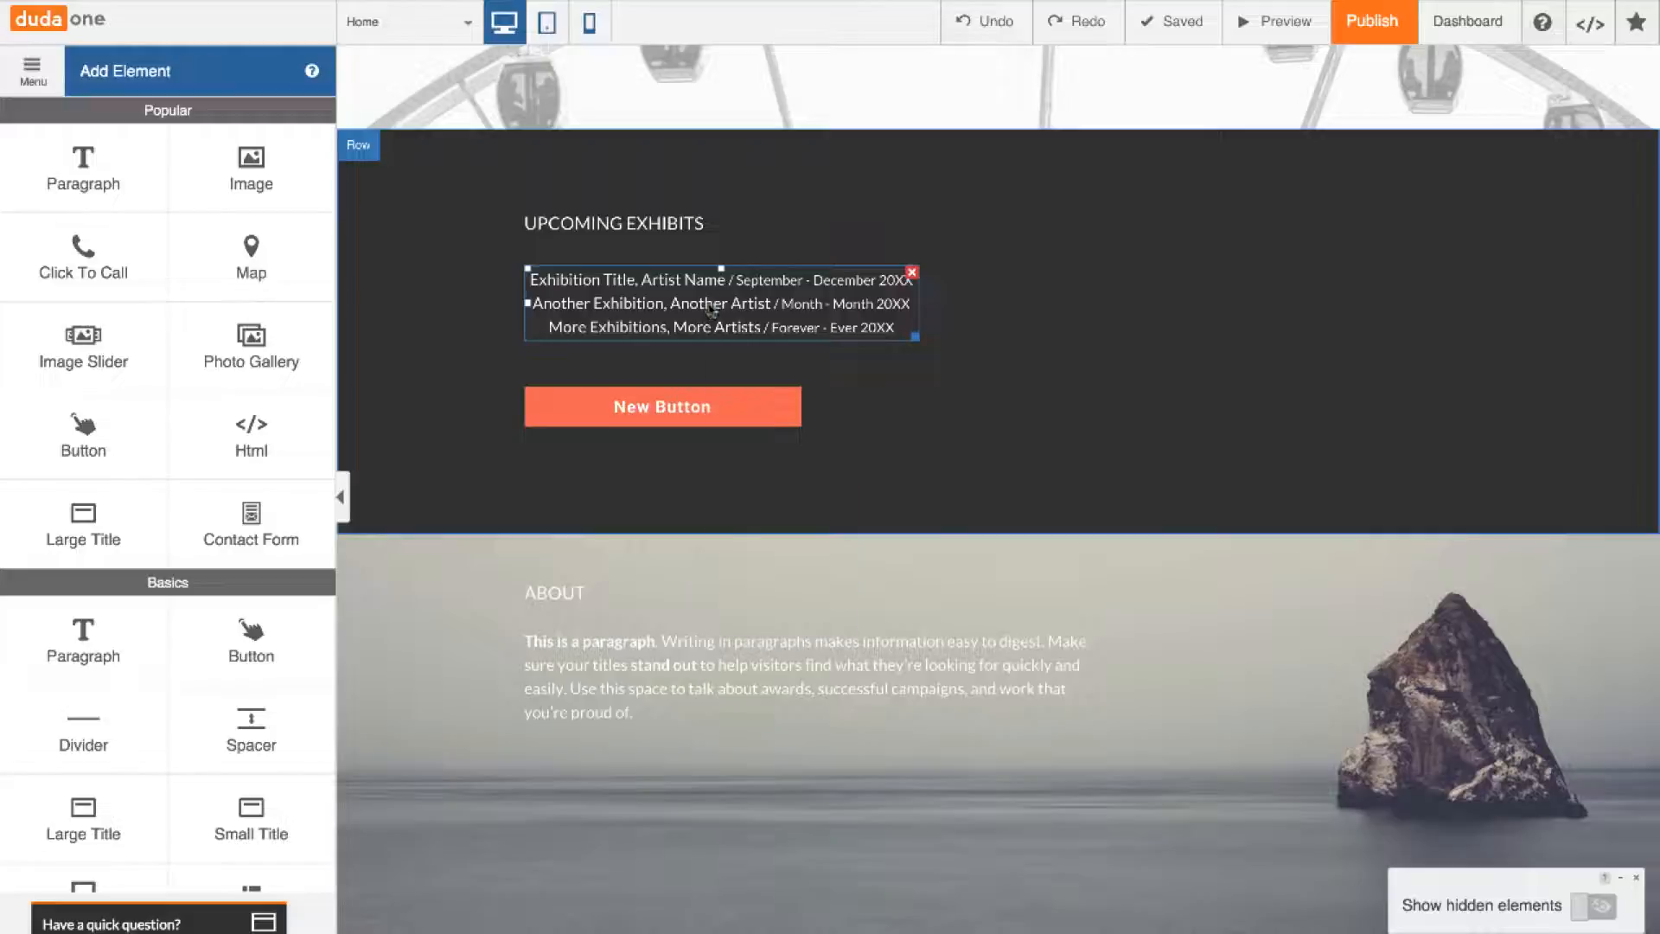
Left-align all the text in the exhibition list paragraph
{"action": "right_click", "coordinate": [711, 309]}
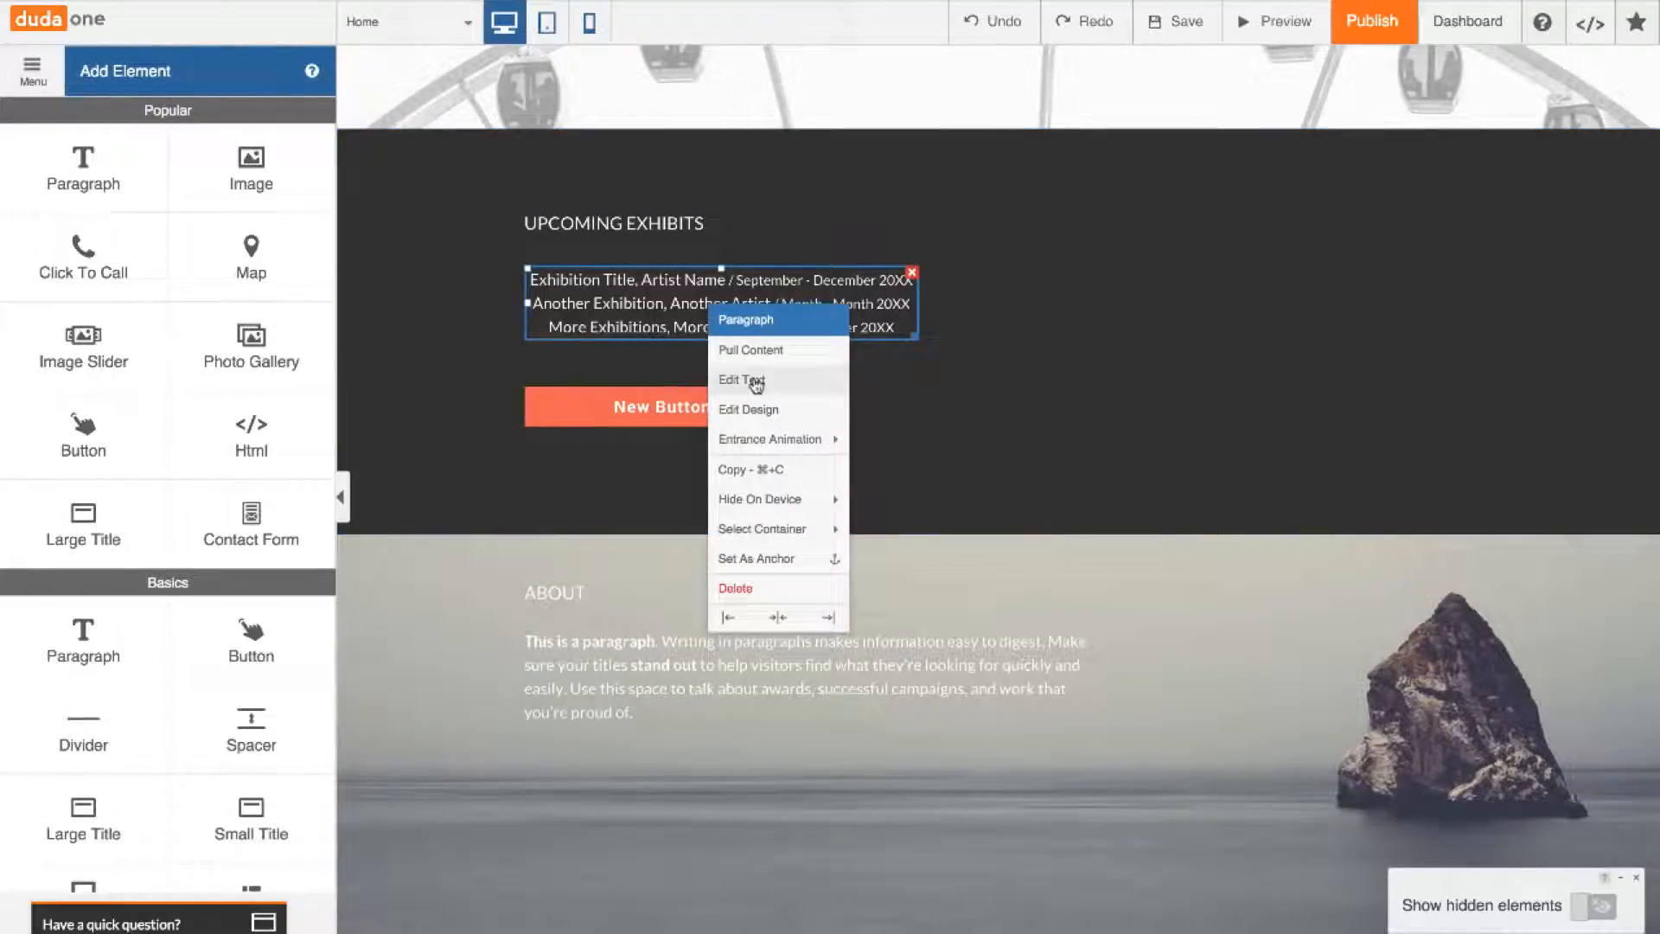
{"action": "left_click", "coordinate": [827, 385]}
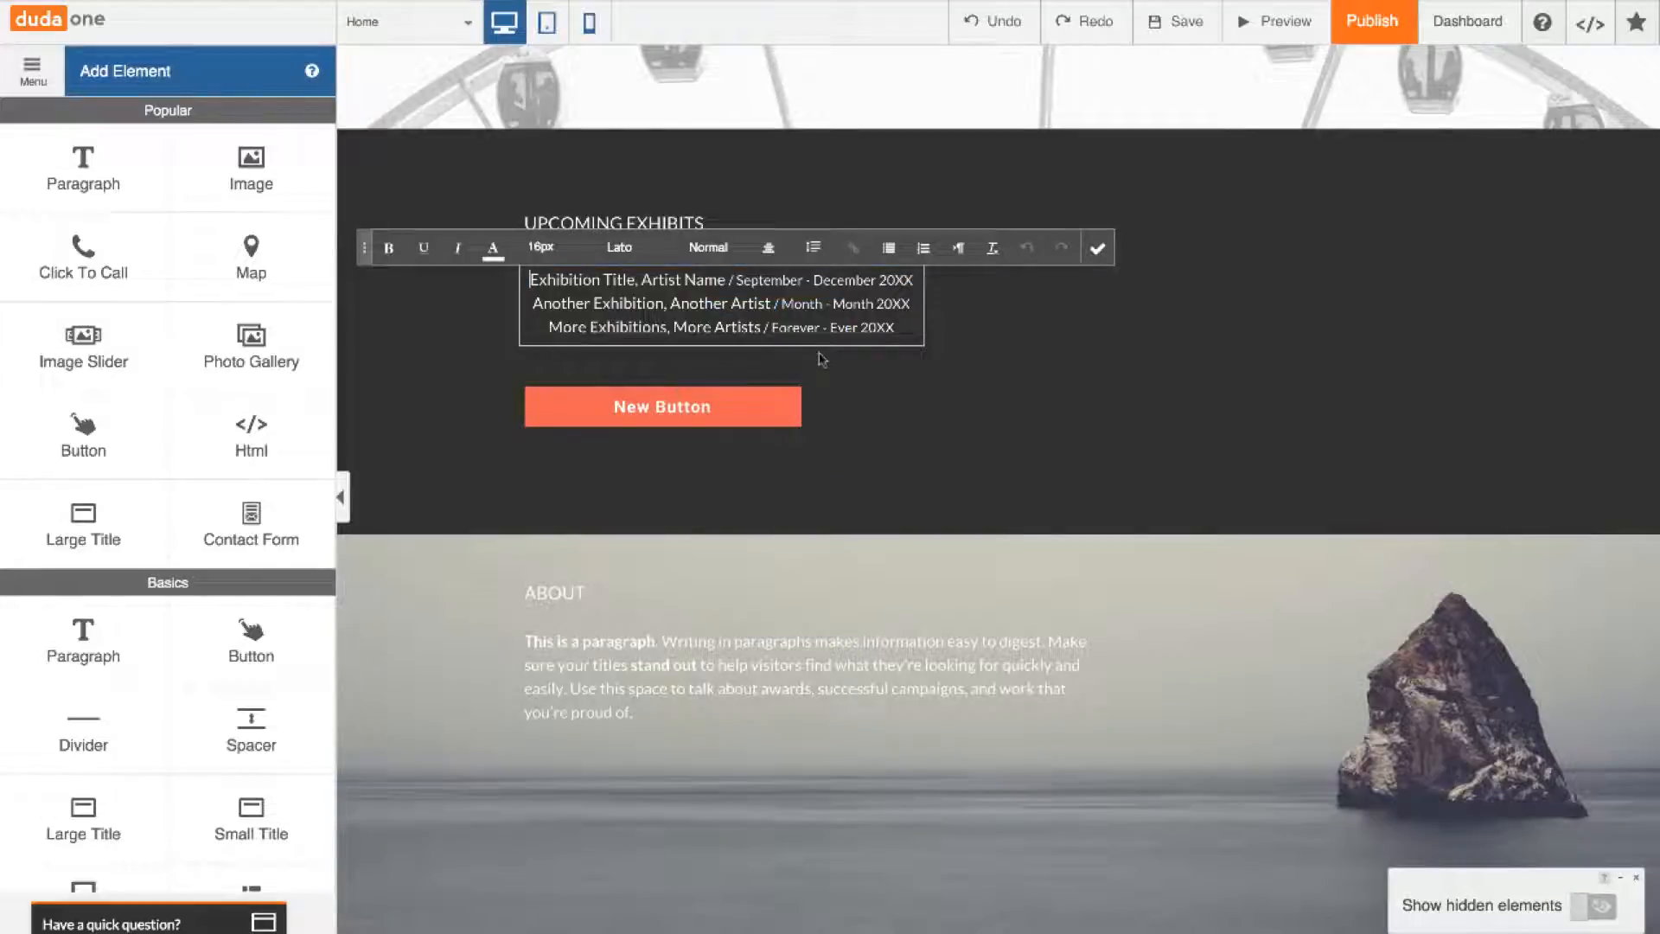
{"action": "key", "text": "ctrl+a"}
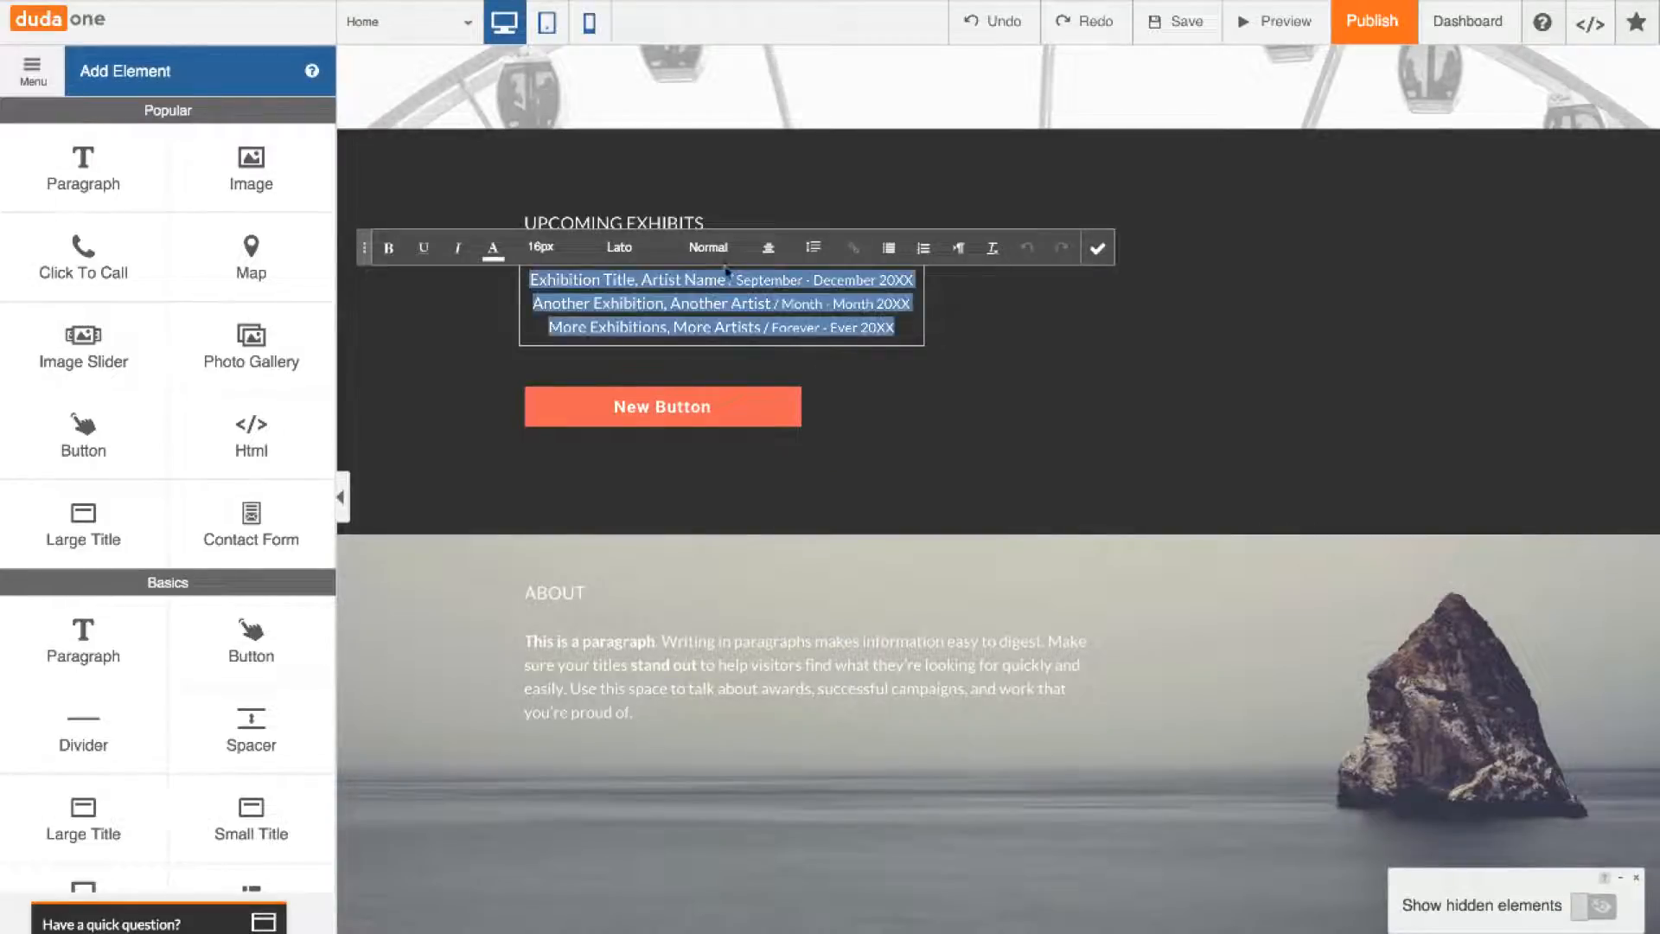
{"action": "left_click", "coordinate": [772, 250]}
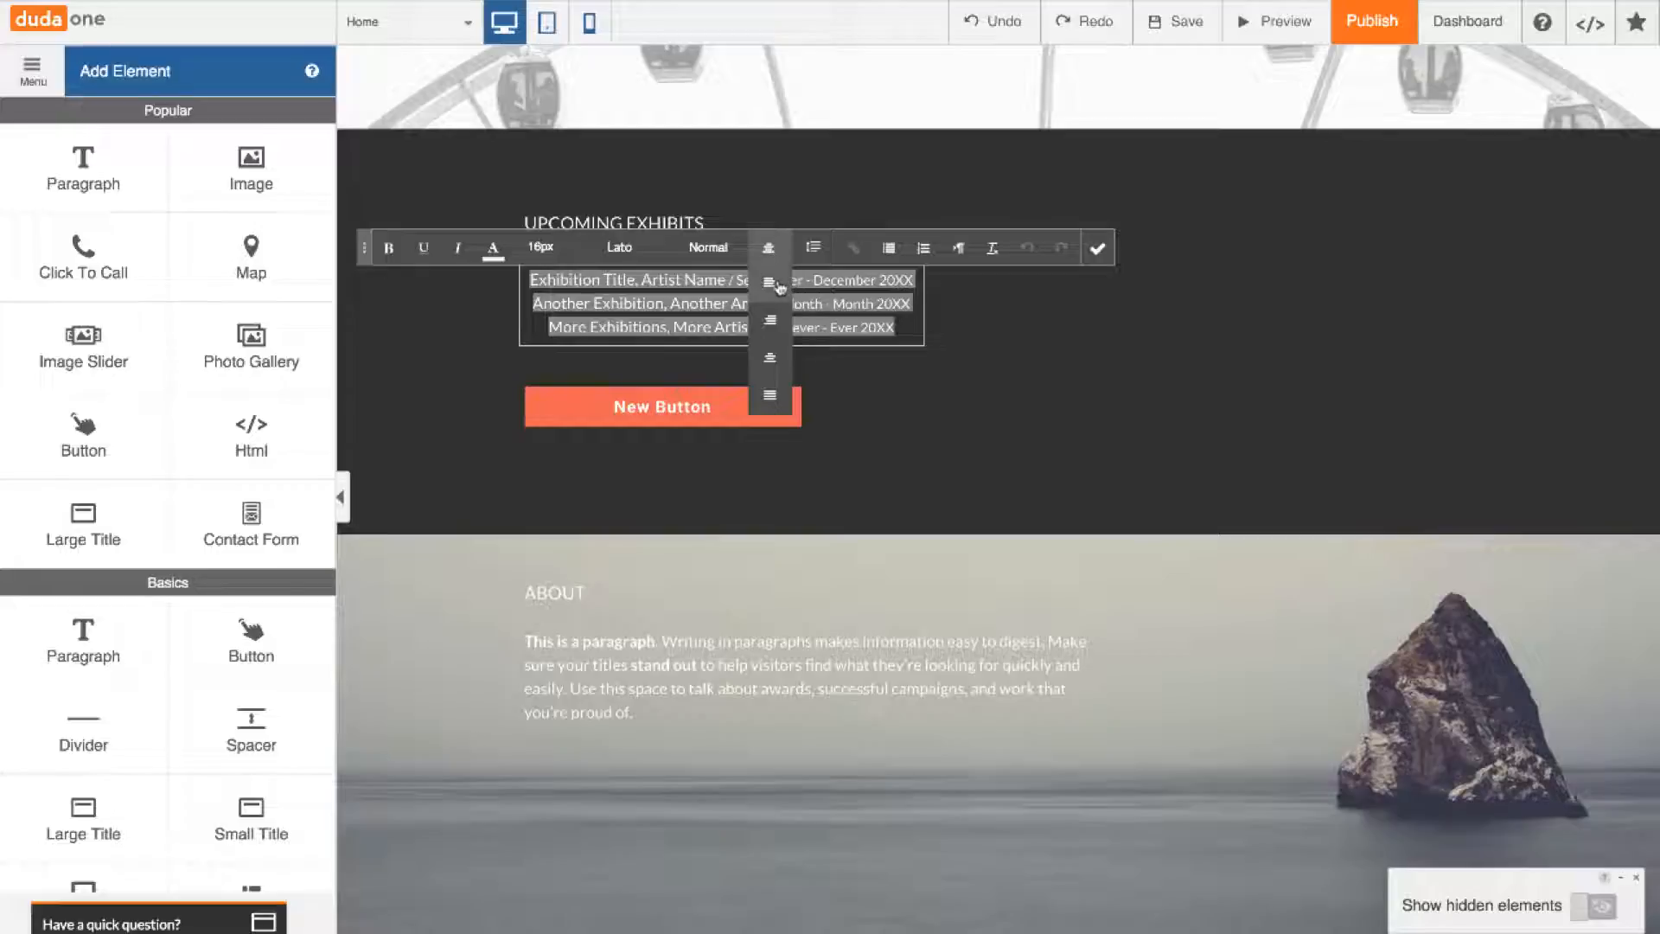
{"action": "left_click", "coordinate": [772, 282]}
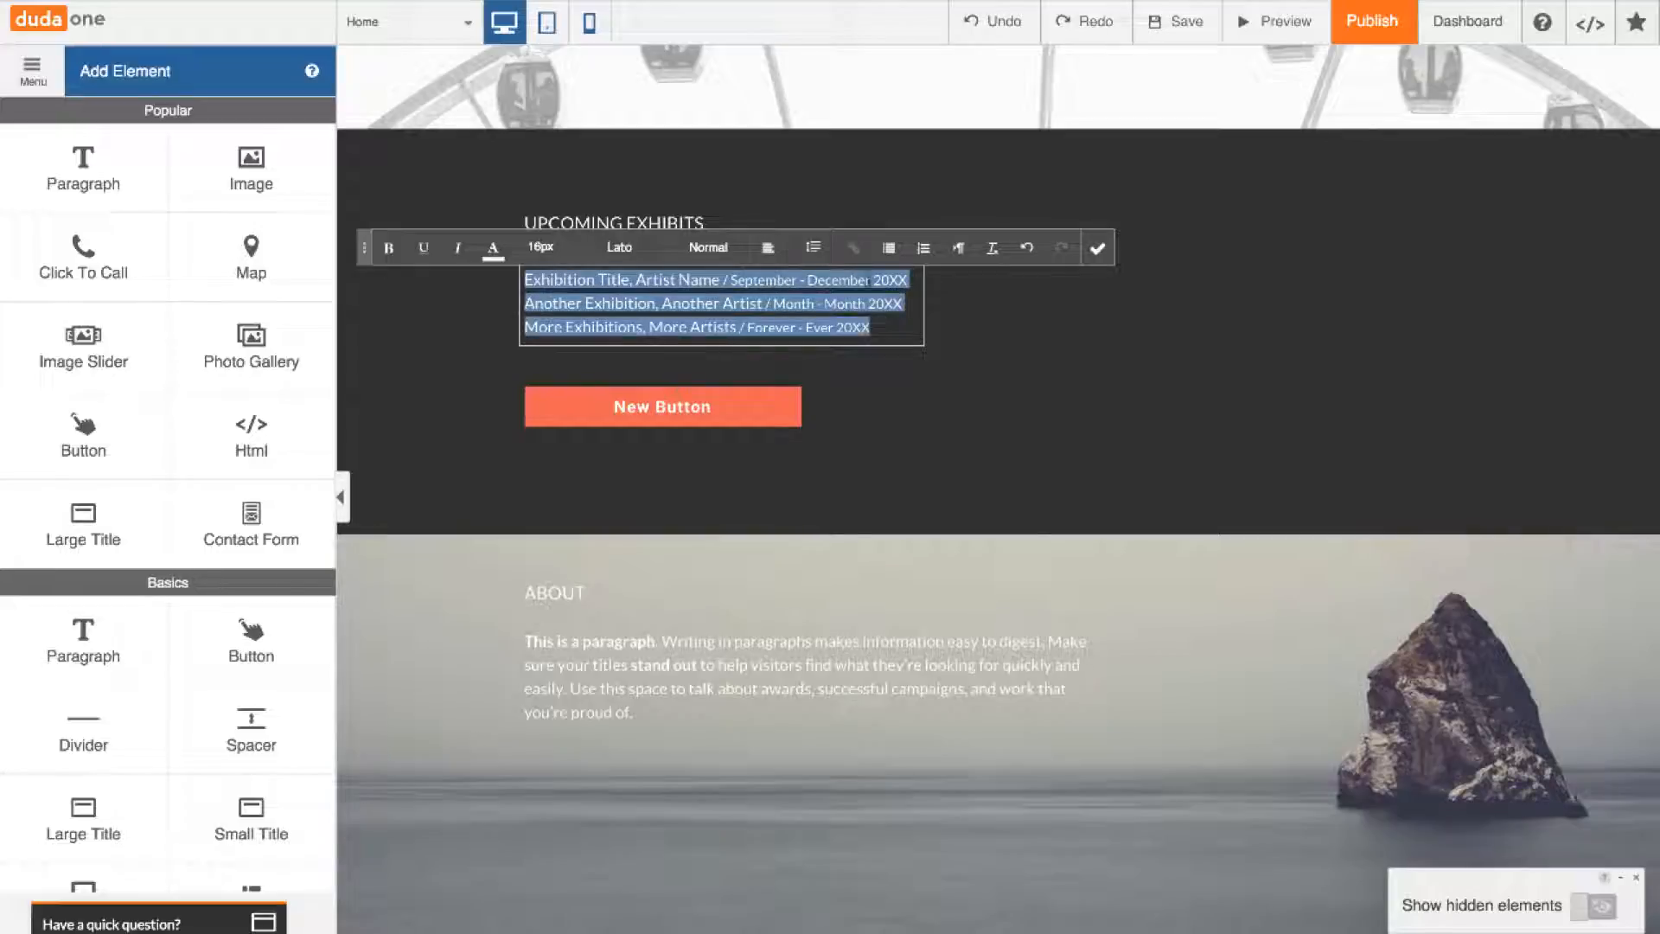
{"action": "left_click", "coordinate": [1097, 250]}
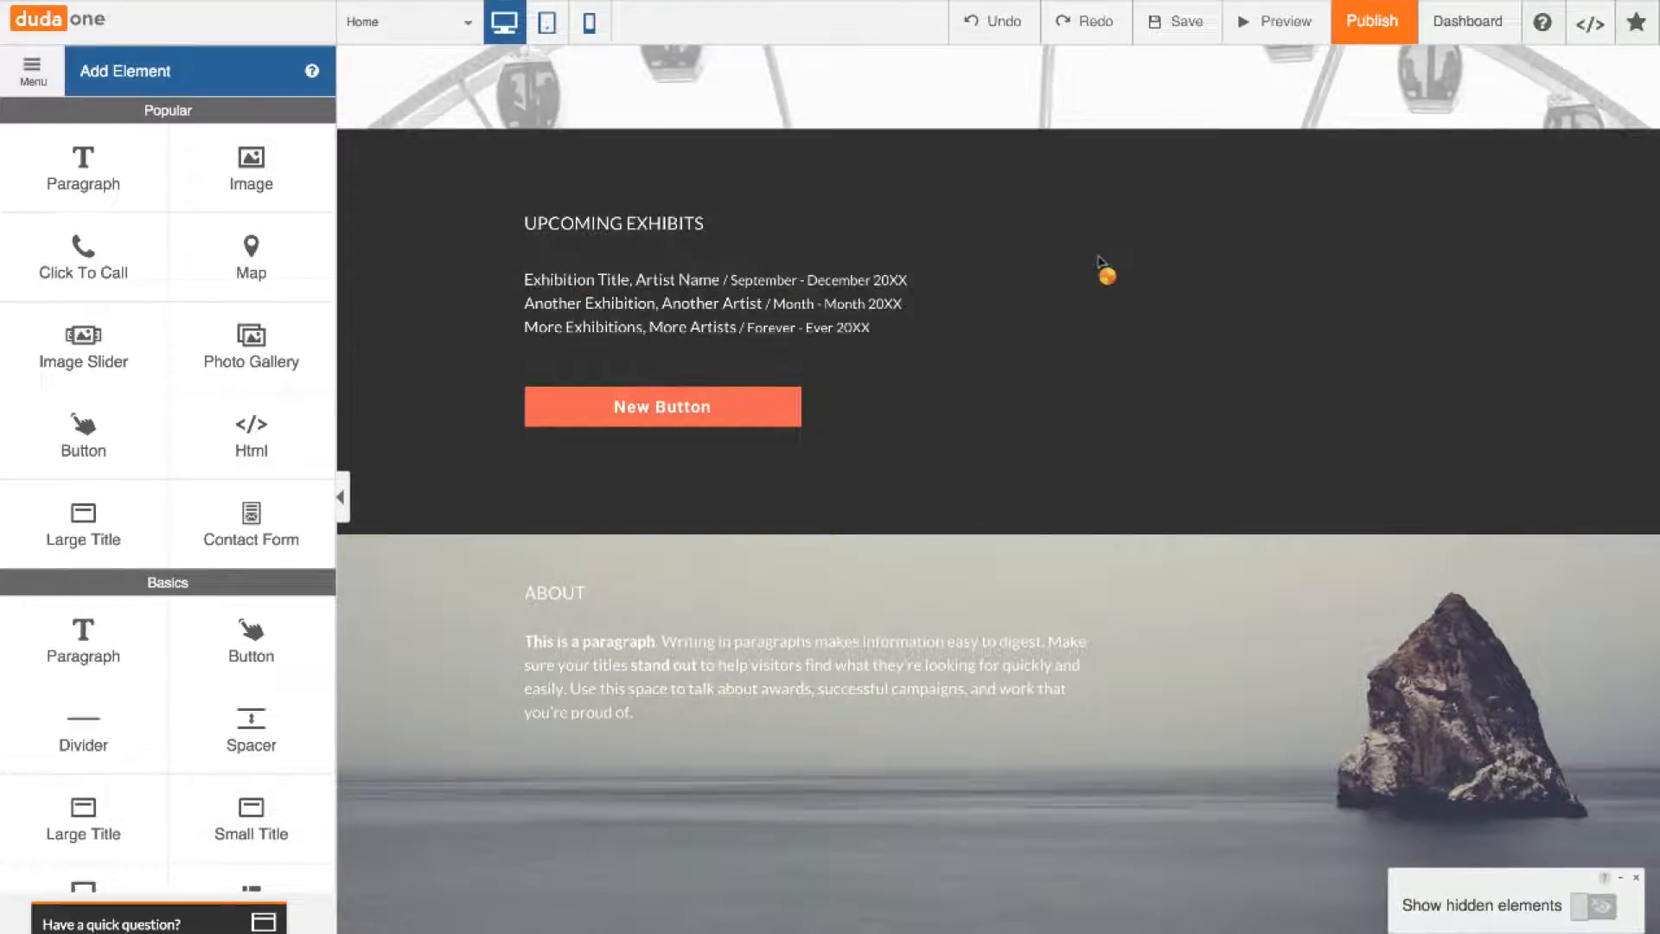
Enlarge the button to the width of the exhibition list and make it taller
{"action": "left_click", "coordinate": [797, 425]}
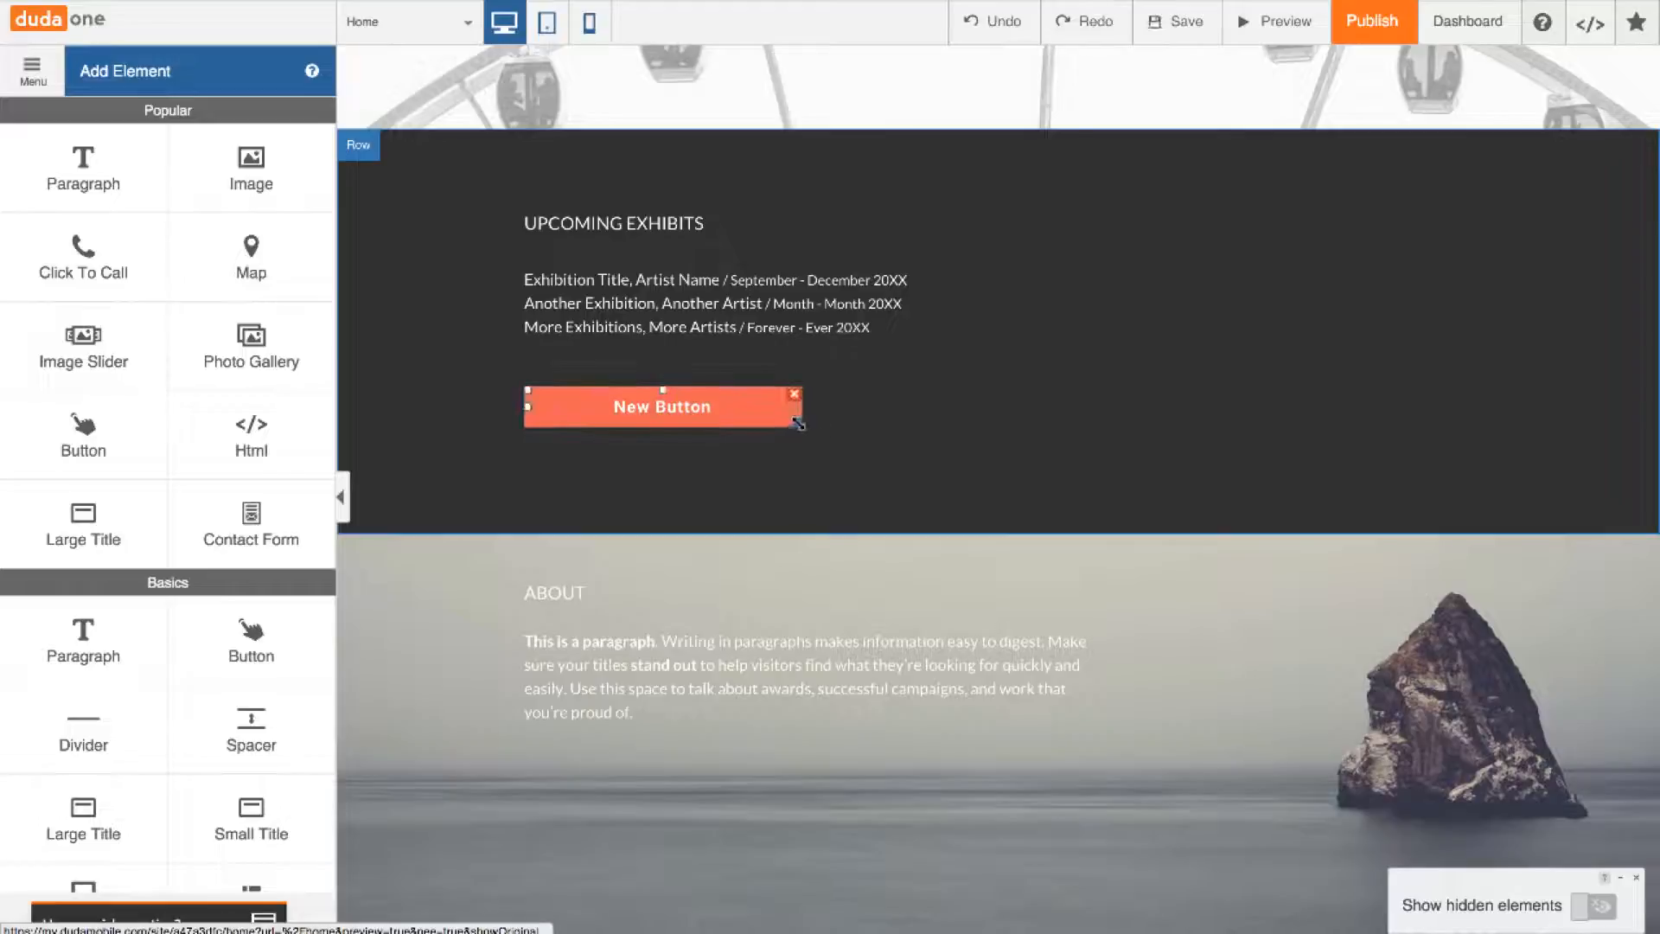
{"action": "left_click_drag", "start_coordinate": [797, 424], "coordinate": [918, 451]}
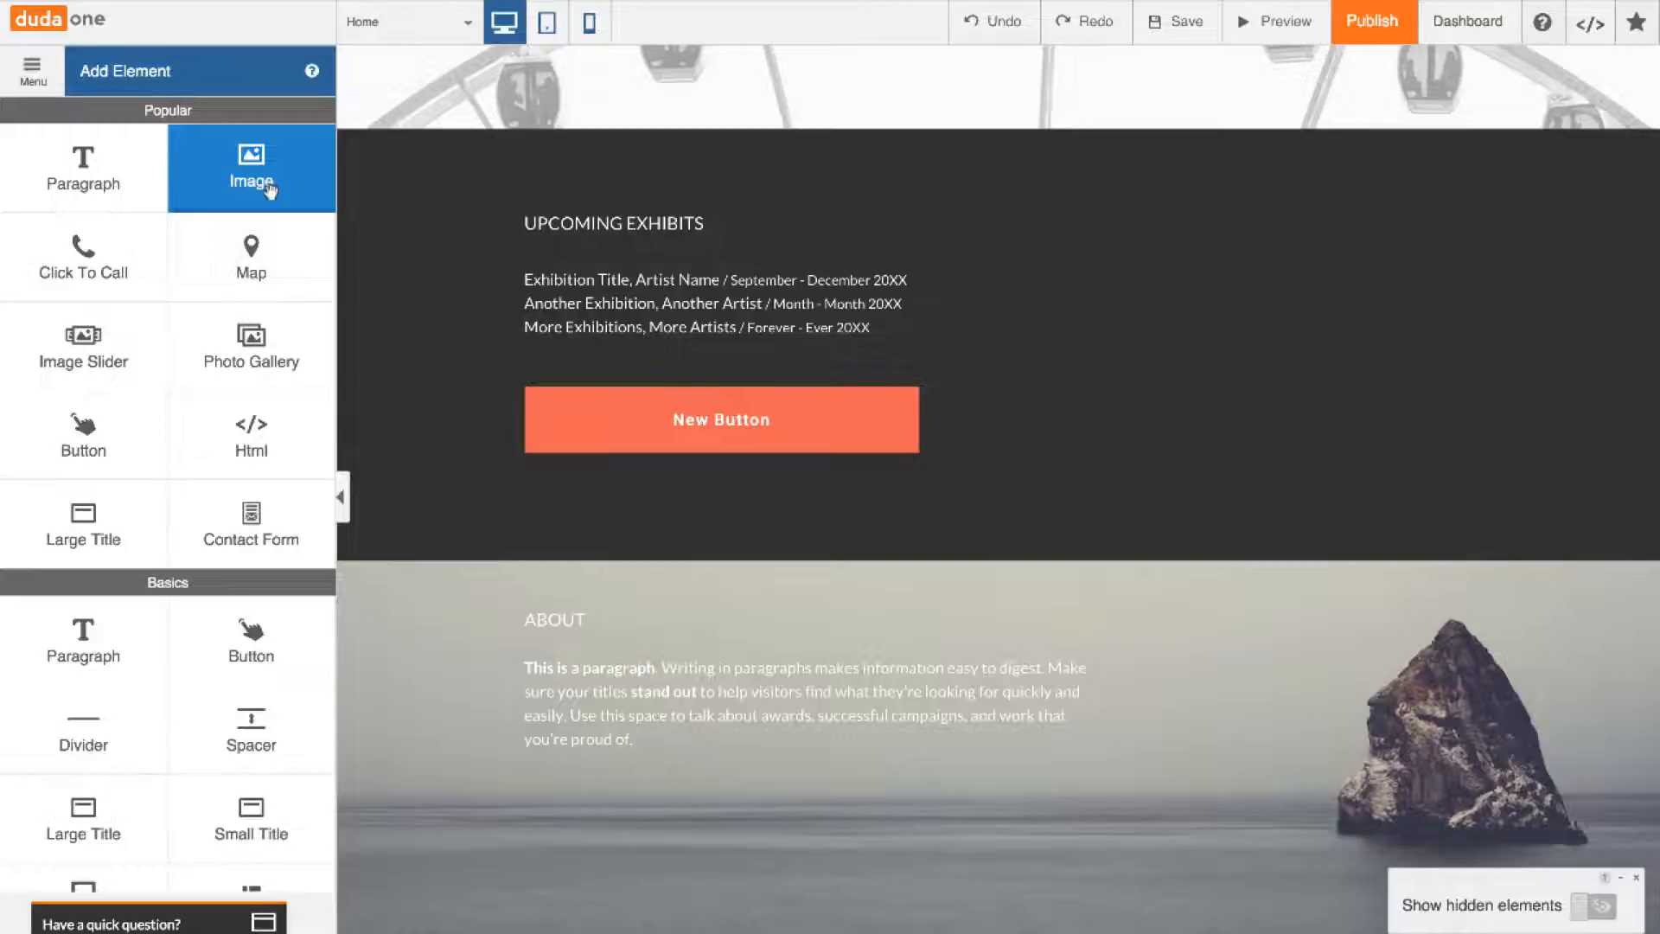
Add an image element below the button in the Upcoming Exhibits row and fill it with the gallery image a_hands_coffee.jpg
{"action": "left_click_drag", "start_coordinate": [250, 177], "coordinate": [625, 286]}
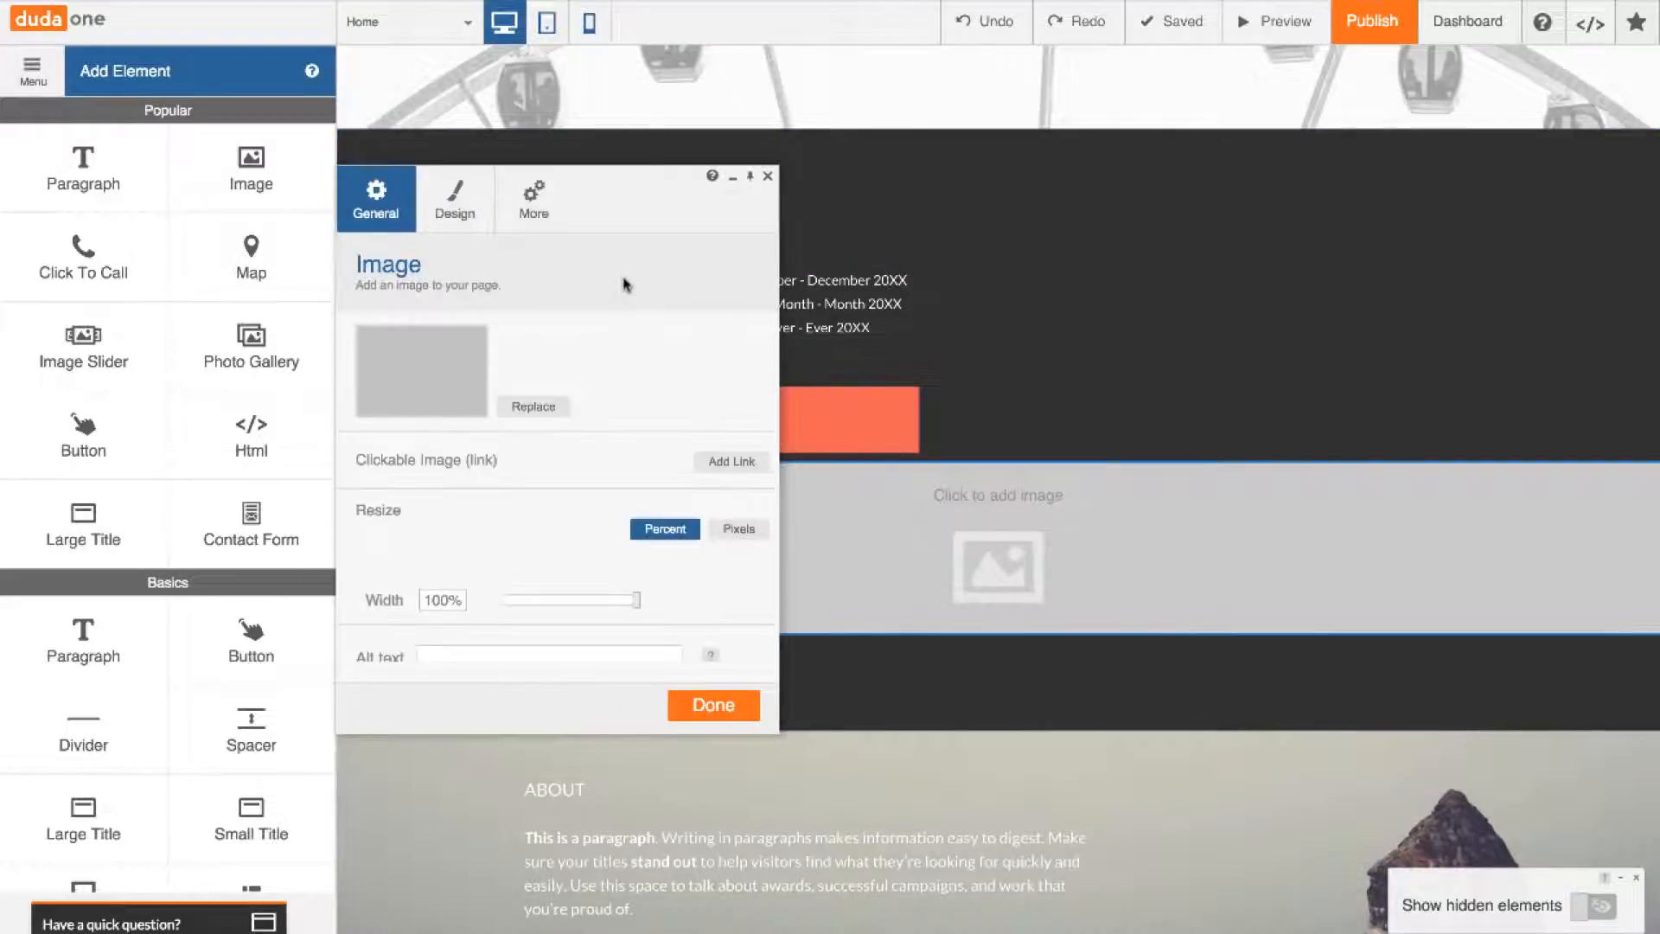
{"action": "left_click", "coordinate": [632, 357]}
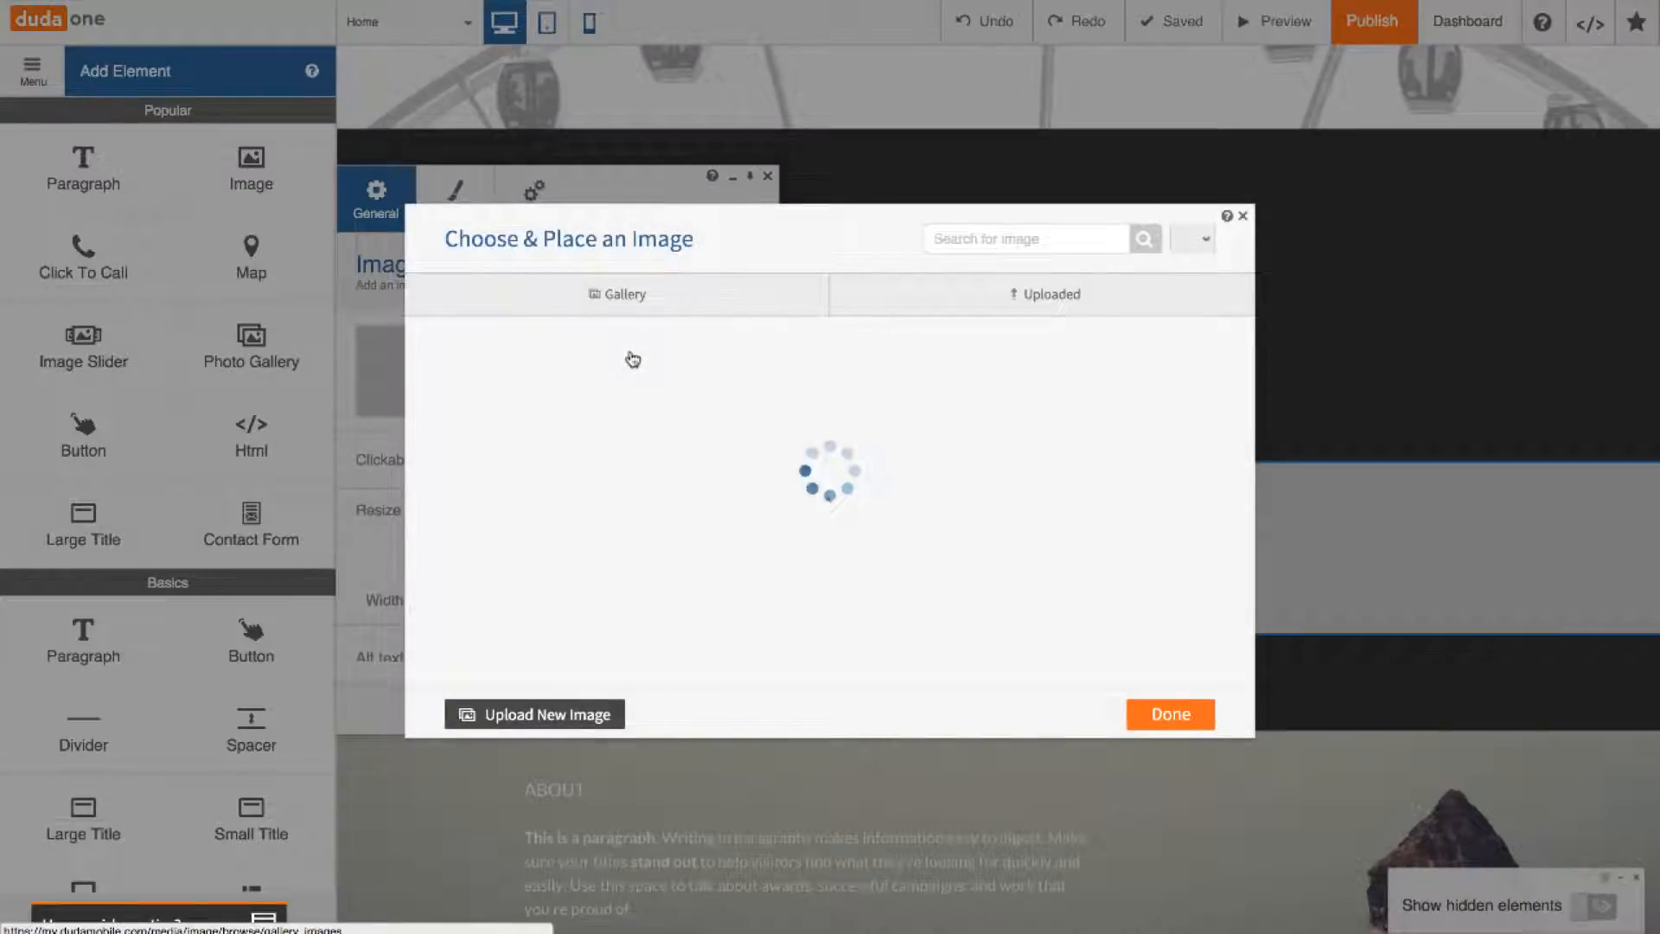
{"action": "left_click", "coordinate": [593, 720]}
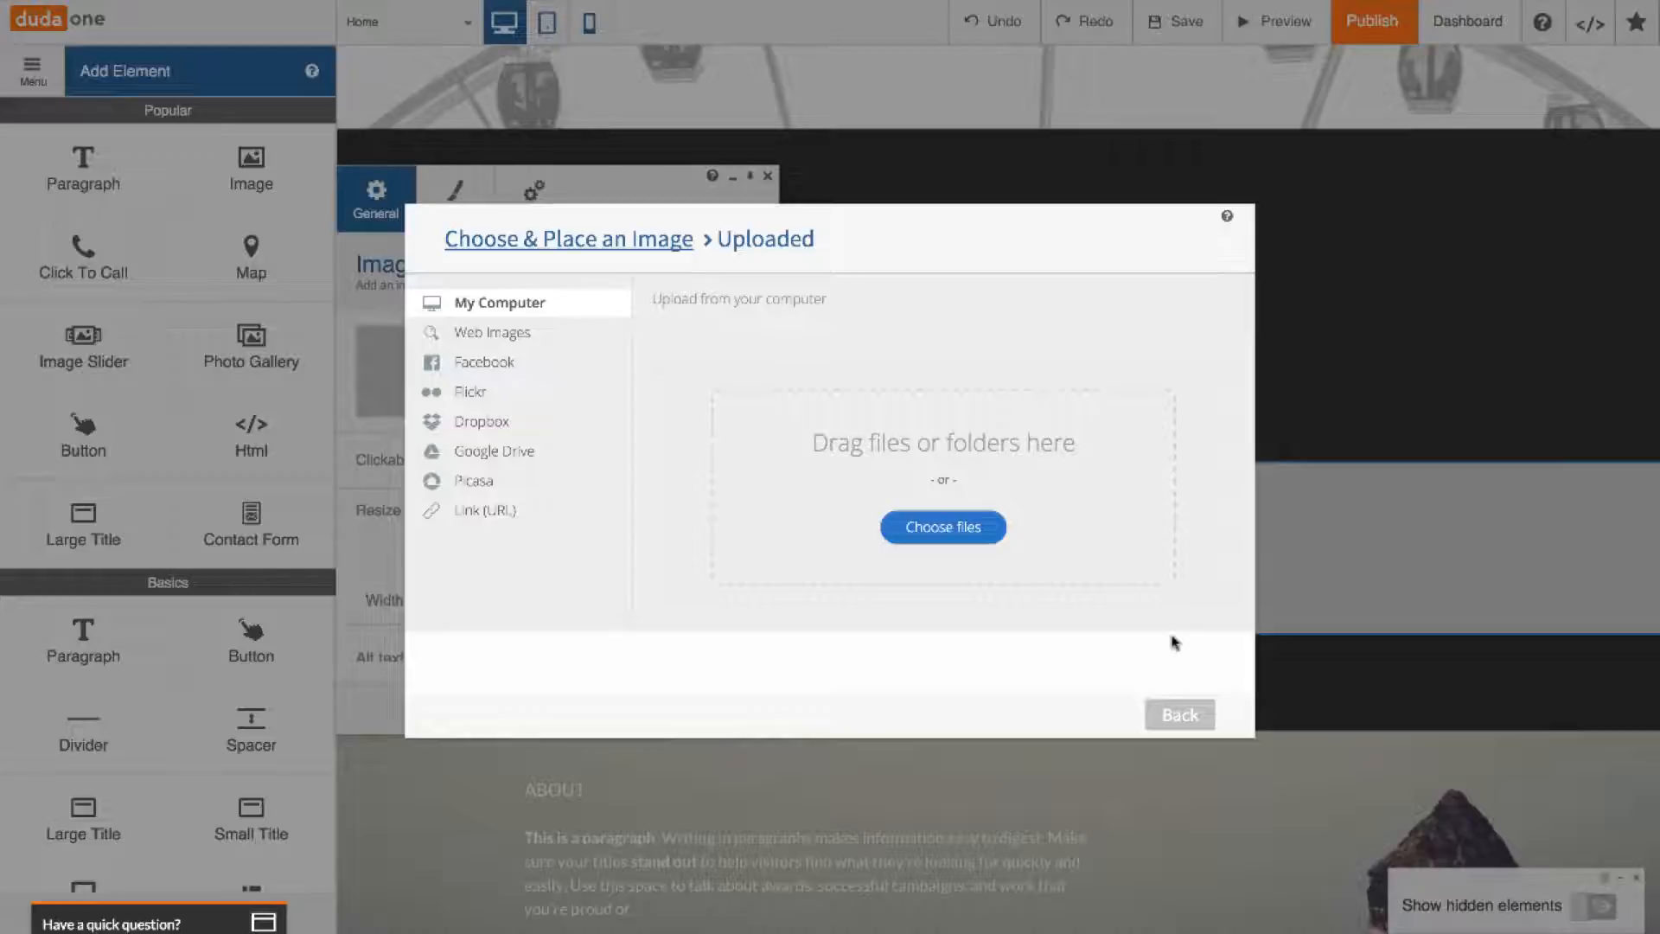
{"action": "left_click", "coordinate": [626, 245]}
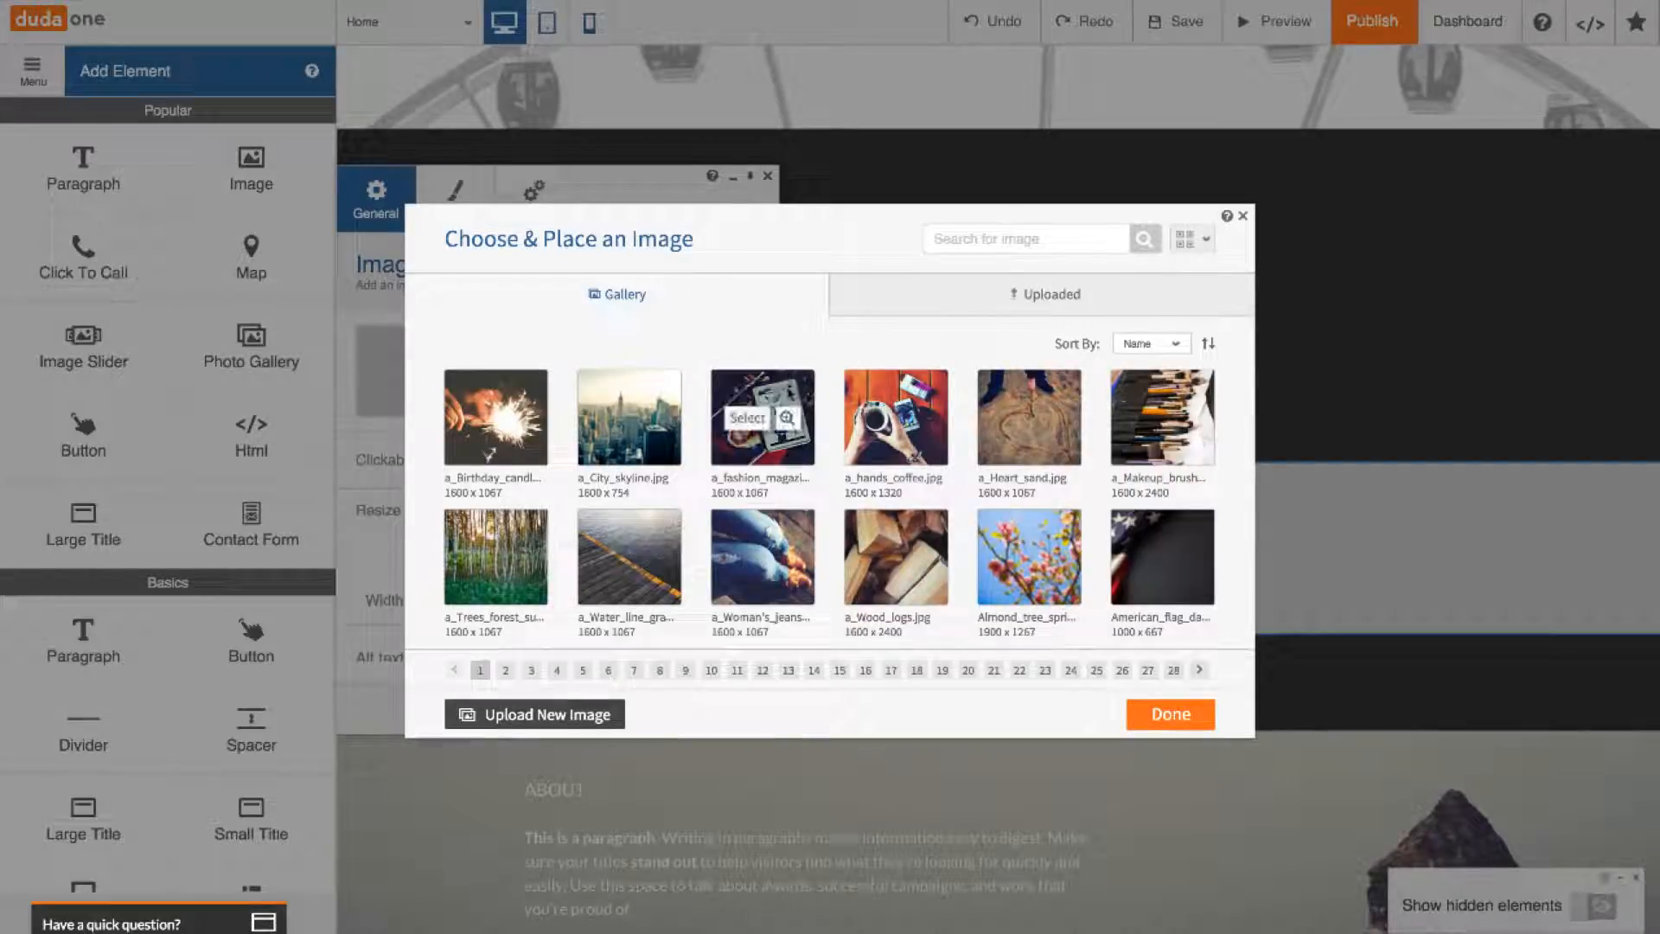
{"action": "mouse_move", "coordinate": [884, 428]}
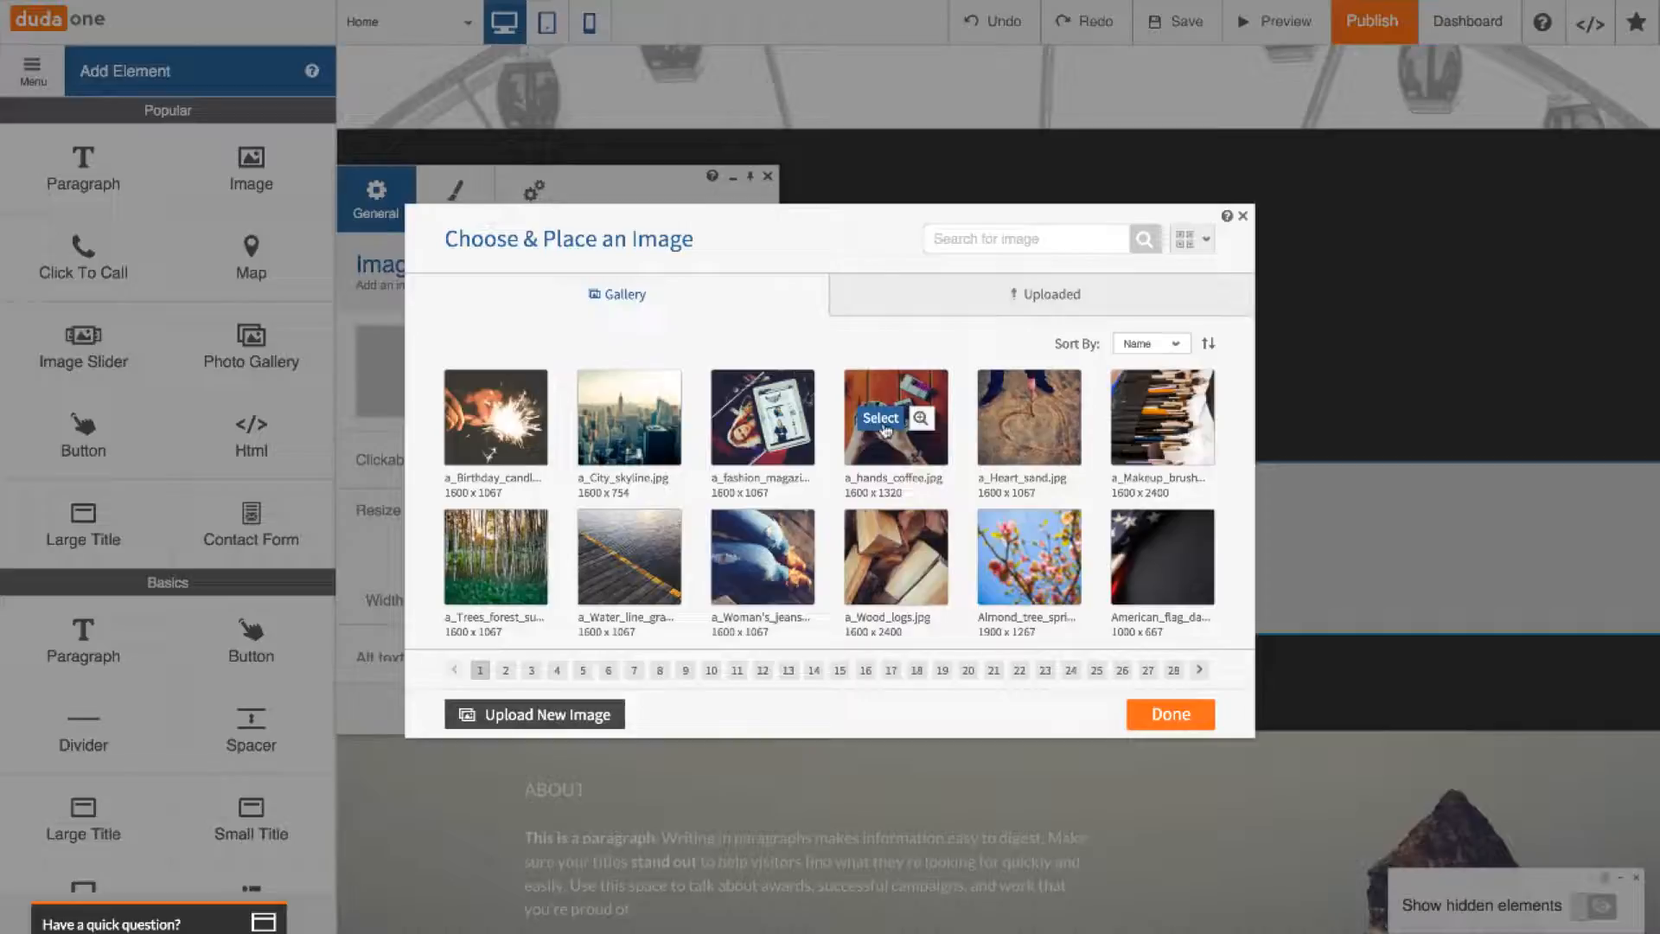
{"action": "left_click", "coordinate": [883, 422]}
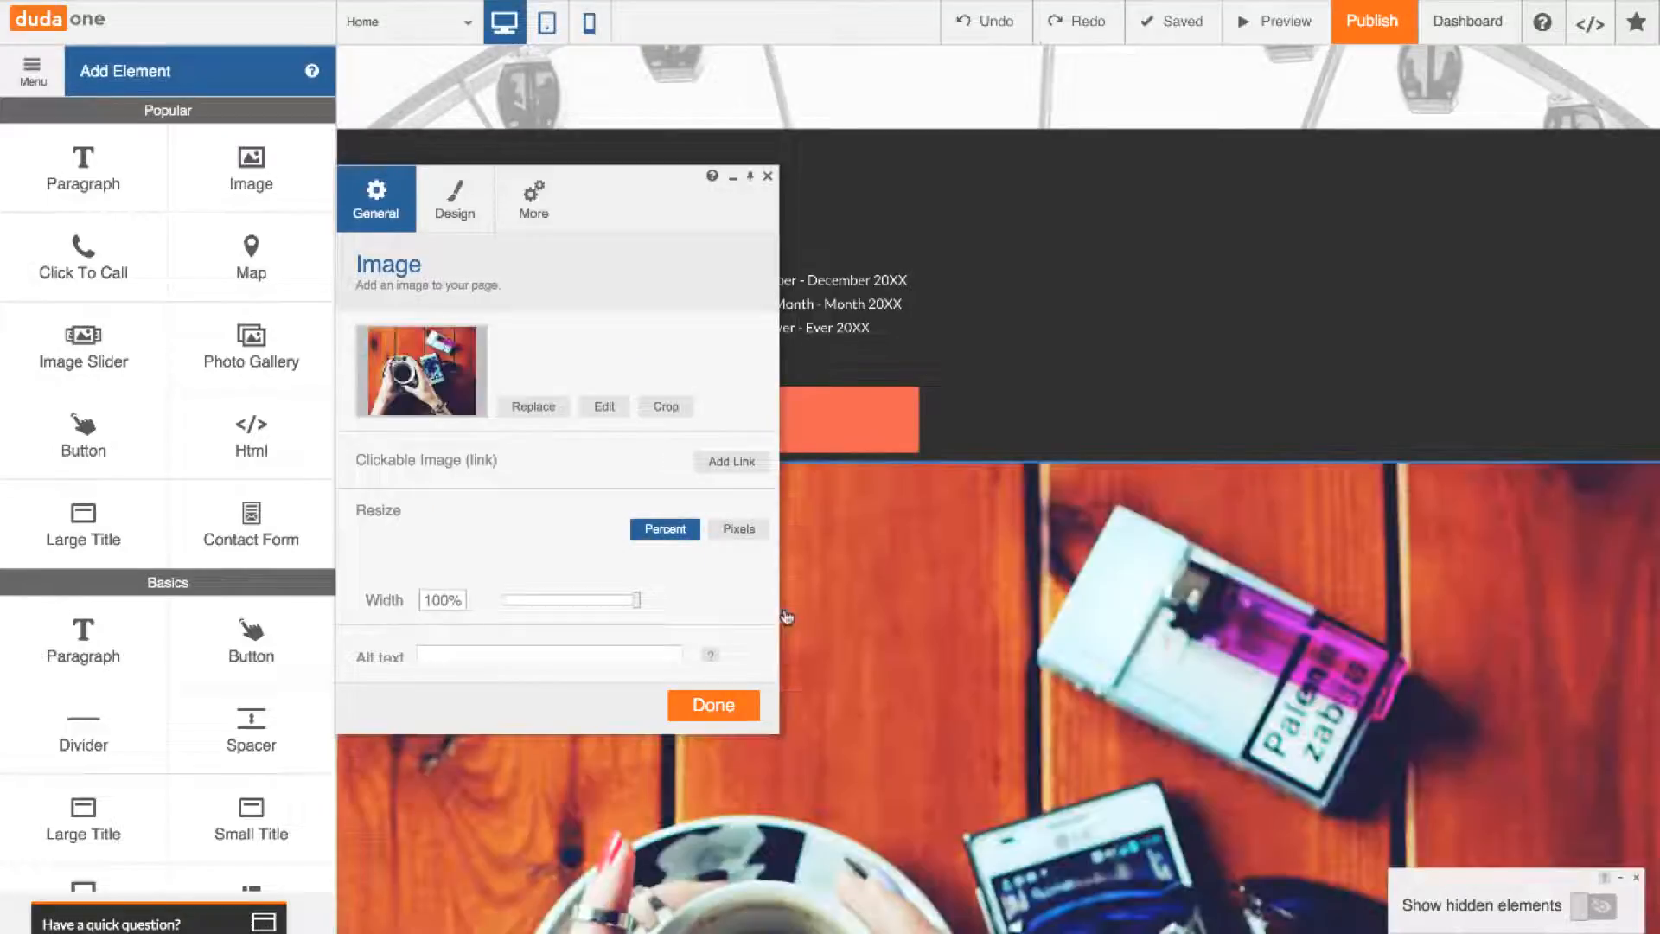
{"action": "left_click", "coordinate": [714, 704]}
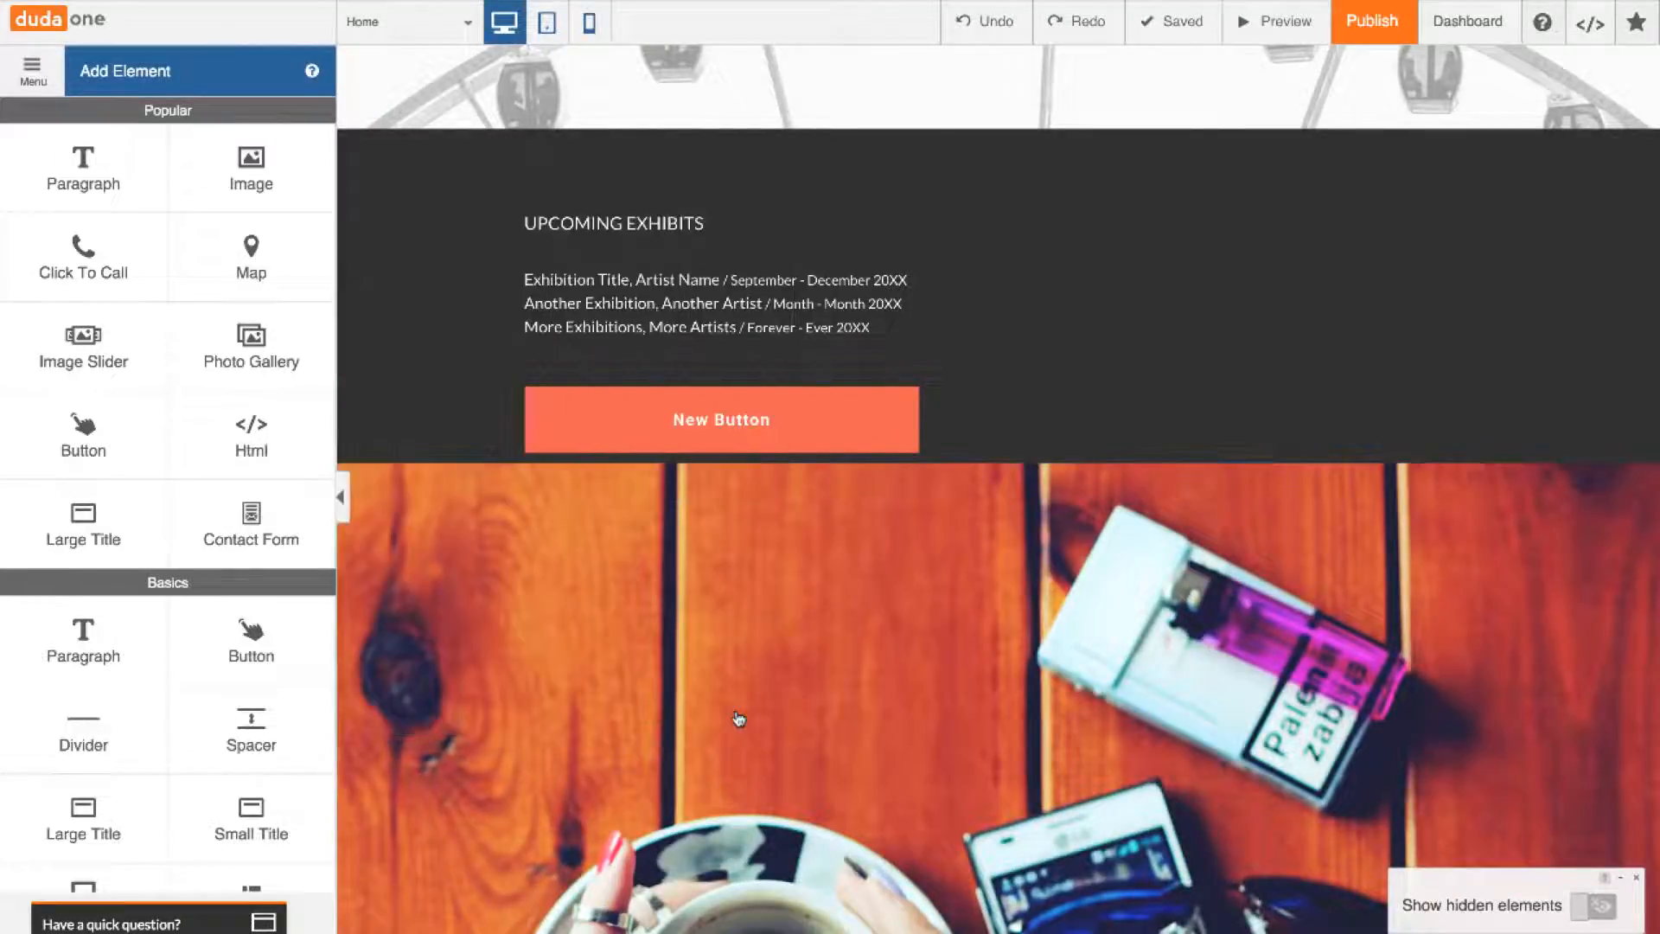
Shrink the full-width coffee image proportionally to less than half of the row's width
{"action": "scroll", "coordinate": [927, 473], "scroll_direction": "down", "scroll_amount": 3}
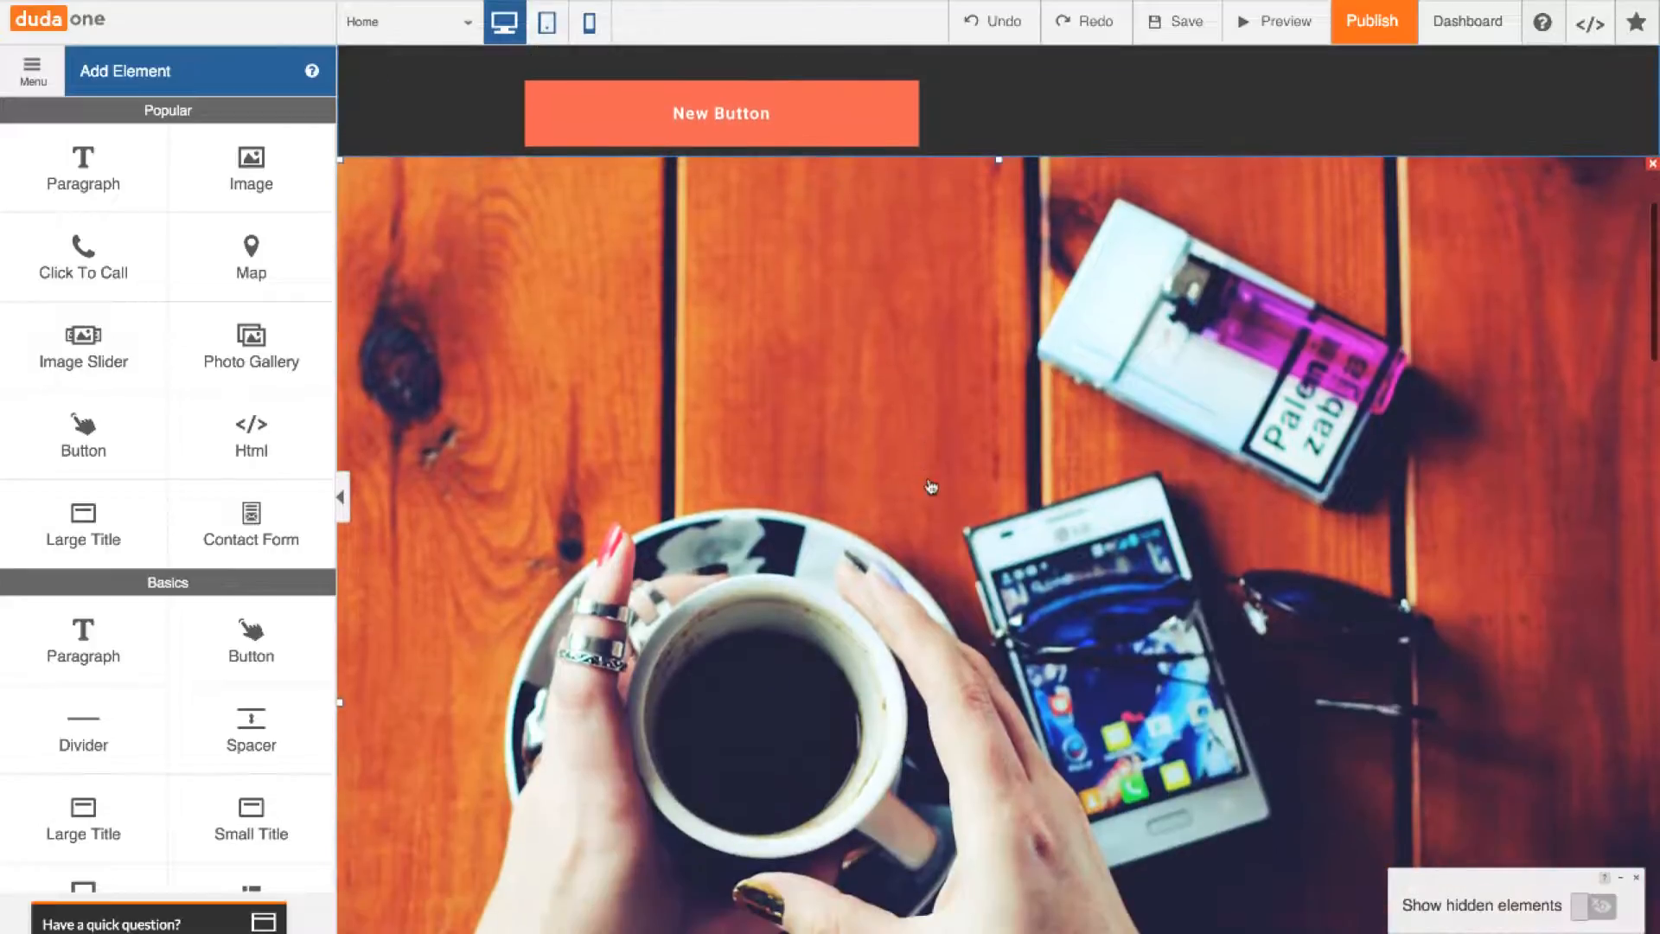
{"action": "scroll", "coordinate": [990, 700], "scroll_direction": "down", "scroll_amount": 3}
{"action": "scroll", "coordinate": [990, 700], "scroll_direction": "down", "scroll_amount": 2}
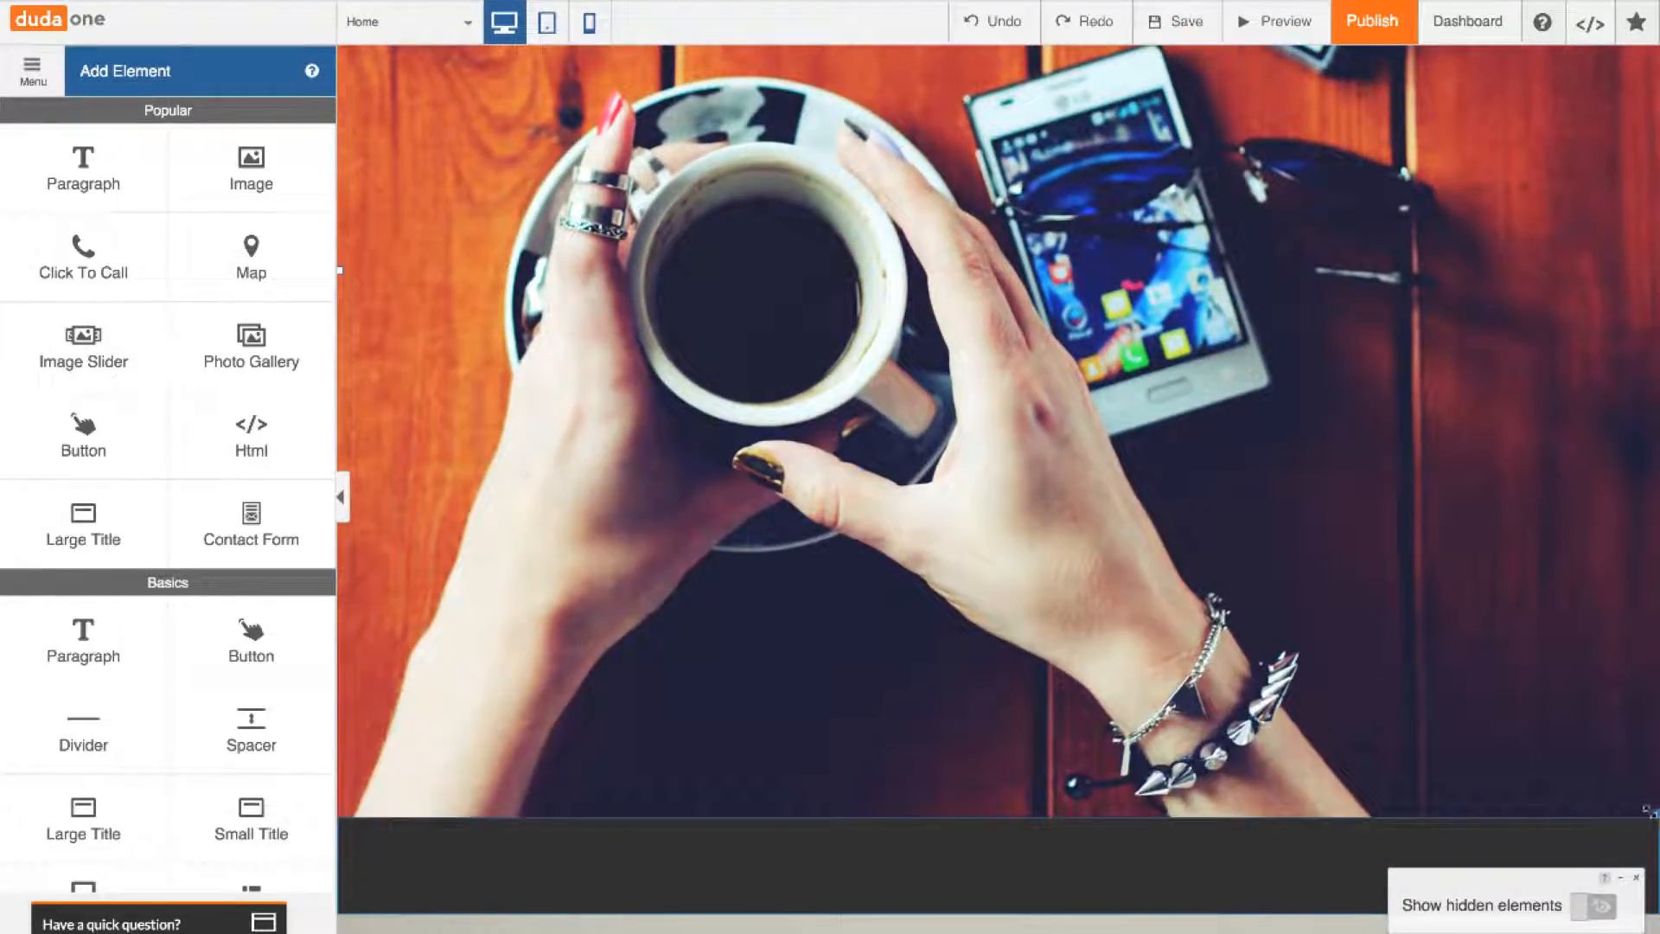
{"action": "left_click_drag", "start_coordinate": [1365, 613], "coordinate": [632, 153]}
{"action": "scroll", "coordinate": [685, 359], "scroll_direction": "up", "scroll_amount": 6}
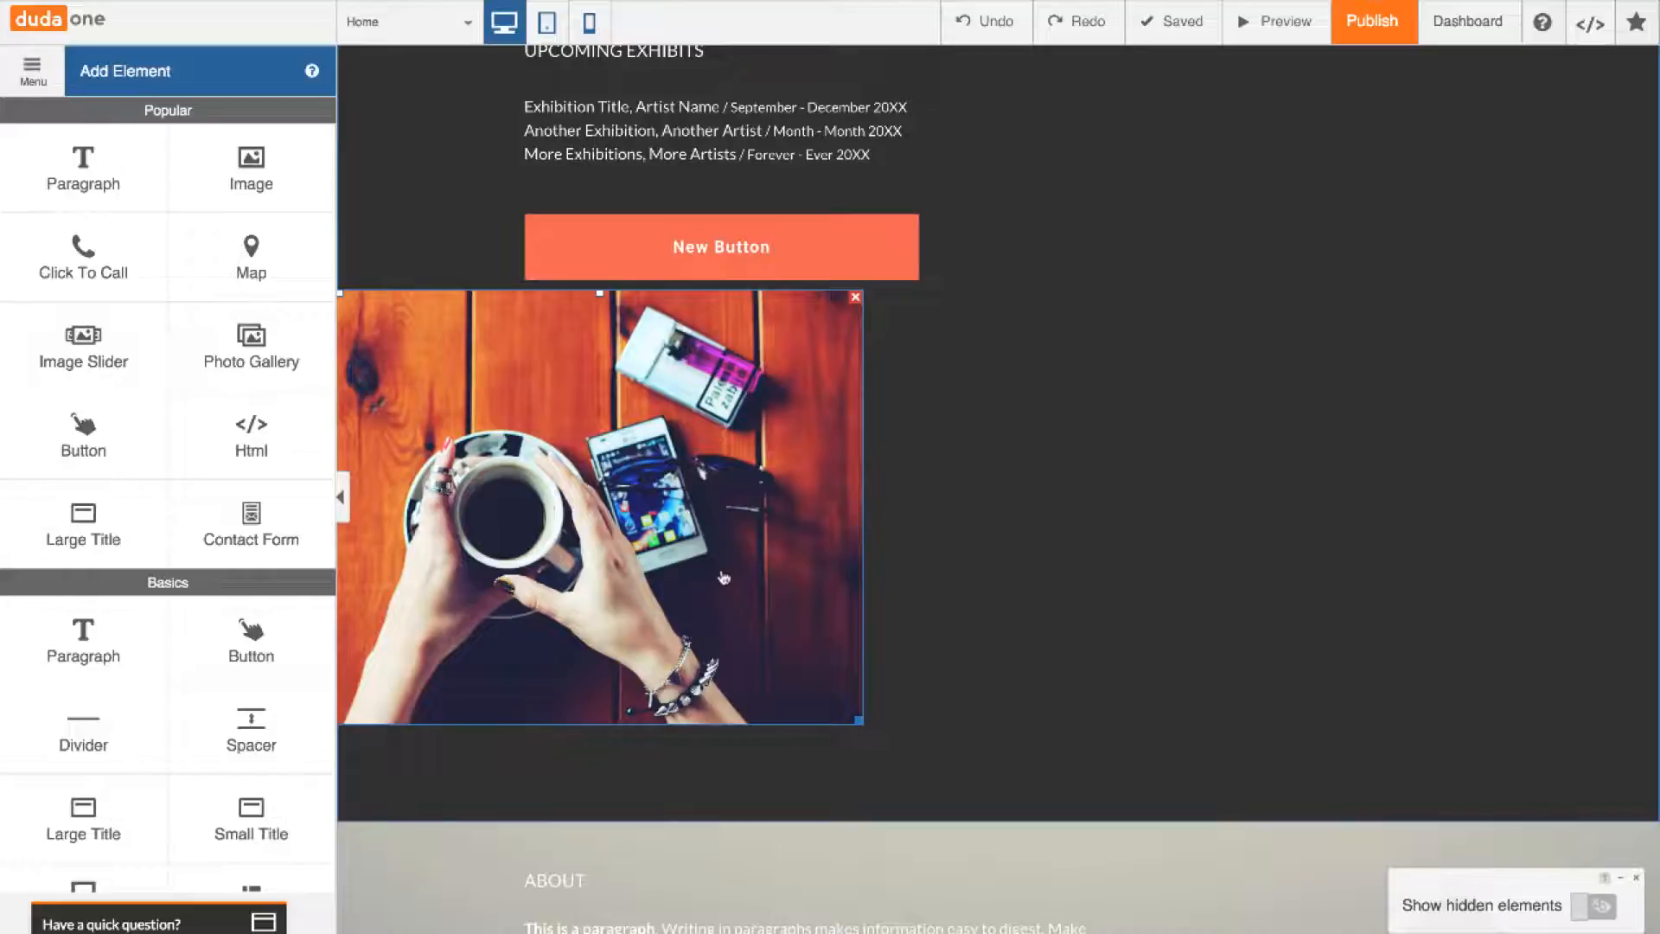
Place the image between the Upcoming Exhibits heading and the exhibition list, left-aligned with the text and sized to the button's width
{"action": "left_click_drag", "start_coordinate": [724, 578], "coordinate": [807, 244]}
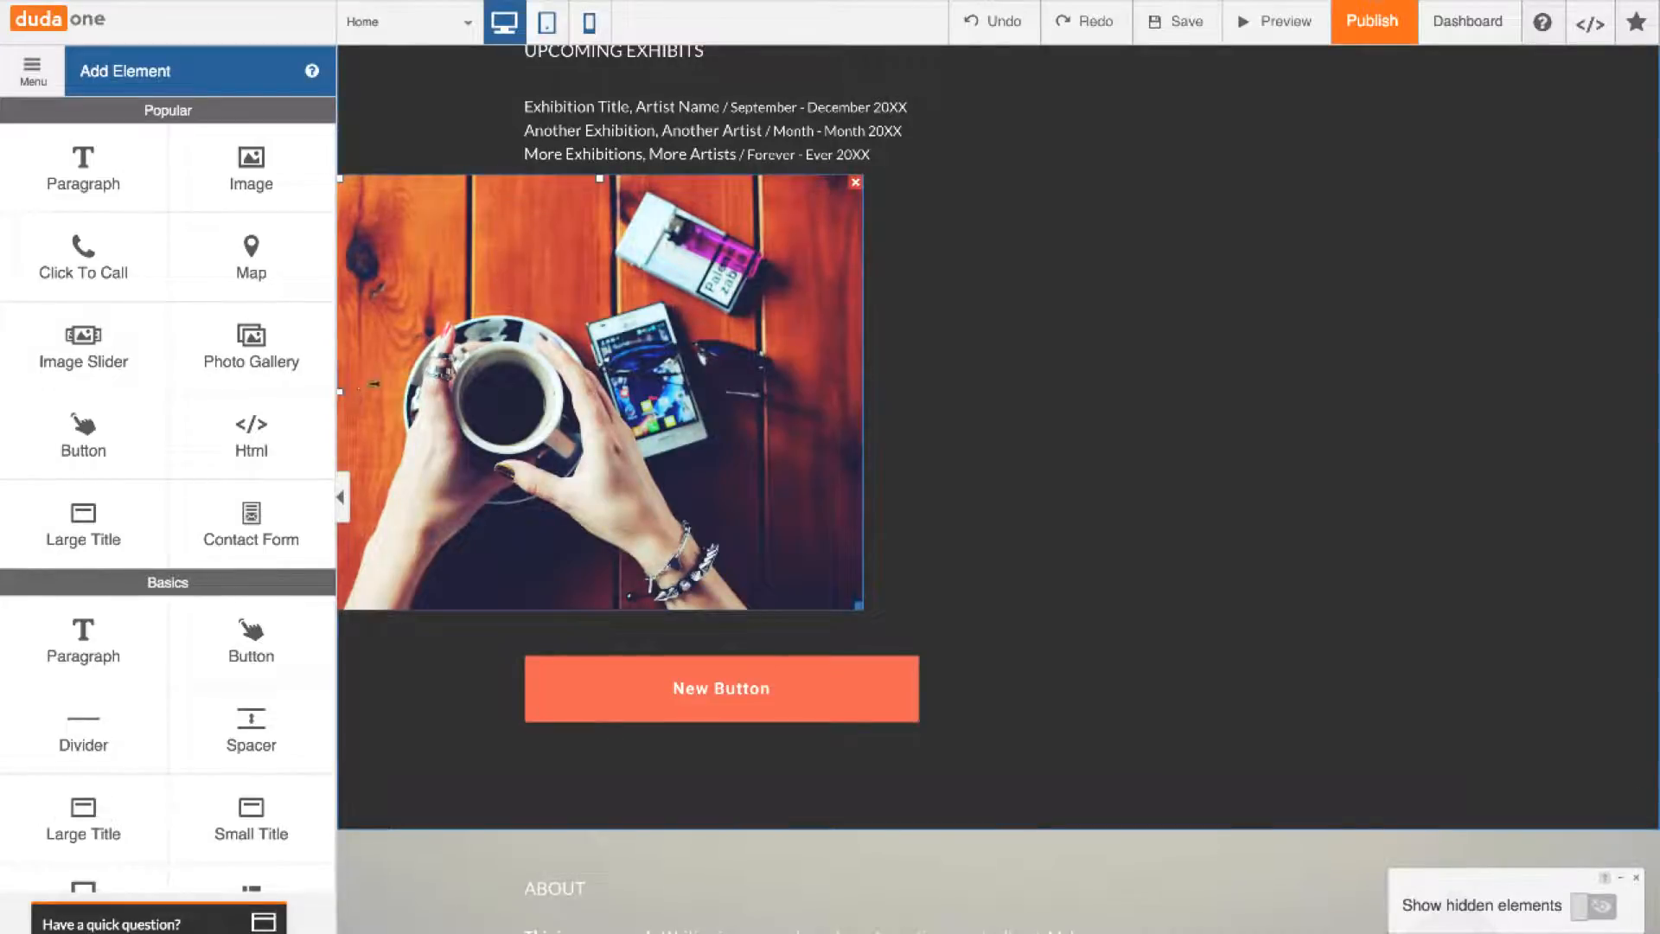
{"action": "left_click_drag", "start_coordinate": [374, 383], "coordinate": [528, 389]}
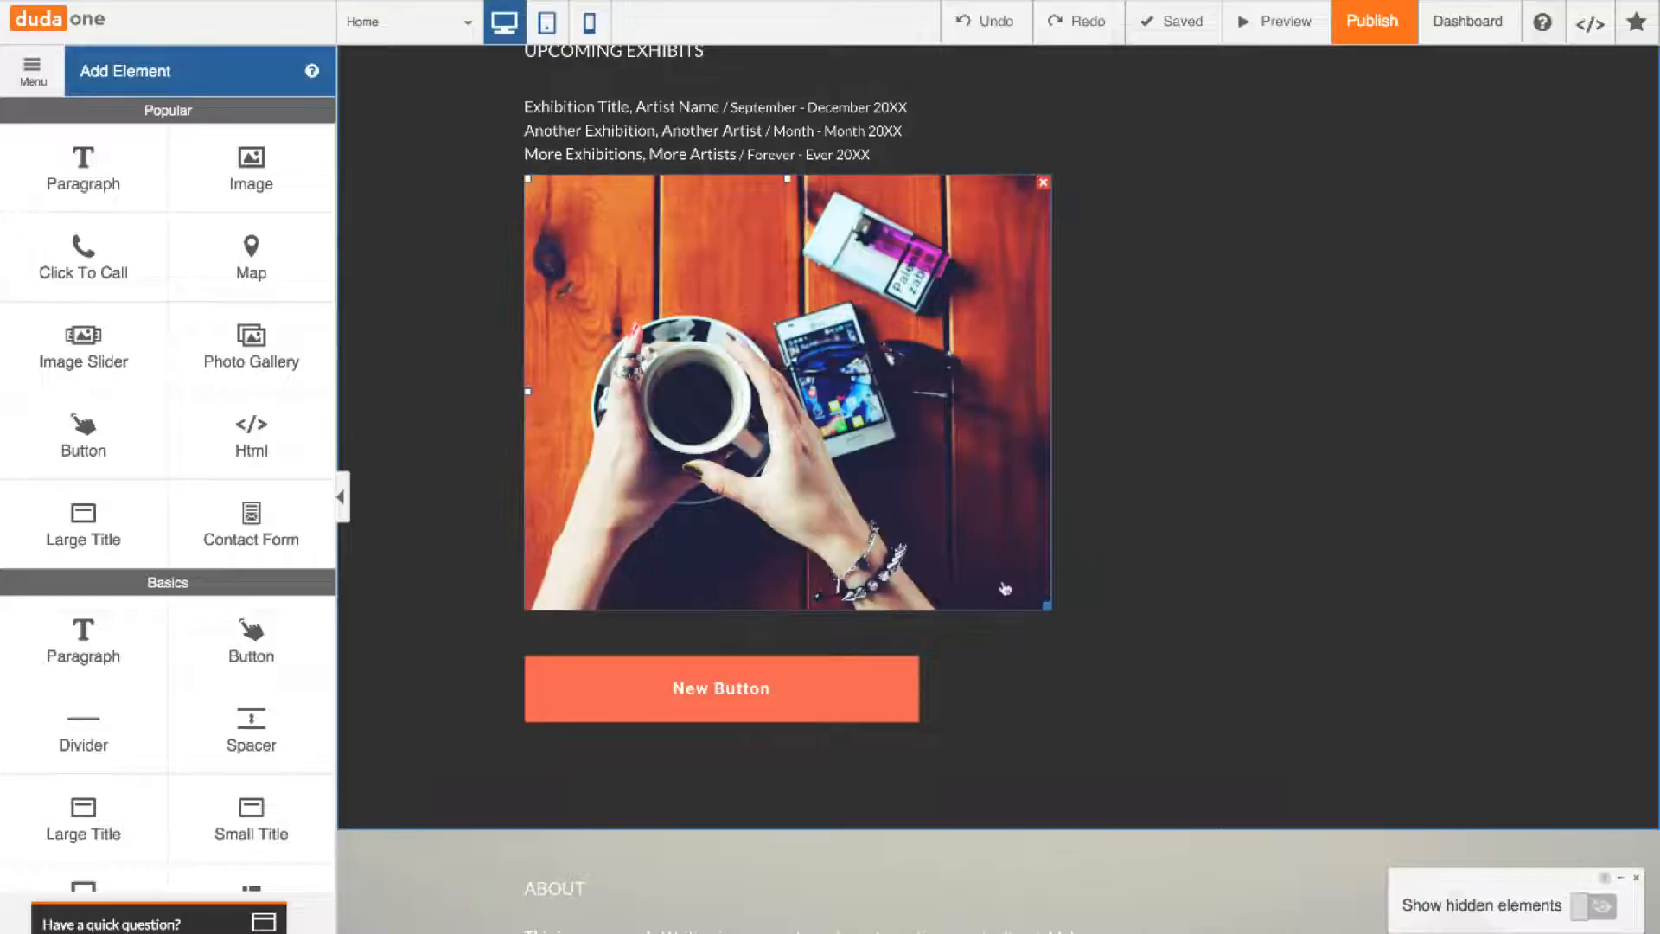
{"action": "left_click_drag", "start_coordinate": [1046, 607], "coordinate": [735, 298]}
{"action": "scroll", "coordinate": [935, 520], "scroll_direction": "up", "scroll_amount": 2}
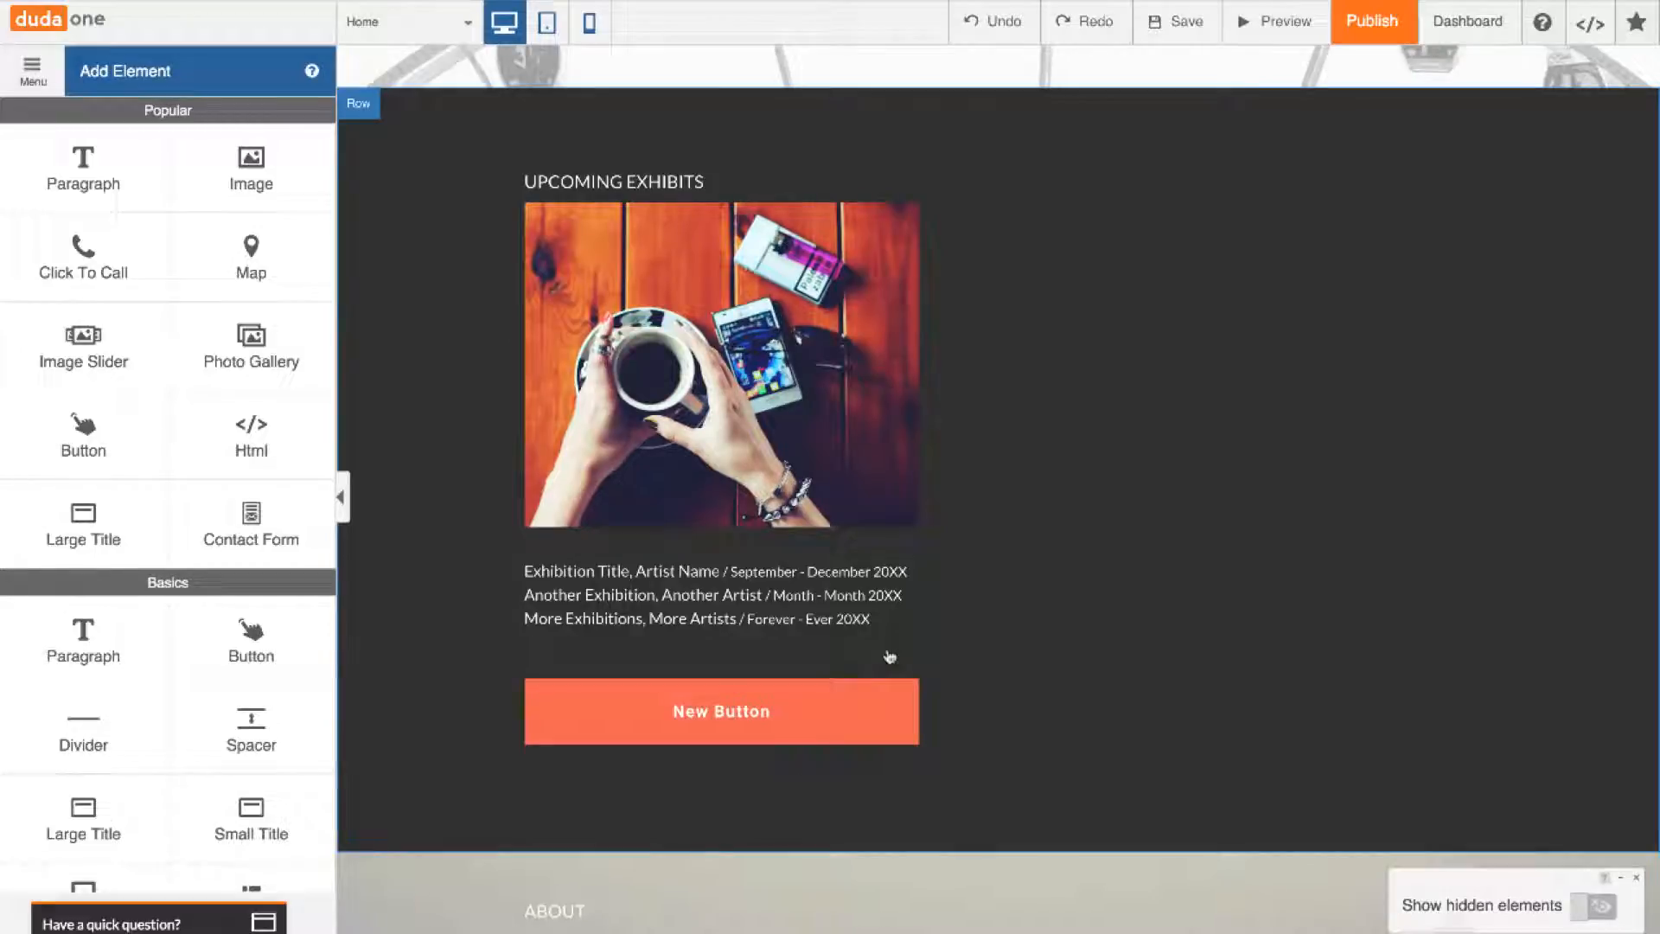
Switch to the presentation to show the Agenda slide, and return to the website editor with the Barber Shop site
{"action": "key", "text": "super+Tab"}
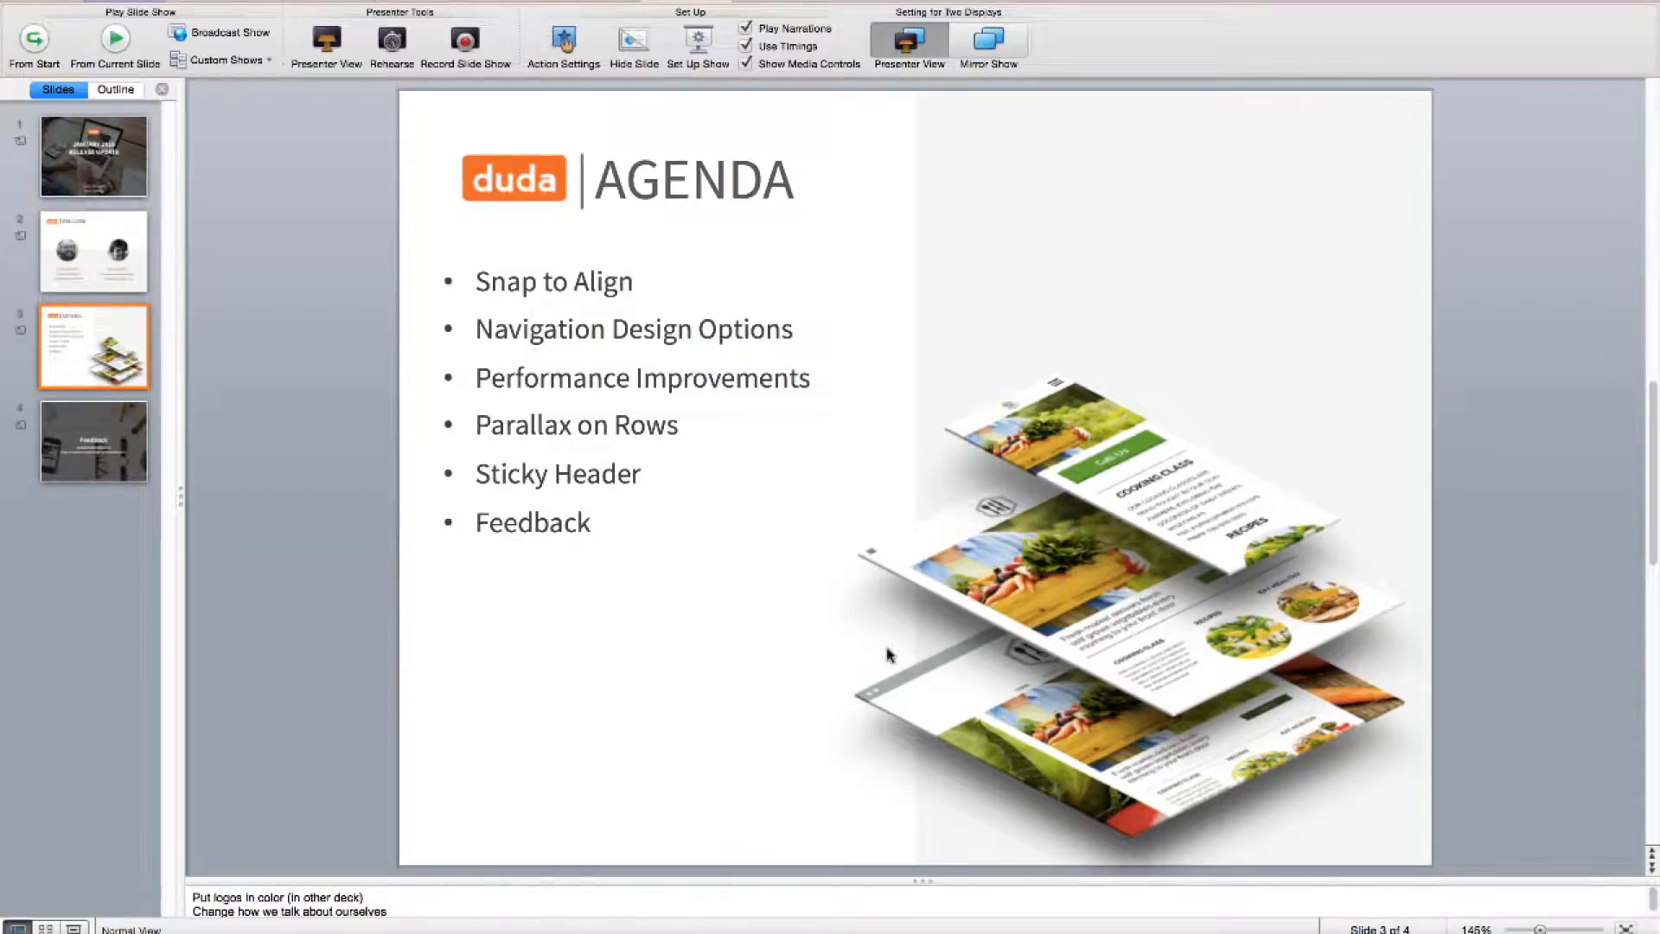
{"action": "key", "text": "super+Tab"}
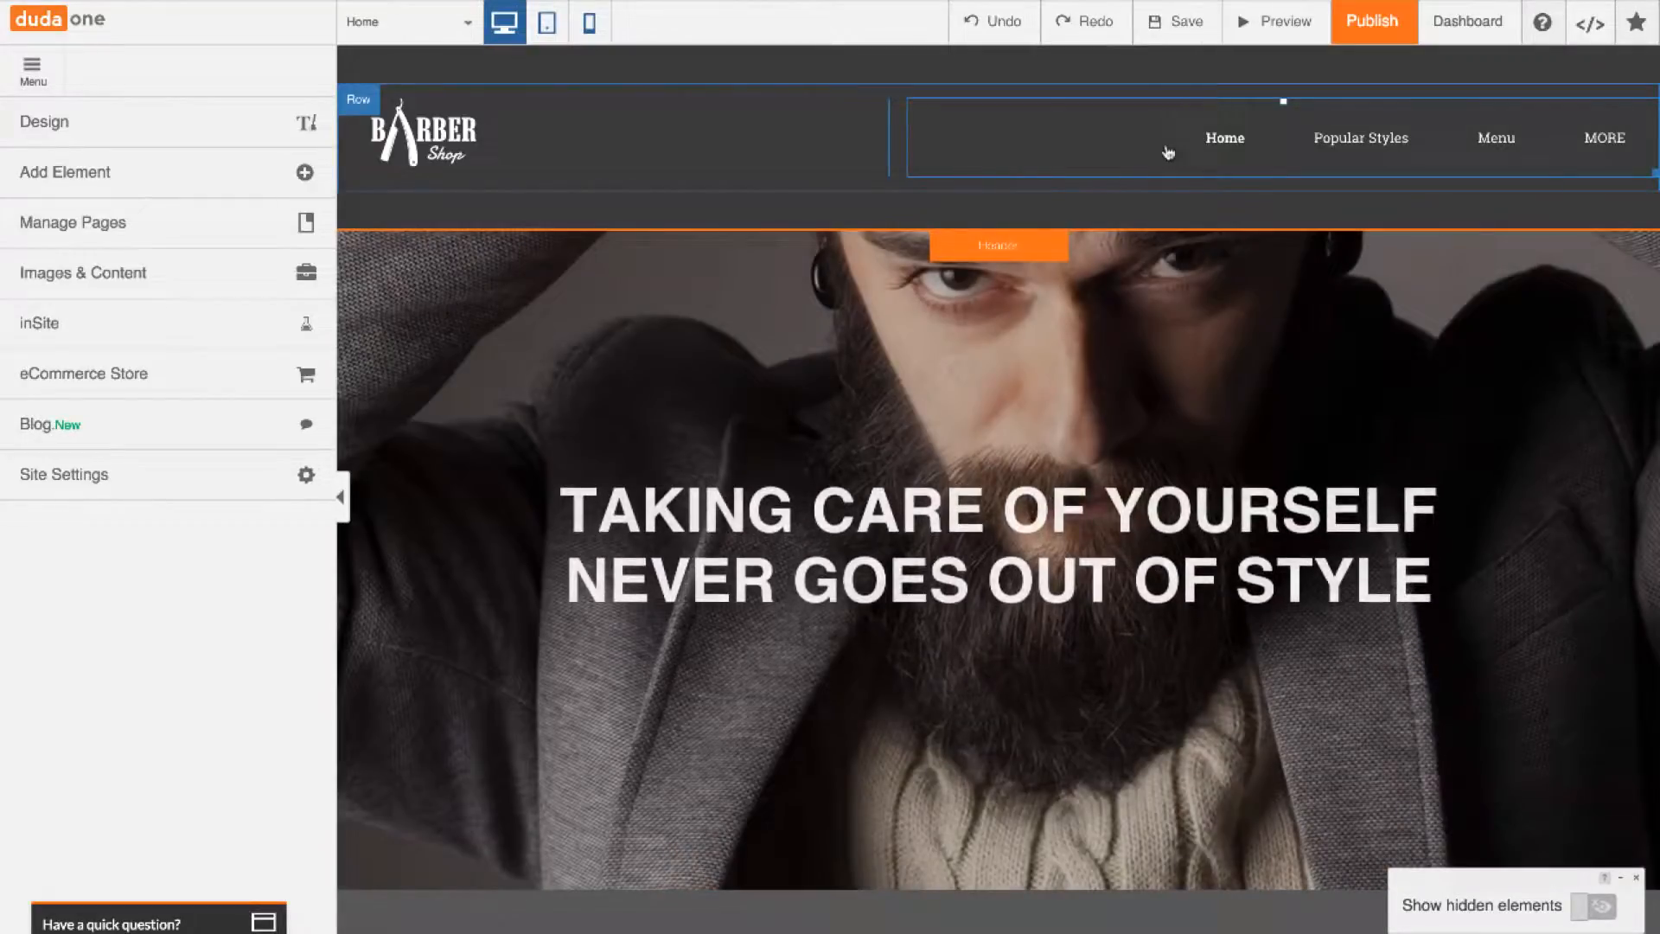
Set the left and right padding of the header's navigation links to 50px in the general navigation spacing
{"action": "left_click", "coordinate": [1166, 150]}
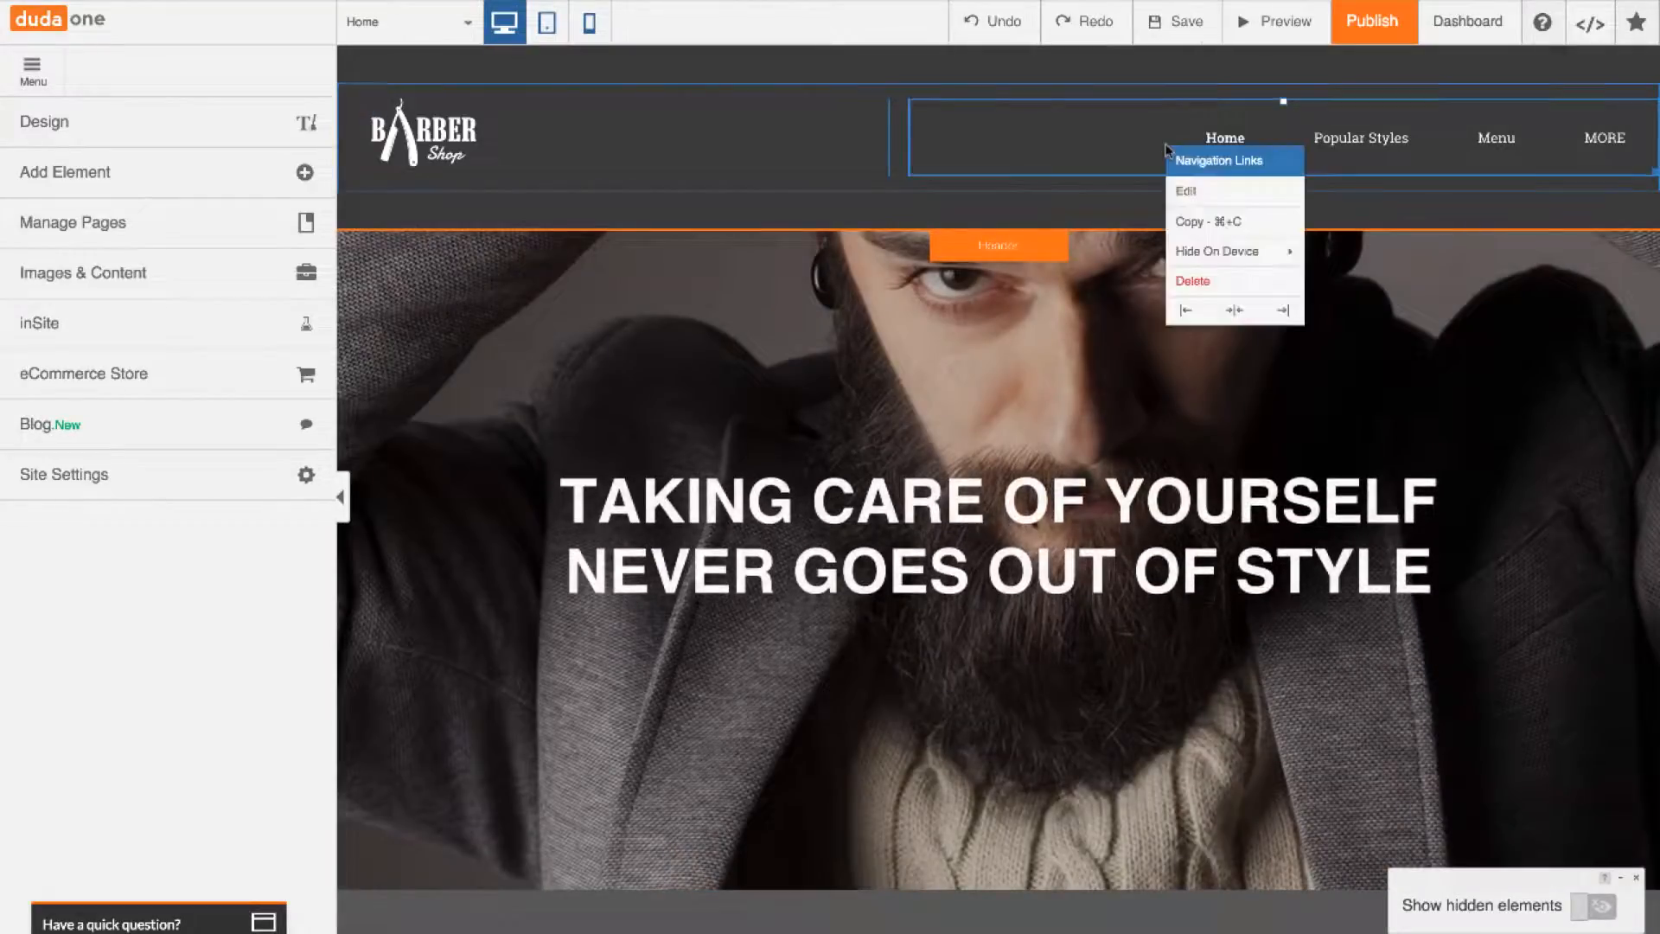
{"action": "left_click", "coordinate": [1203, 195]}
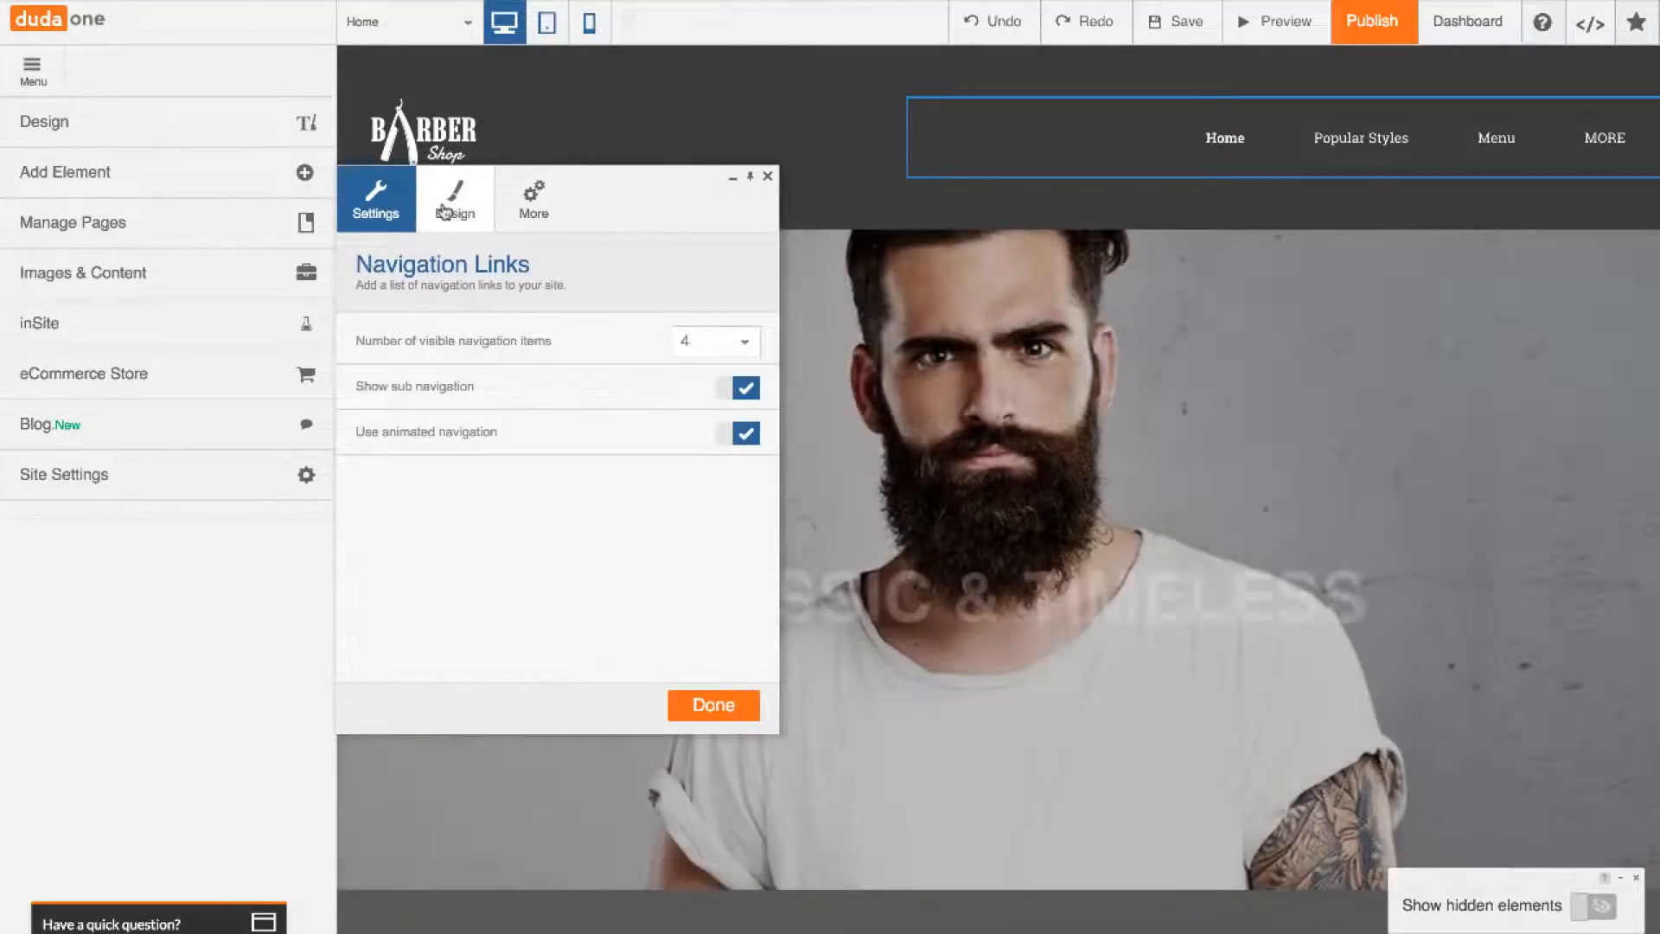
{"action": "left_click", "coordinate": [444, 212]}
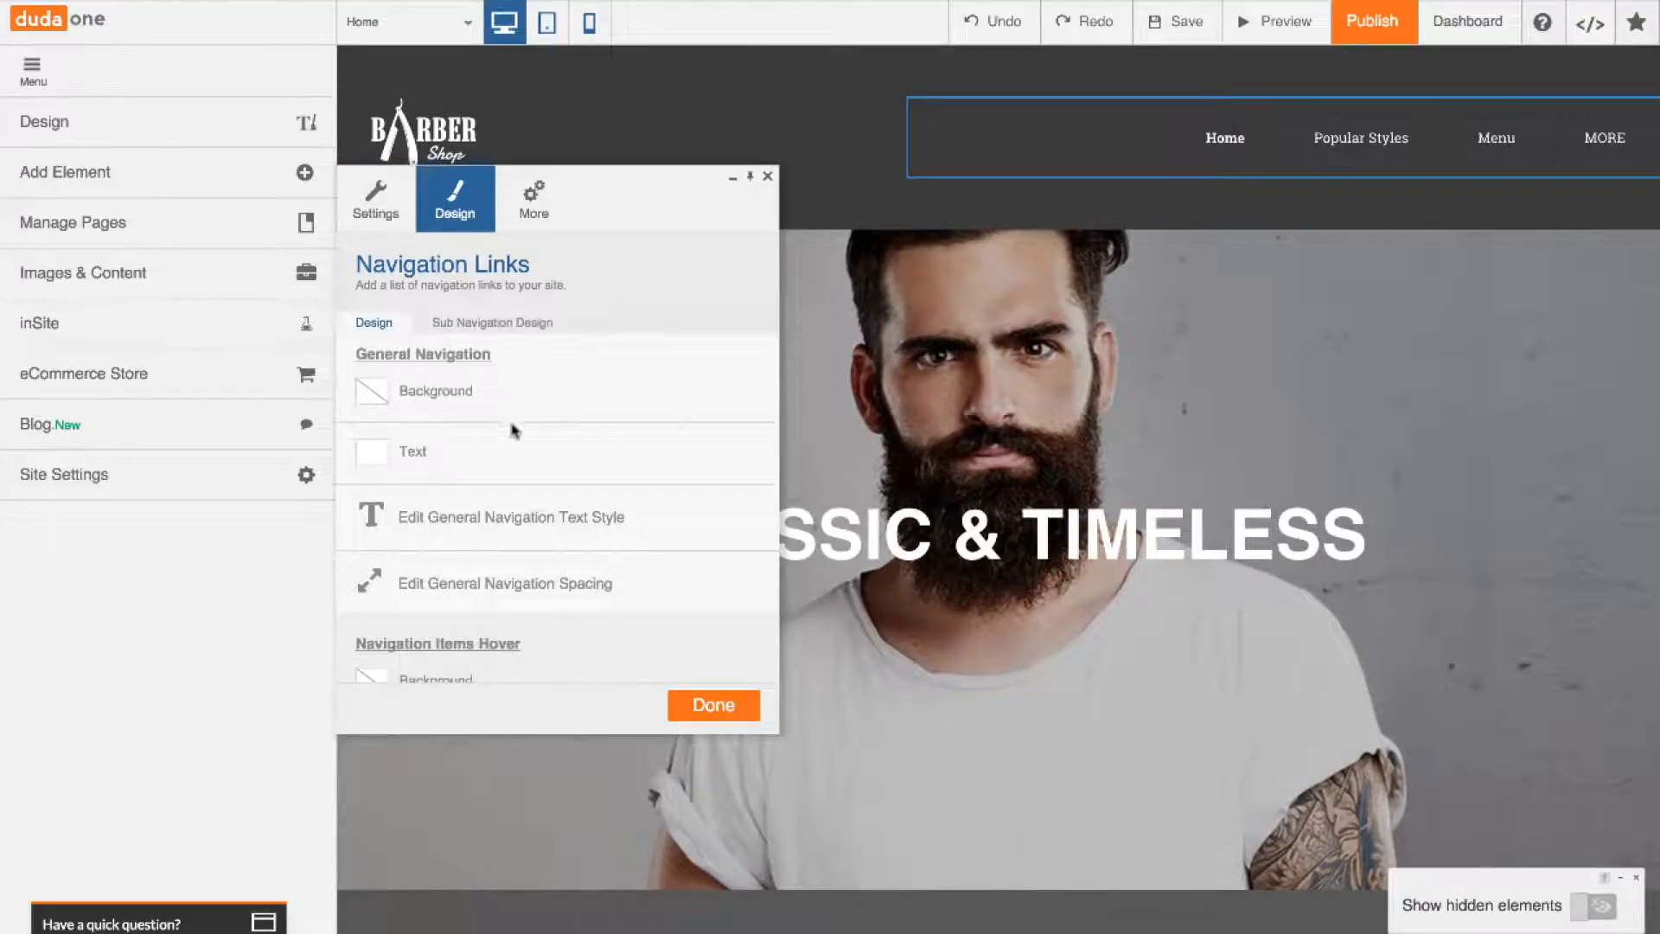
{"action": "scroll", "coordinate": [529, 428], "scroll_direction": "down", "scroll_amount": 1}
{"action": "scroll", "coordinate": [529, 429], "scroll_direction": "up", "scroll_amount": 1}
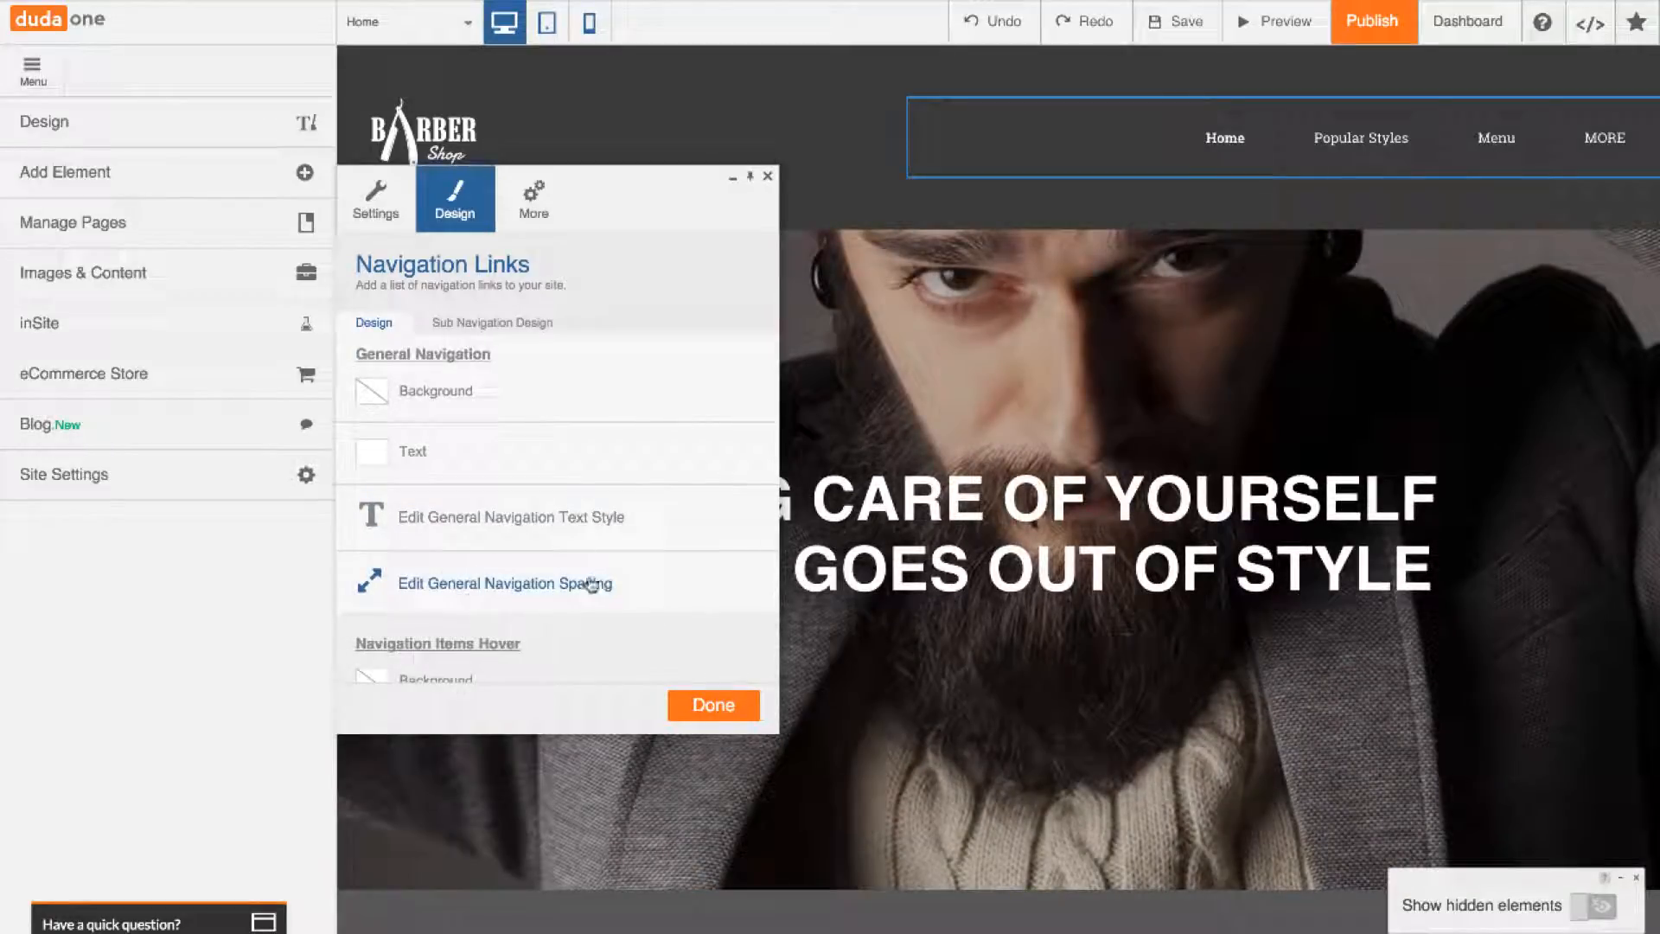
{"action": "left_click", "coordinate": [558, 585]}
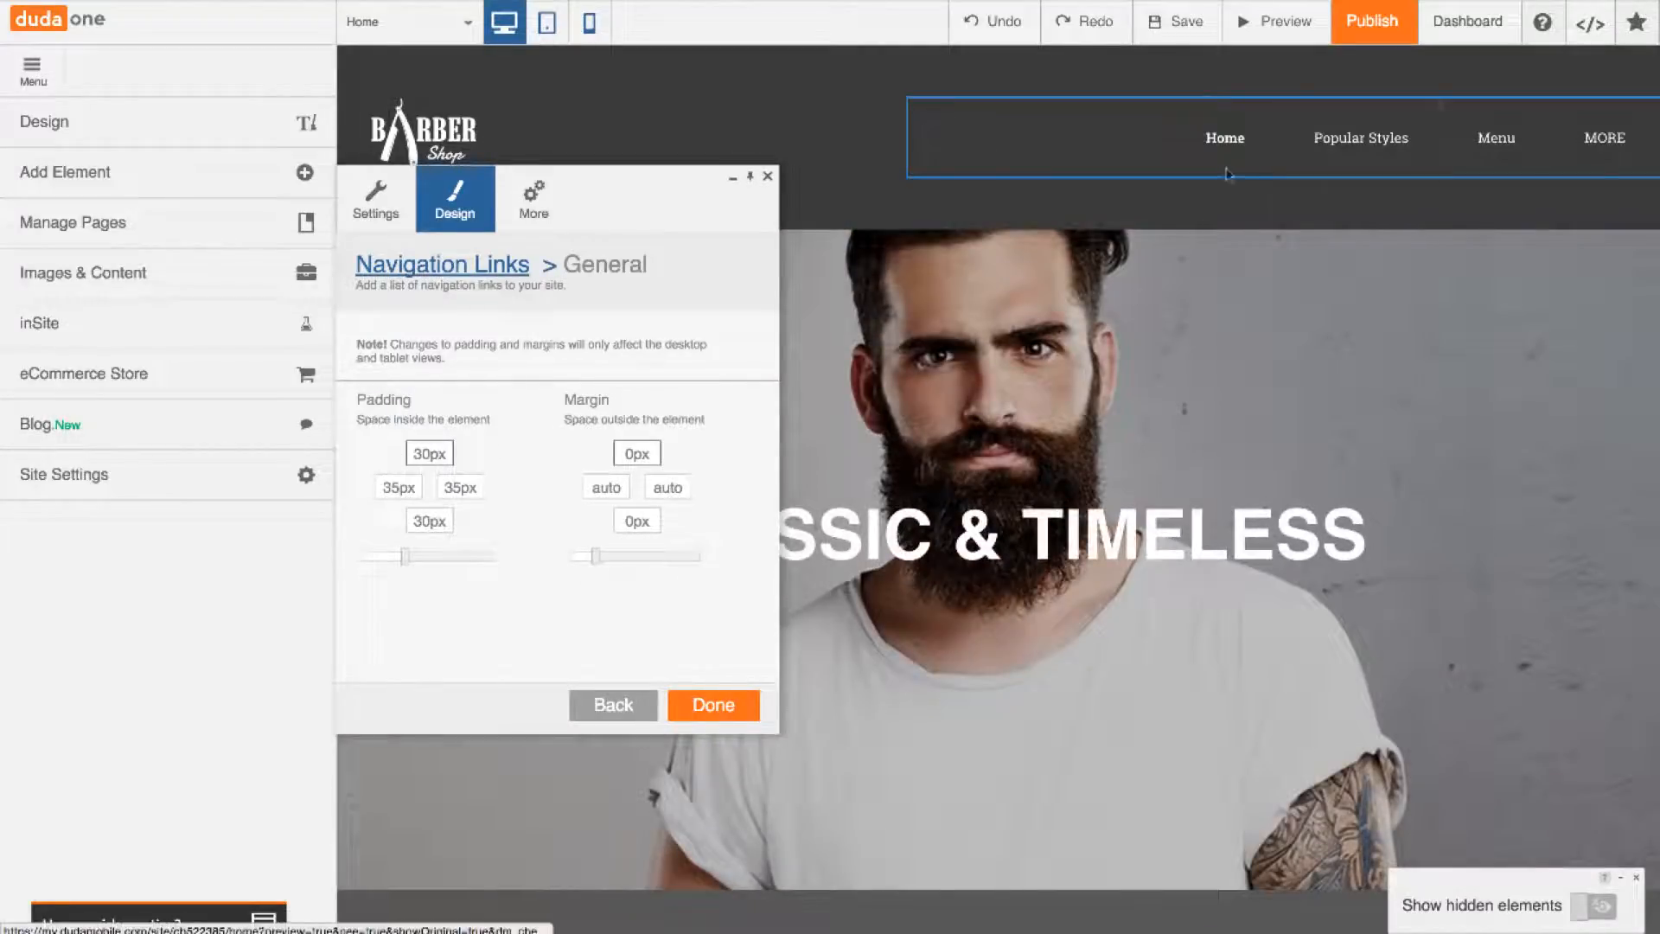
{"action": "left_click", "coordinate": [400, 488]}
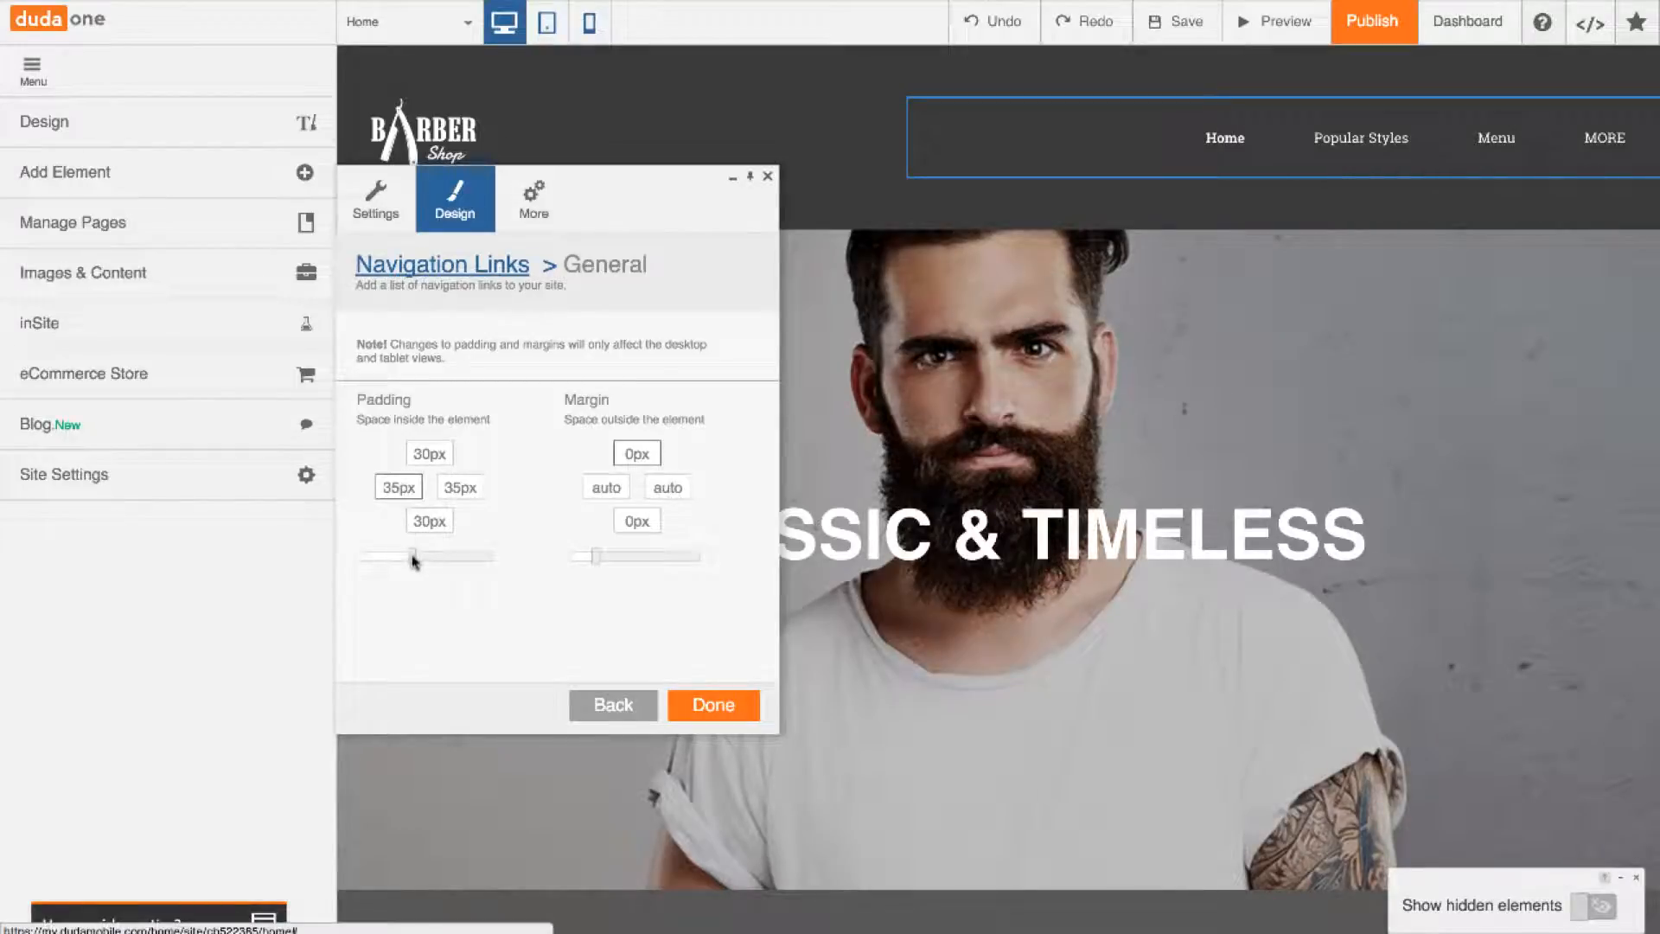
{"action": "left_click_drag", "start_coordinate": [413, 558], "coordinate": [431, 560]}
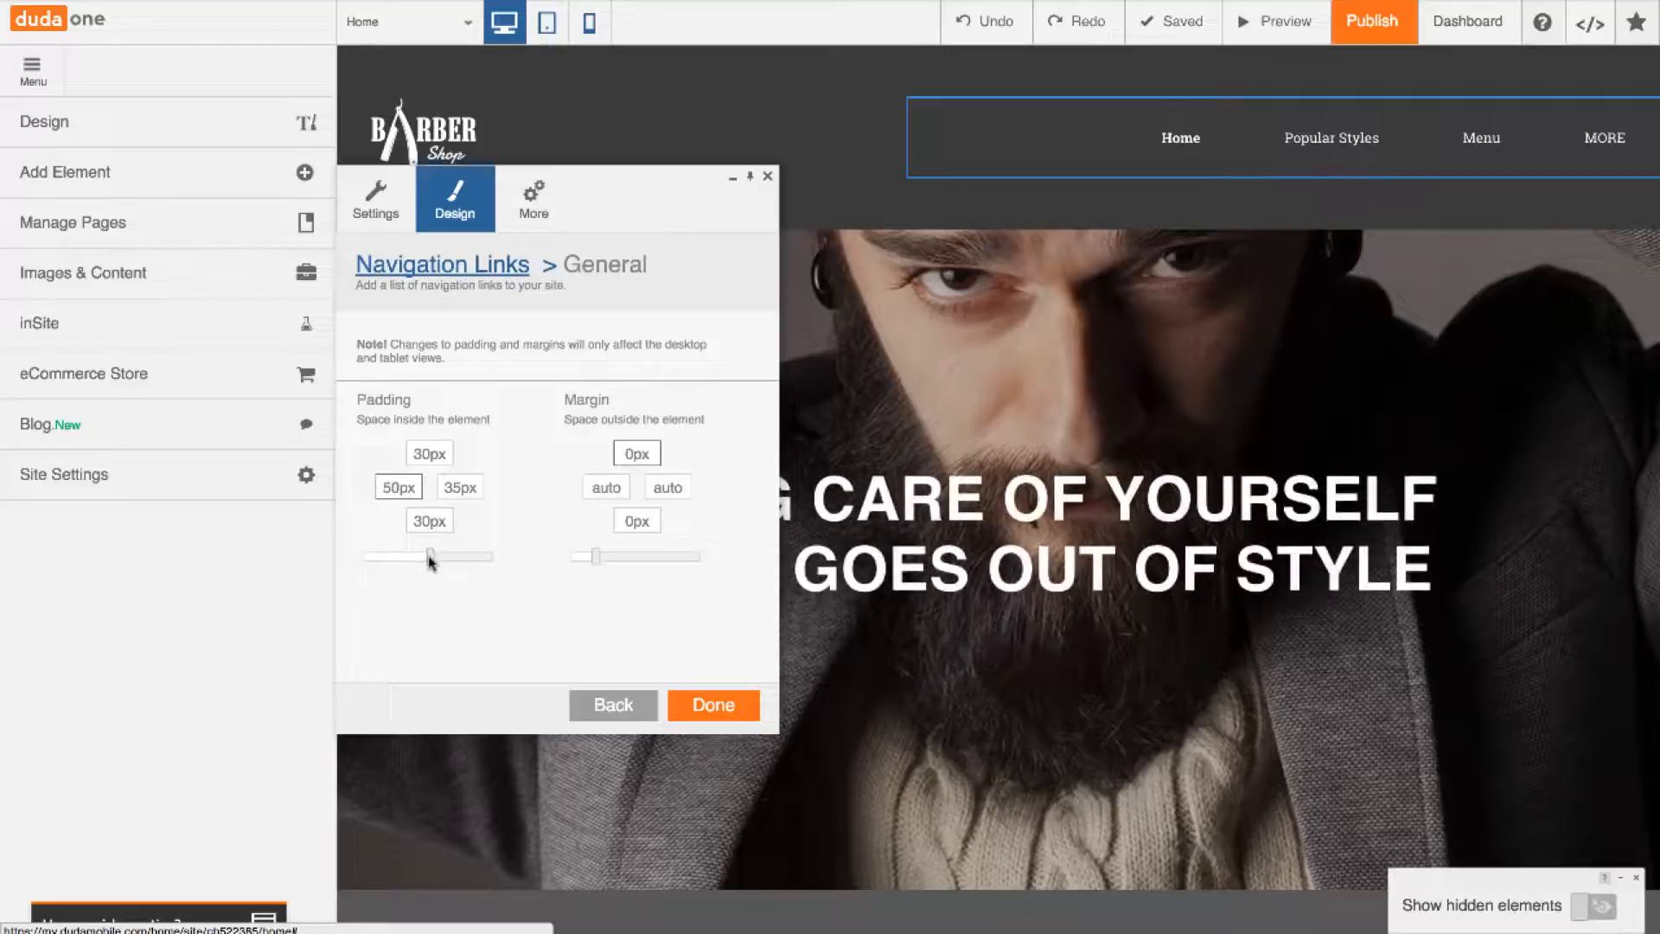
{"action": "left_click", "coordinate": [458, 487]}
{"action": "left_click_drag", "start_coordinate": [415, 560], "coordinate": [430, 560]}
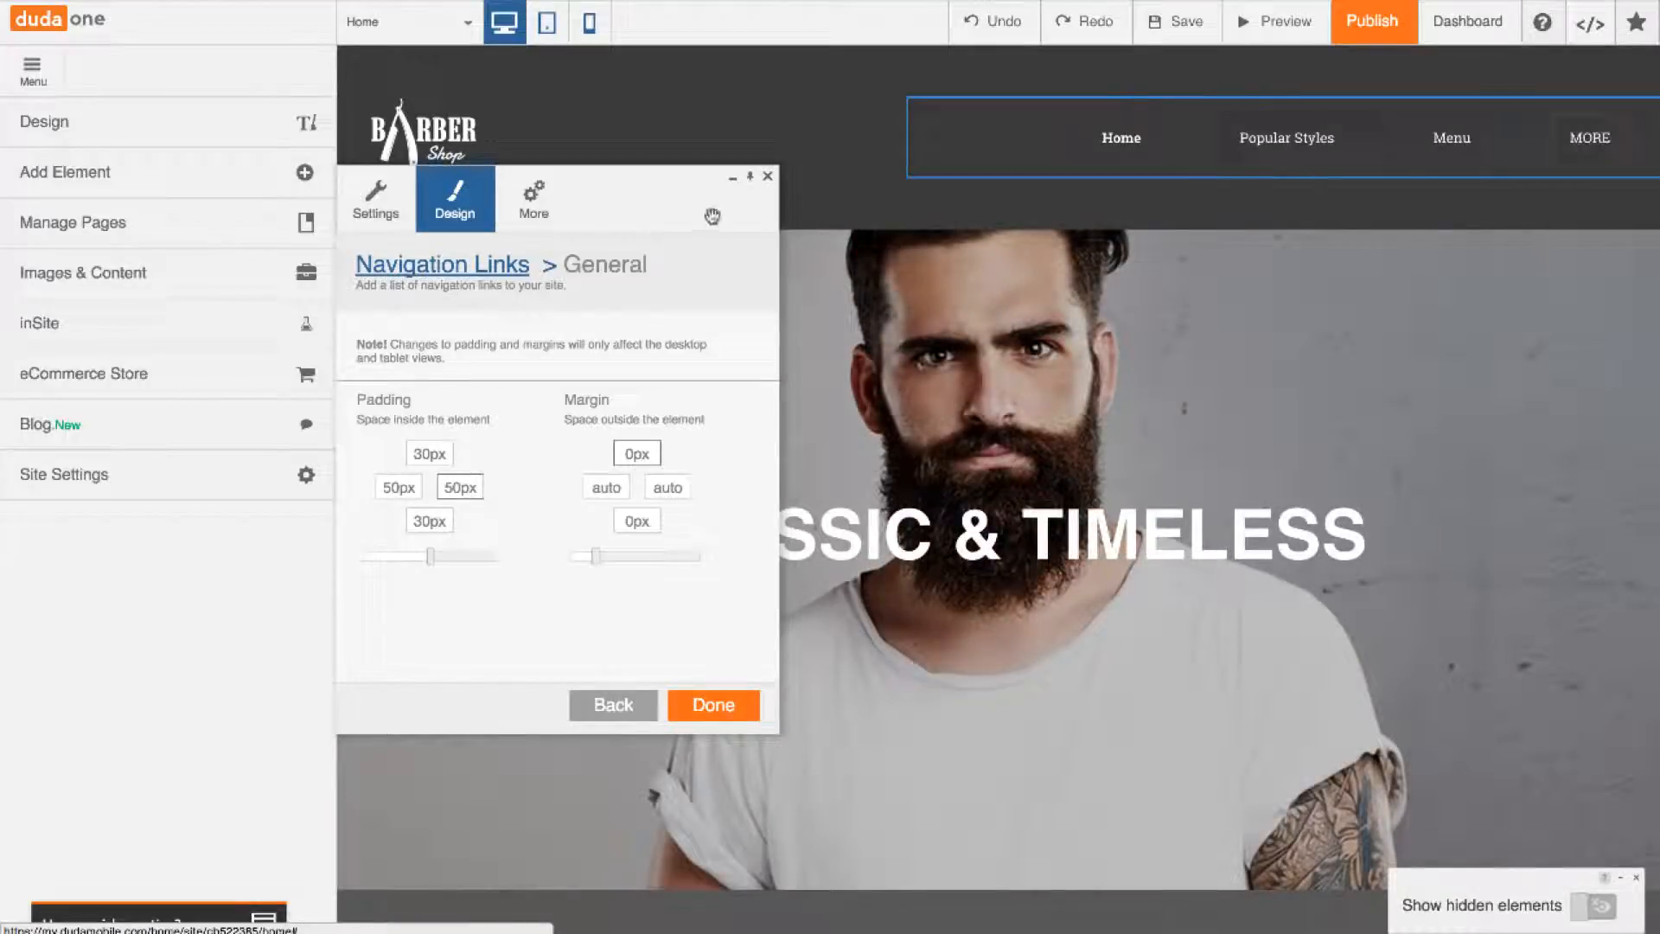
Set the navigation items' hover background to the red palette color and preview it on the header links
{"action": "left_click", "coordinate": [480, 276]}
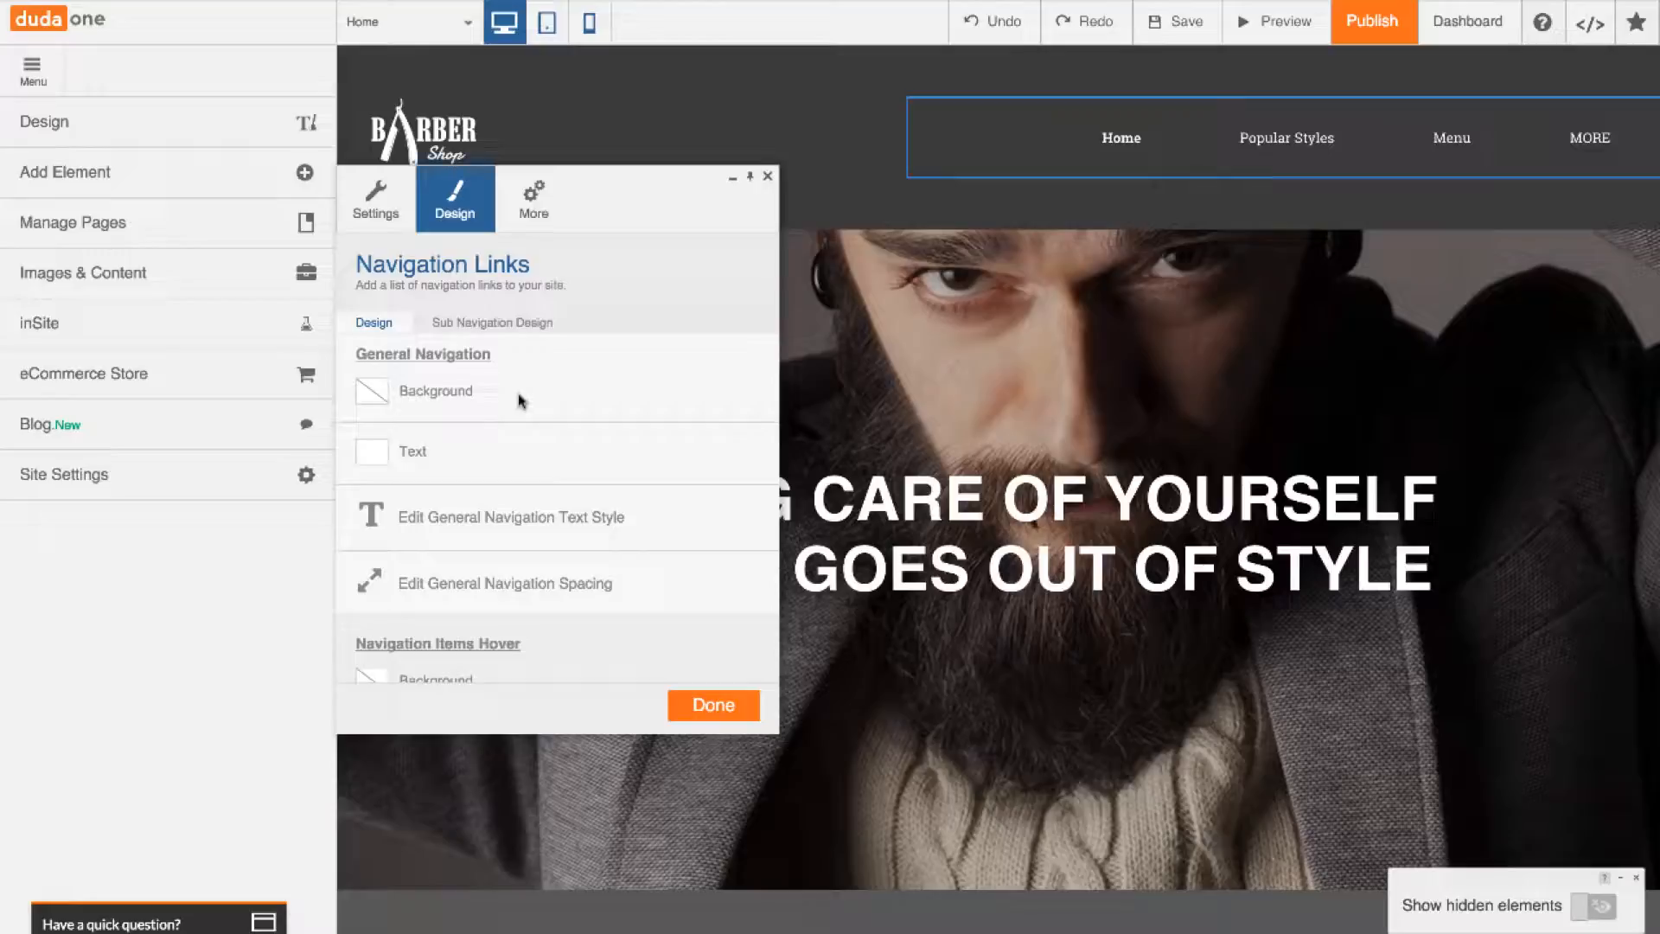
{"action": "scroll", "coordinate": [538, 533], "scroll_direction": "down", "scroll_amount": 5}
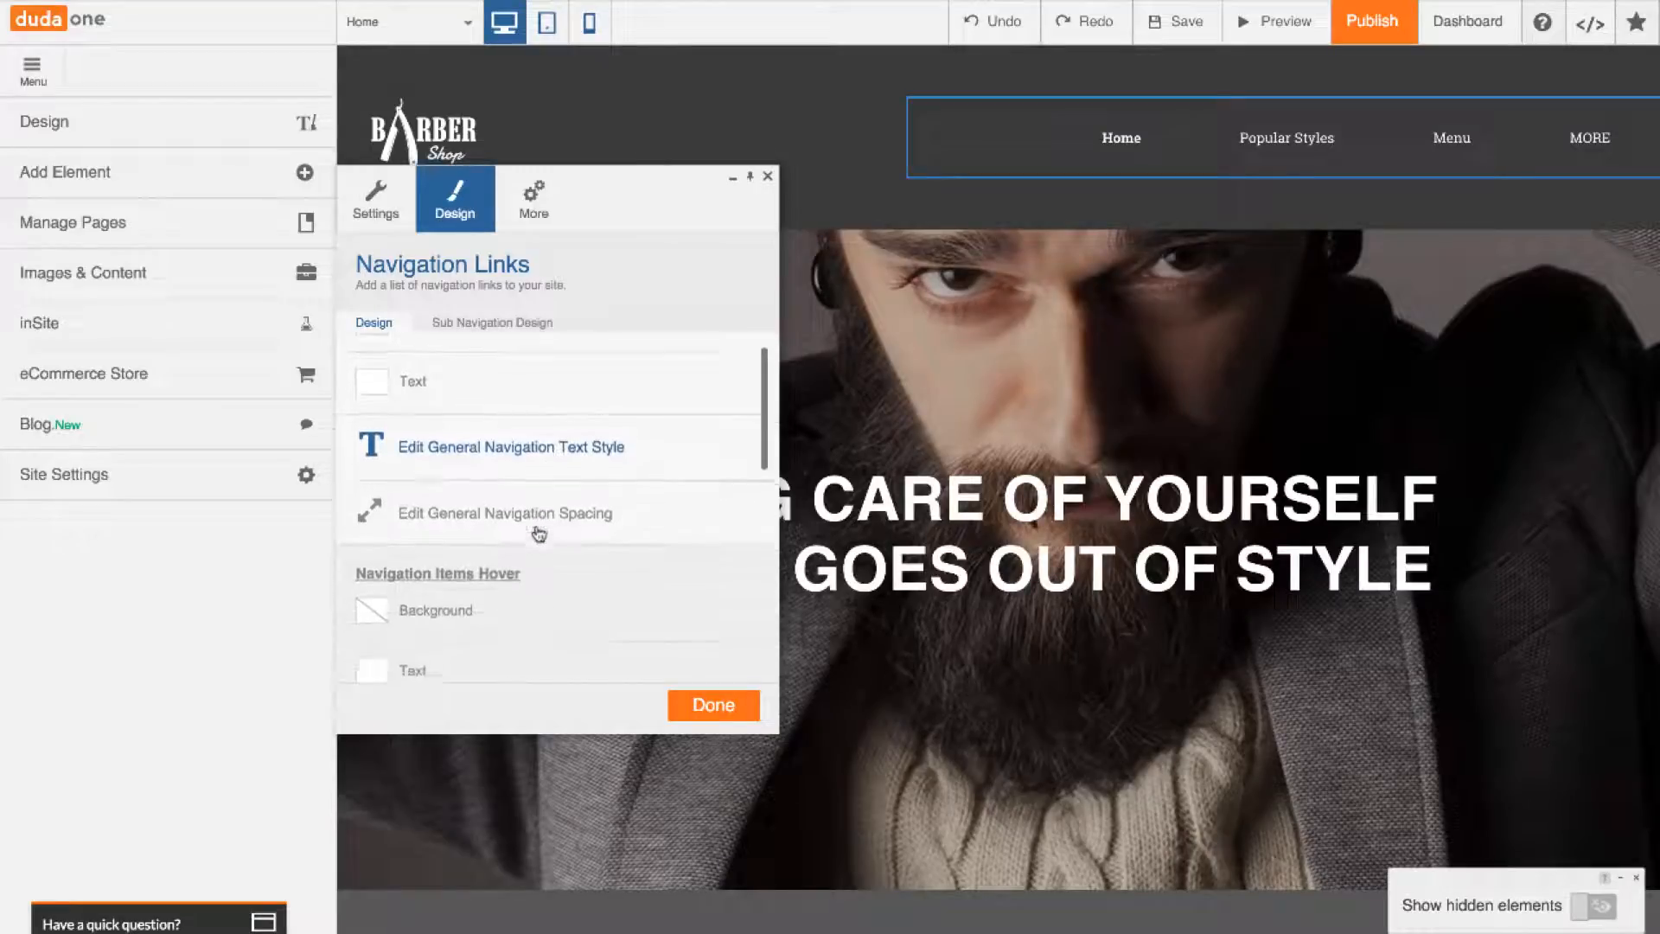
{"action": "scroll", "coordinate": [538, 533], "scroll_direction": "up", "scroll_amount": 1}
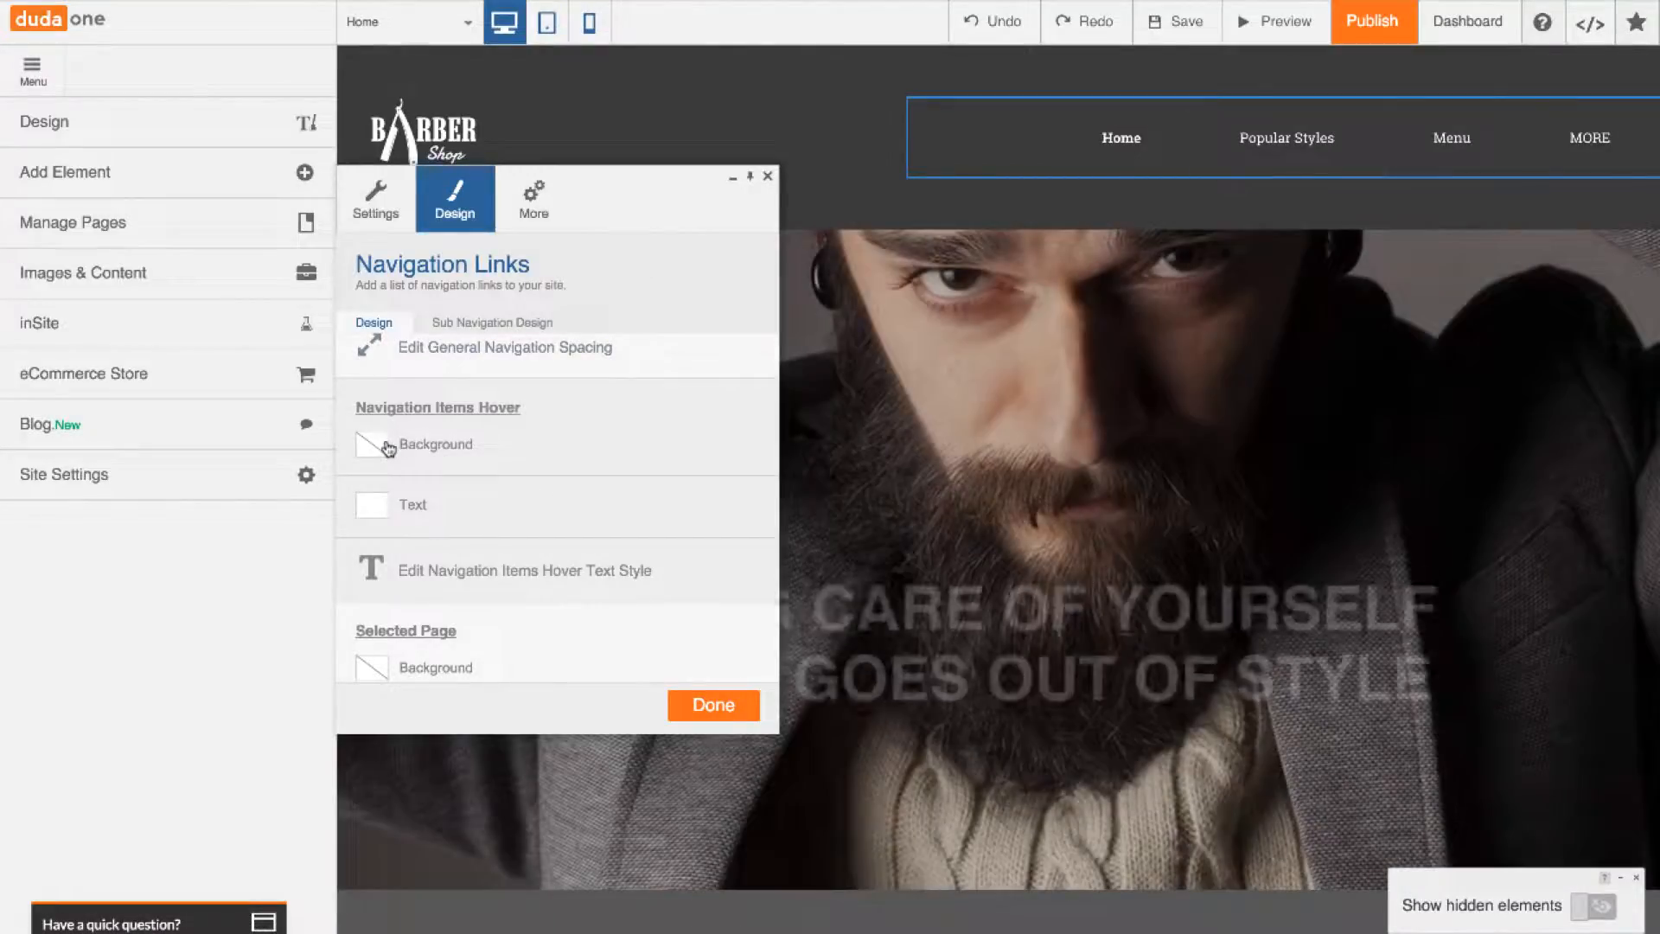
{"action": "left_click", "coordinate": [372, 445]}
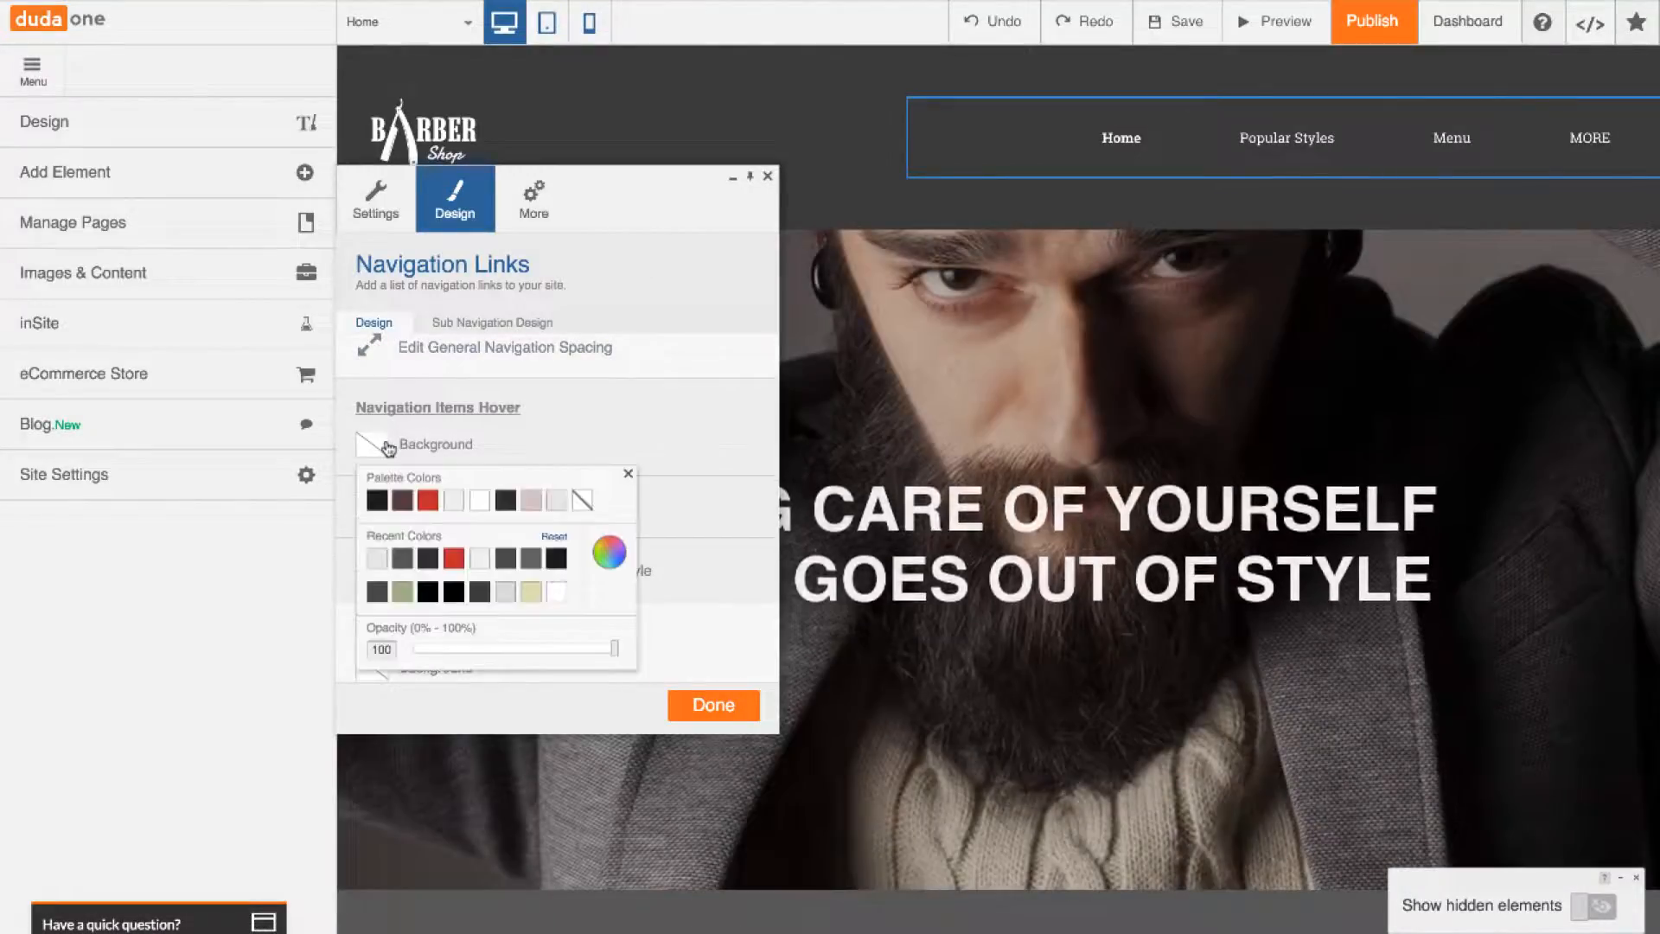
{"action": "left_click", "coordinate": [427, 502]}
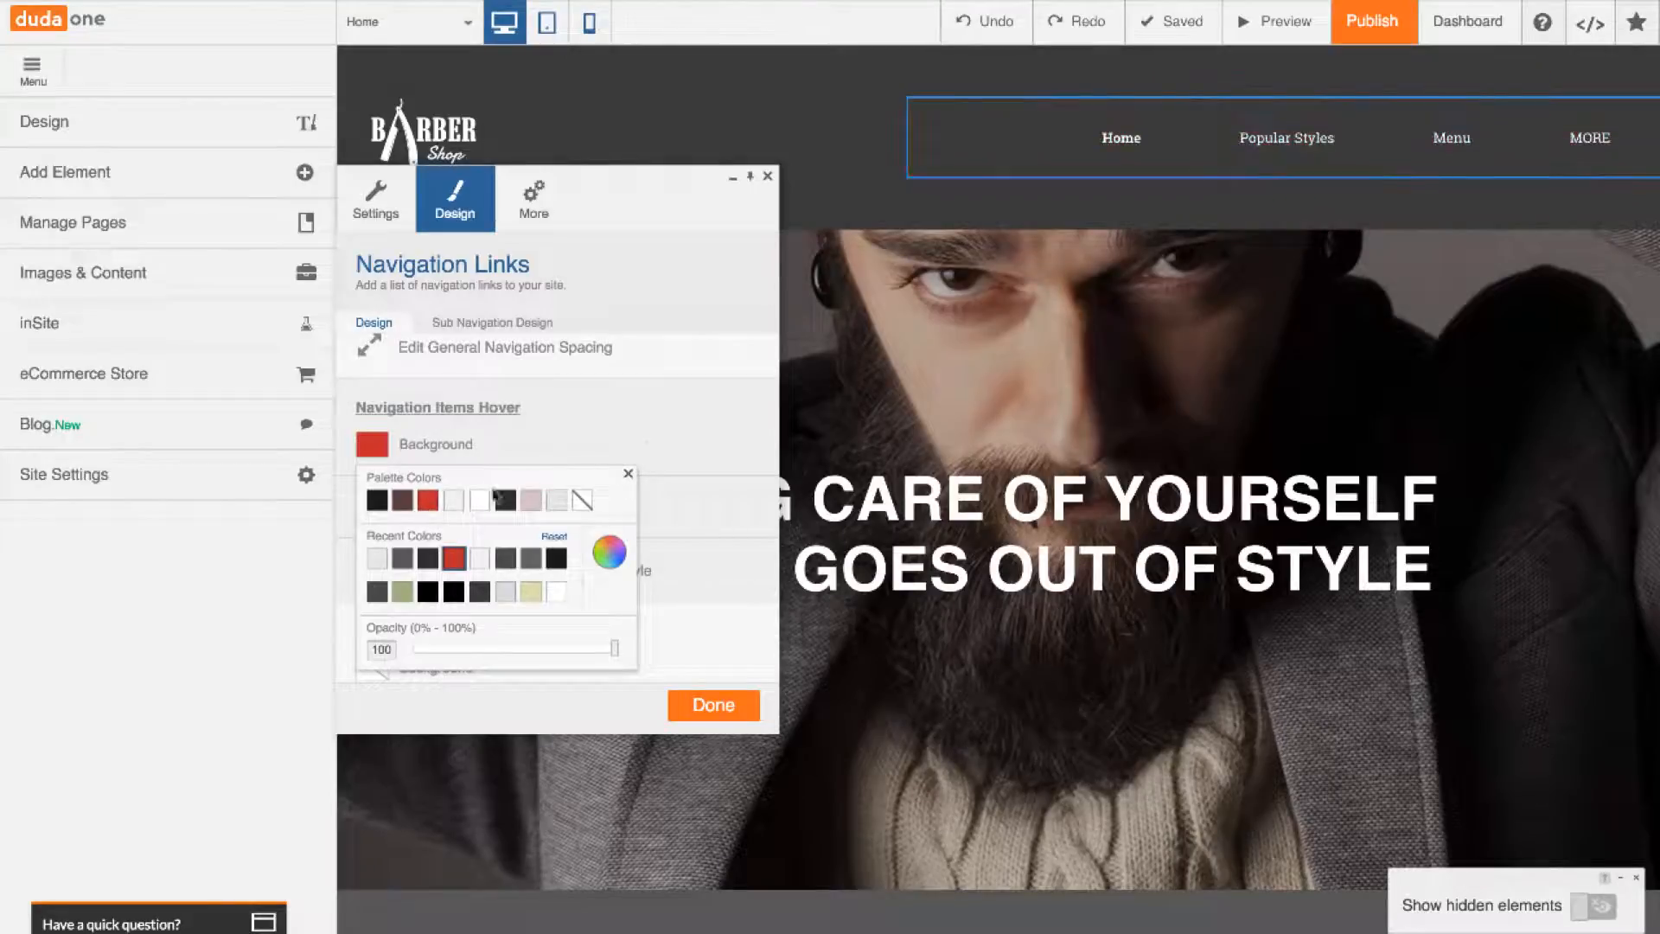
{"action": "left_click", "coordinate": [627, 475]}
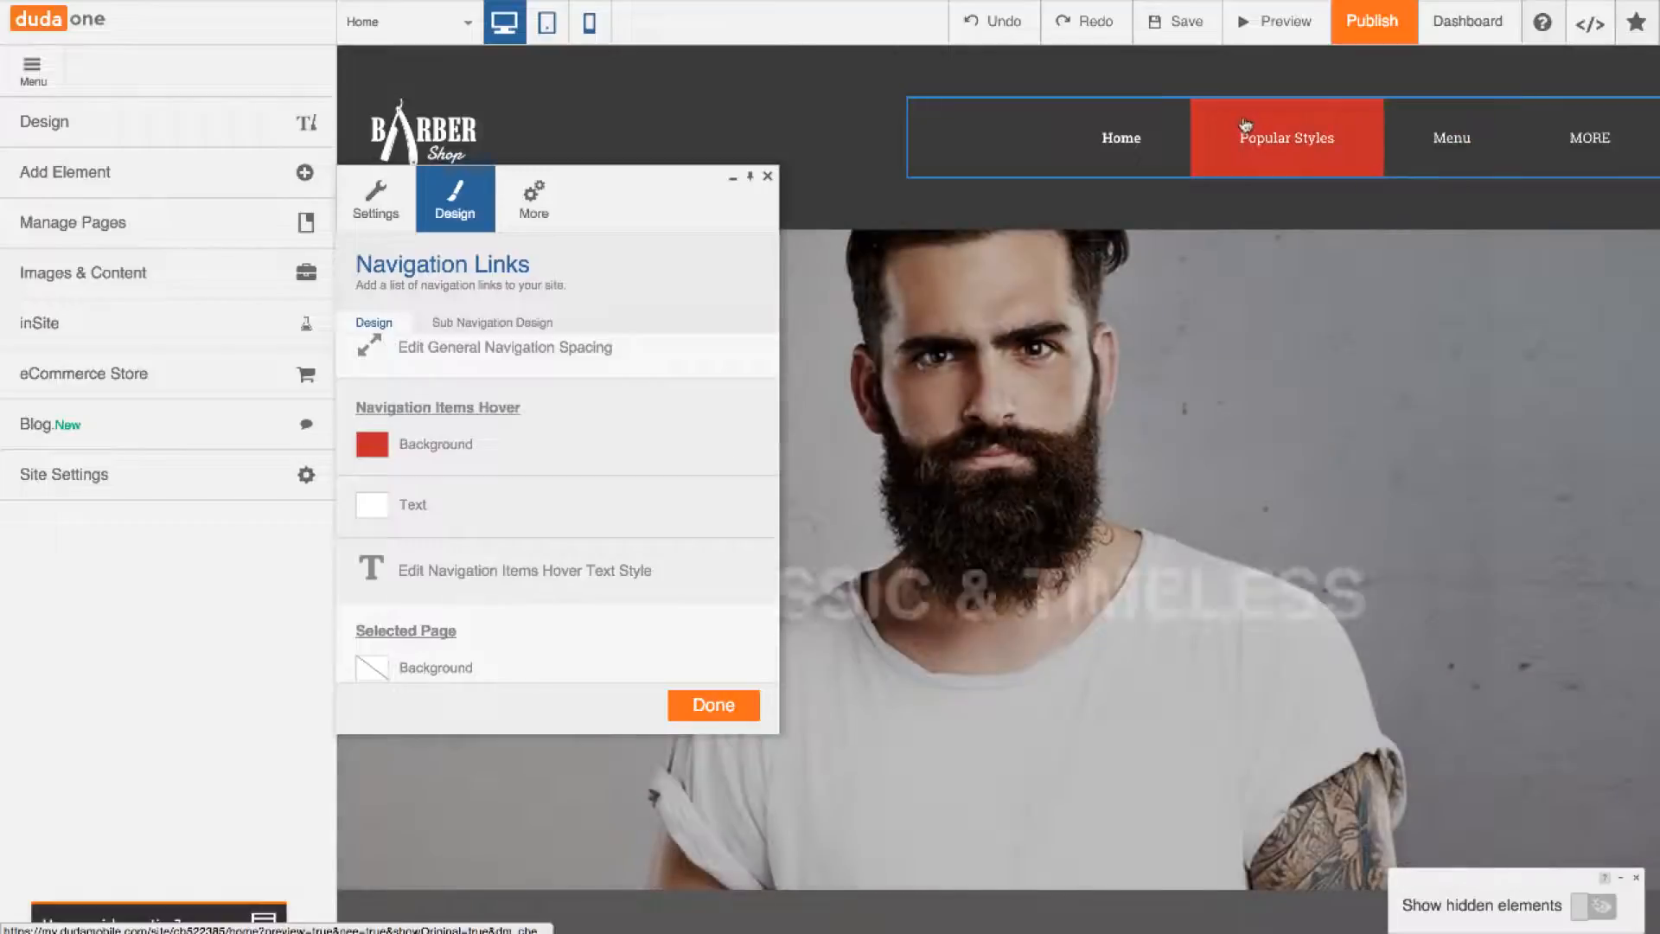
{"action": "mouse_move", "coordinate": [1586, 138]}
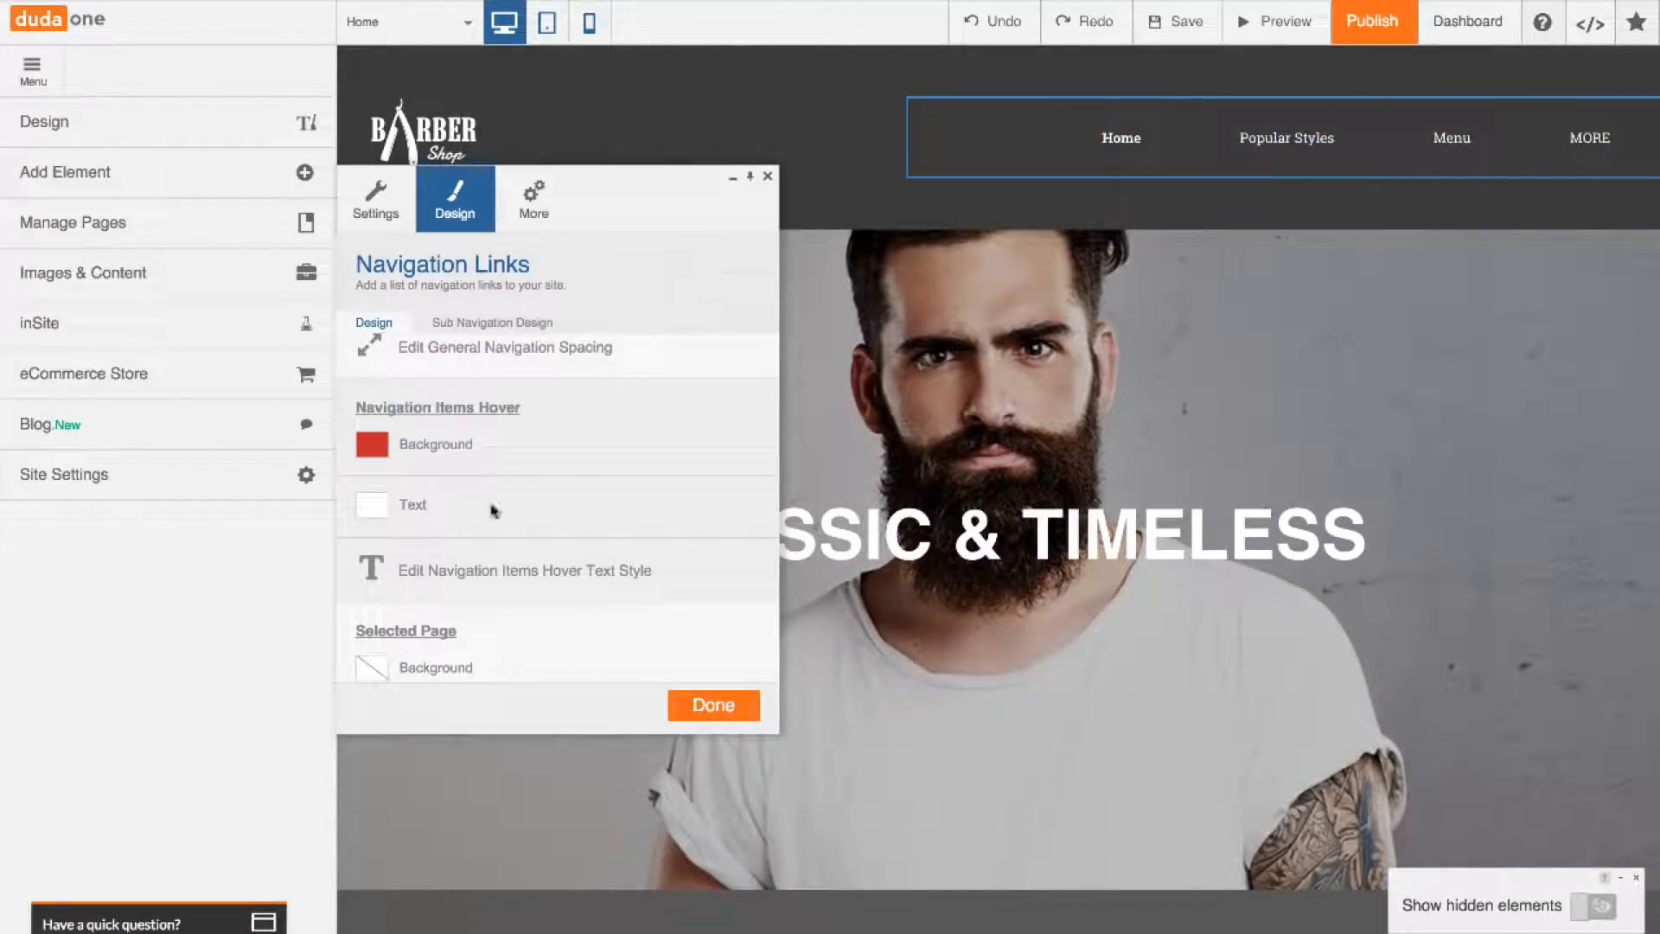
Set the sub navigation wrapper's background to the light pink palette color
{"action": "scroll", "coordinate": [522, 424], "scroll_direction": "down", "scroll_amount": 5}
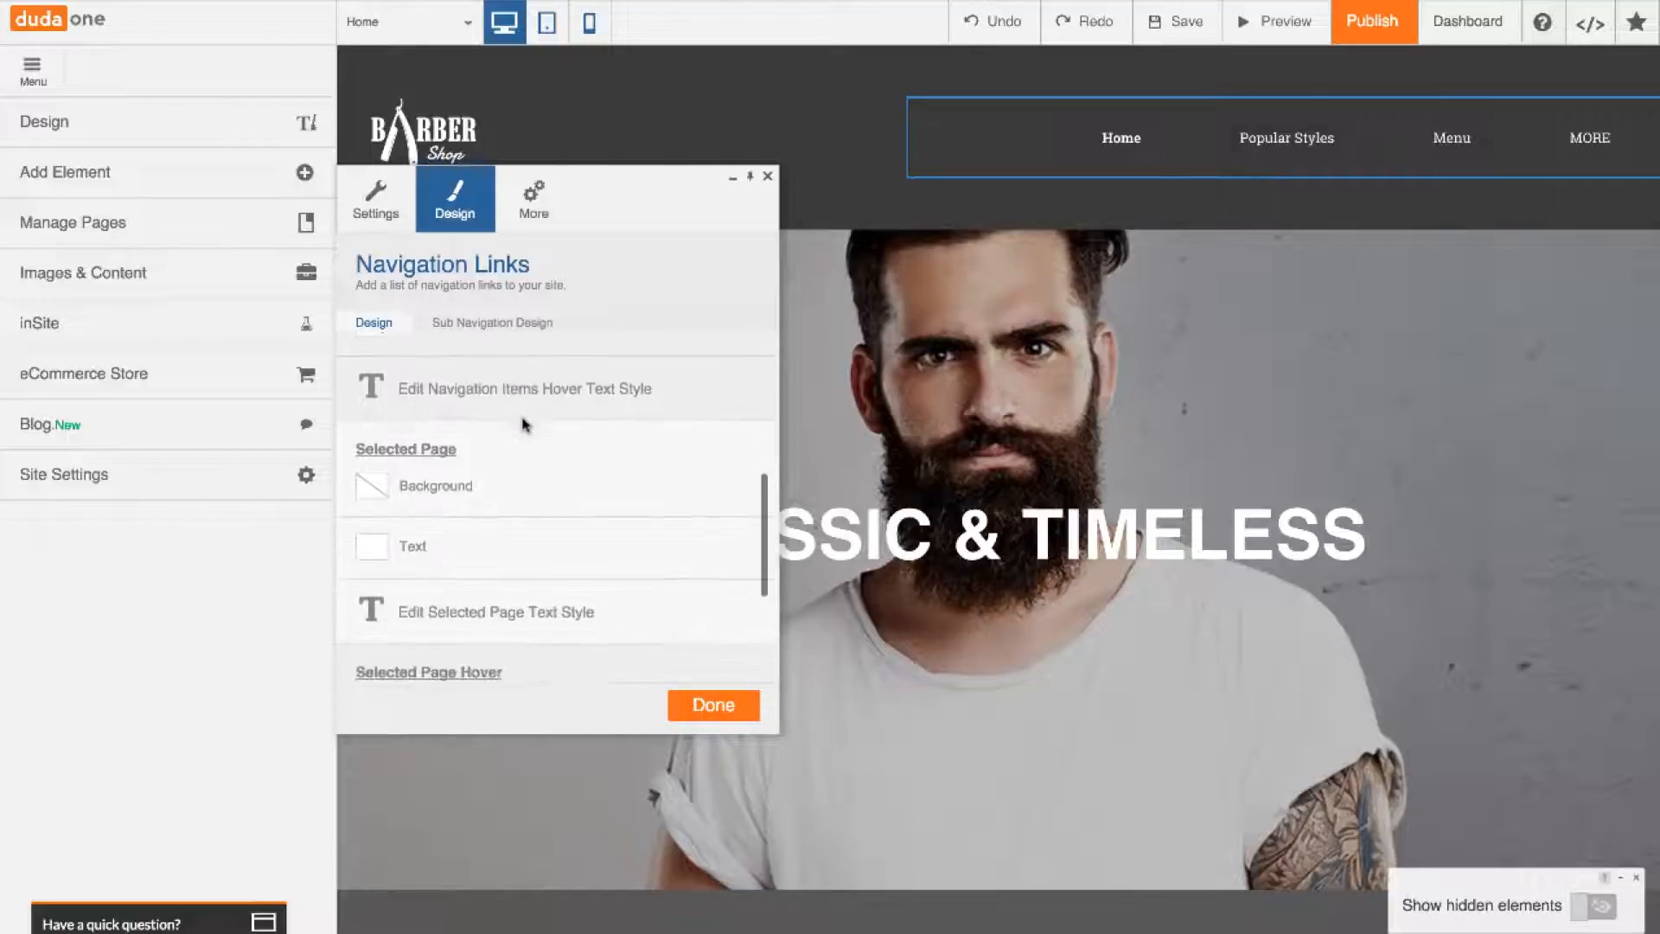
{"action": "scroll", "coordinate": [522, 428], "scroll_direction": "up", "scroll_amount": 8}
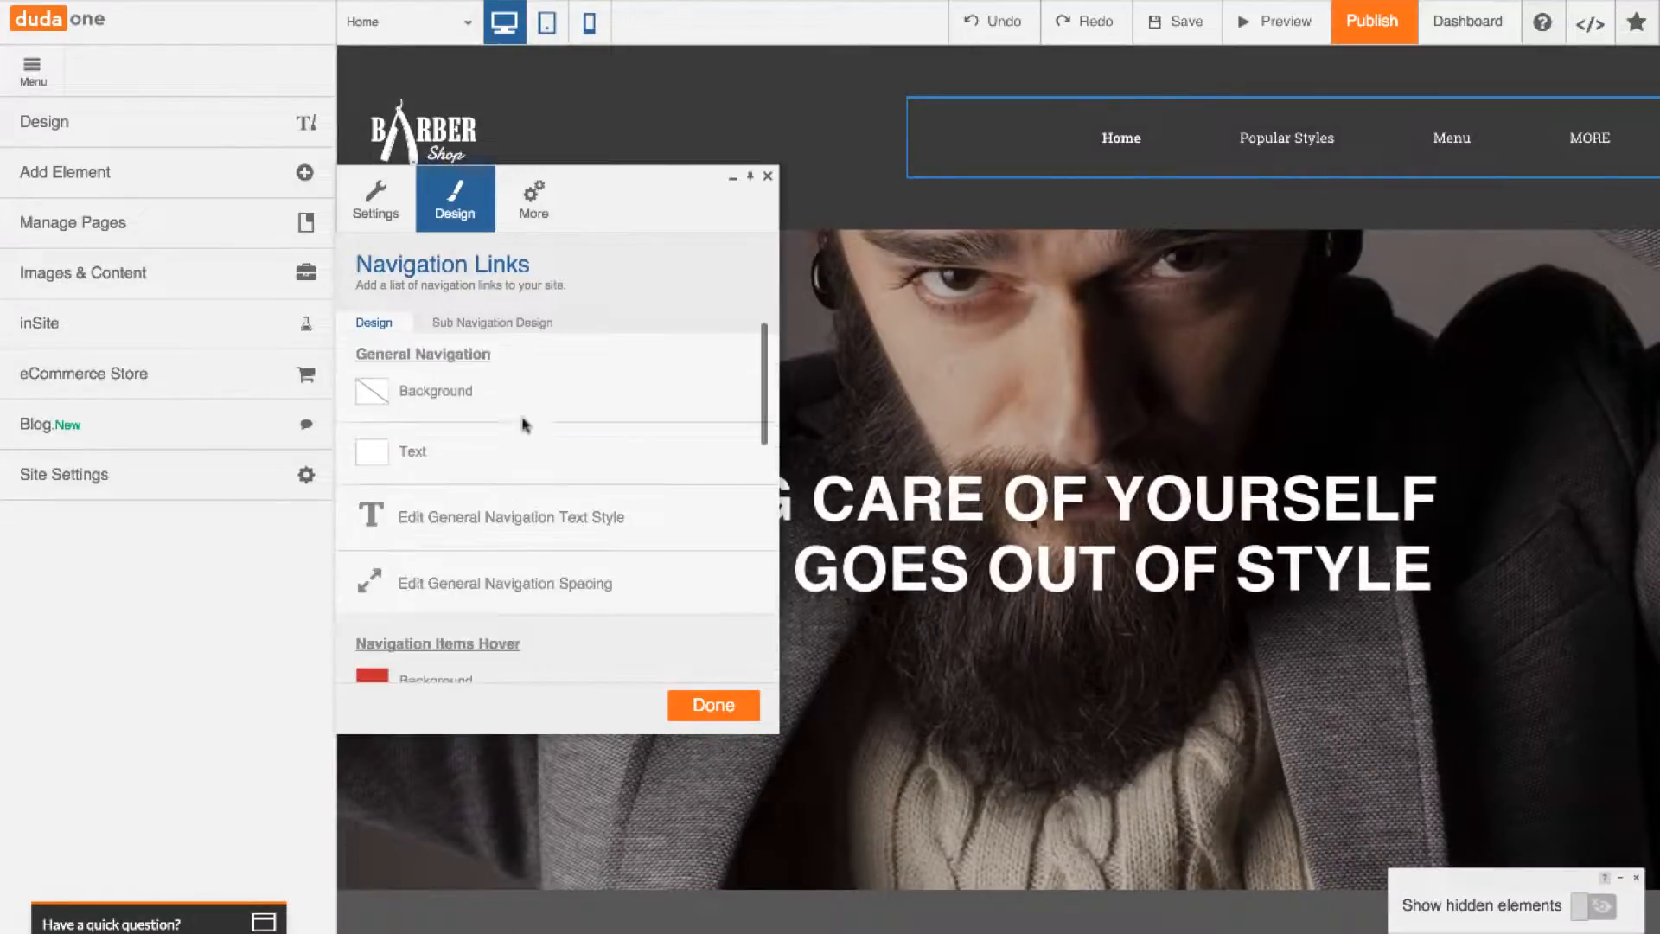
{"action": "left_click", "coordinate": [518, 324]}
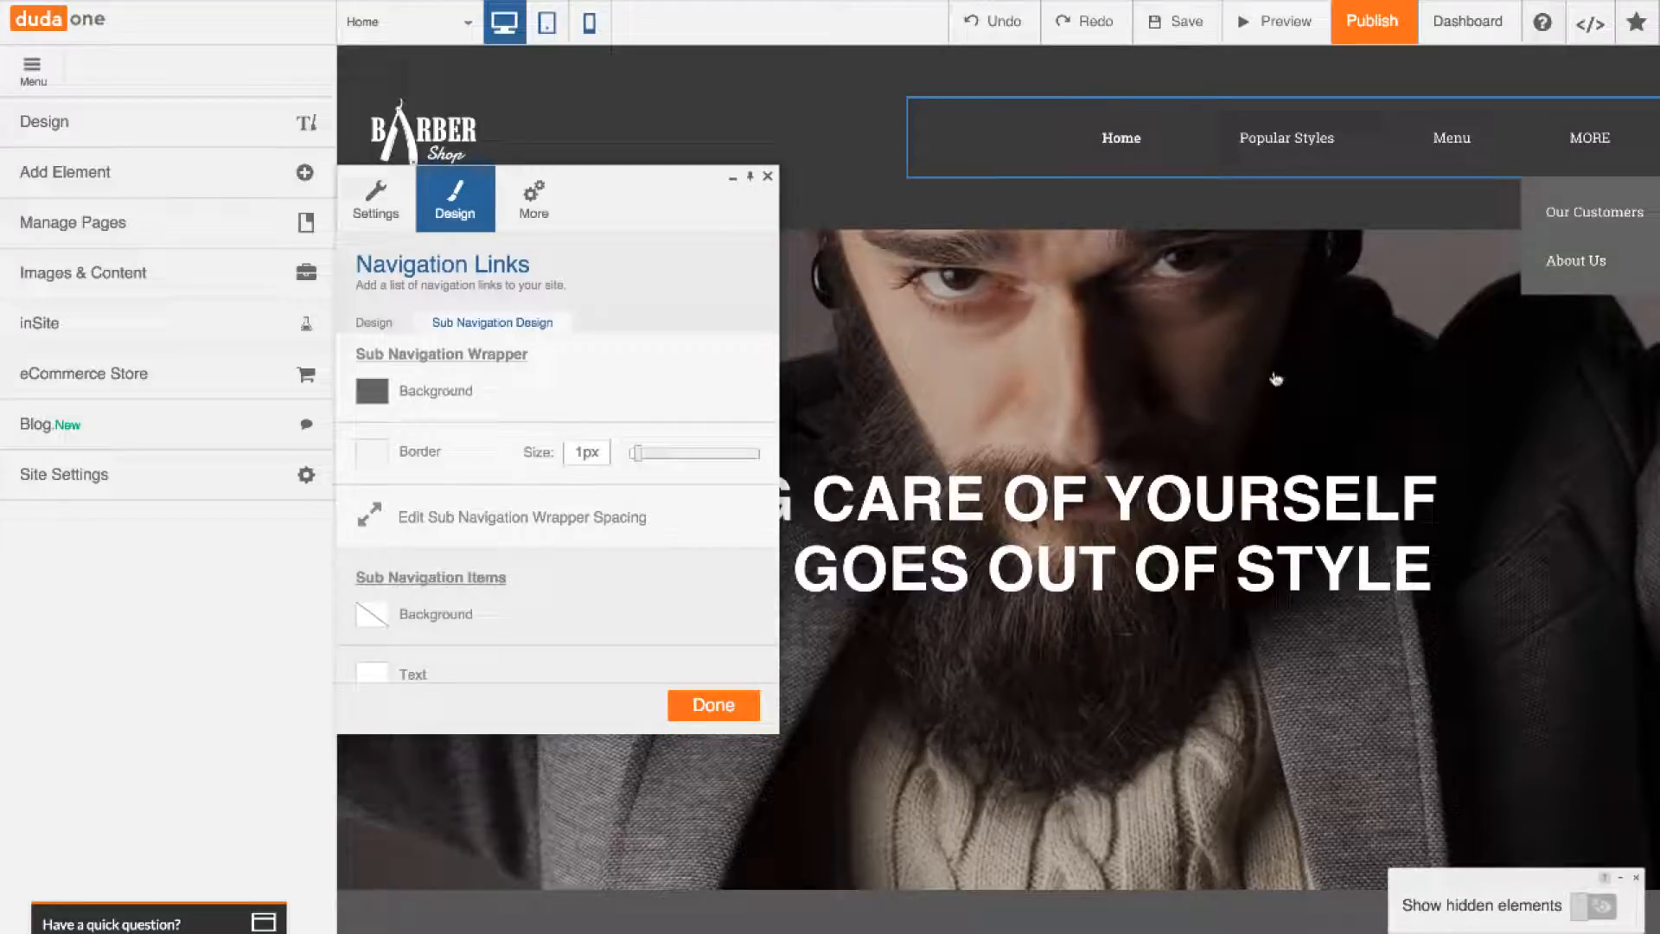
{"action": "scroll", "coordinate": [424, 455], "scroll_direction": "down", "scroll_amount": 1}
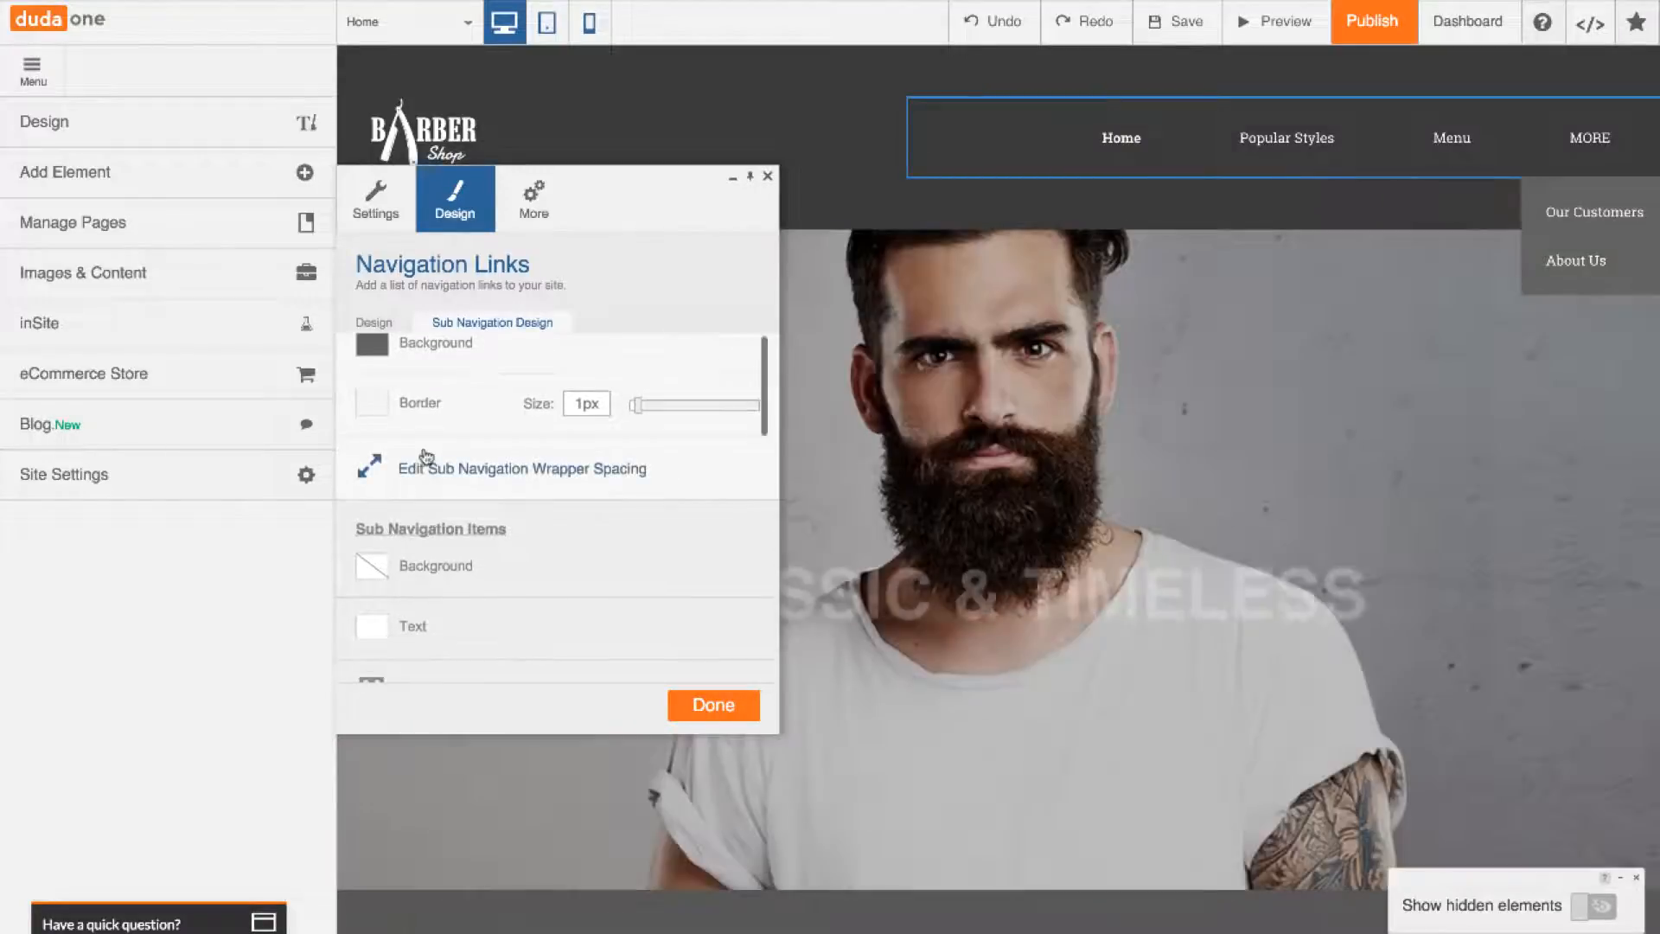
{"action": "scroll", "coordinate": [427, 456], "scroll_direction": "up", "scroll_amount": 1}
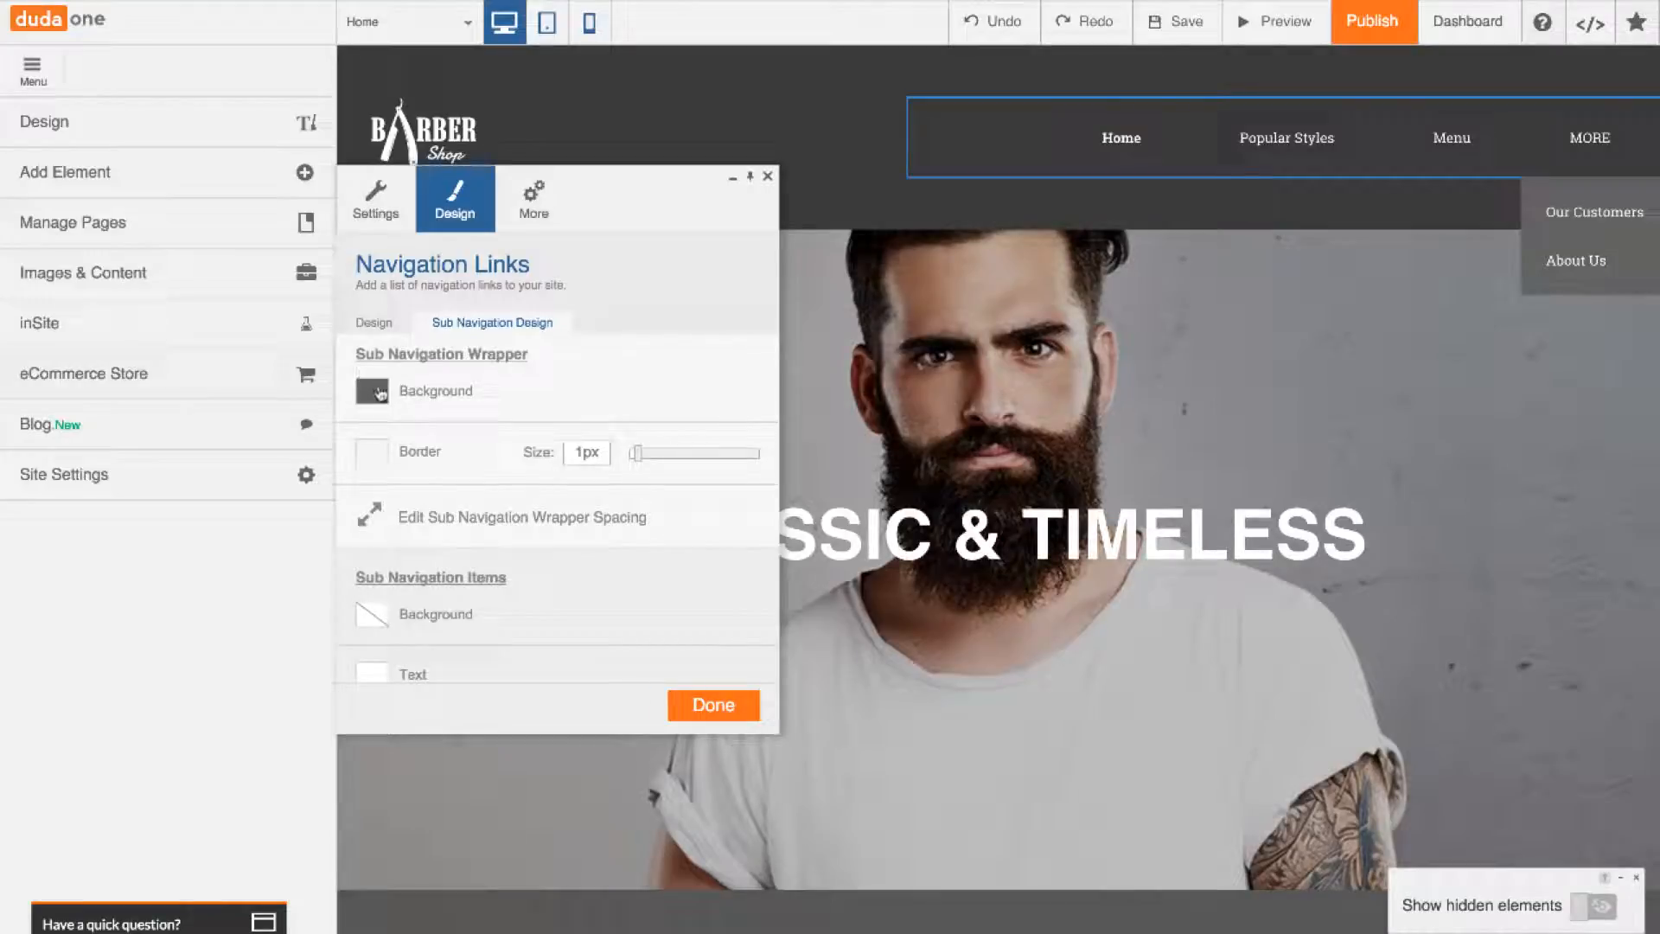
{"action": "left_click", "coordinate": [380, 394]}
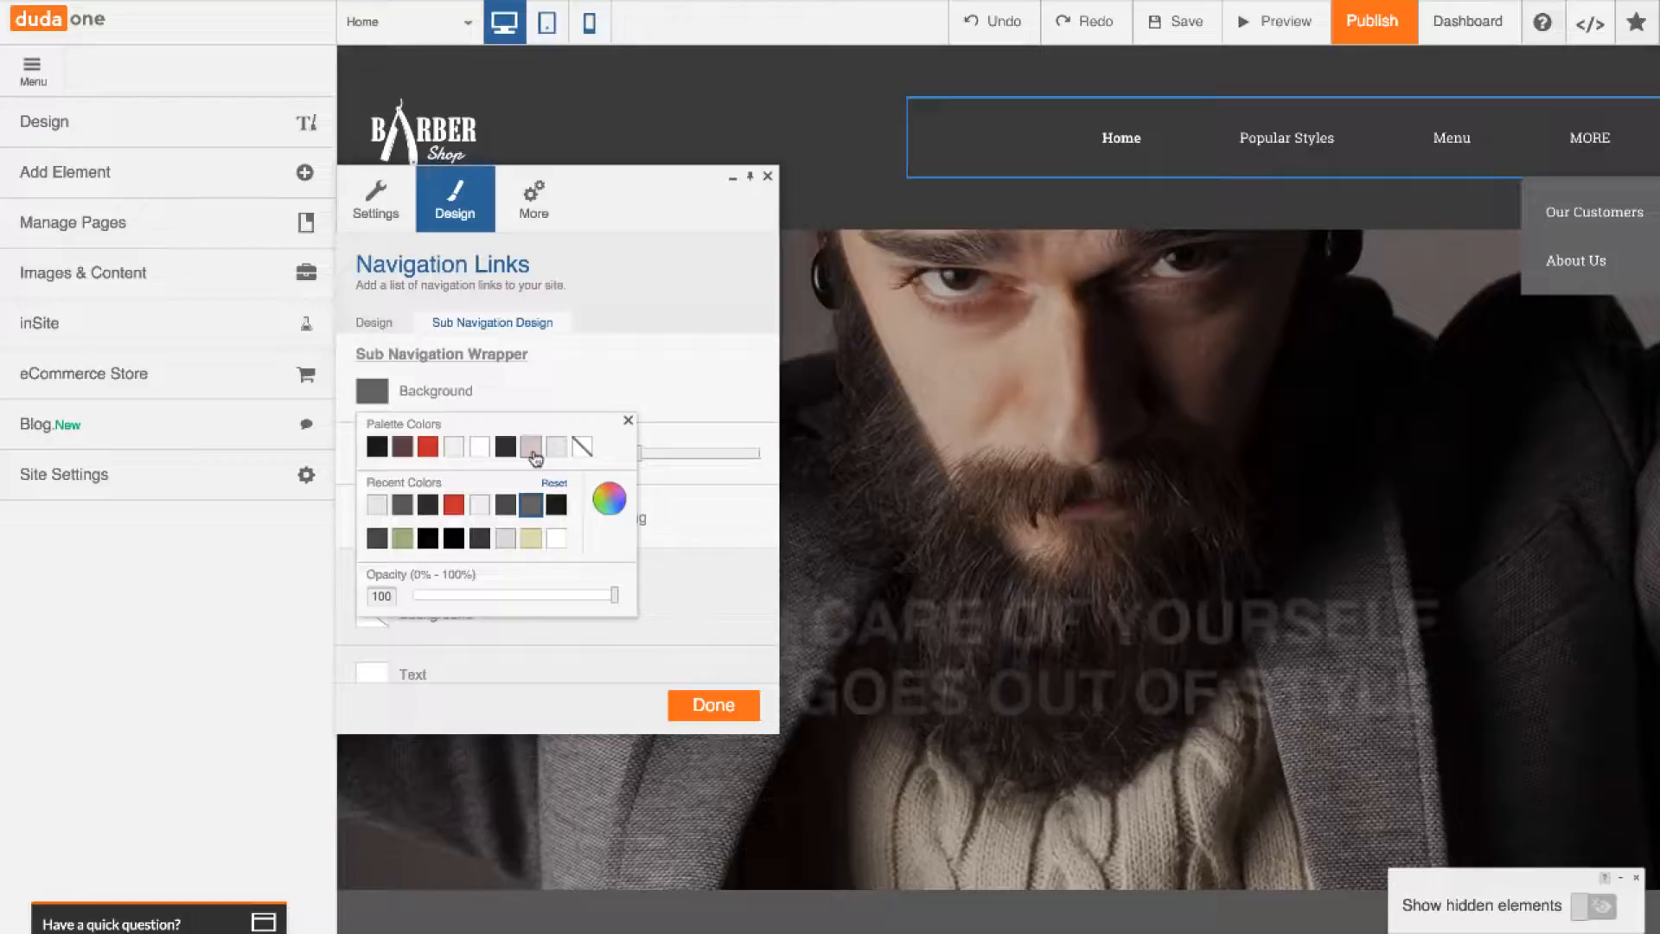
{"action": "left_click", "coordinate": [532, 450]}
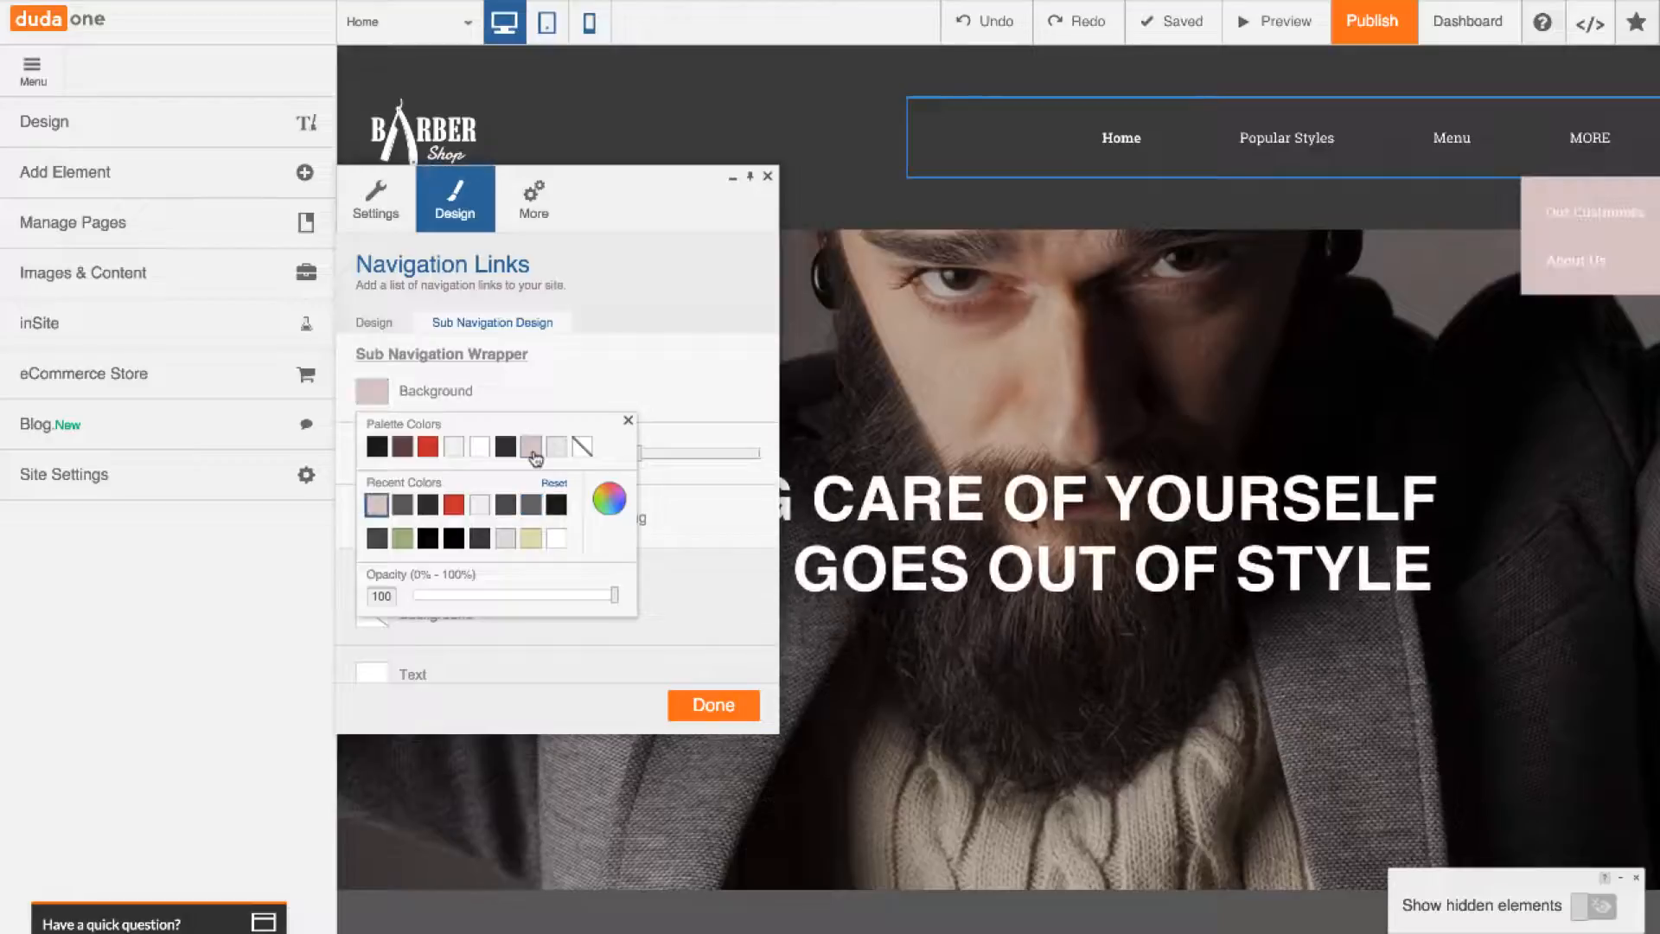
{"action": "left_click", "coordinate": [657, 384]}
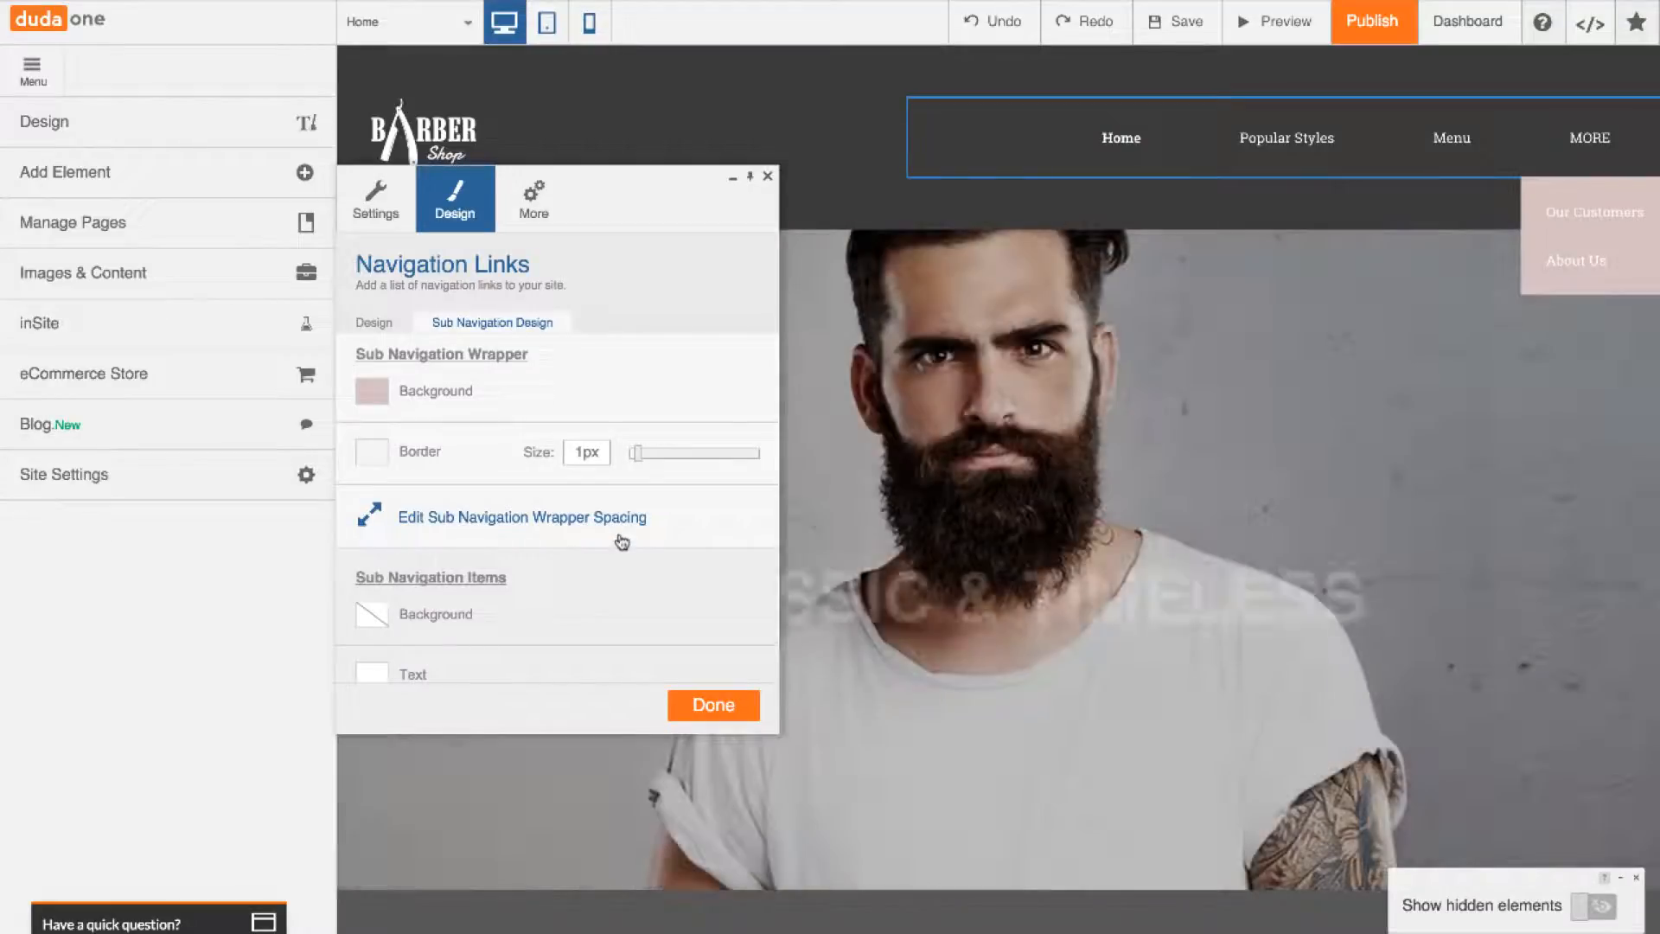
Review the sub navigation options for items, hover, selected page and selected page hover, and close the Navigation Links editor
{"action": "scroll", "coordinate": [621, 542], "scroll_direction": "down", "scroll_amount": 3}
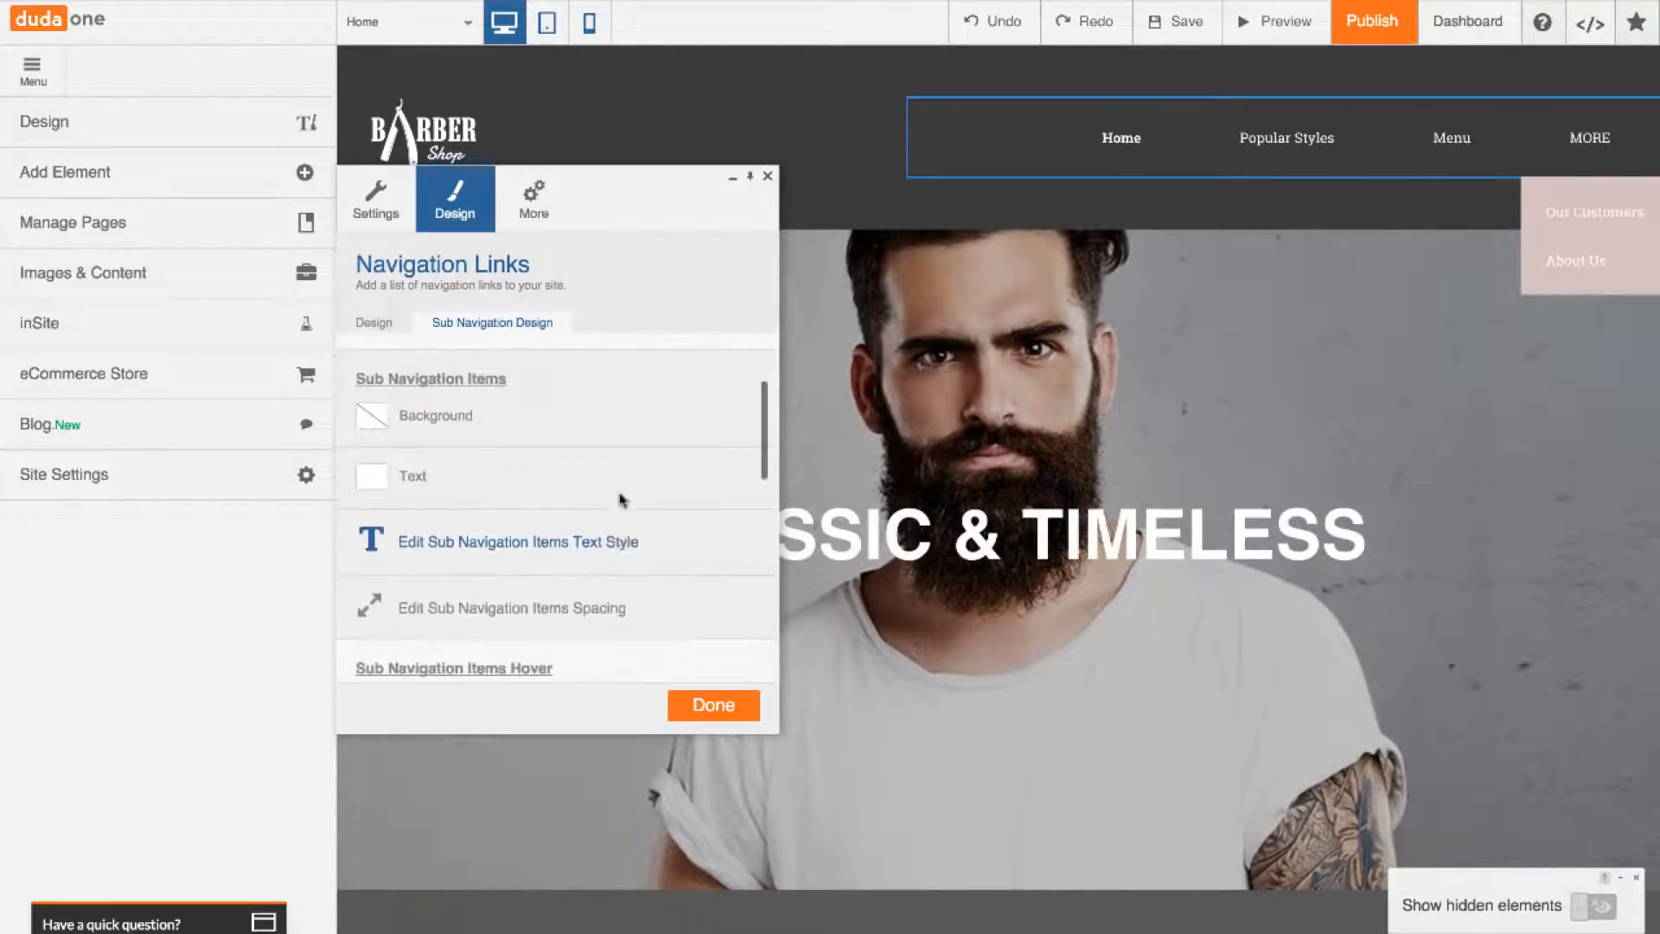
{"action": "scroll", "coordinate": [526, 542], "scroll_direction": "down", "scroll_amount": 3}
{"action": "scroll", "coordinate": [523, 538], "scroll_direction": "down", "scroll_amount": 2}
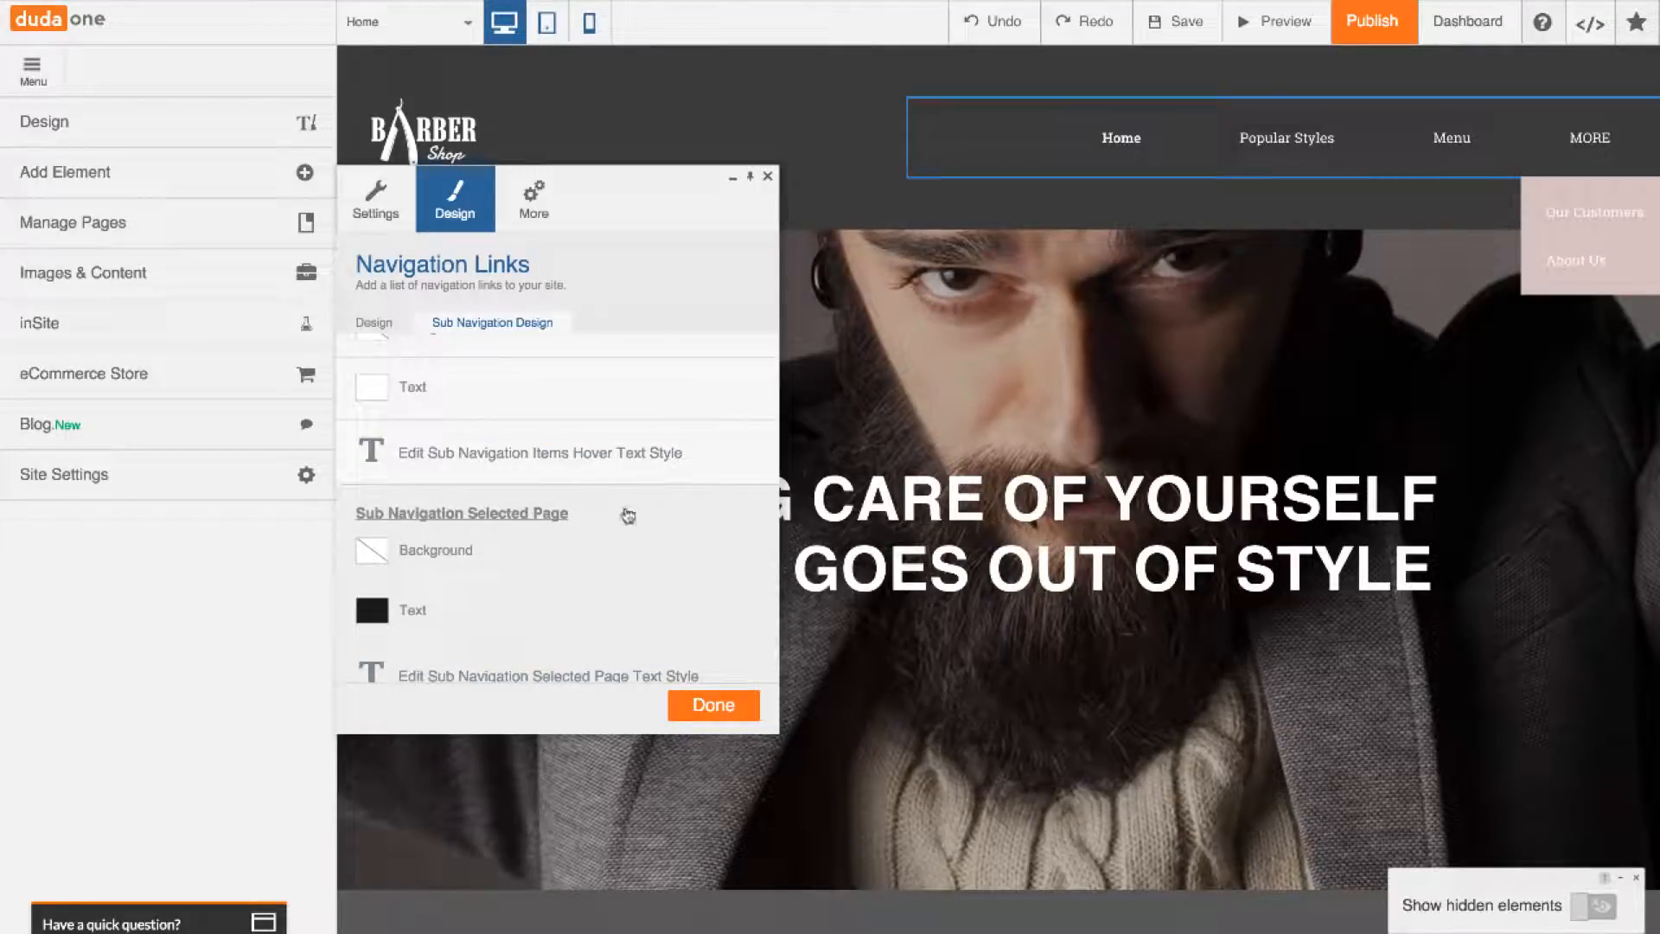
{"action": "scroll", "coordinate": [628, 515], "scroll_direction": "down", "scroll_amount": 3}
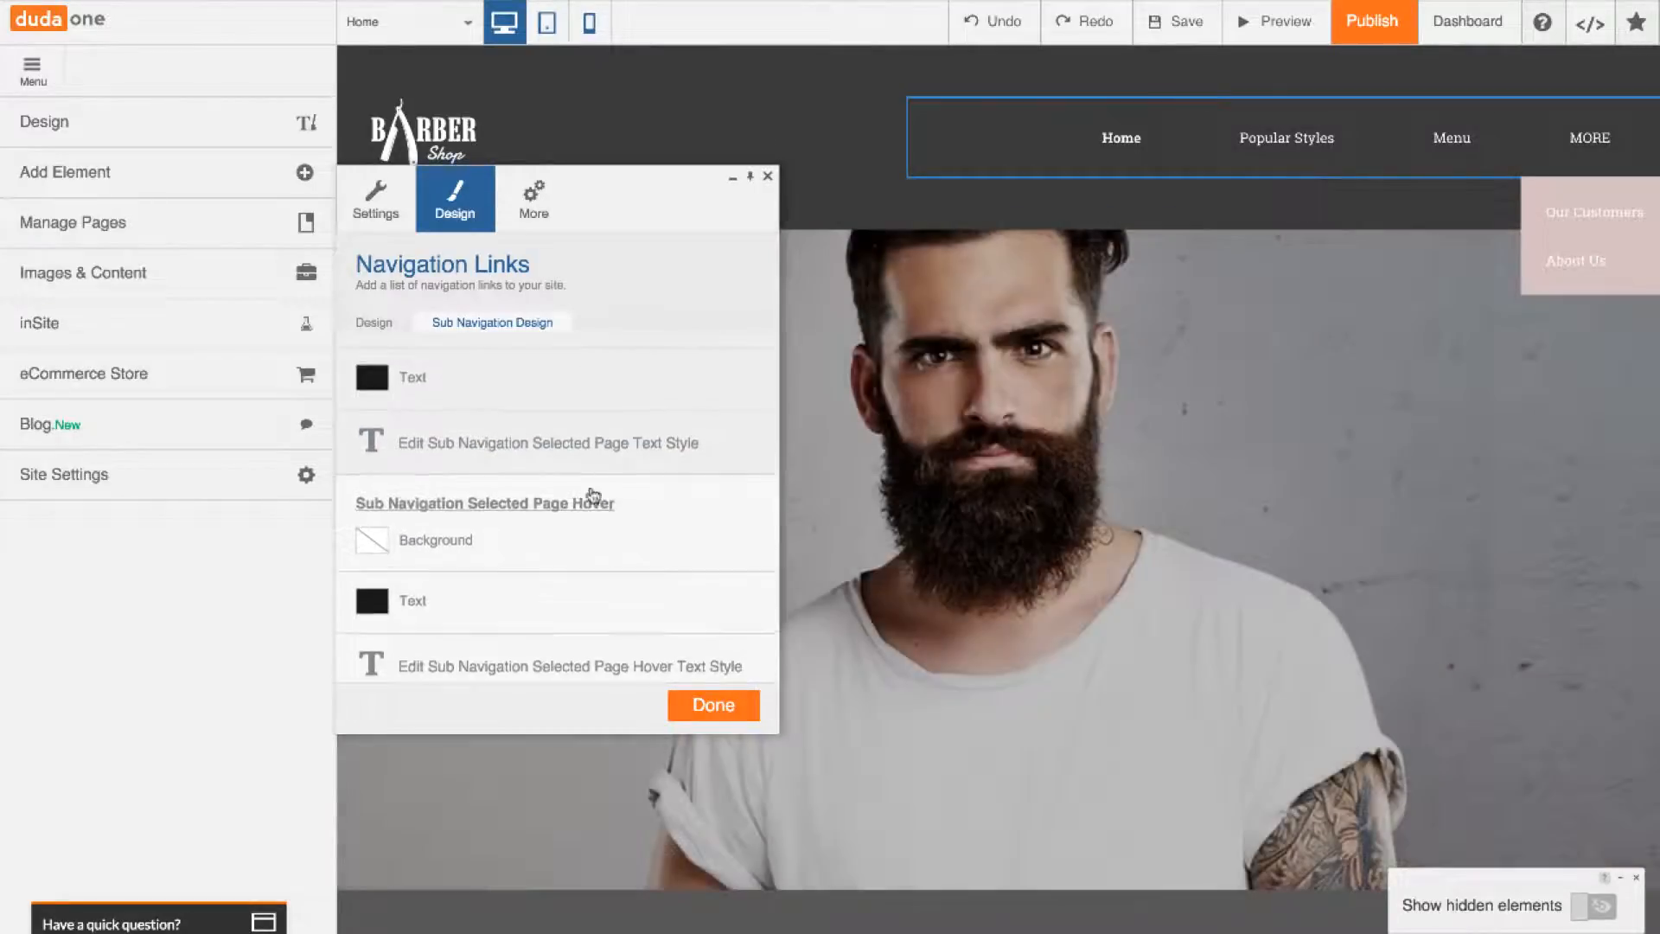
{"action": "scroll", "coordinate": [593, 494], "scroll_direction": "down", "scroll_amount": 1}
{"action": "scroll", "coordinate": [593, 495], "scroll_direction": "up", "scroll_amount": 5}
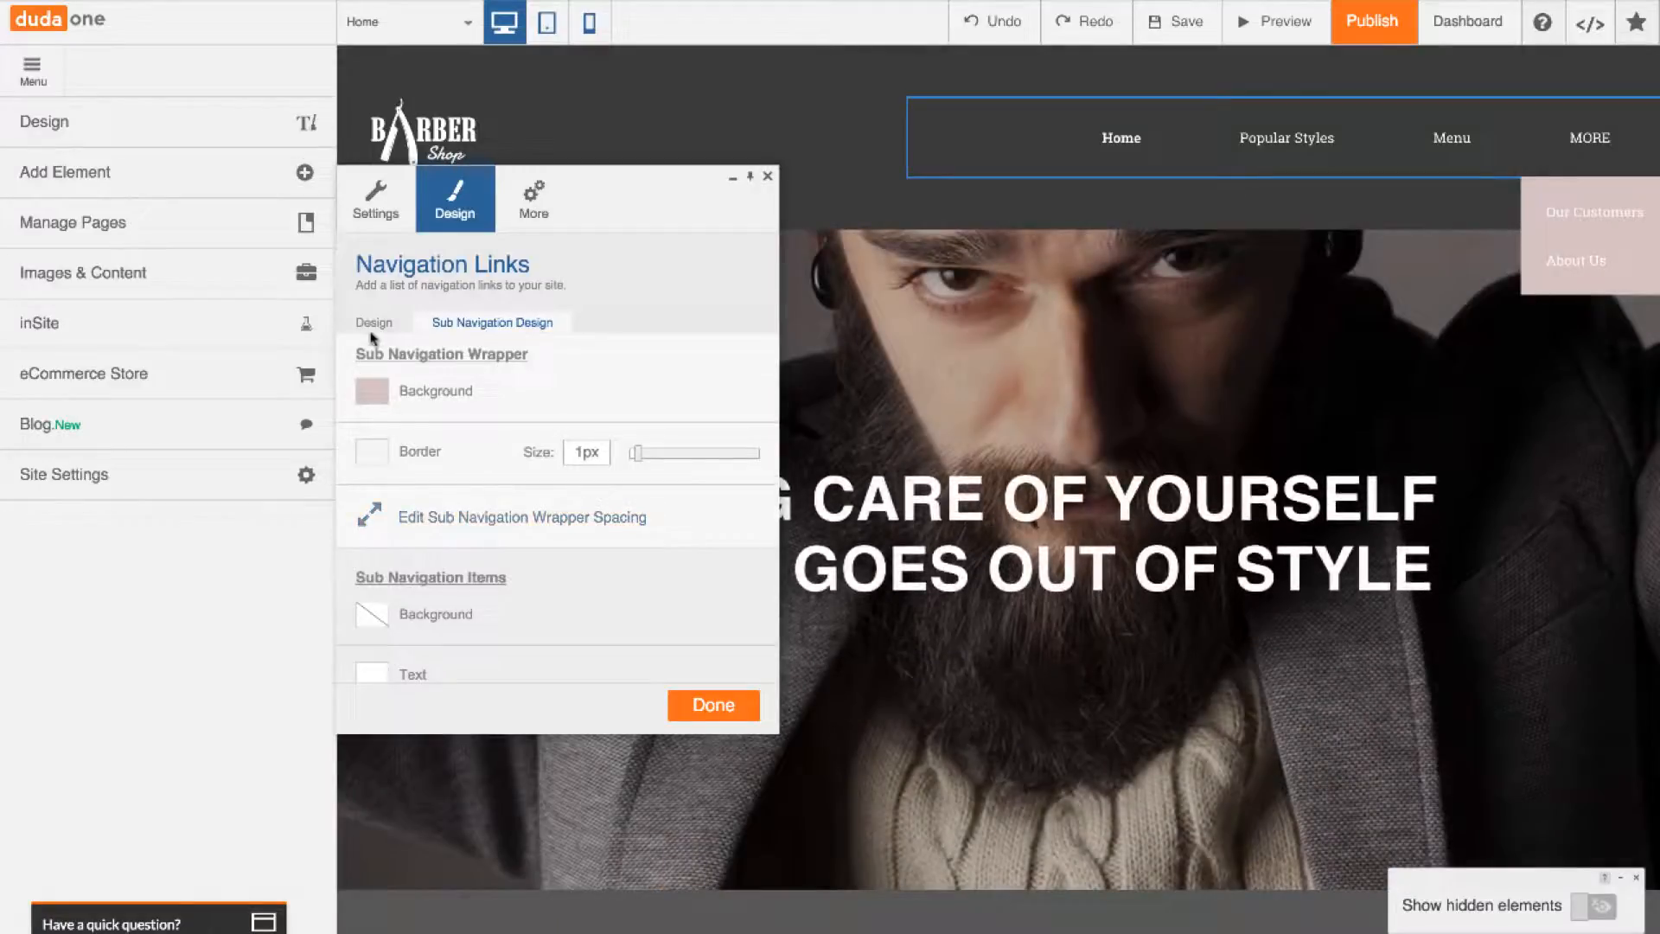
{"action": "left_click", "coordinate": [380, 327]}
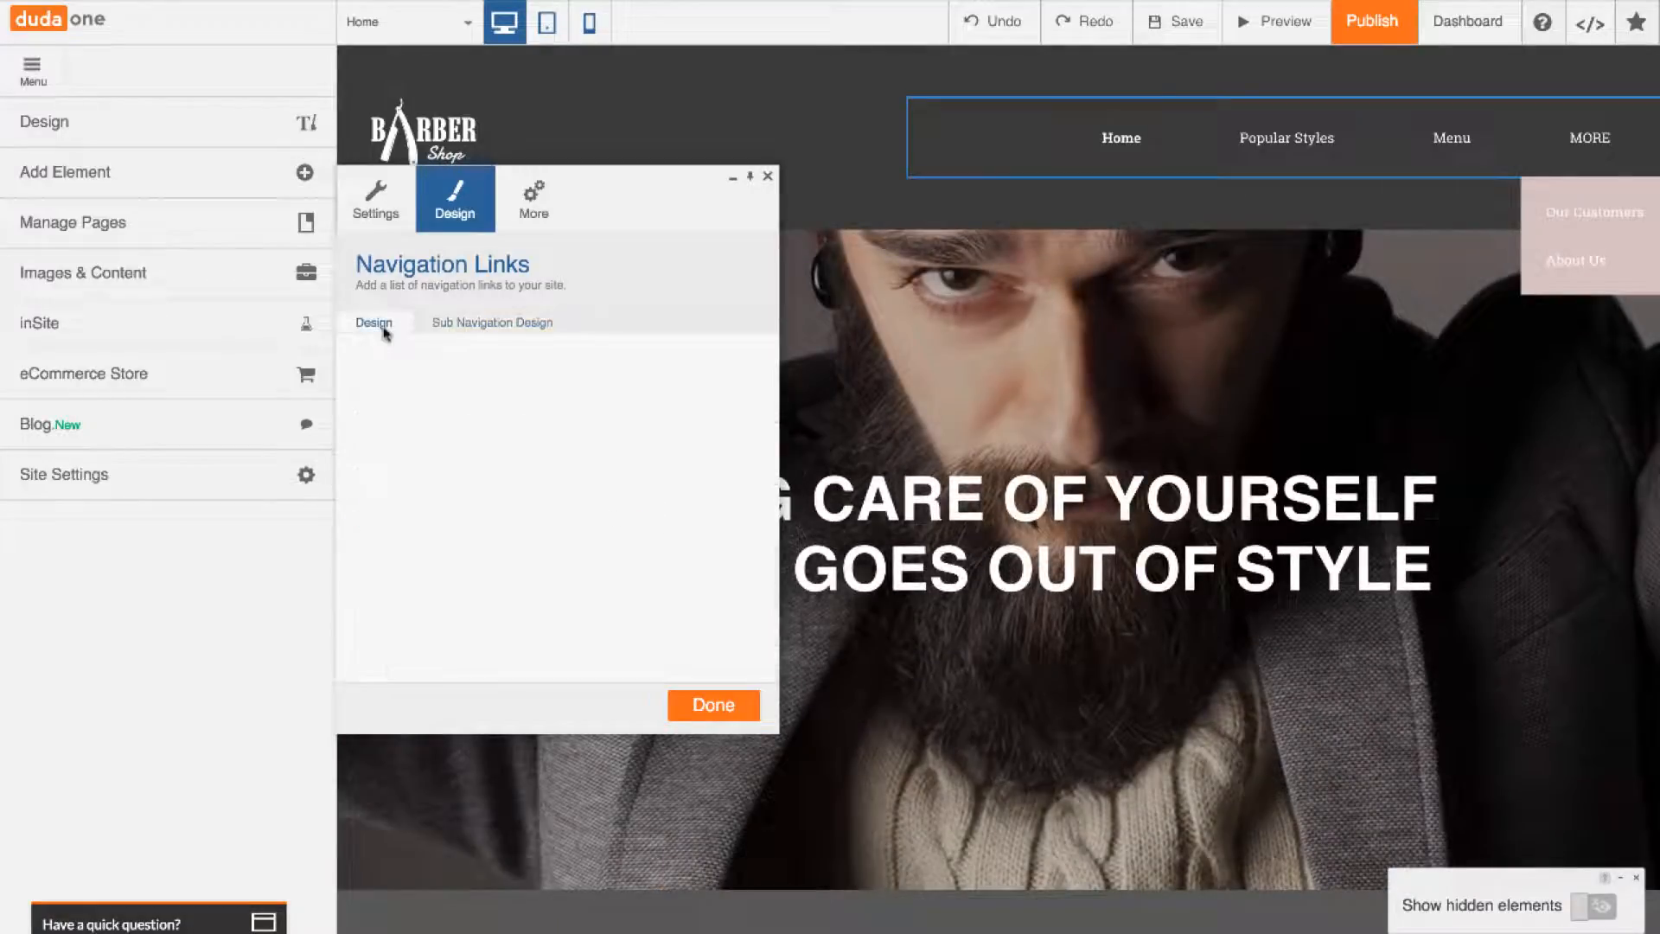
{"action": "double_click", "coordinate": [735, 684]}
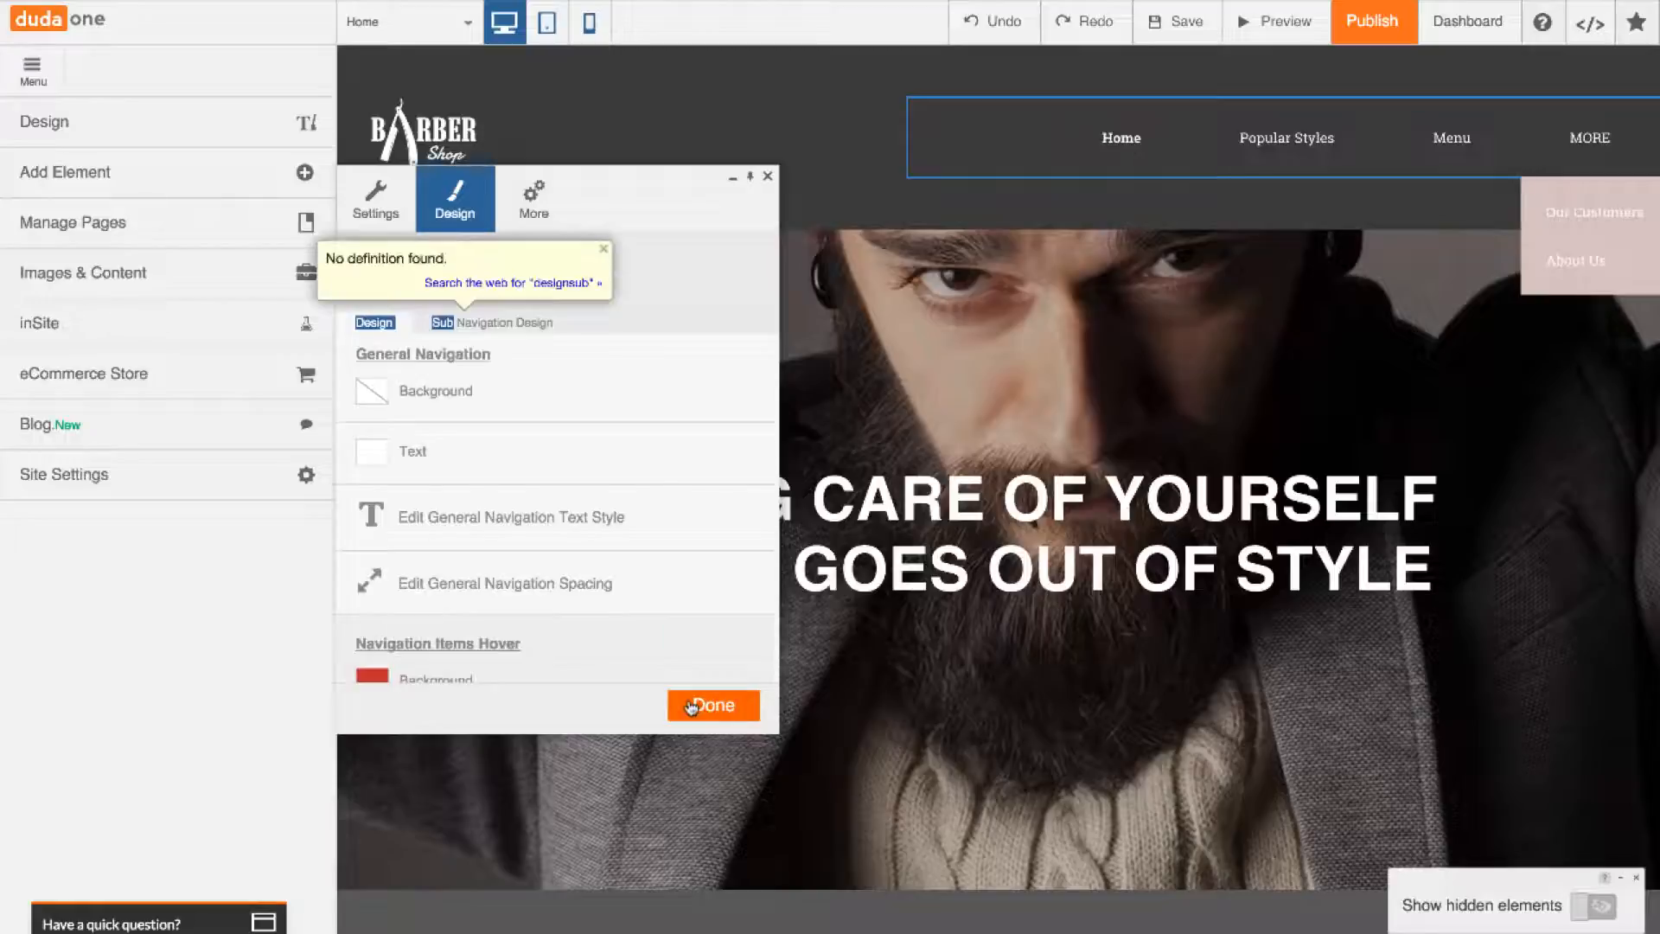
{"action": "left_click", "coordinate": [709, 705]}
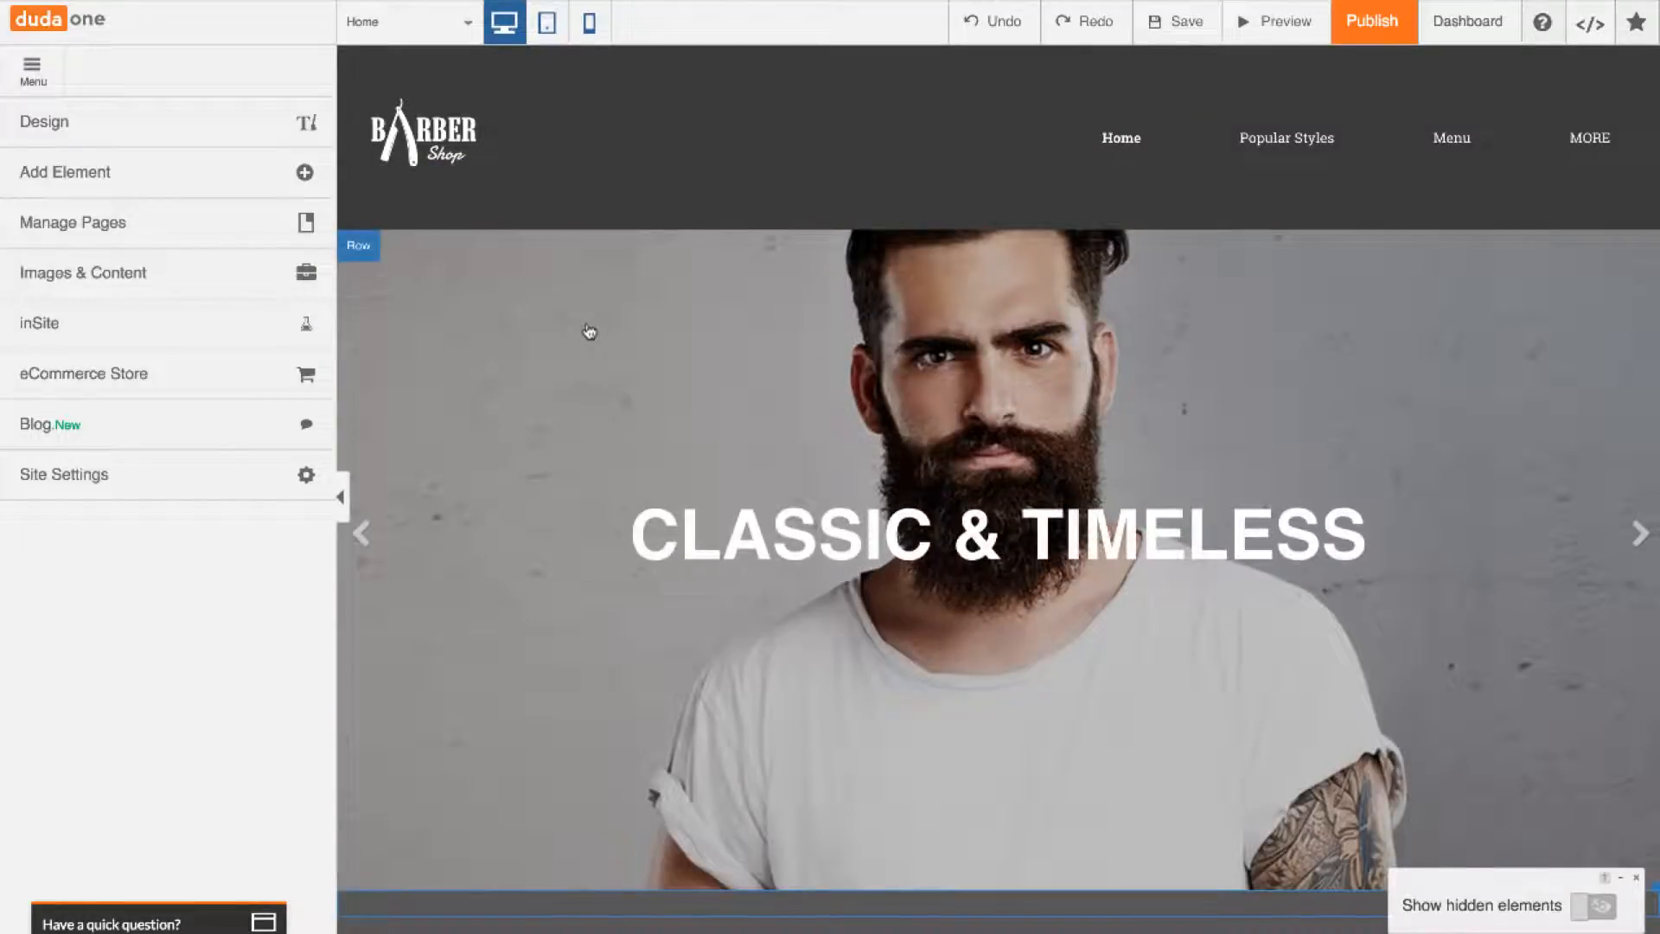
Switch to the side-by-side release comparison and open the first dashboard site for editing in both the new and previous release
{"action": "key", "text": "super+Tab"}
{"action": "key", "text": "super+Tab"}
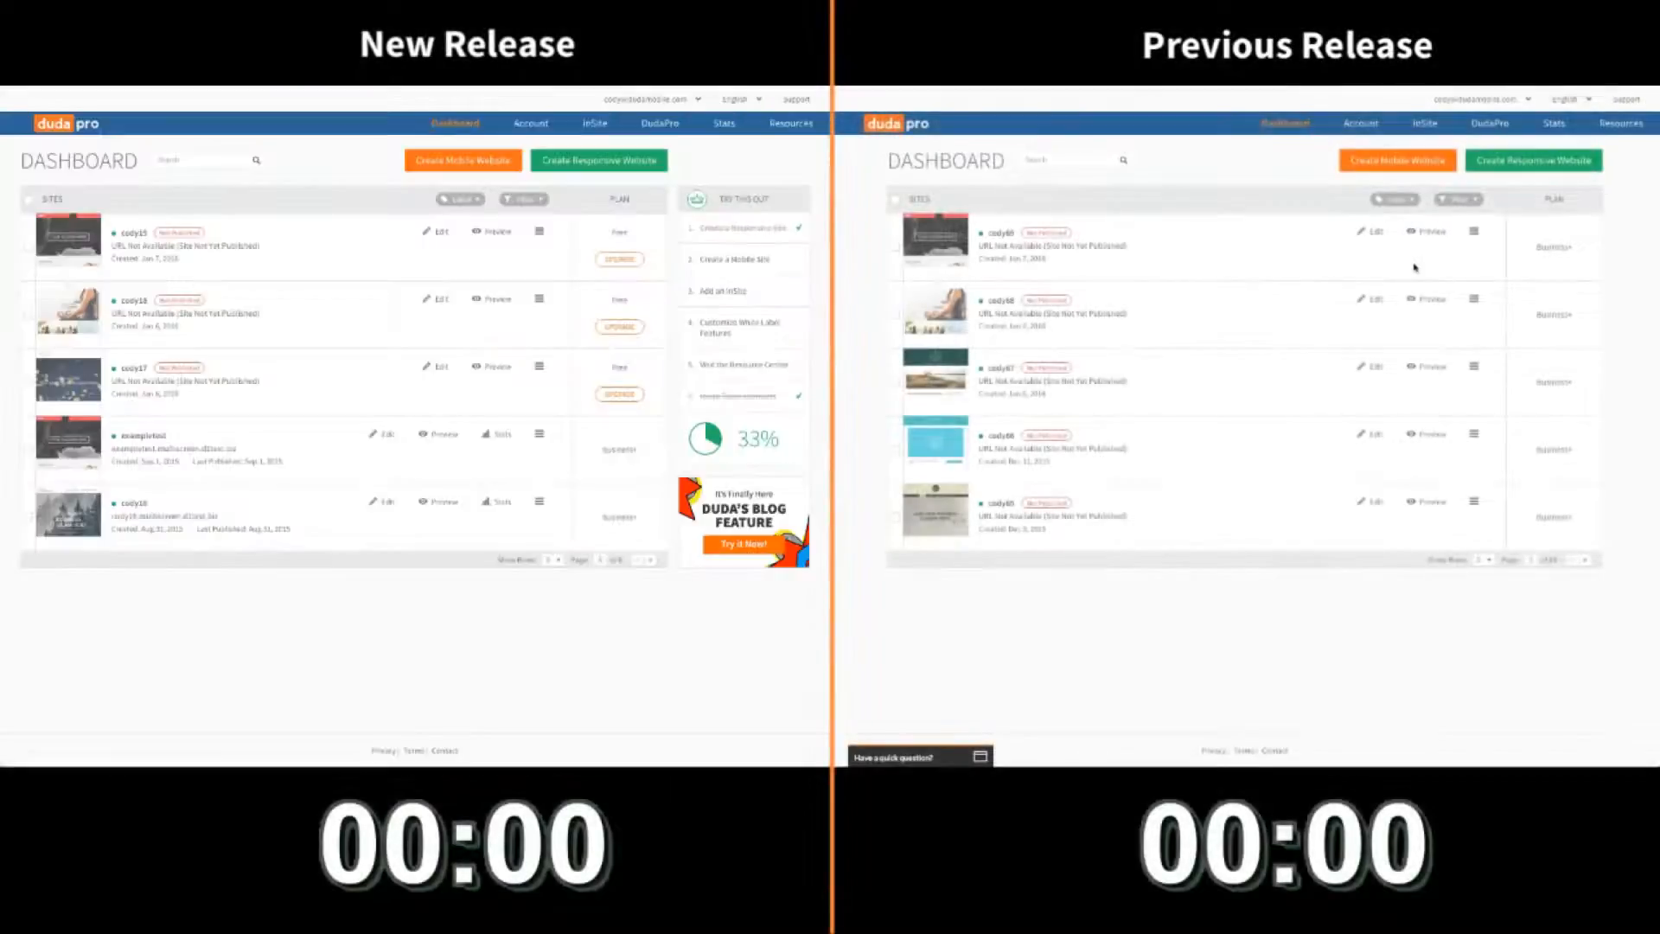
{"action": "left_click", "coordinate": [443, 236]}
{"action": "left_click", "coordinate": [1378, 238]}
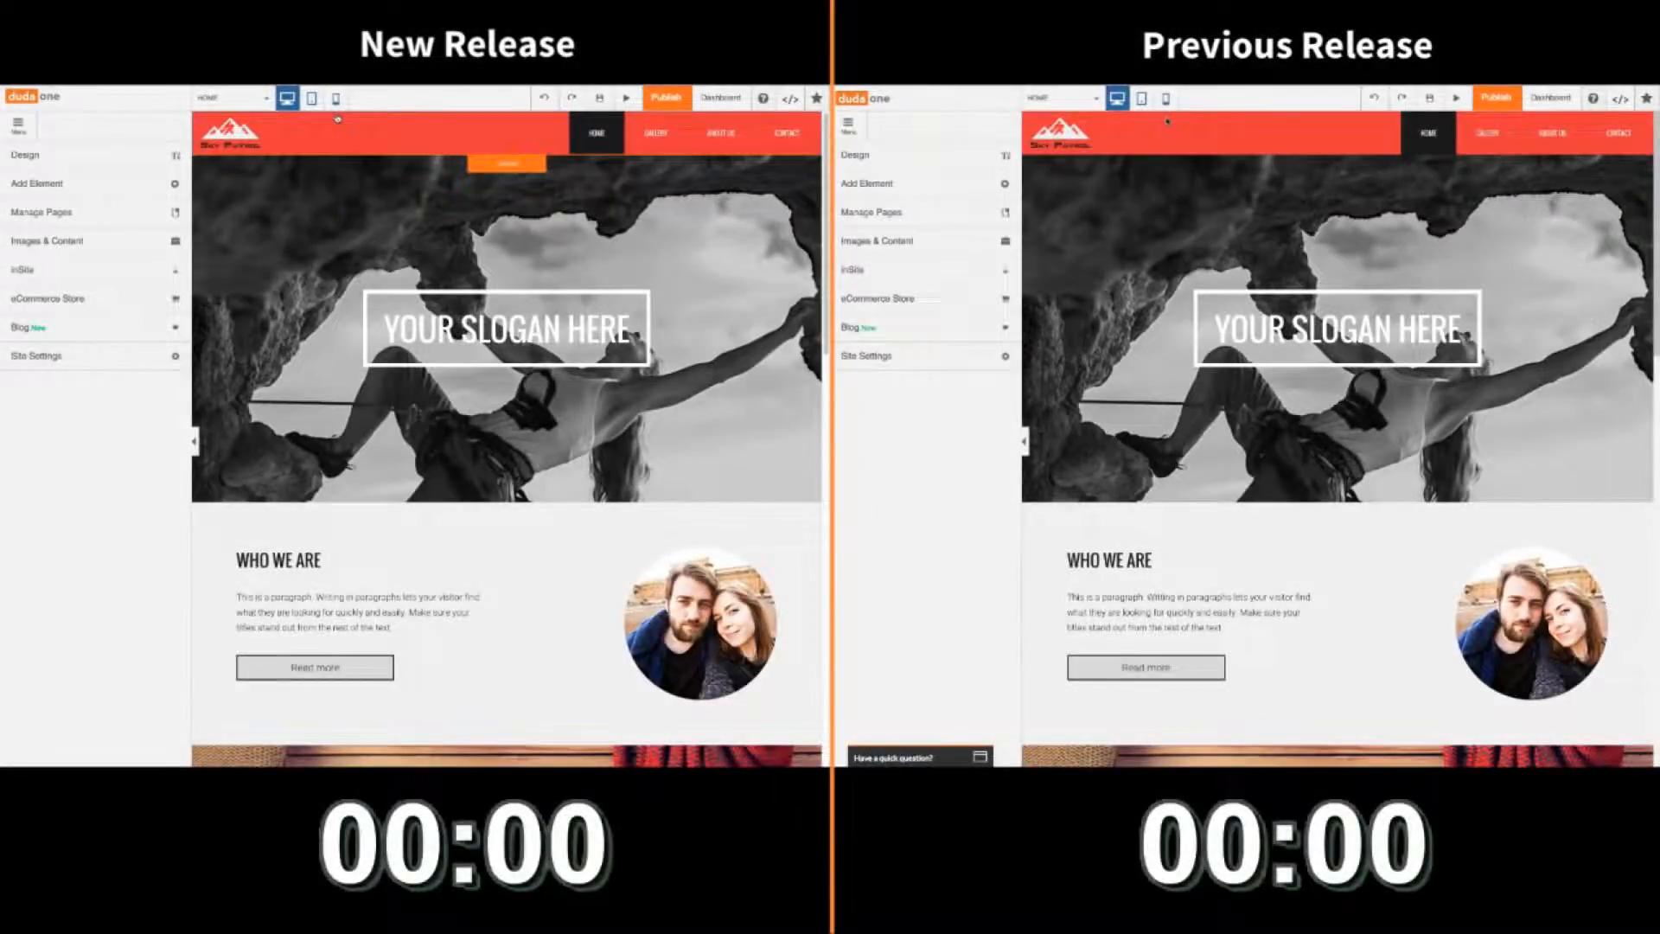
Switch both compared editors to the mobile view, and return the new release's editor to the desktop view
{"action": "left_click", "coordinate": [1166, 99]}
{"action": "left_click", "coordinate": [336, 98]}
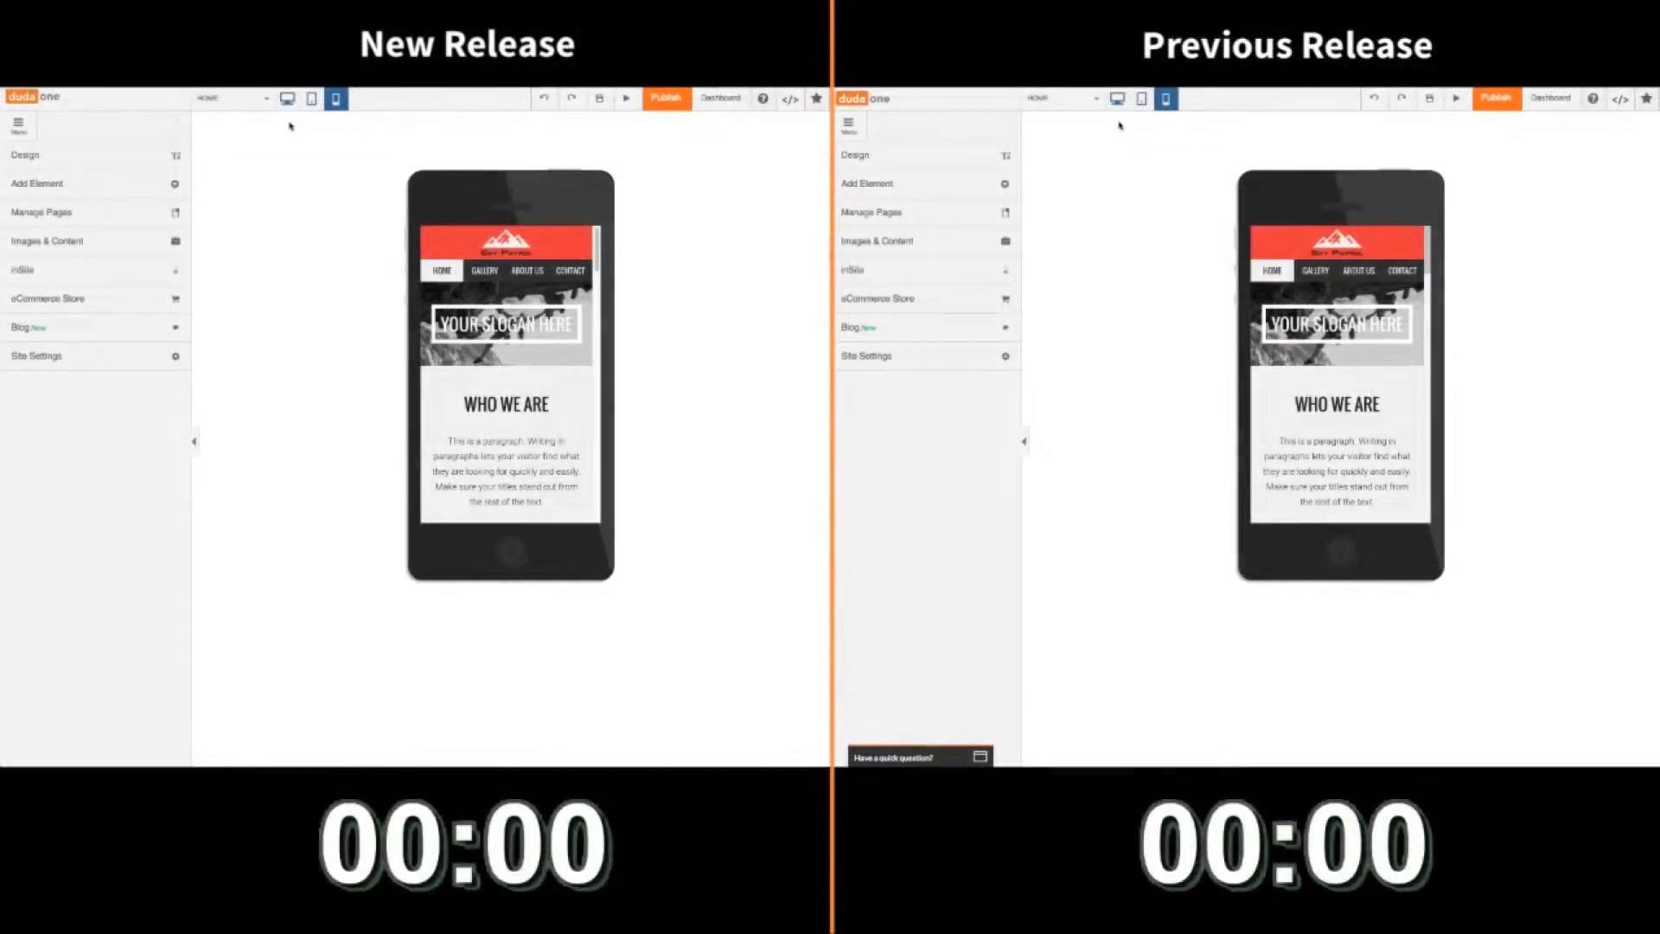
{"action": "left_click", "coordinate": [287, 100]}
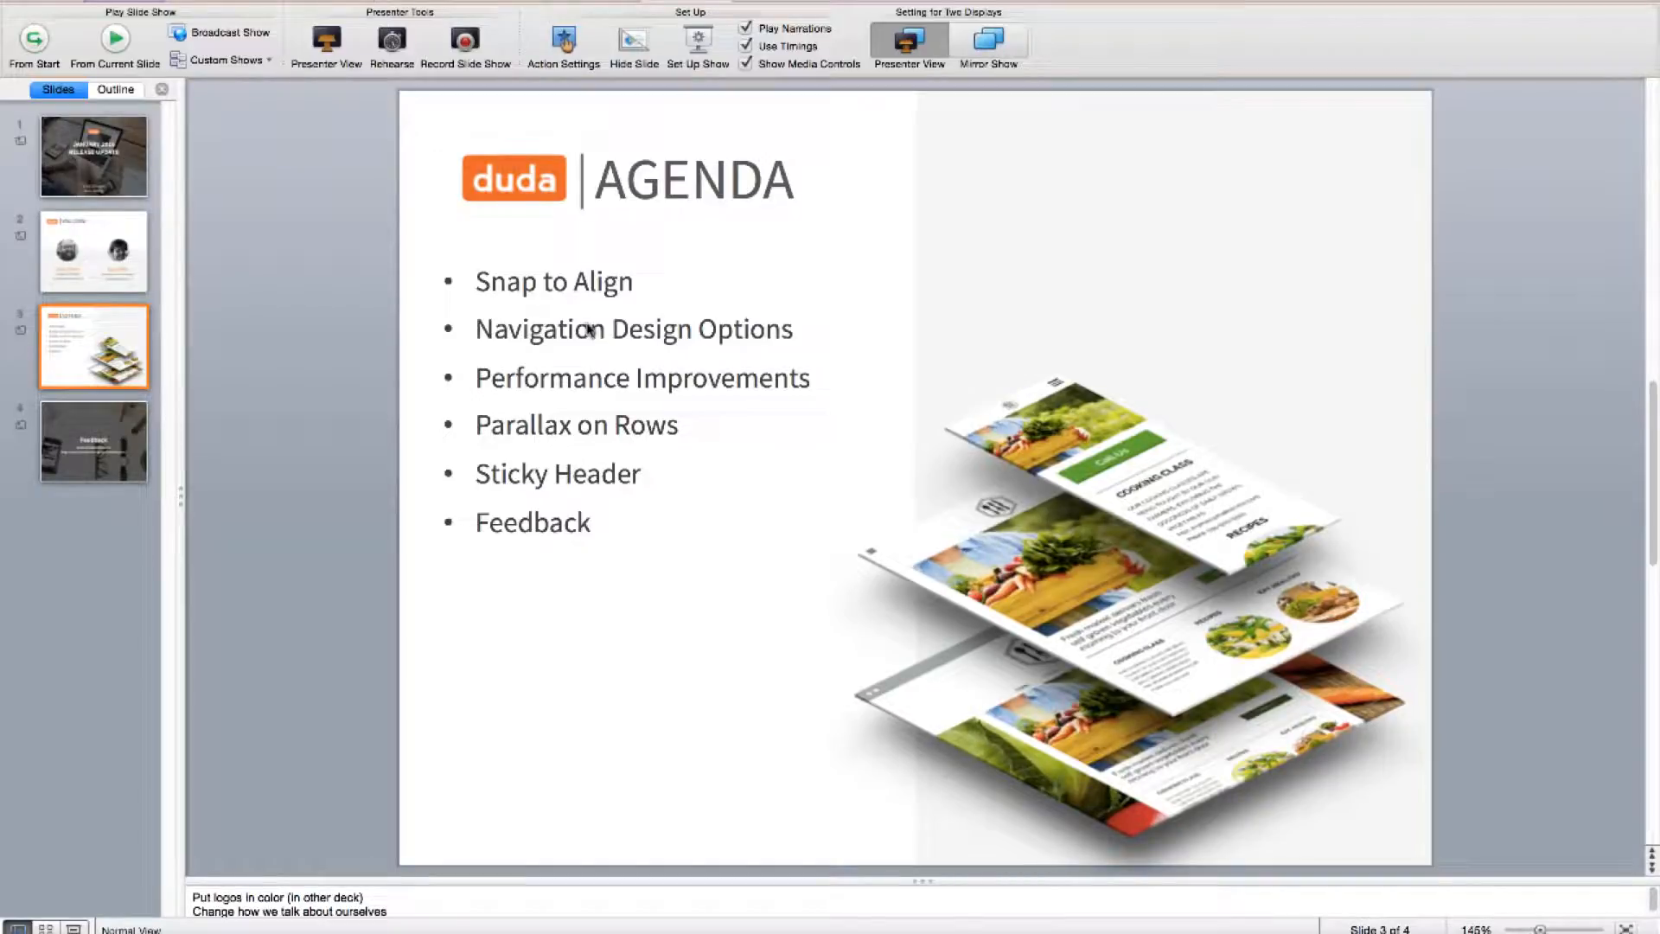
Return to the website editor and examine how the Popular Styles and Menu row backgrounds move while browsing the Barber Shop home page
{"action": "key", "text": "super+Tab"}
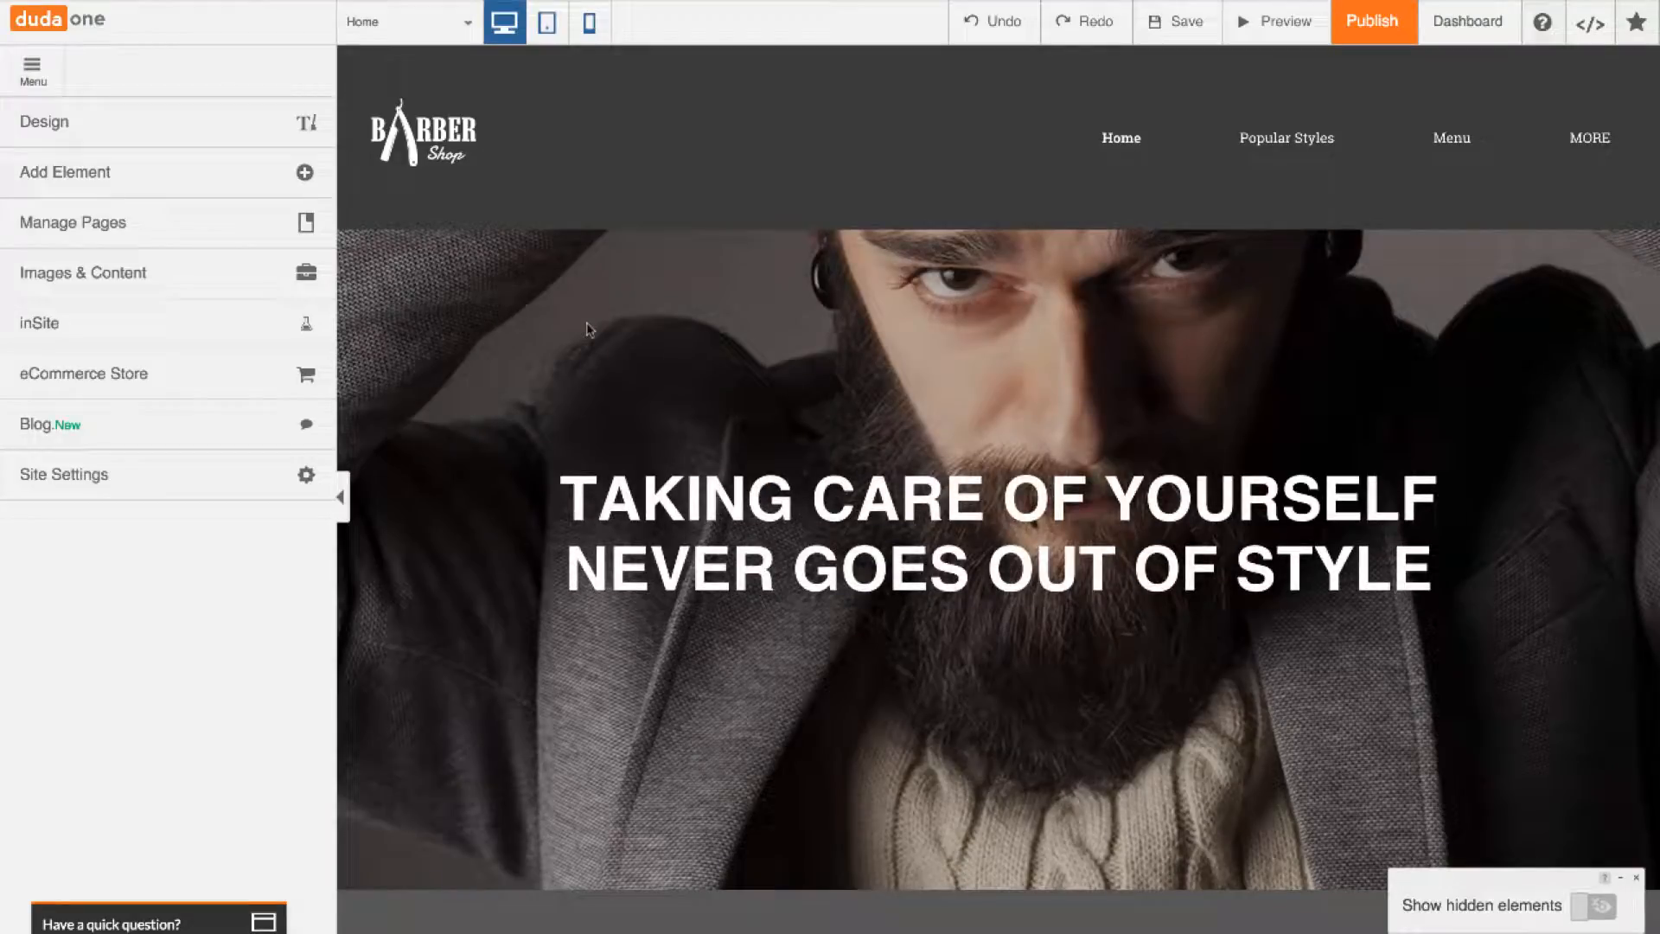
{"action": "scroll", "coordinate": [645, 348], "scroll_direction": "down", "scroll_amount": 10}
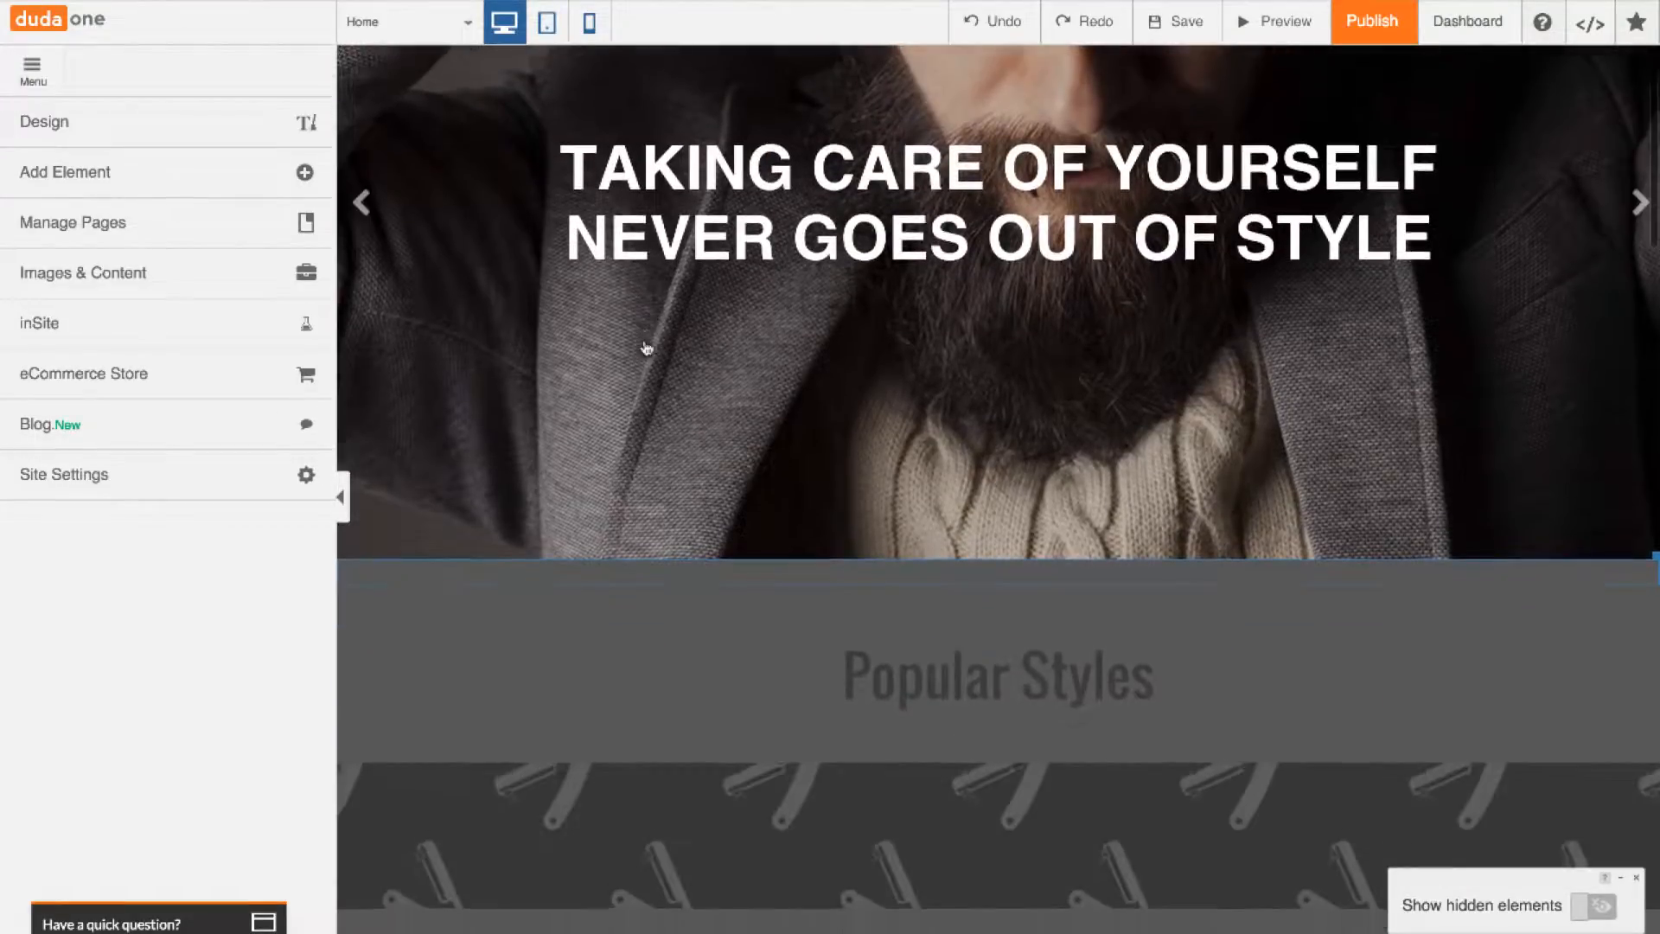
{"action": "scroll", "coordinate": [645, 348], "scroll_direction": "down", "scroll_amount": 10}
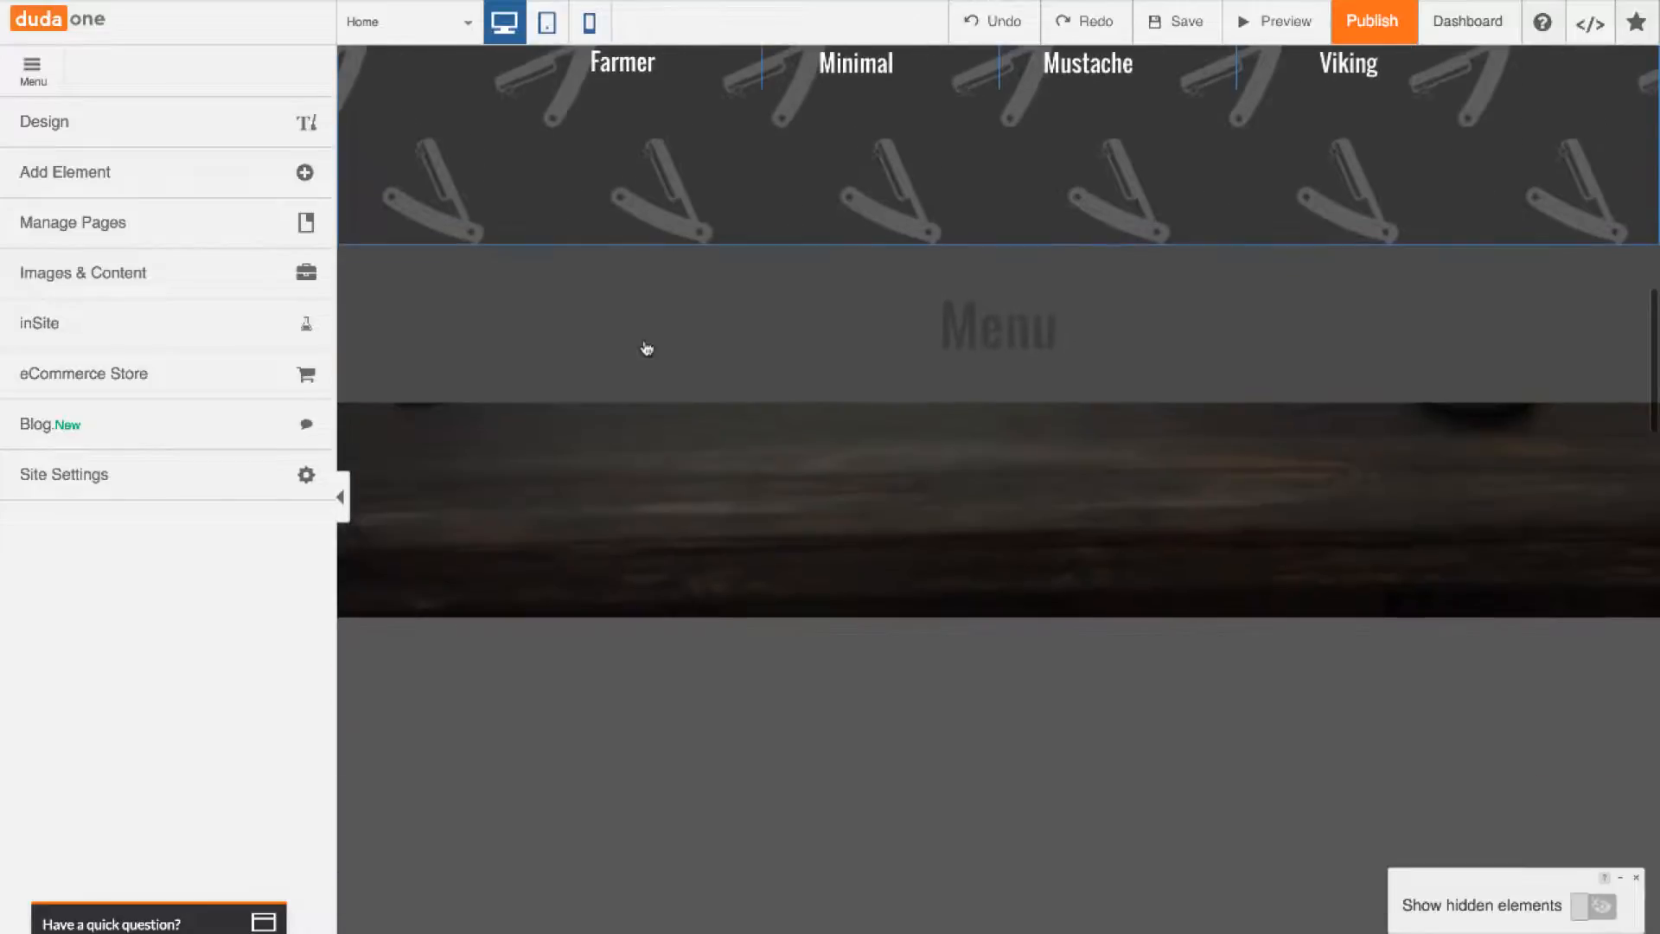
{"action": "scroll", "coordinate": [646, 349], "scroll_direction": "down", "scroll_amount": 5}
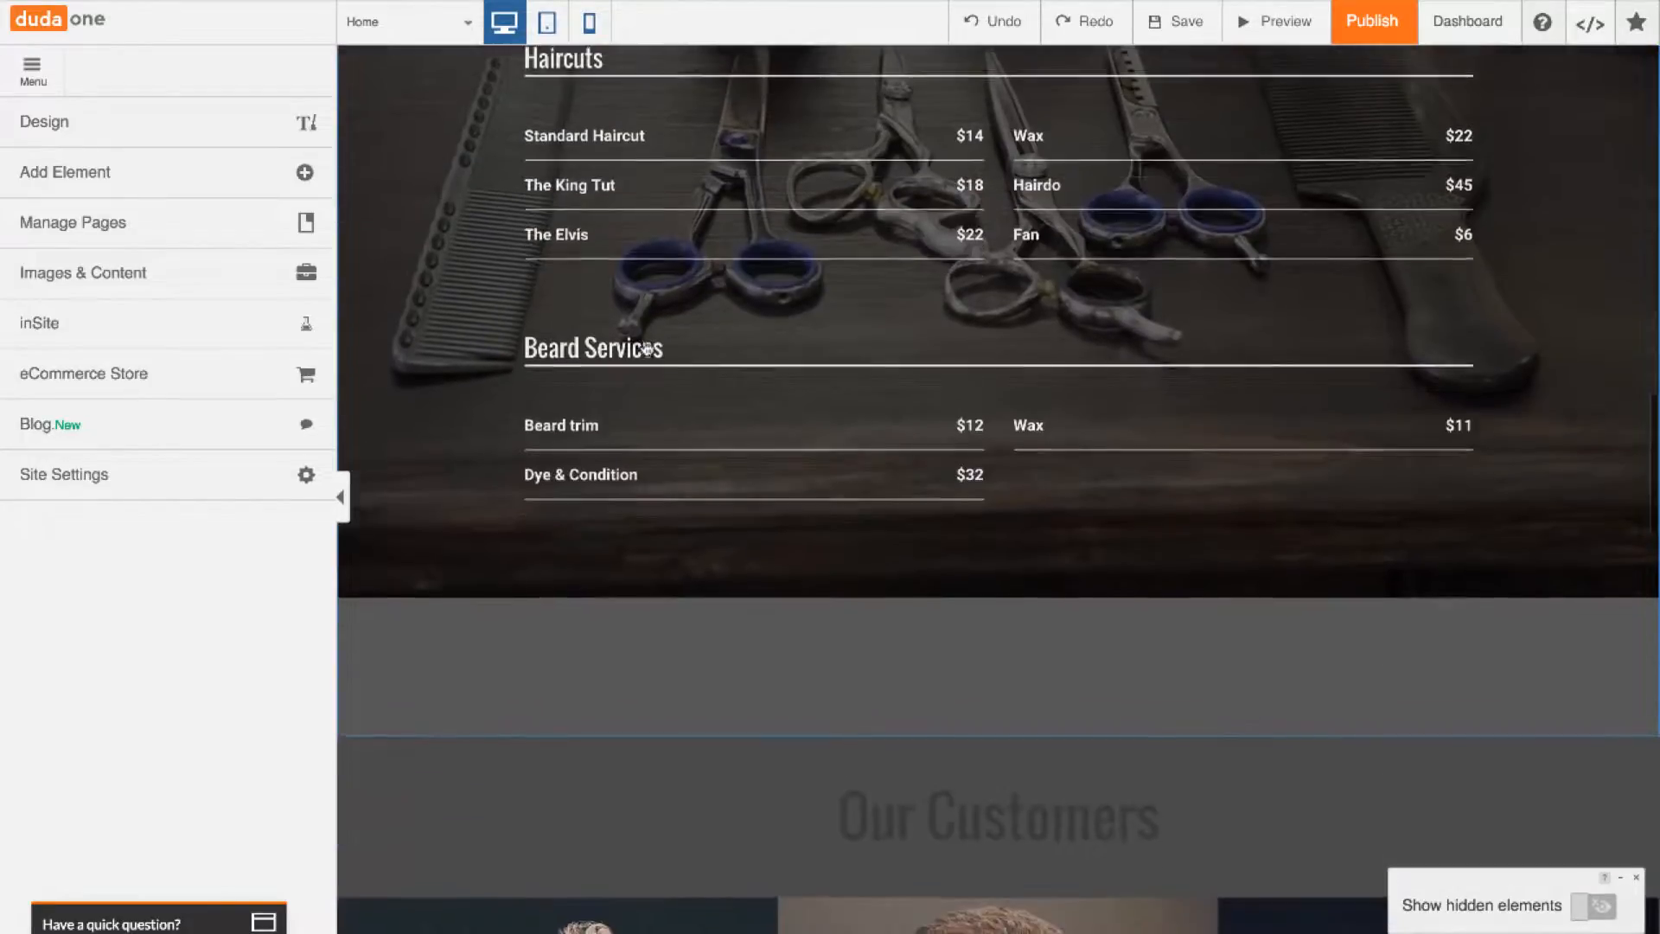
{"action": "scroll", "coordinate": [647, 348], "scroll_direction": "up", "scroll_amount": 2}
{"action": "scroll", "coordinate": [646, 348], "scroll_direction": "up", "scroll_amount": 4}
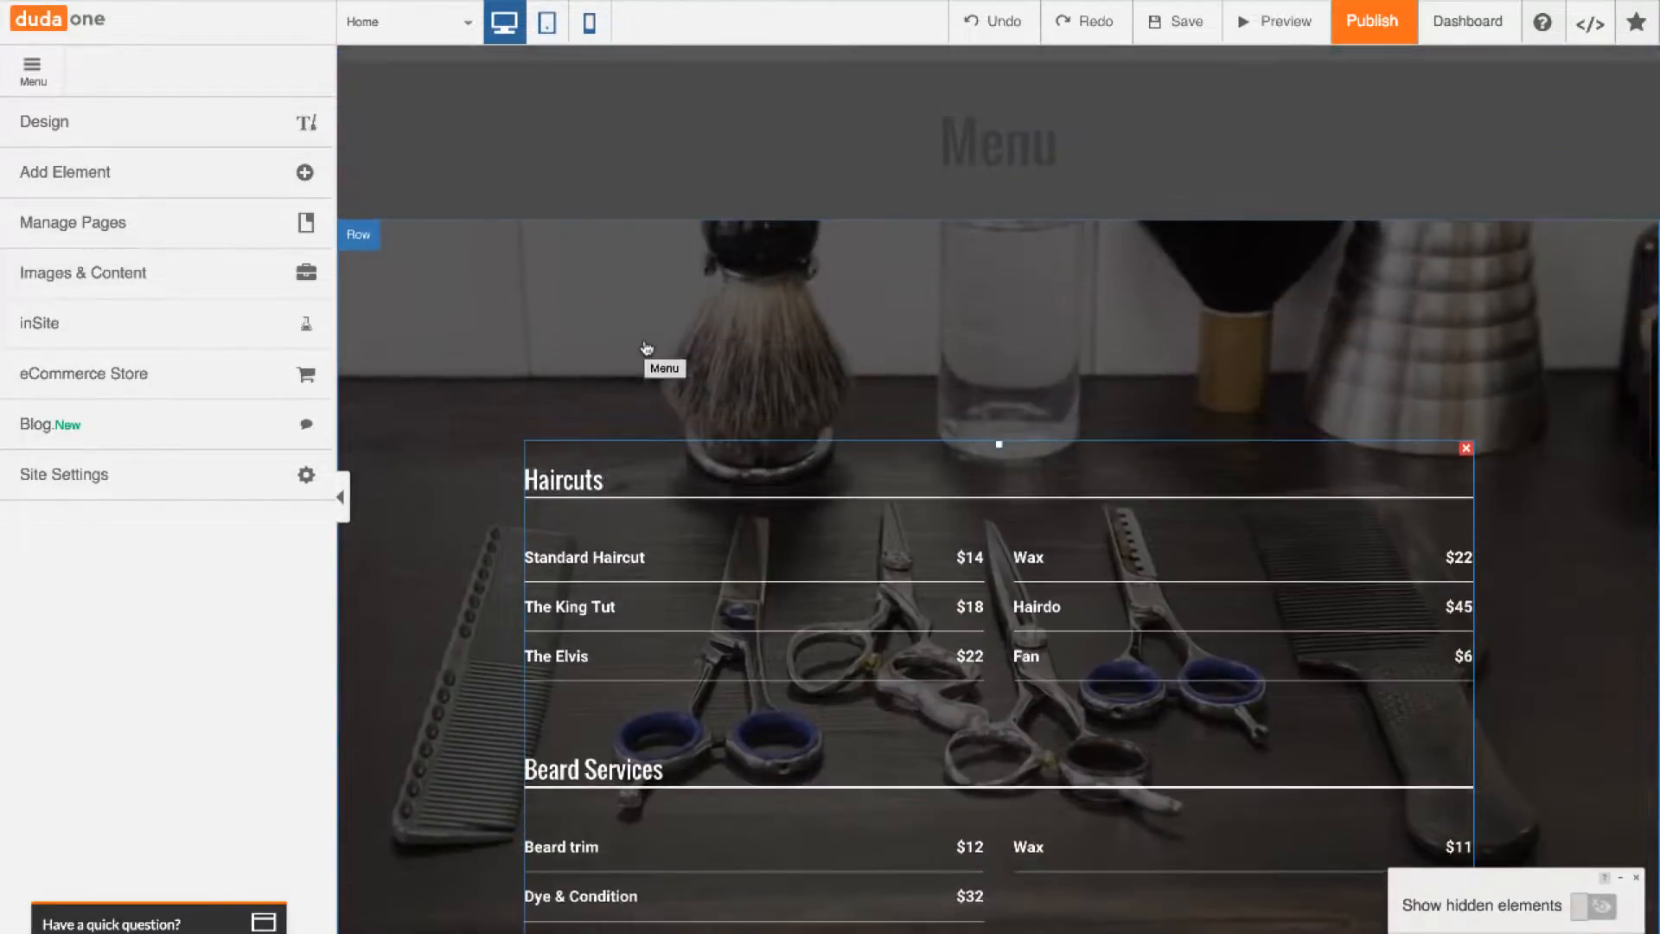
{"action": "scroll", "coordinate": [646, 348], "scroll_direction": "up", "scroll_amount": 4}
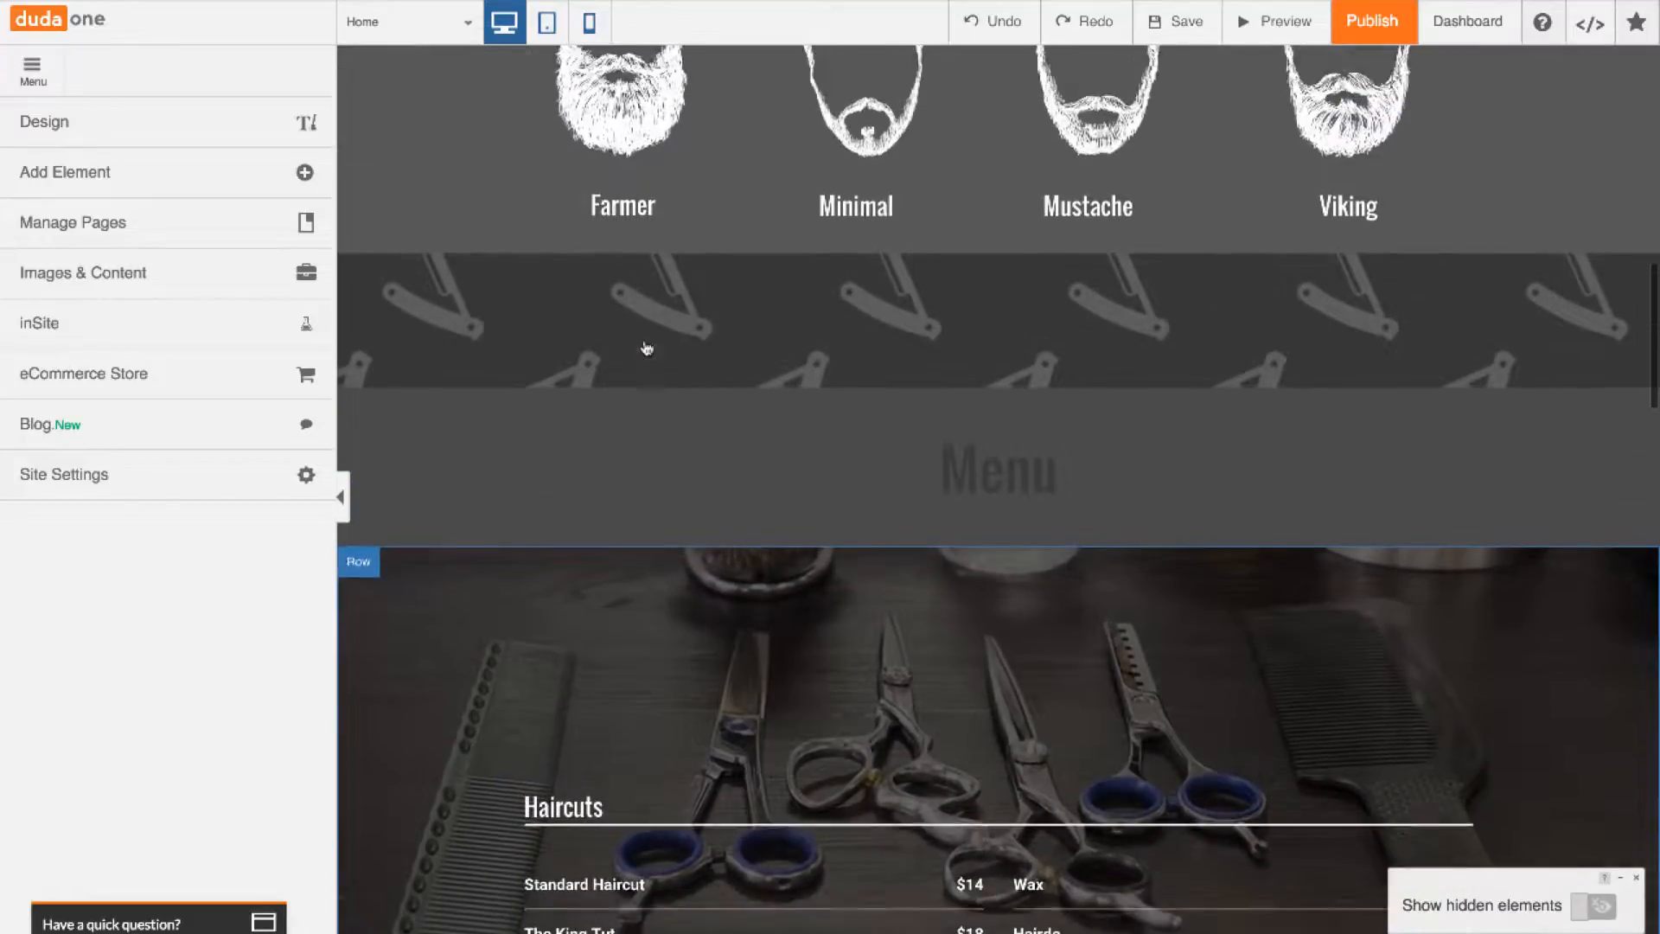
{"action": "scroll", "coordinate": [647, 348], "scroll_direction": "up", "scroll_amount": 5}
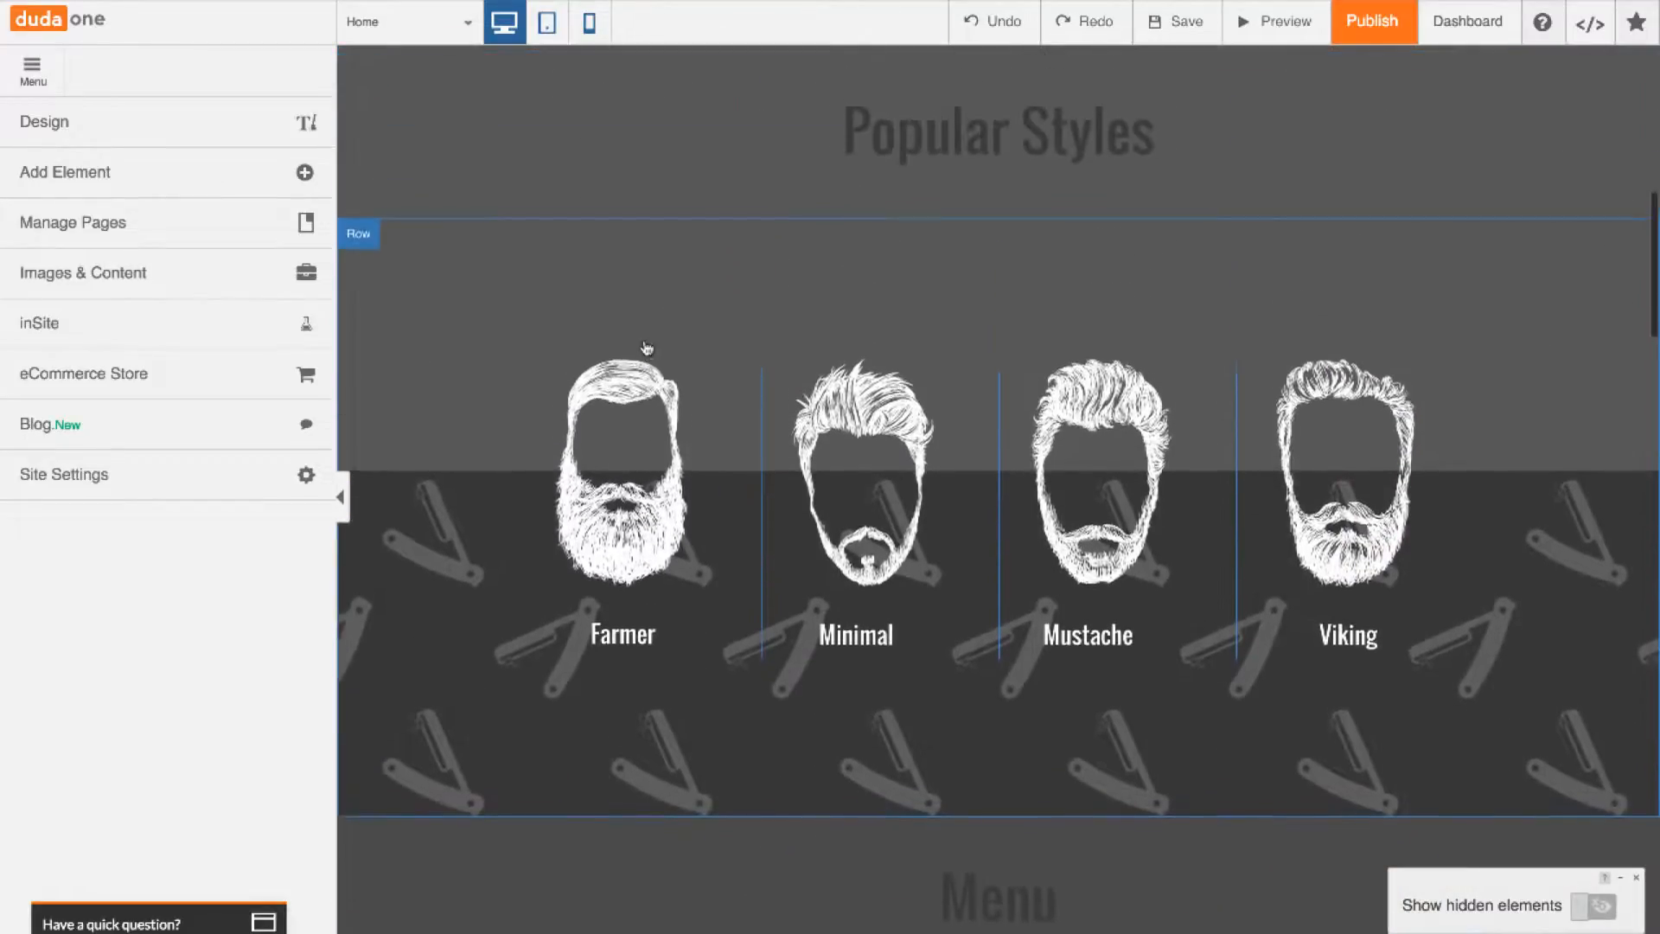
{"action": "scroll", "coordinate": [646, 348], "scroll_direction": "up", "scroll_amount": 5}
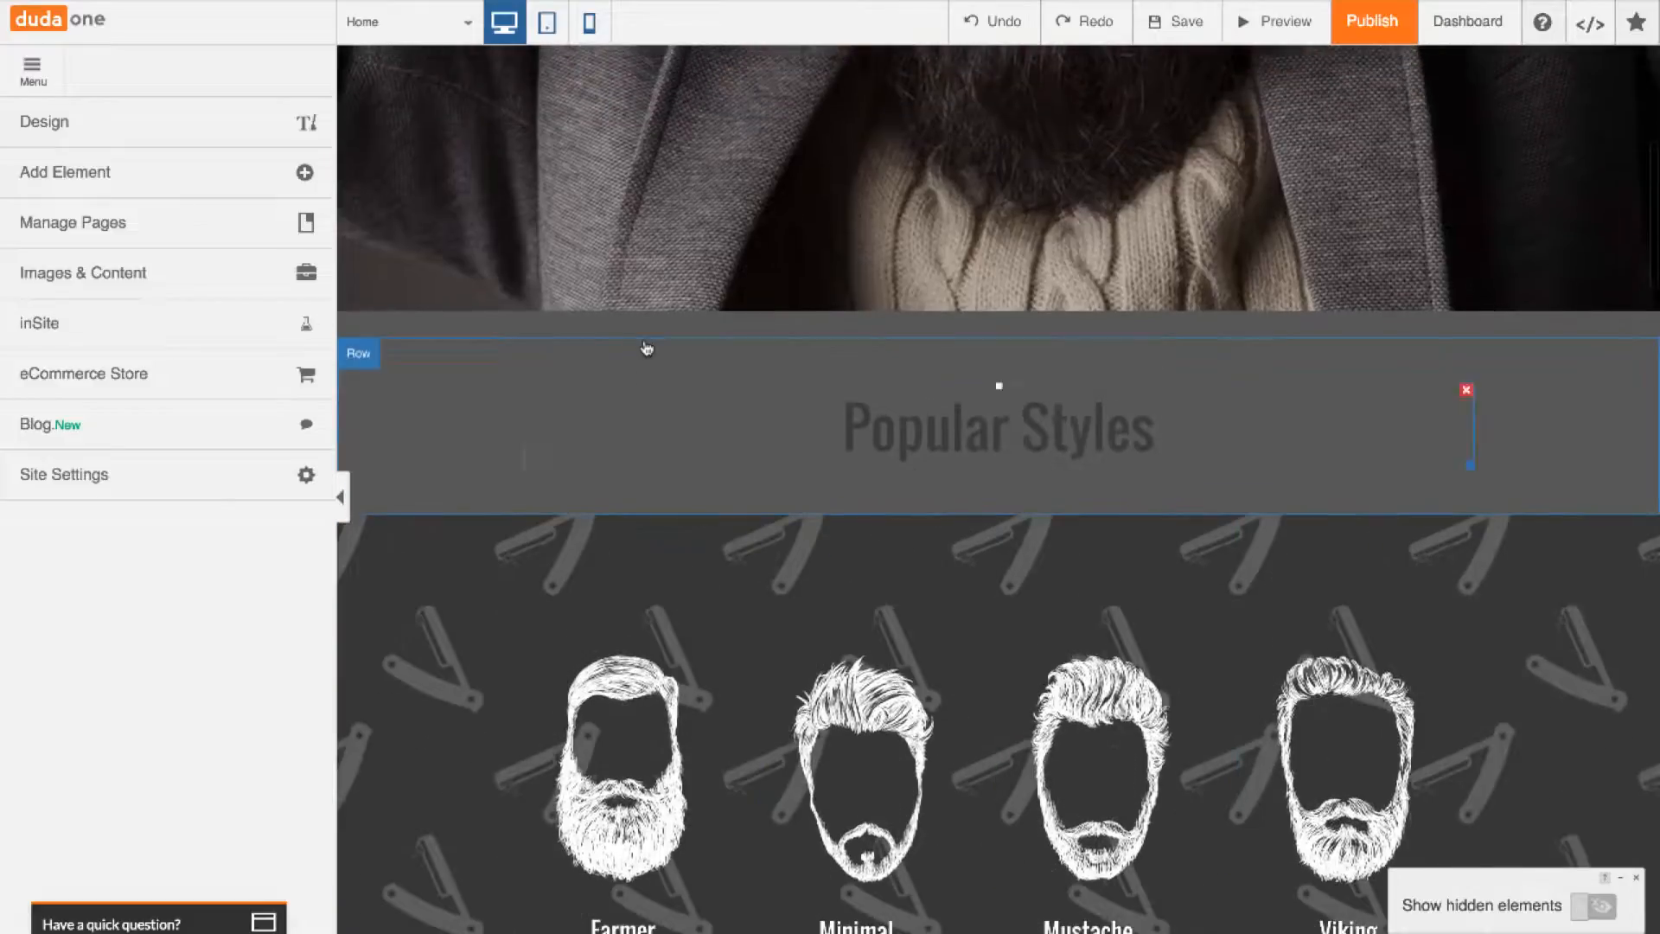
{"action": "scroll", "coordinate": [647, 349], "scroll_direction": "up", "scroll_amount": 5}
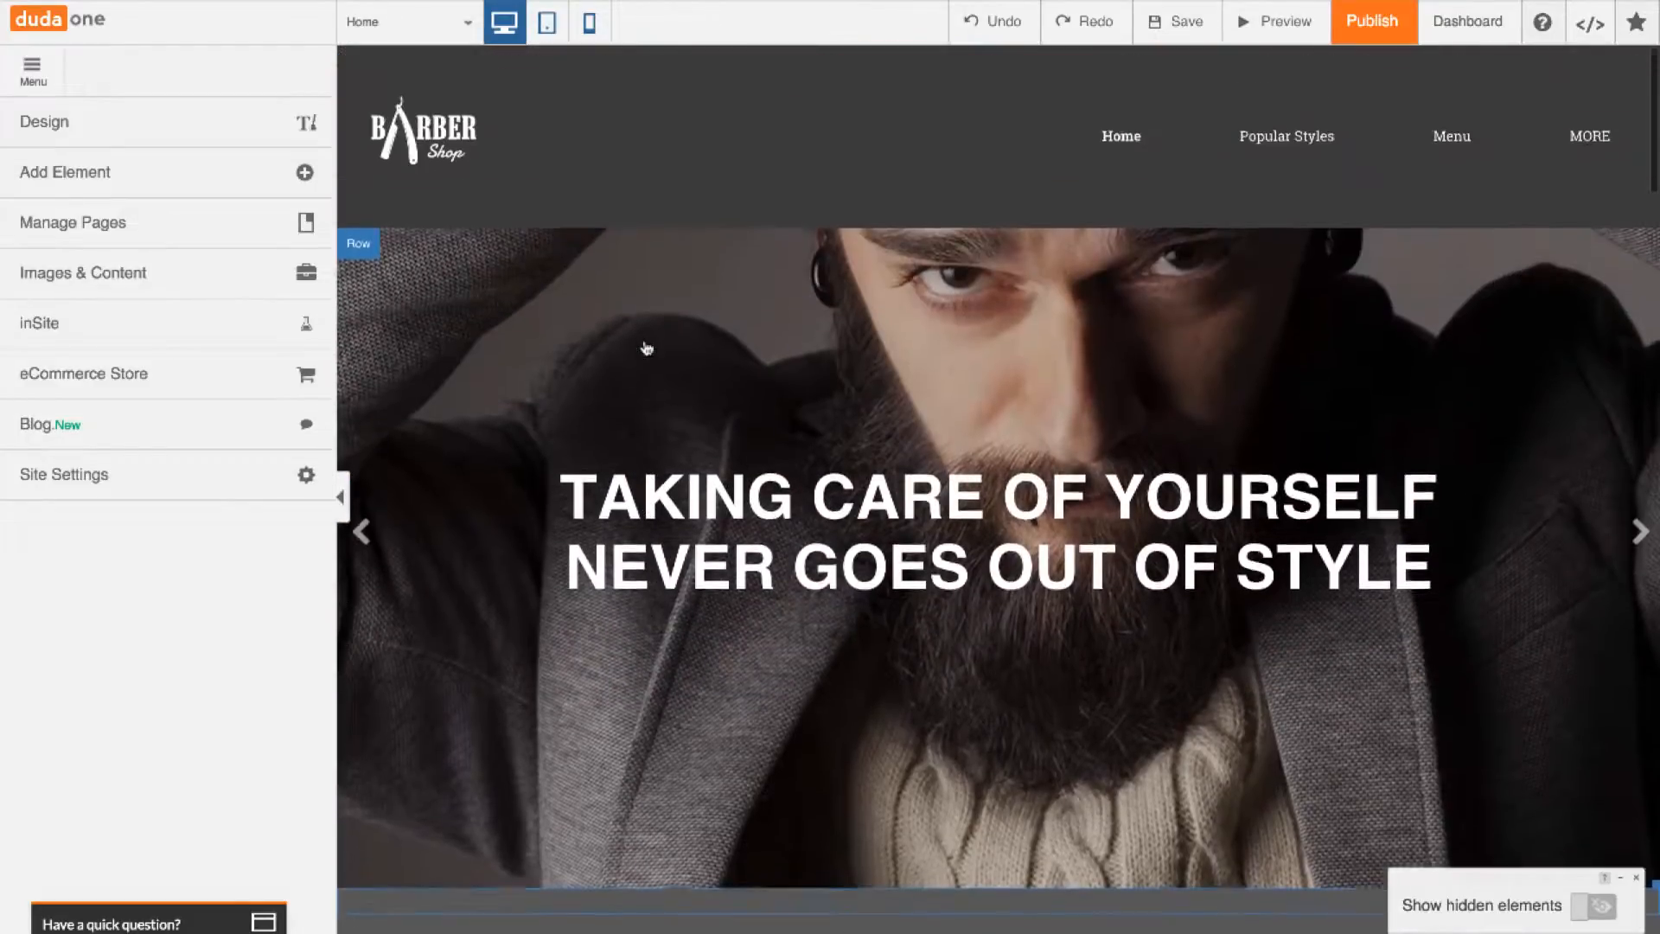
{"action": "scroll", "coordinate": [646, 348], "scroll_direction": "down", "scroll_amount": 10}
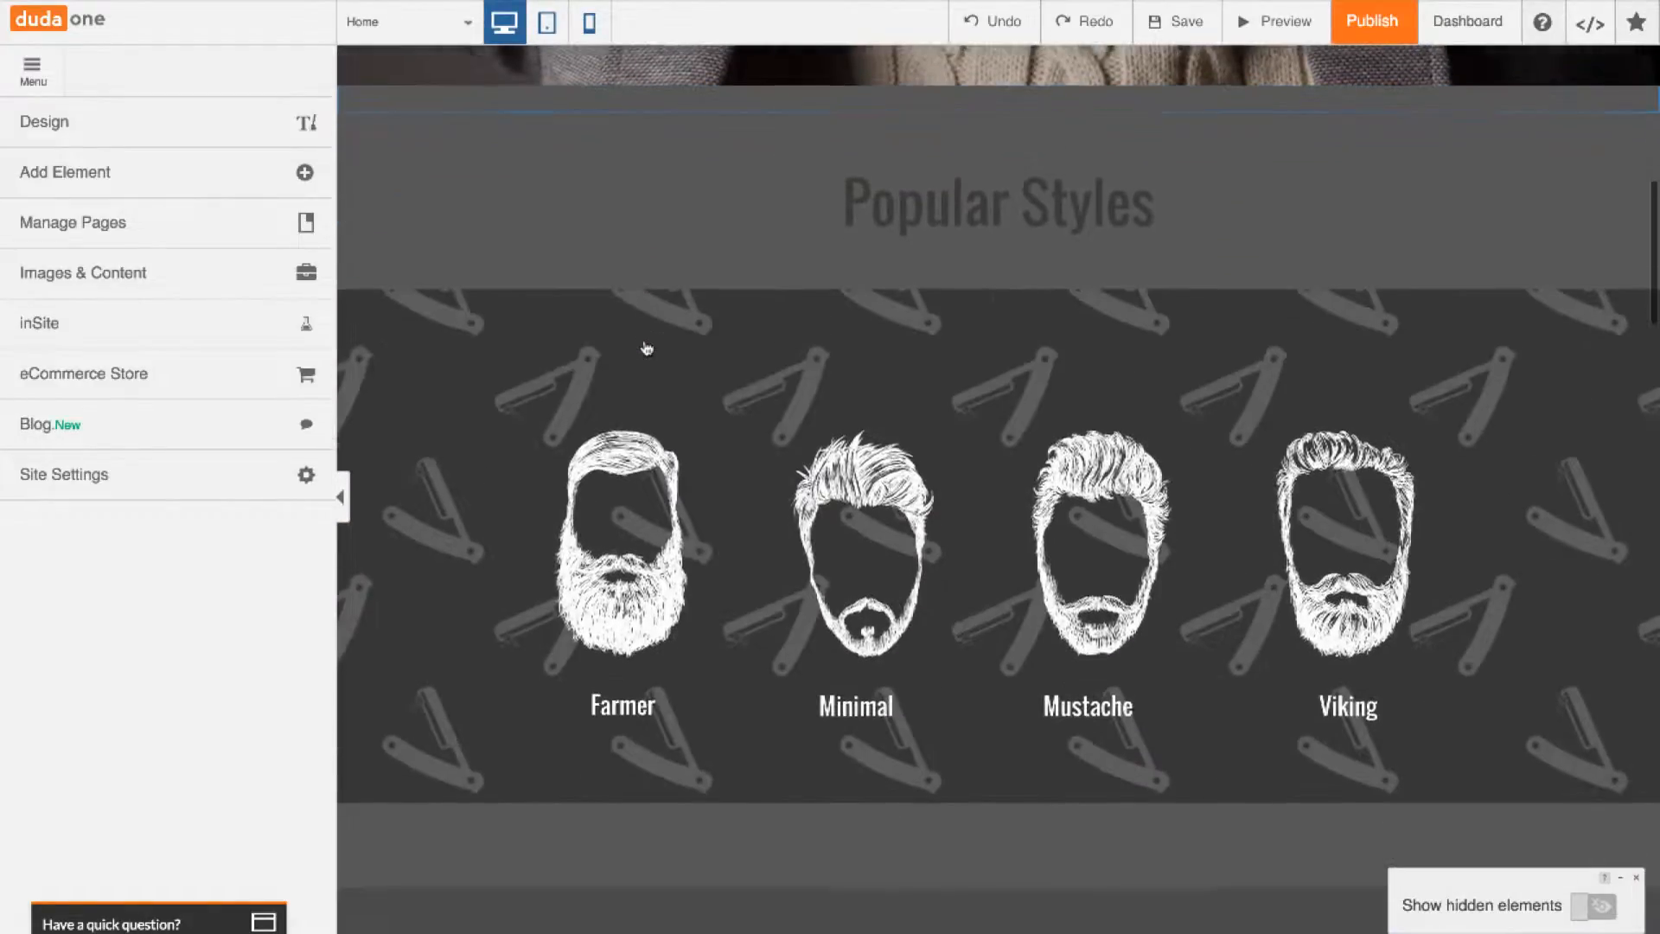
{"action": "scroll", "coordinate": [647, 348], "scroll_direction": "down", "scroll_amount": 6}
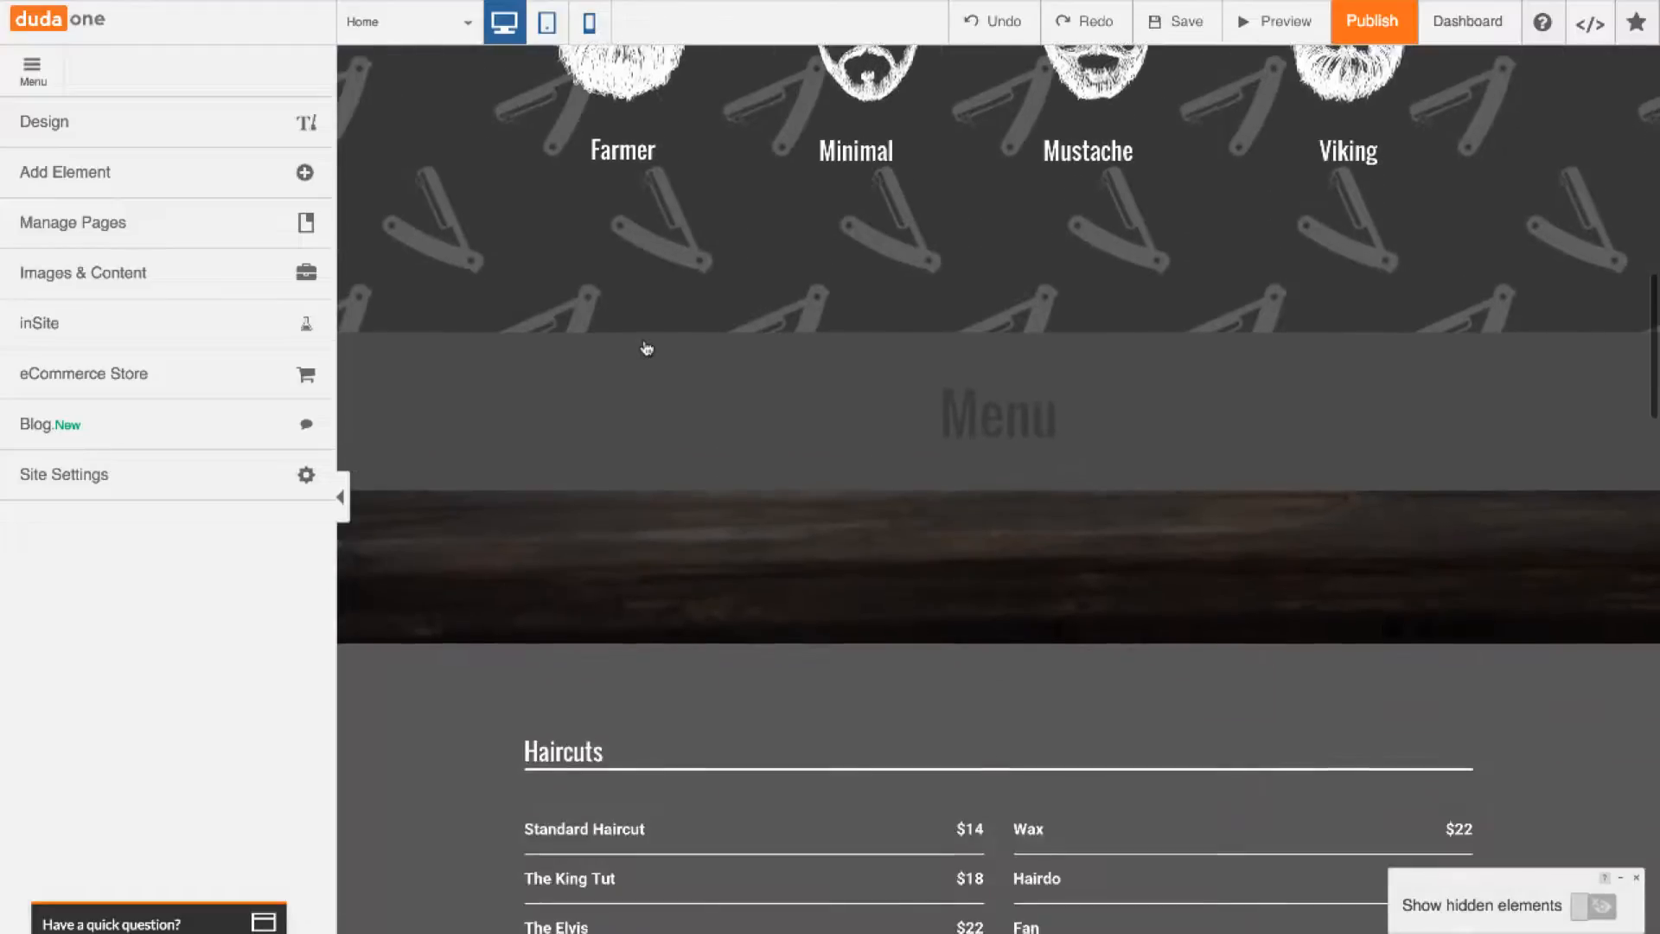
{"action": "scroll", "coordinate": [647, 348], "scroll_direction": "down", "scroll_amount": 2}
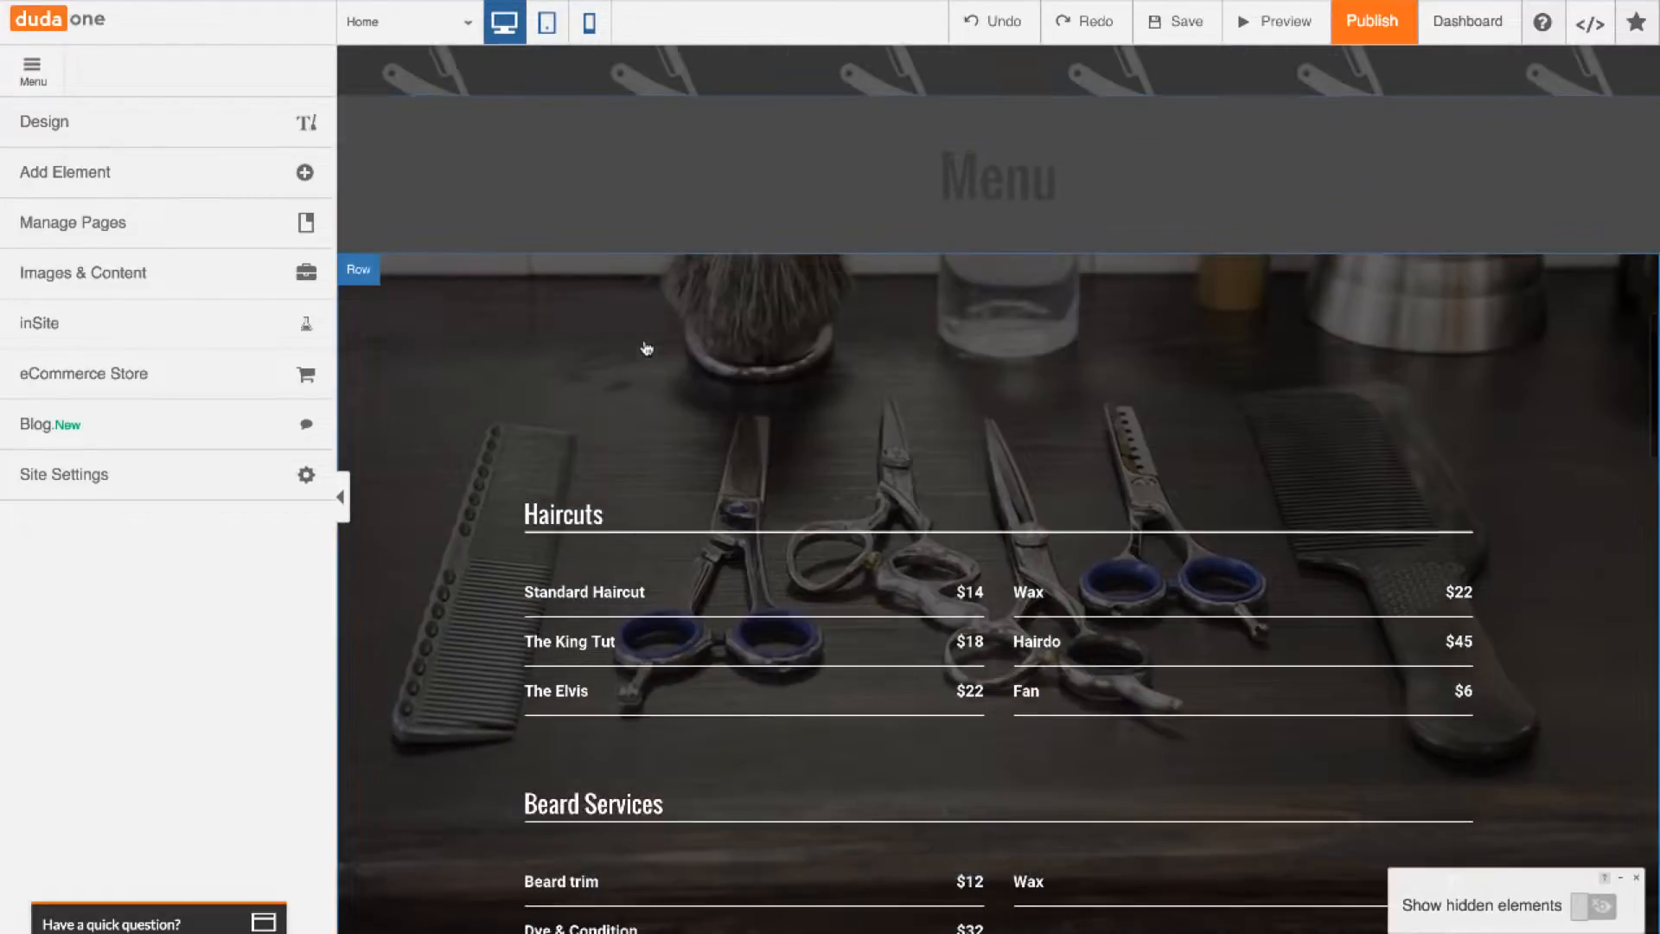
Turn off Parallax Background for the row with the four beard styles under Popular Styles
{"action": "scroll", "coordinate": [646, 348], "scroll_direction": "up", "scroll_amount": 7}
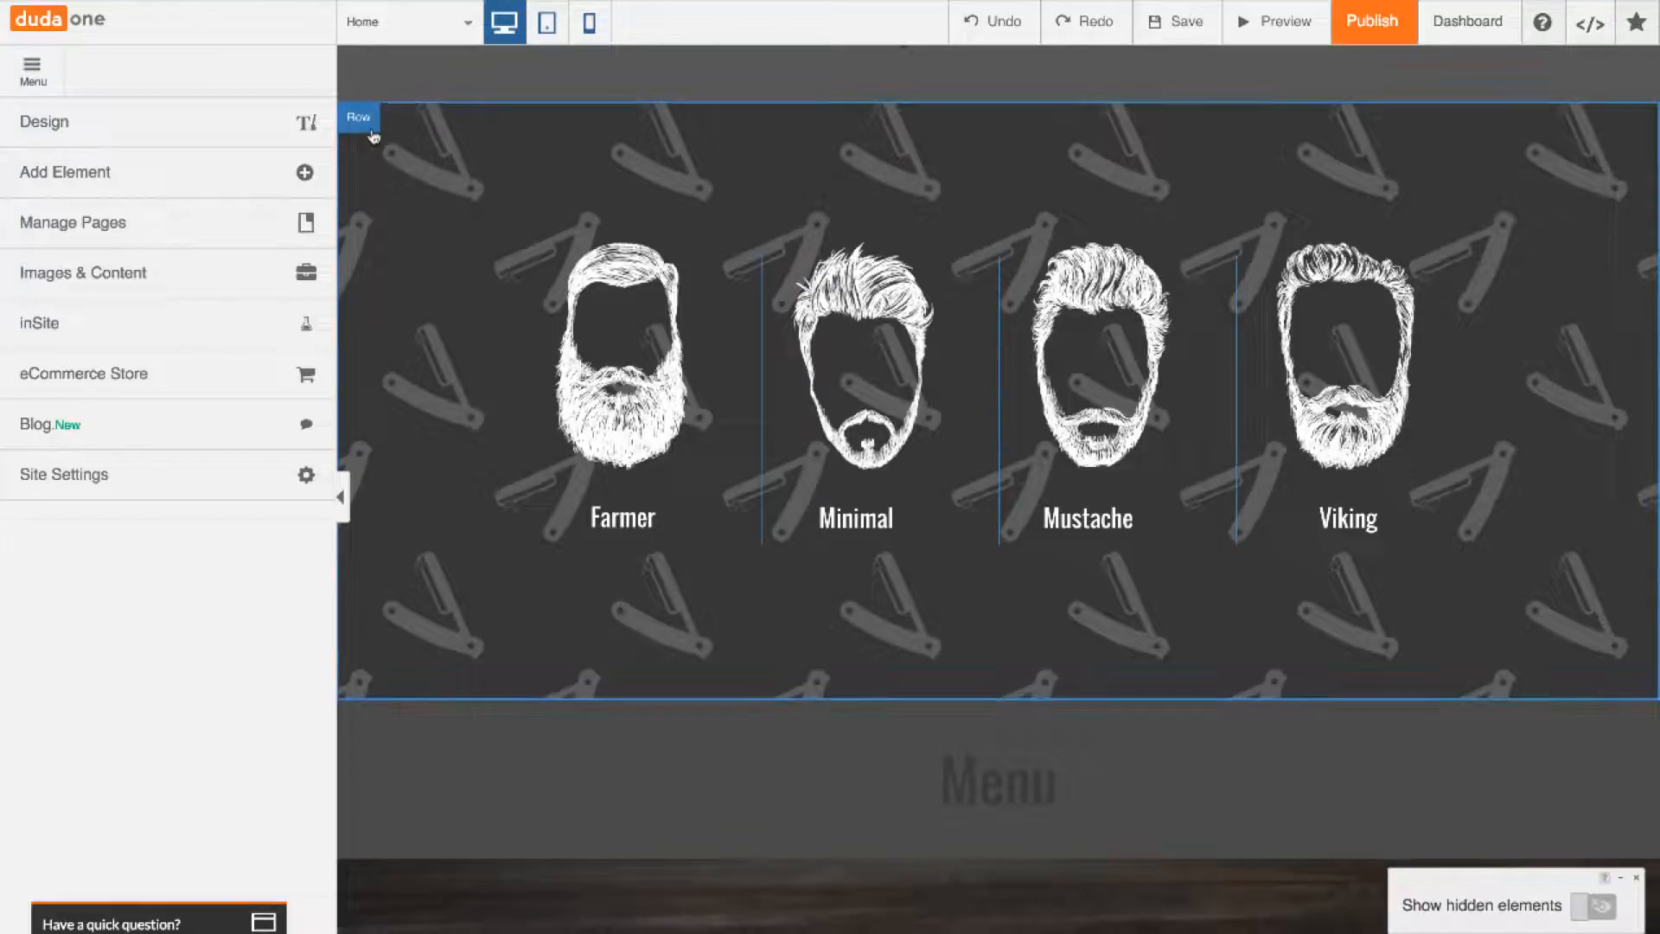
{"action": "left_click", "coordinate": [373, 134]}
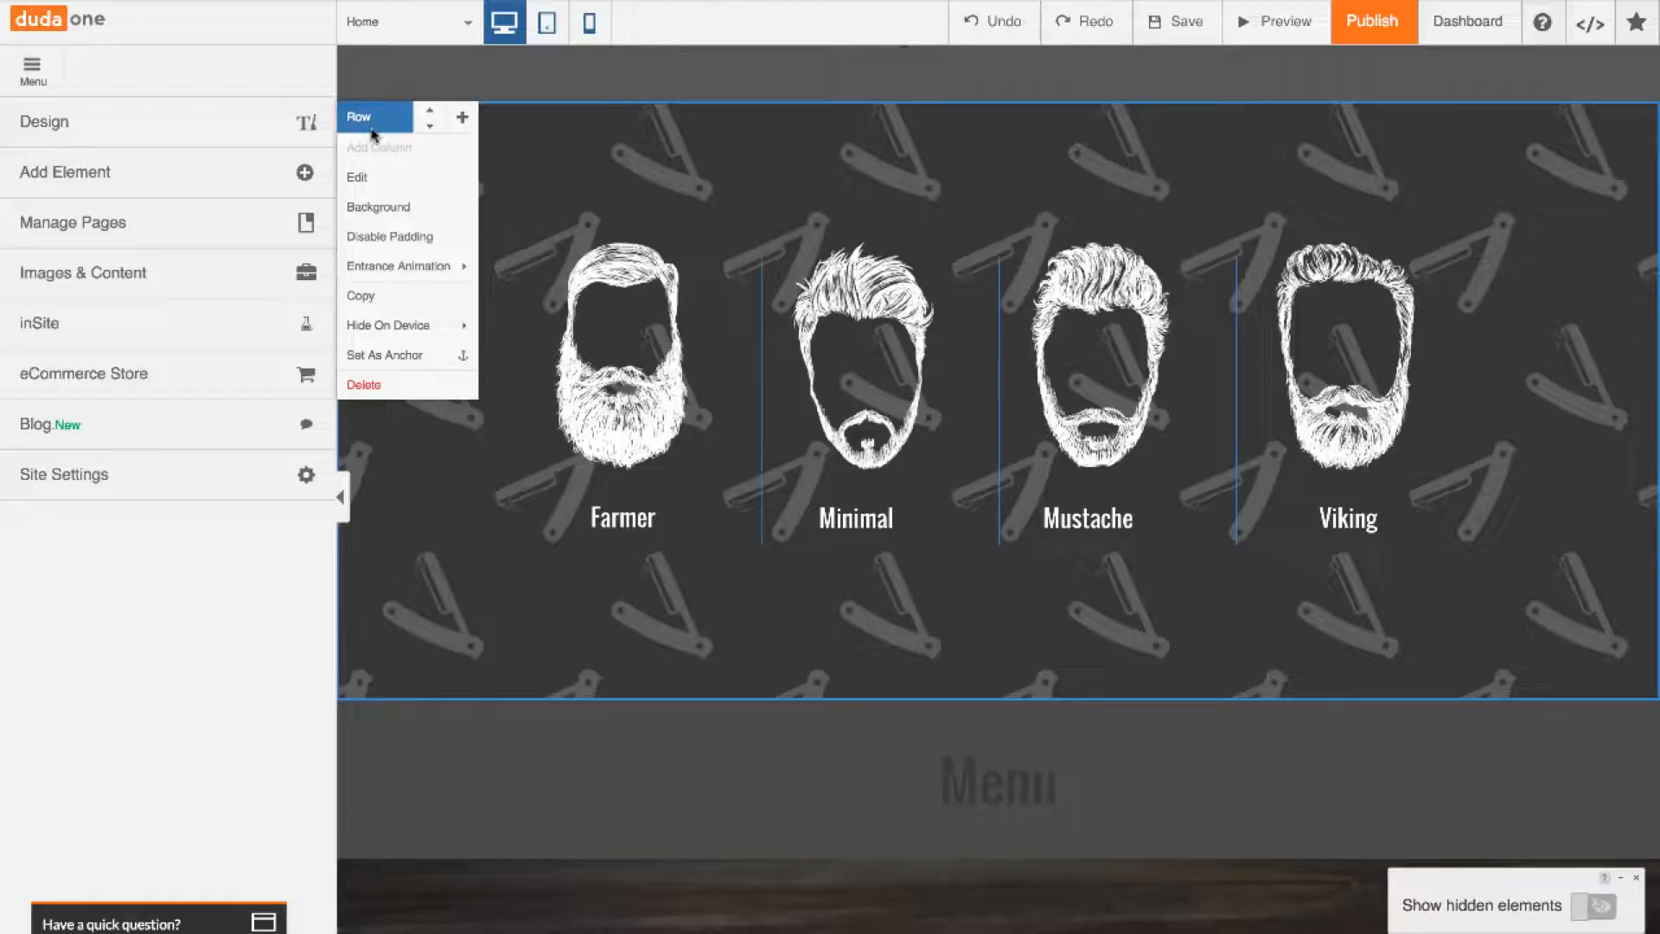
{"action": "left_click", "coordinate": [389, 175]}
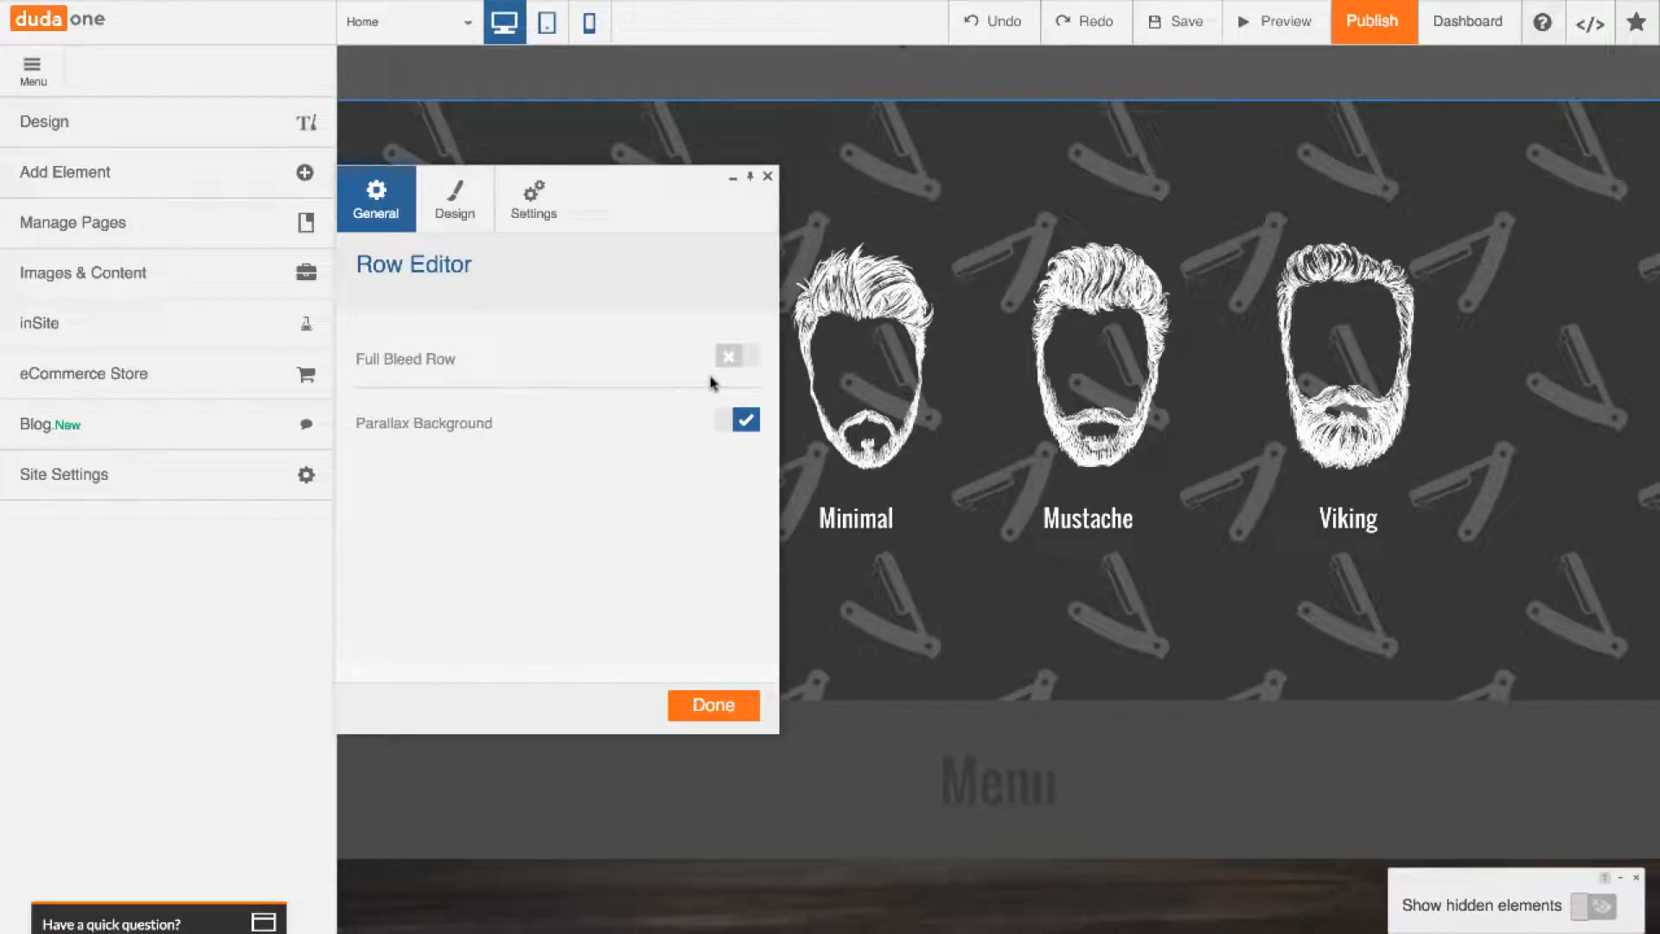
{"action": "left_click", "coordinate": [749, 431]}
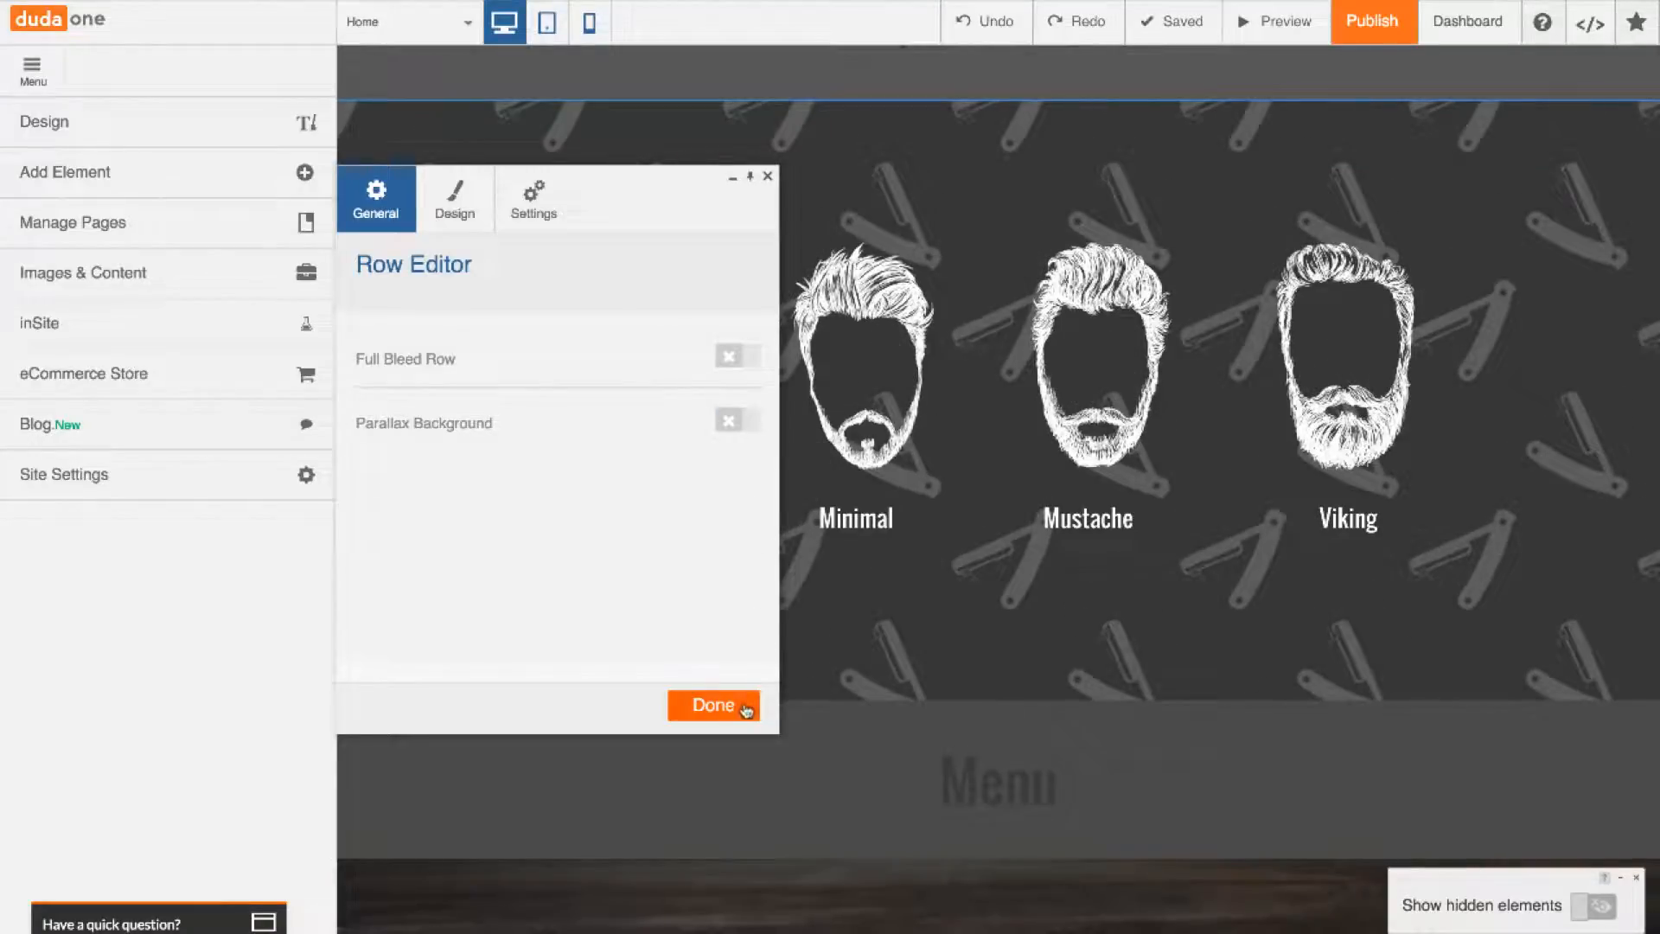
Close the row settings and examine how the beard styles row's background moves while browsing around Popular Styles
{"action": "left_click", "coordinate": [737, 705]}
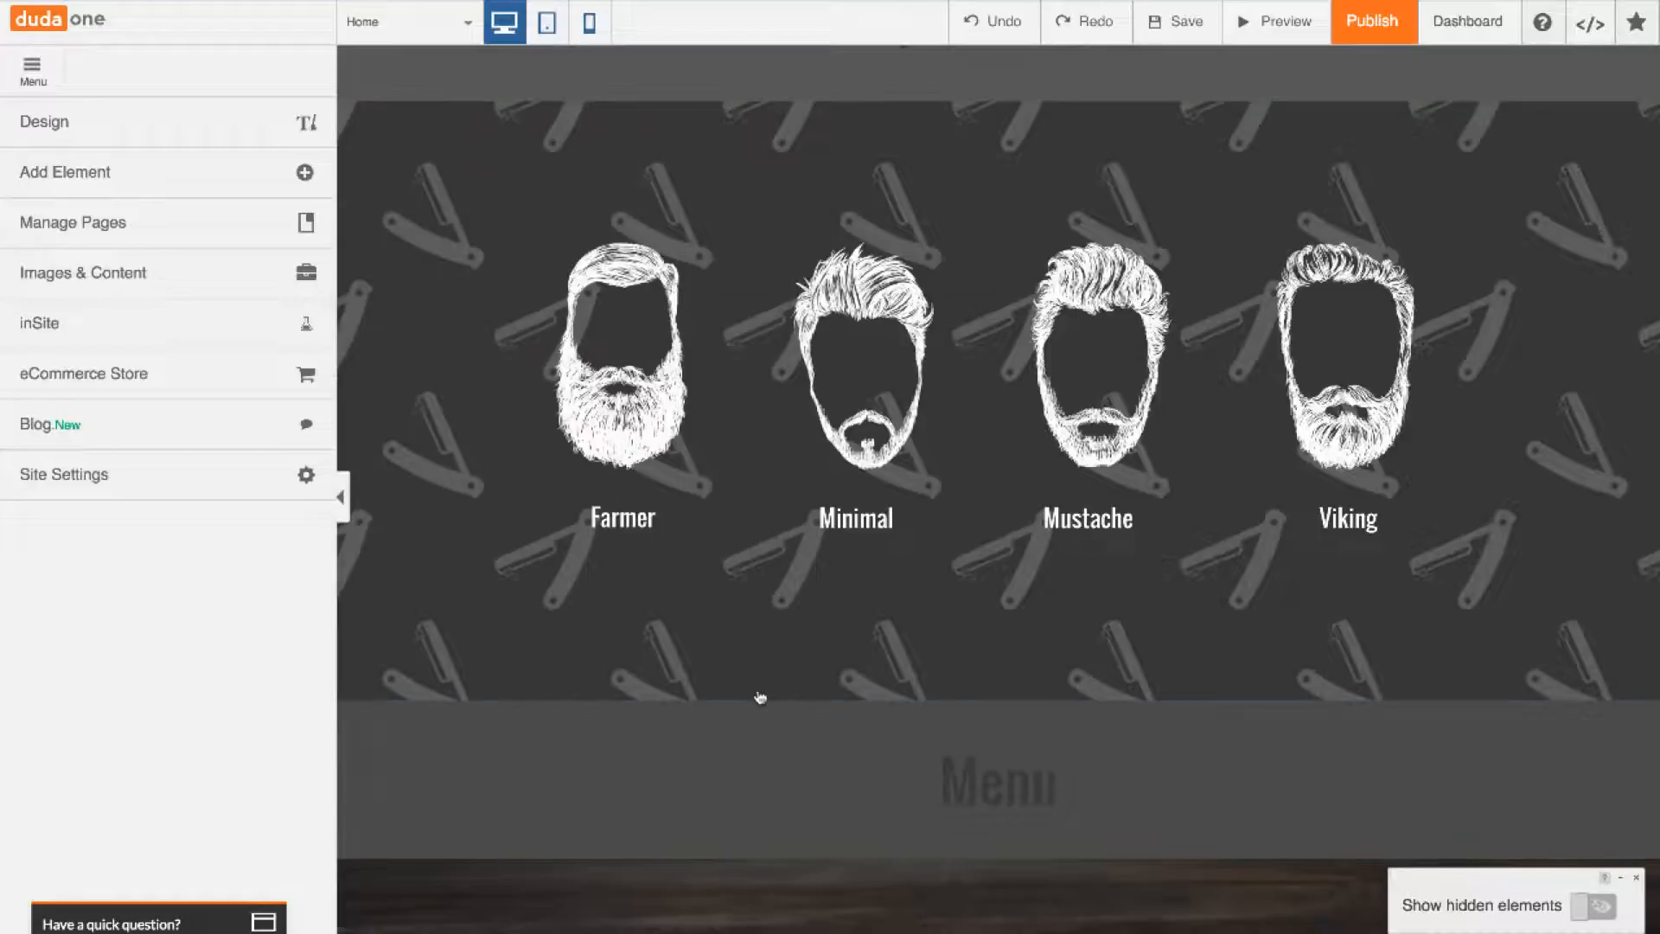
{"action": "scroll", "coordinate": [791, 743], "scroll_direction": "up", "scroll_amount": 1}
{"action": "scroll", "coordinate": [793, 749], "scroll_direction": "down", "scroll_amount": 4}
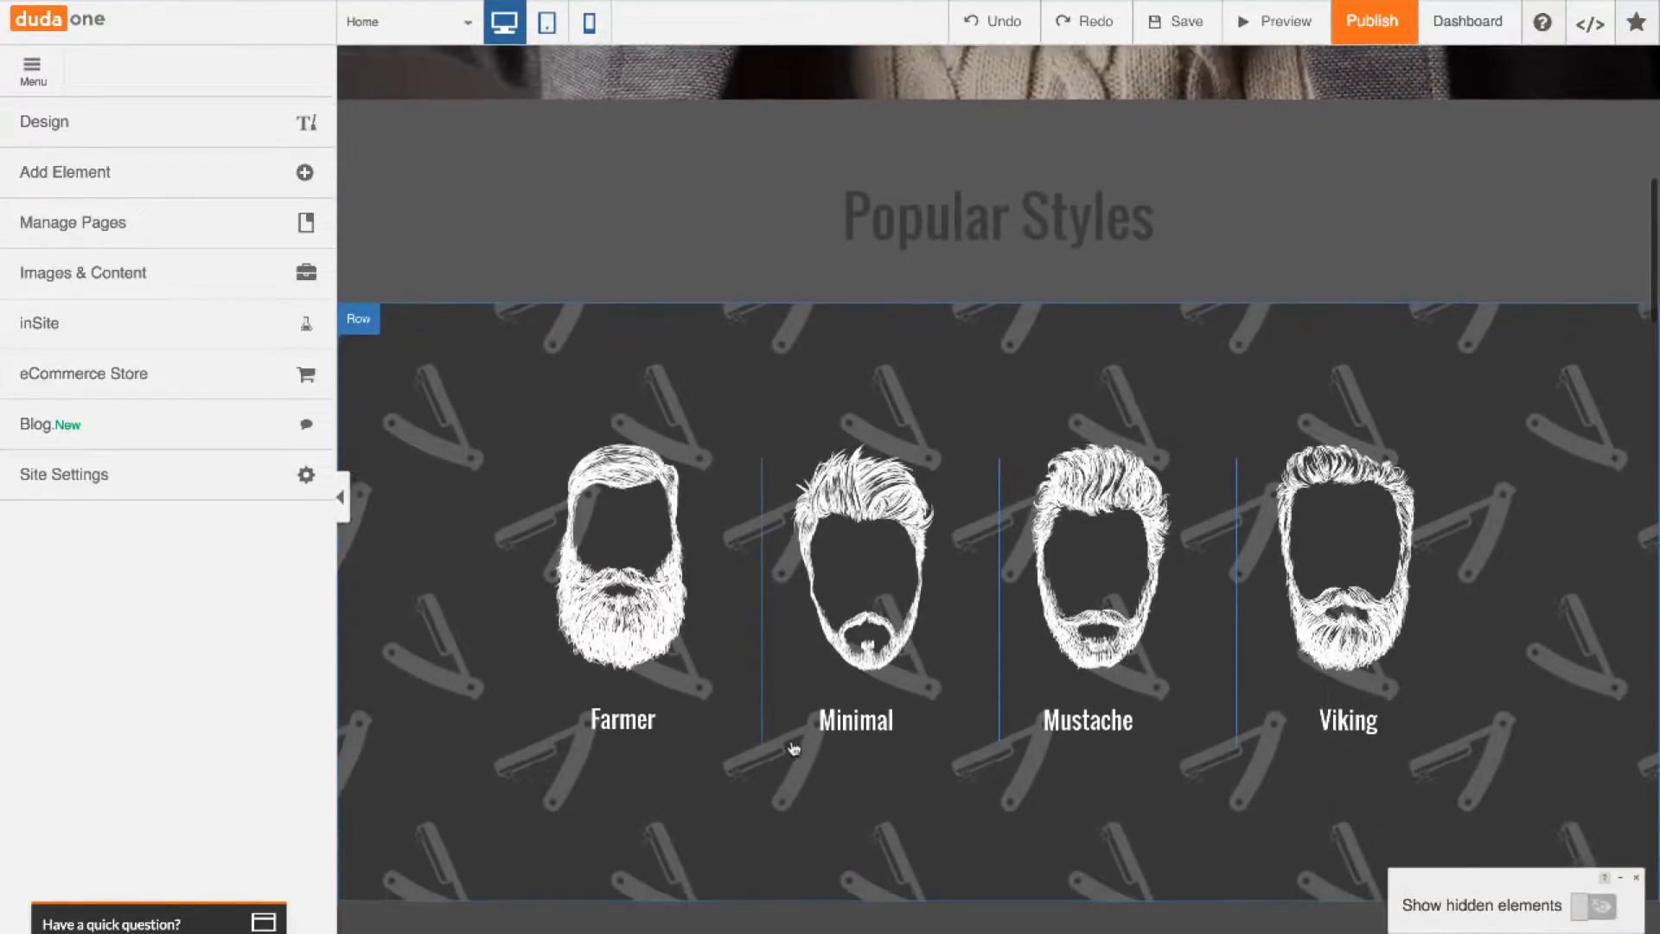
{"action": "scroll", "coordinate": [793, 749], "scroll_direction": "up", "scroll_amount": 4}
{"action": "scroll", "coordinate": [793, 749], "scroll_direction": "down", "scroll_amount": 3}
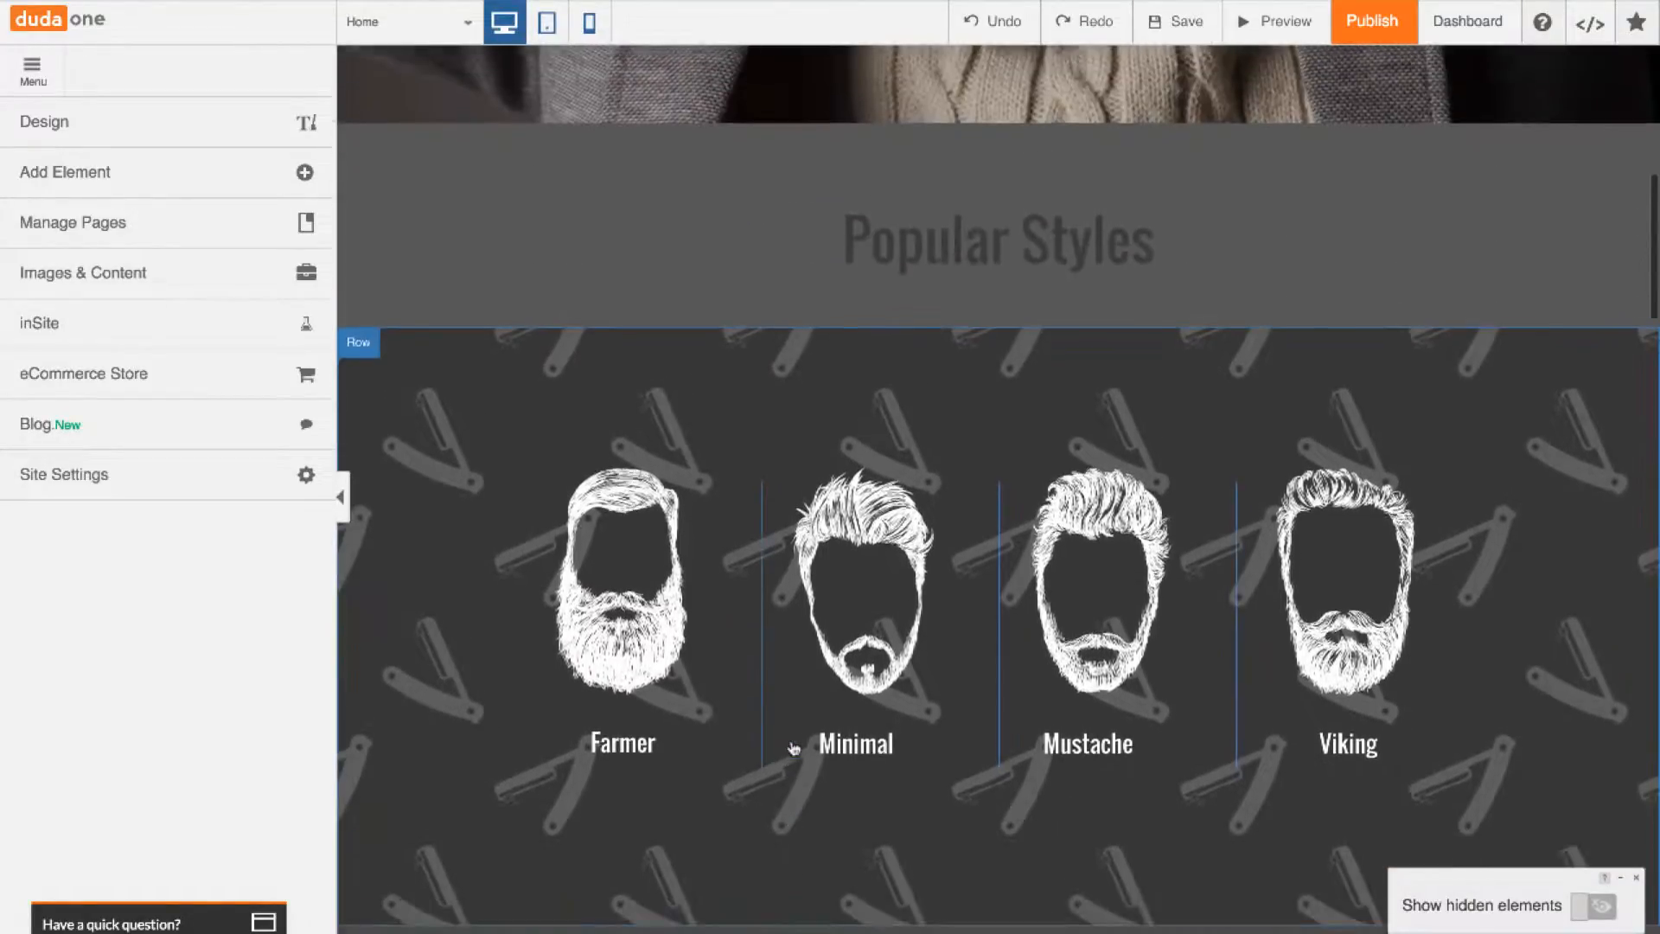
{"action": "scroll", "coordinate": [793, 748], "scroll_direction": "up", "scroll_amount": 1}
{"action": "scroll", "coordinate": [793, 748], "scroll_direction": "up", "scroll_amount": 2}
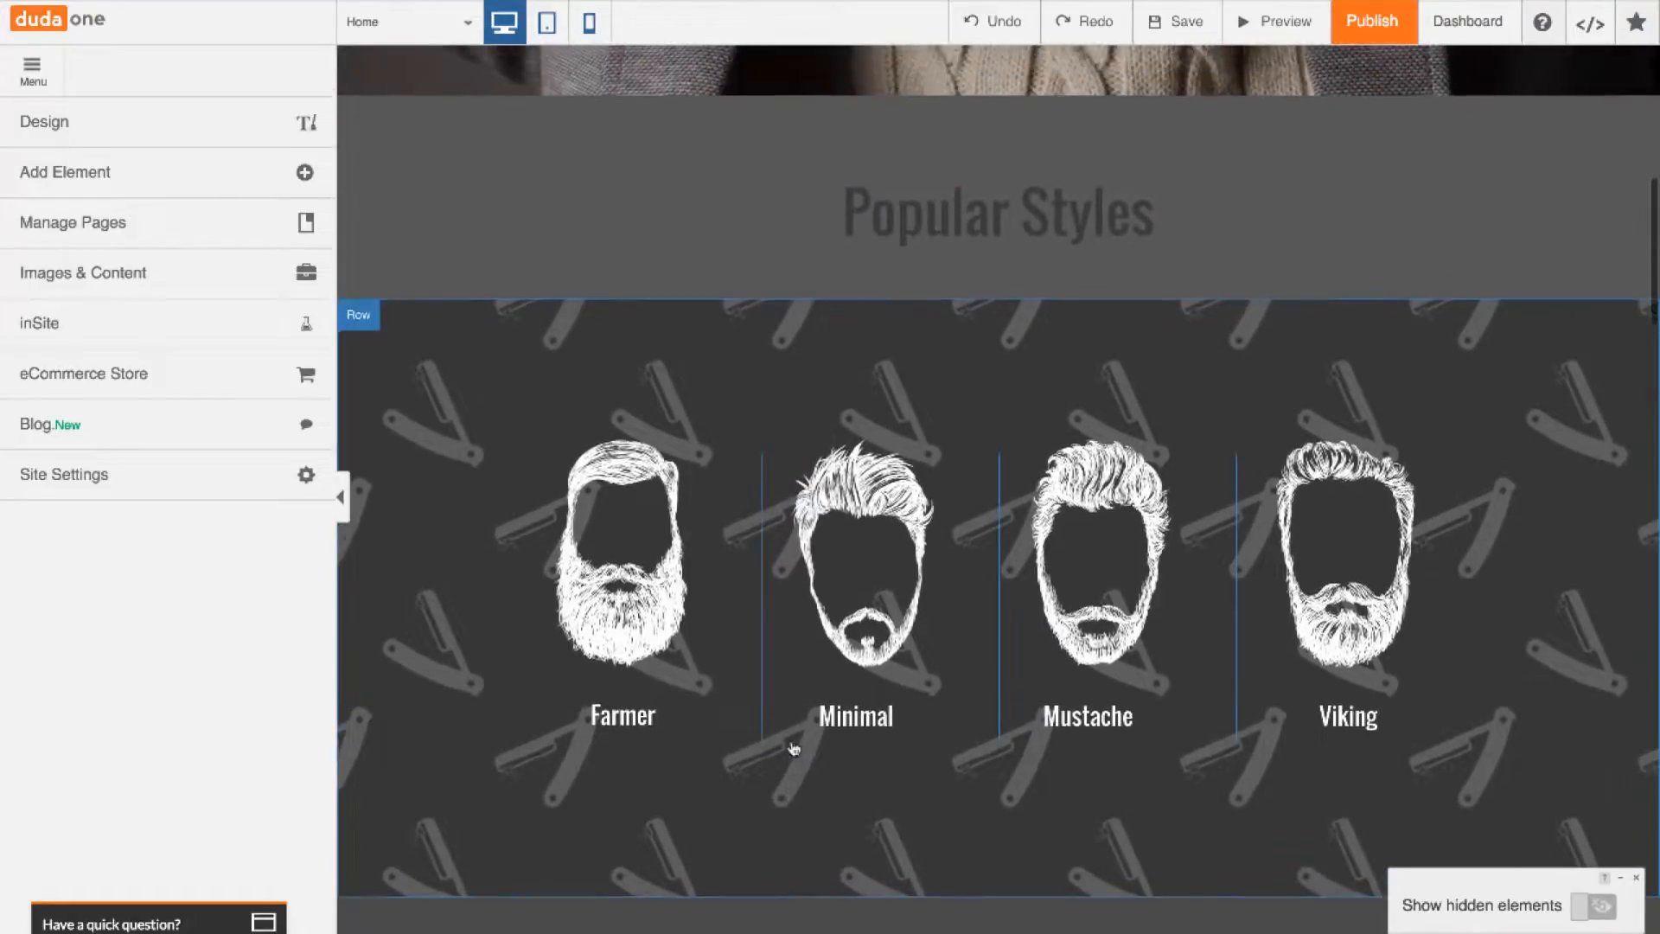
{"action": "scroll", "coordinate": [793, 748], "scroll_direction": "down", "scroll_amount": 1}
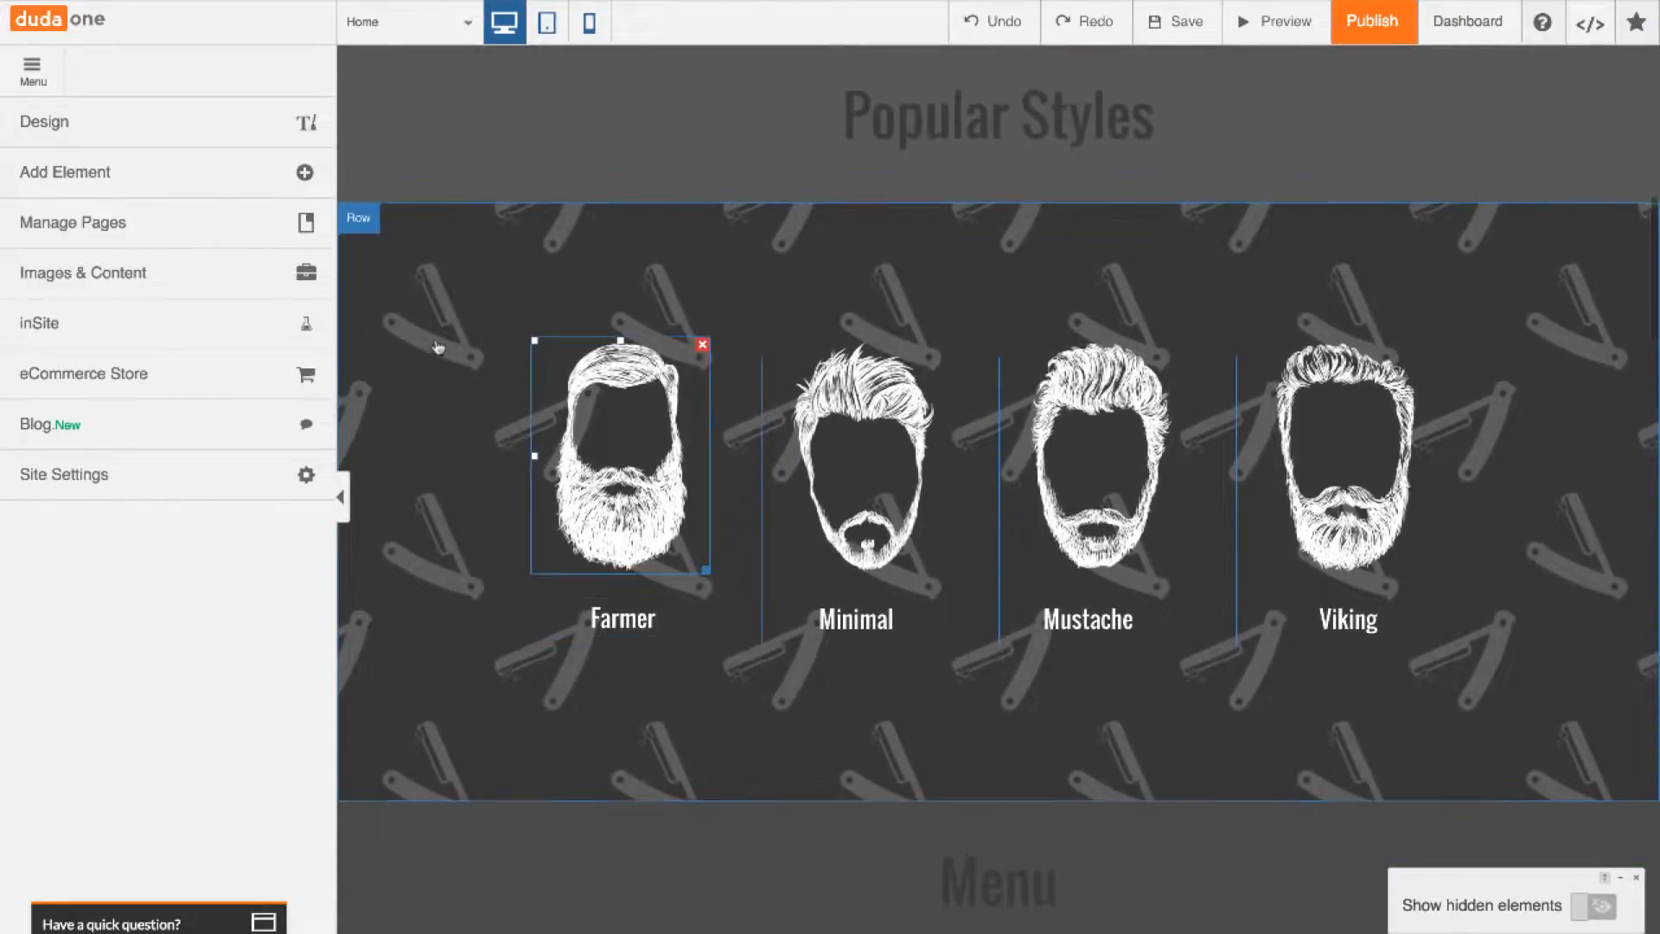
Turn on Keep image position static for the background image of the row with the four beard styles
{"action": "left_click", "coordinate": [367, 230]}
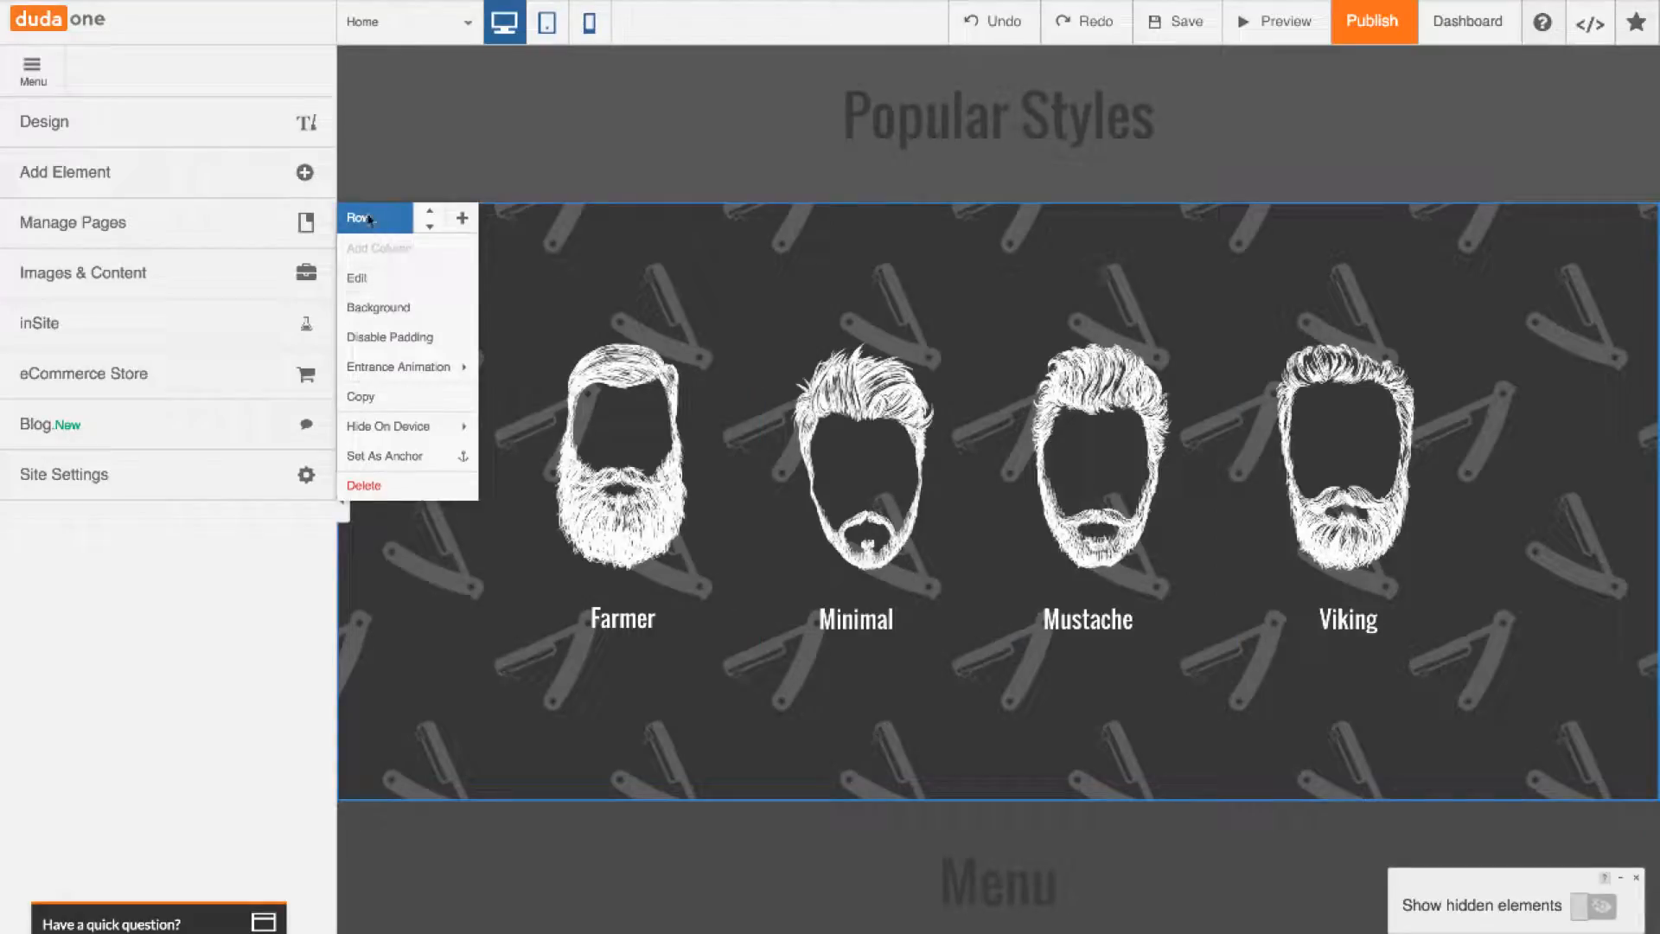
{"action": "left_click", "coordinate": [397, 283]}
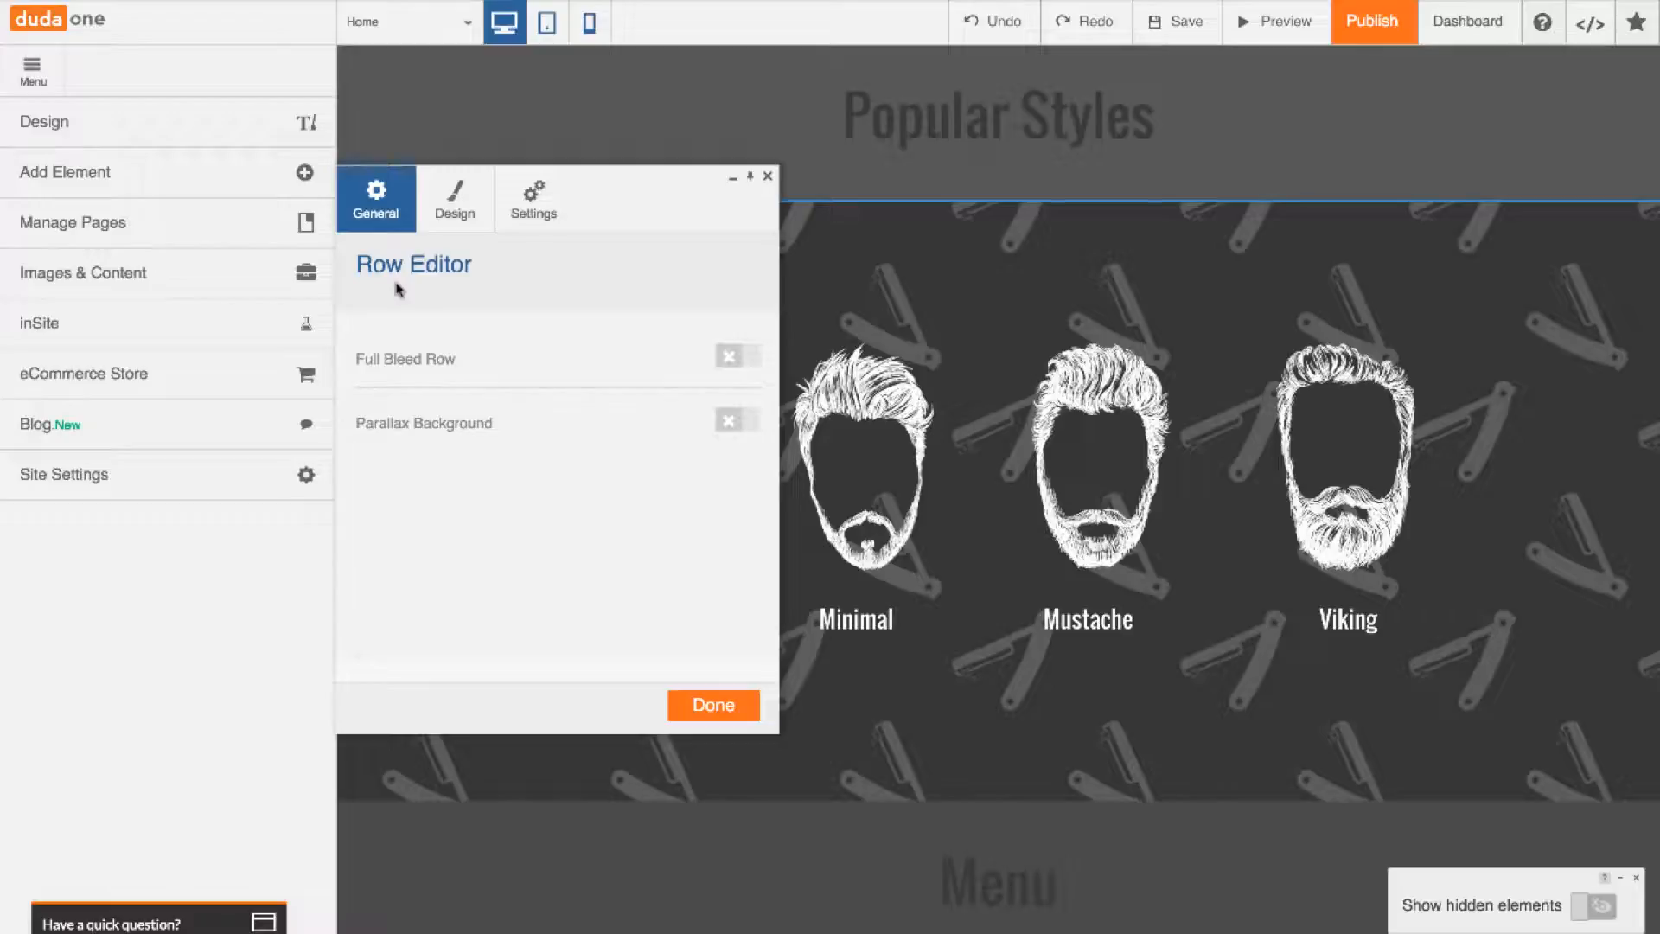
{"action": "left_click", "coordinate": [444, 223]}
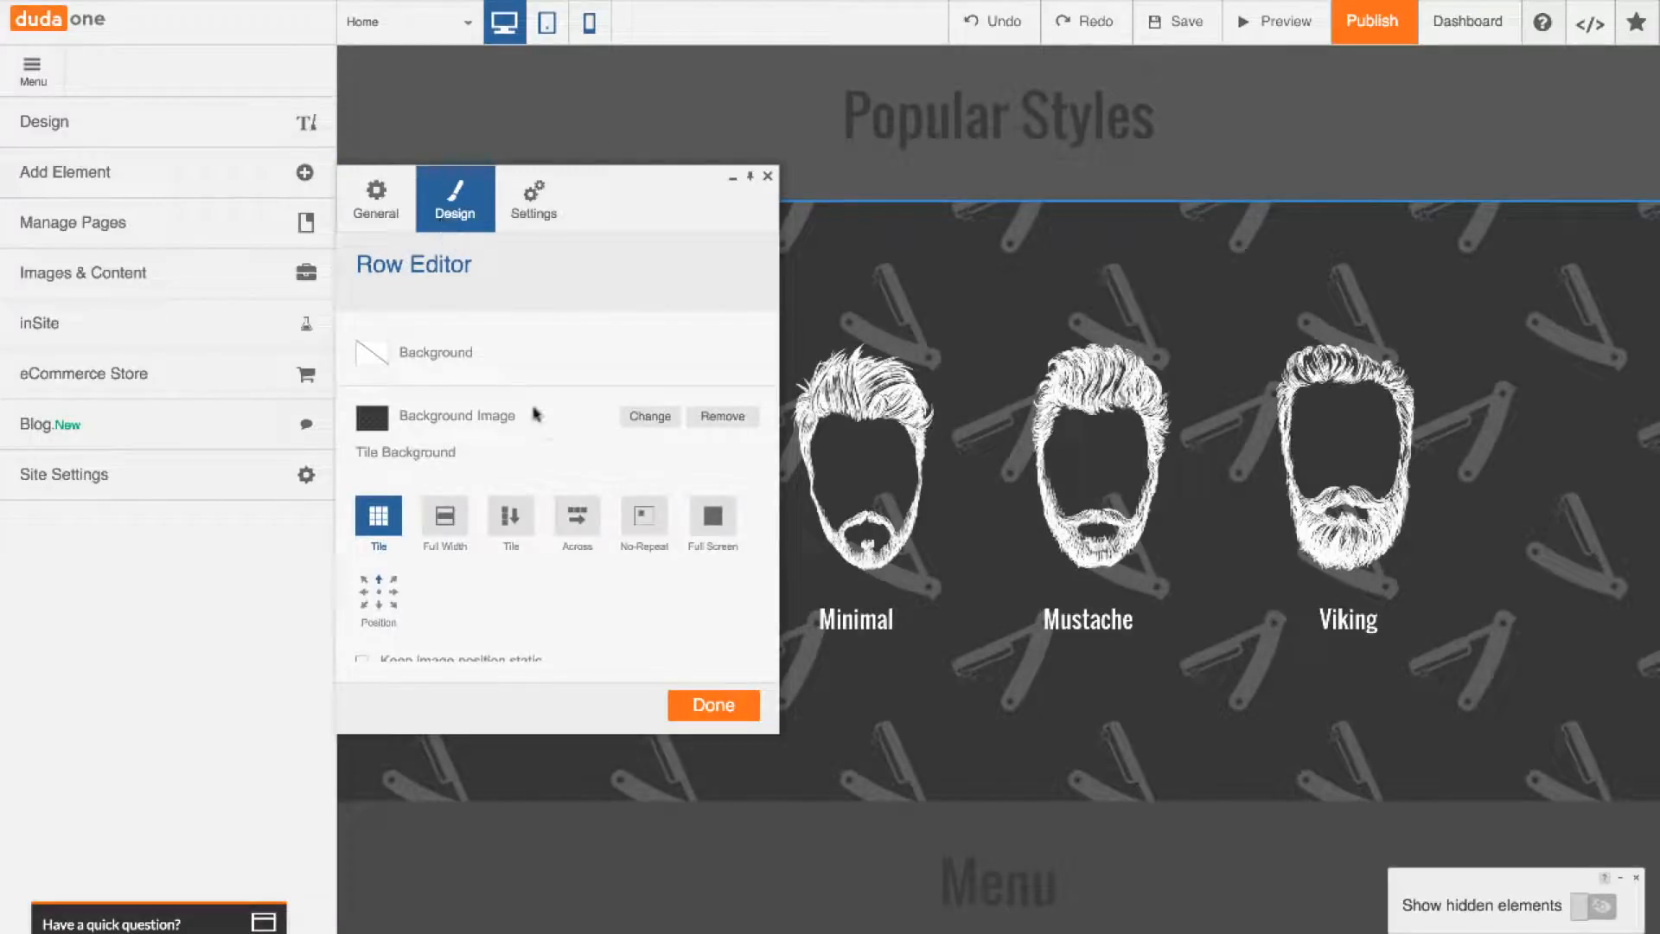
{"action": "scroll", "coordinate": [562, 580], "scroll_direction": "down", "scroll_amount": 2}
{"action": "scroll", "coordinate": [563, 579], "scroll_direction": "down", "scroll_amount": 1}
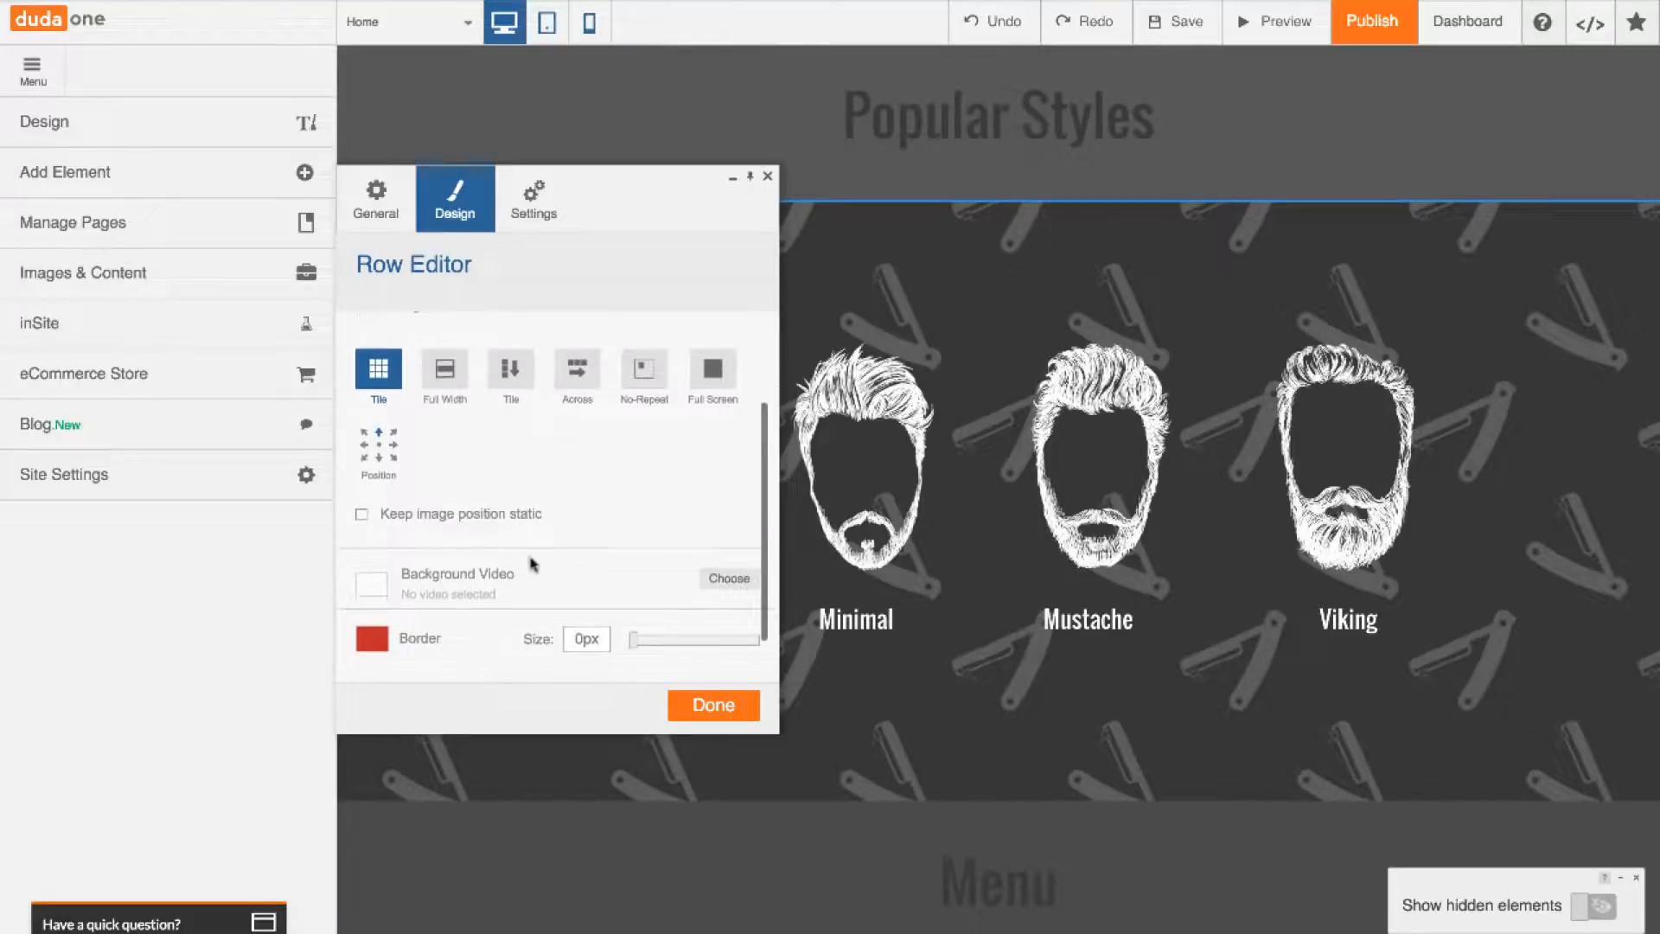
{"action": "mouse_move", "coordinate": [511, 524]}
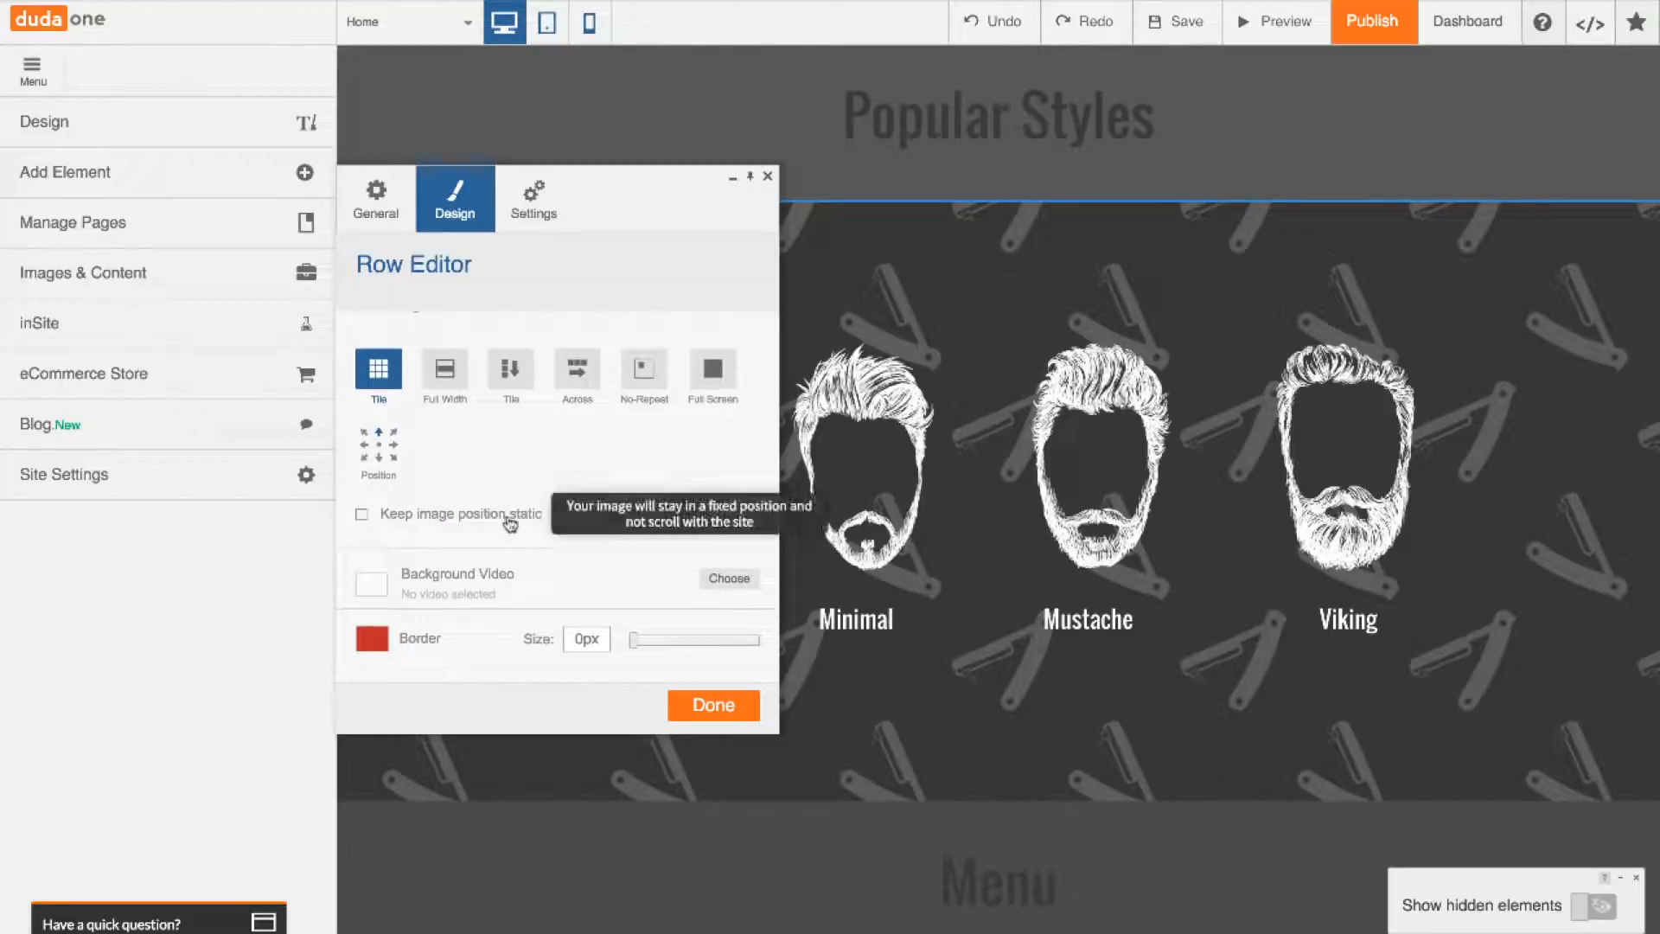
{"action": "left_click", "coordinate": [463, 523]}
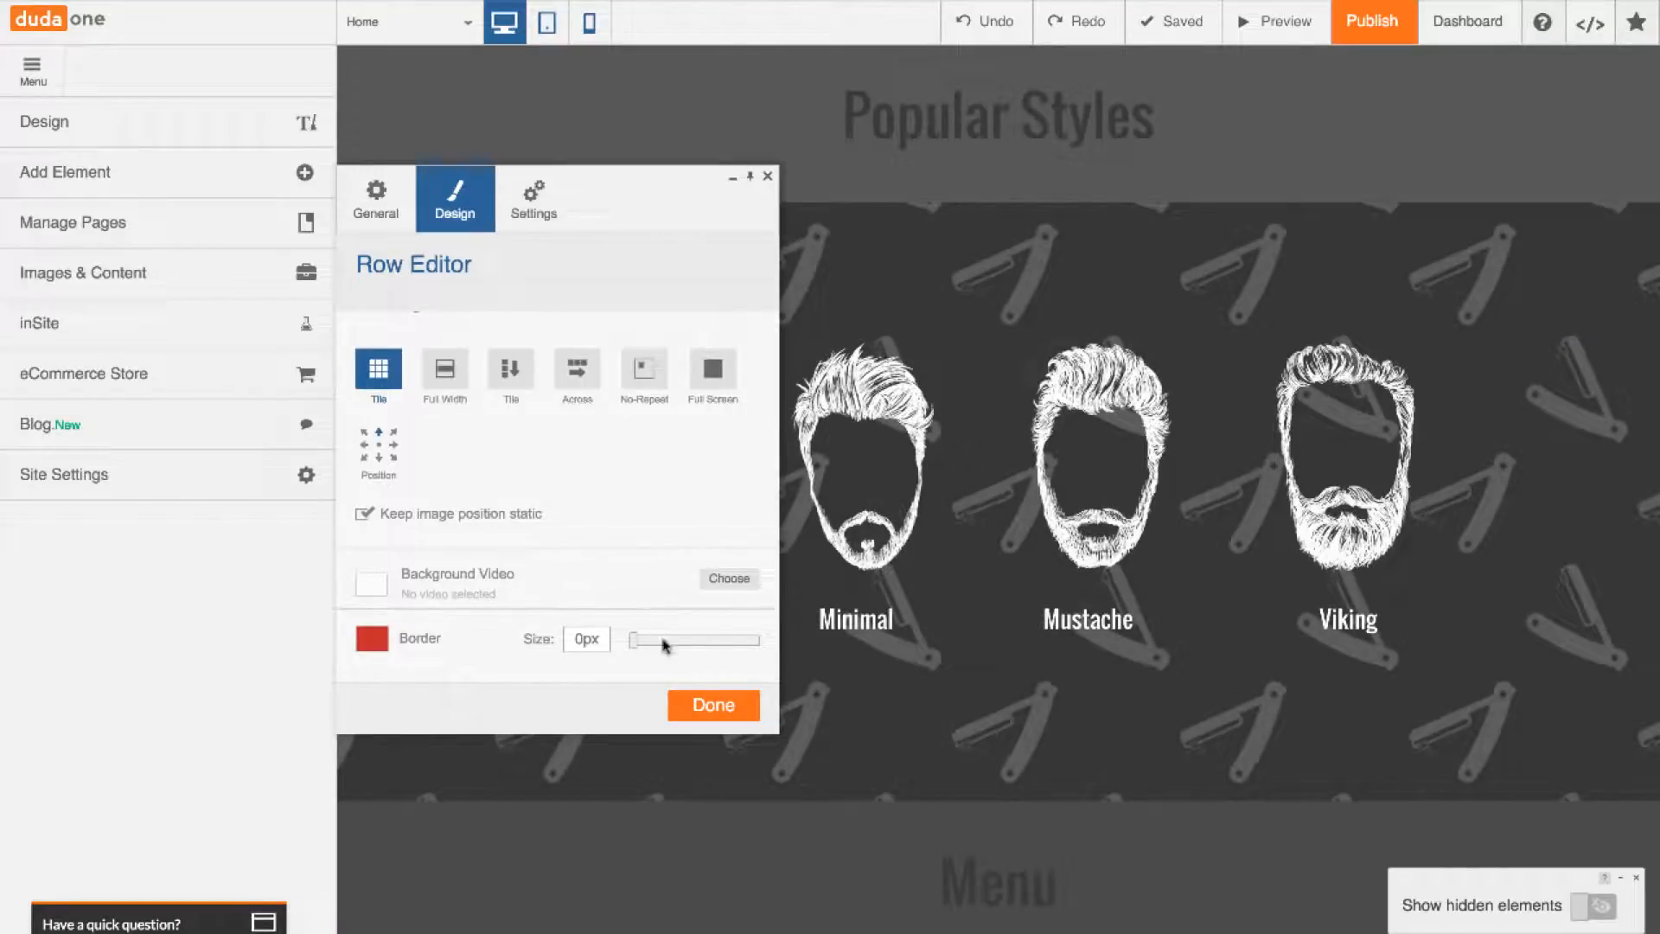
{"action": "left_click", "coordinate": [717, 706]}
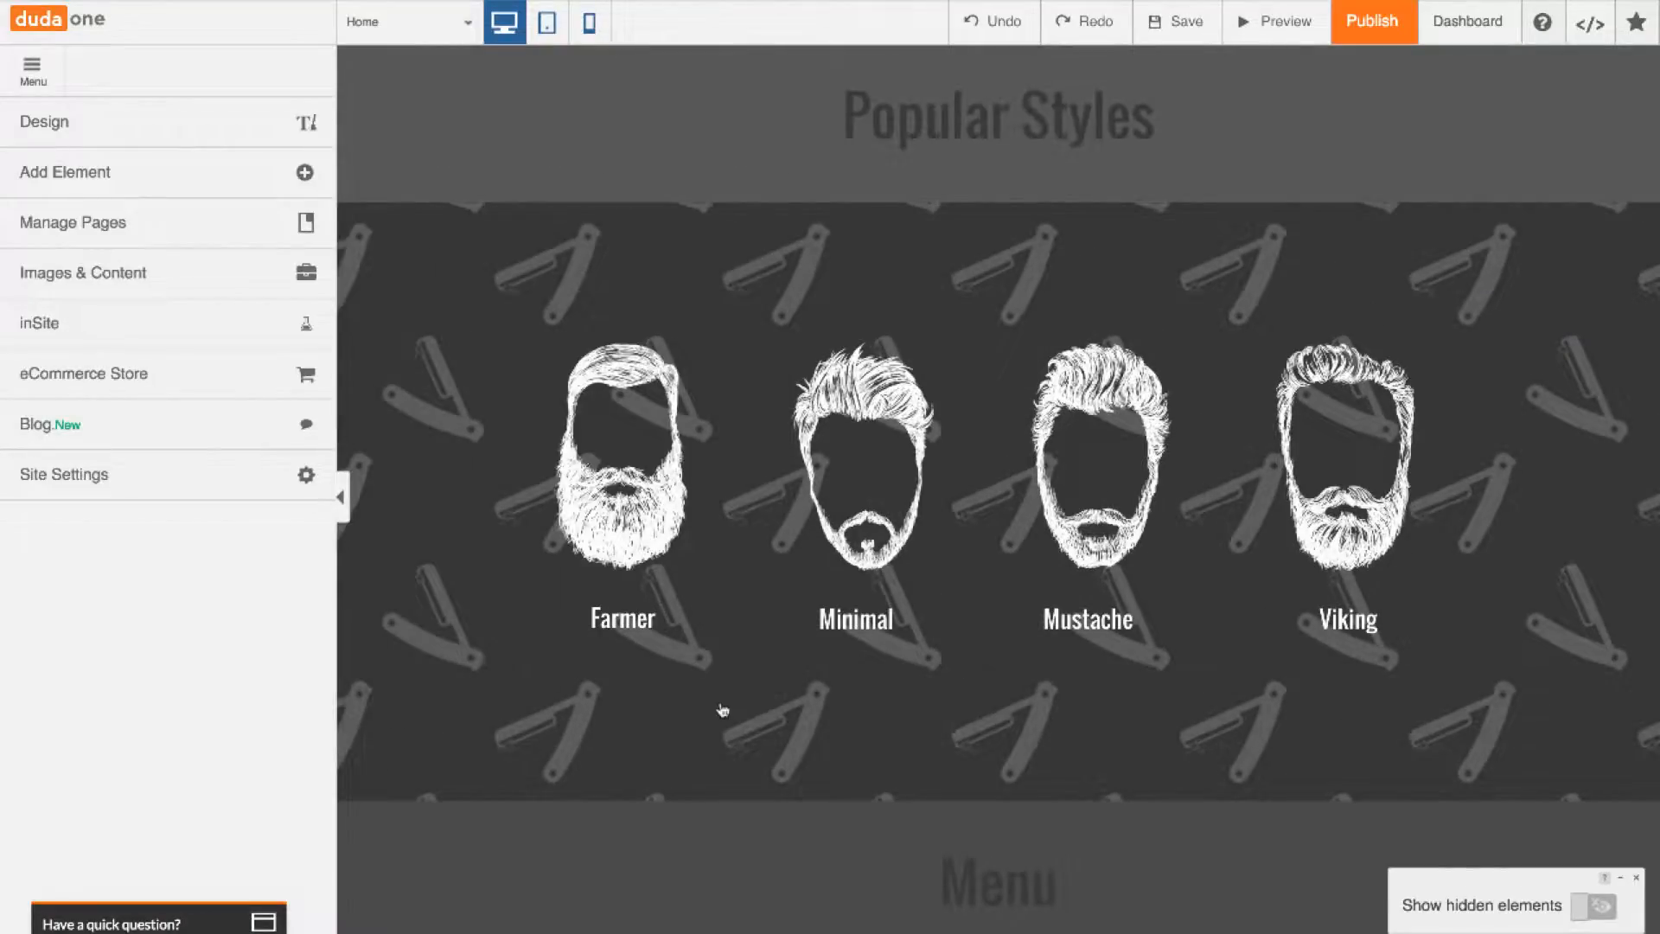
Examine how the static razor background behaves against the Menu row's background while browsing the home page
{"action": "scroll", "coordinate": [722, 710], "scroll_direction": "up", "scroll_amount": 5}
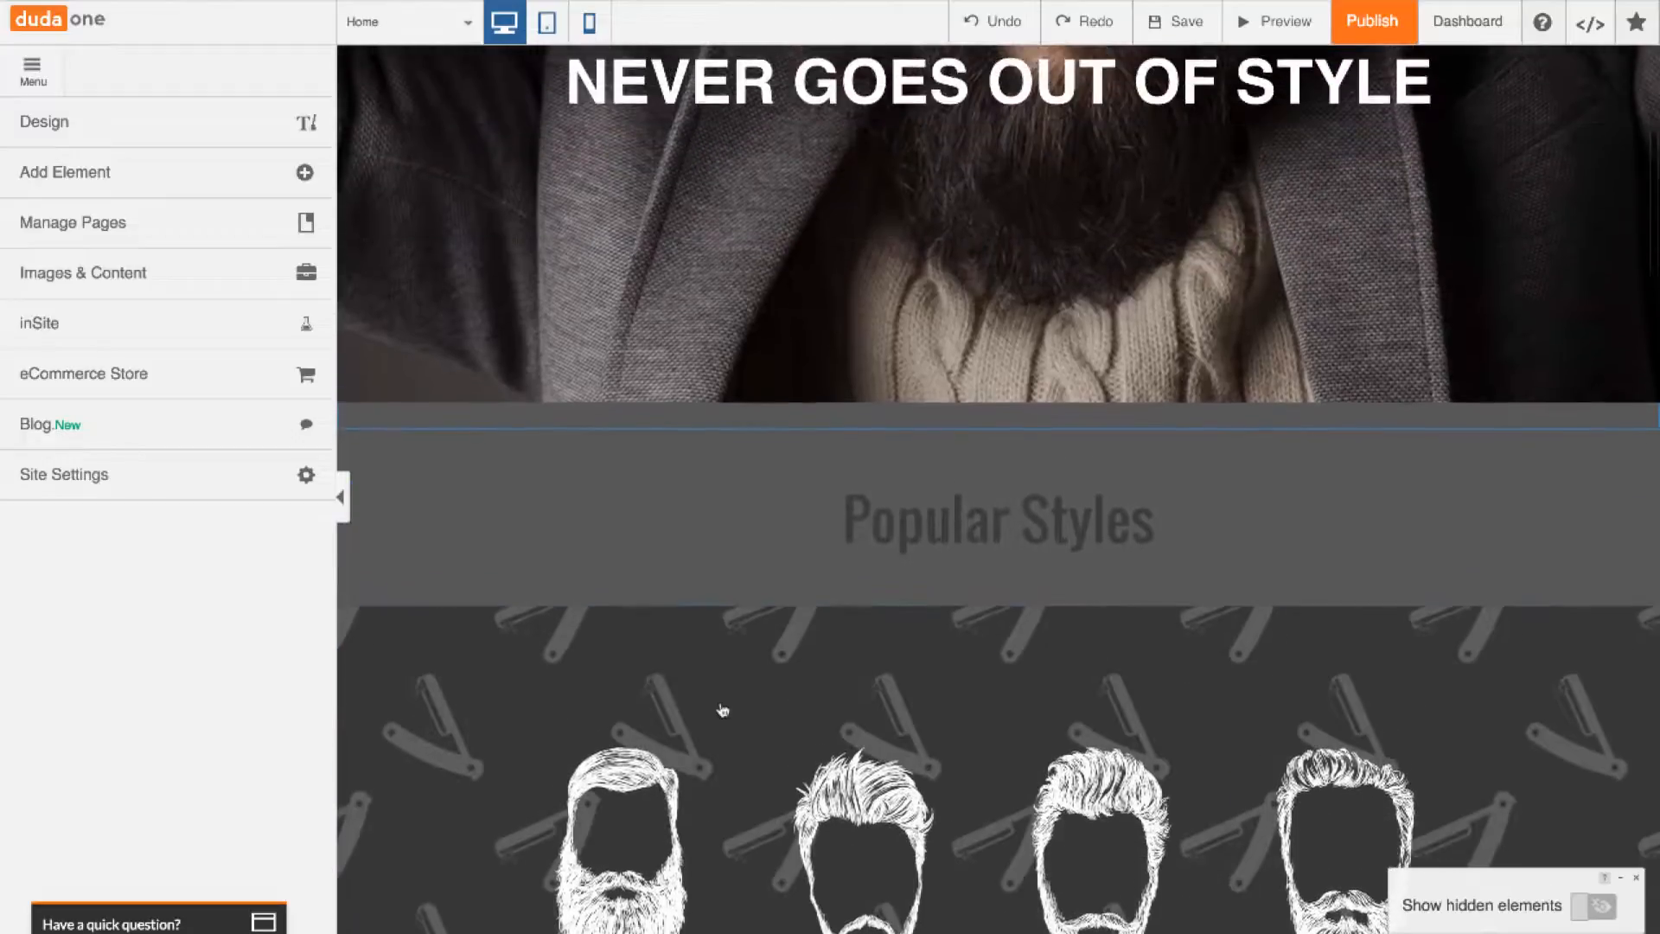
{"action": "scroll", "coordinate": [722, 710], "scroll_direction": "down", "scroll_amount": 1}
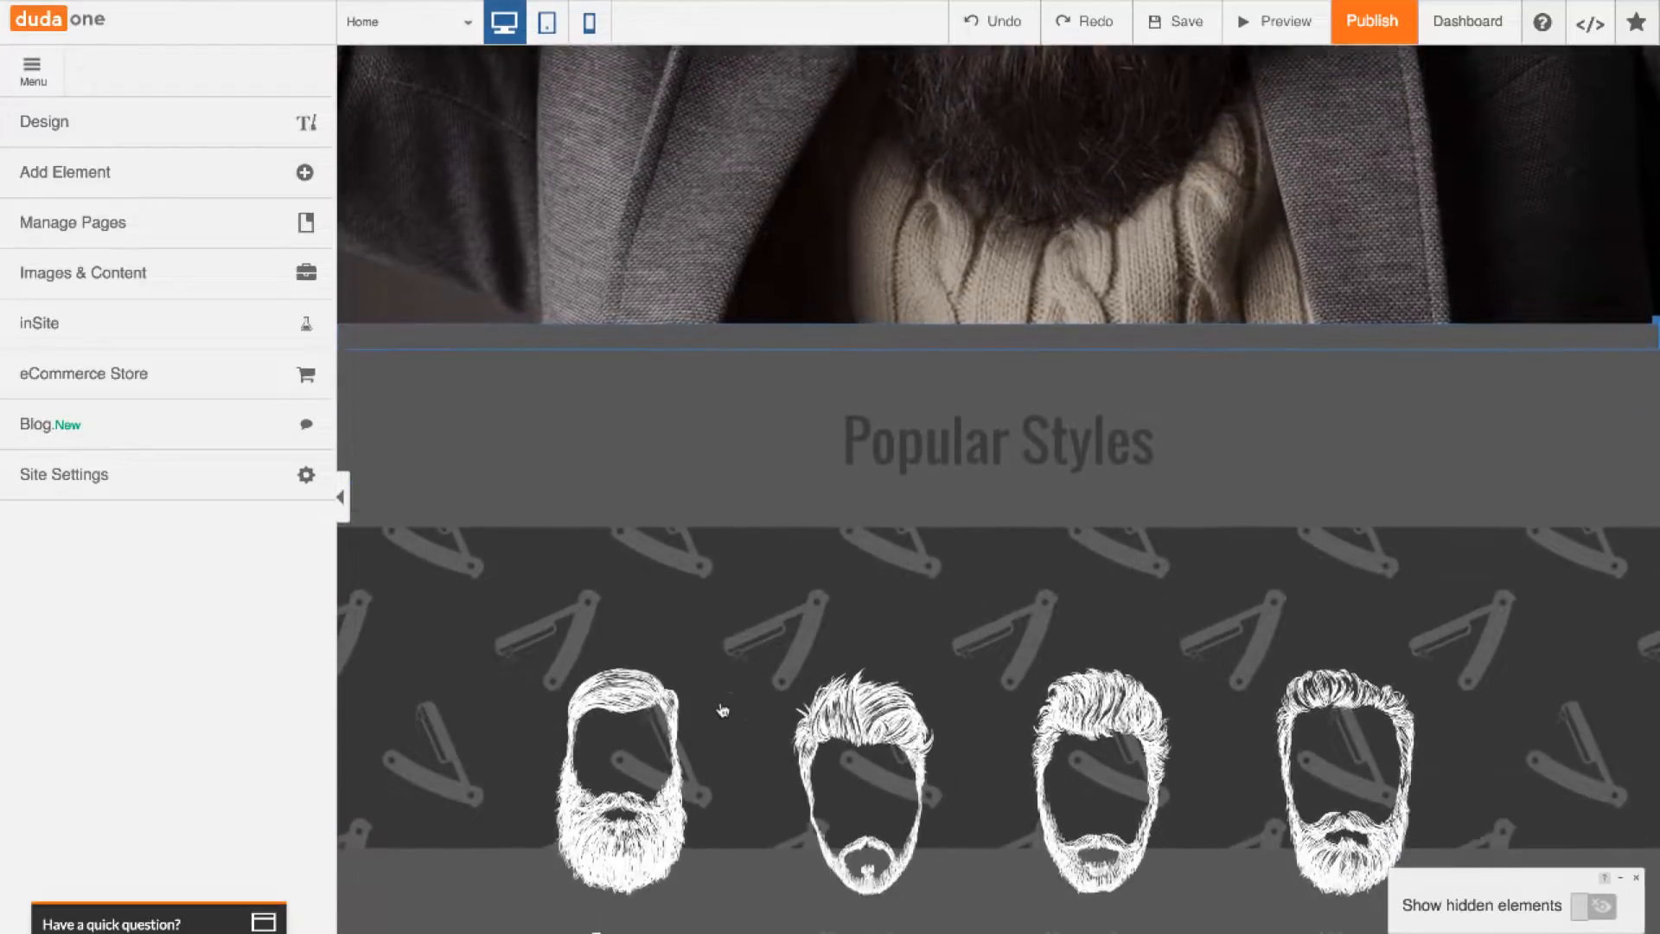
{"action": "scroll", "coordinate": [722, 710], "scroll_direction": "down", "scroll_amount": 4}
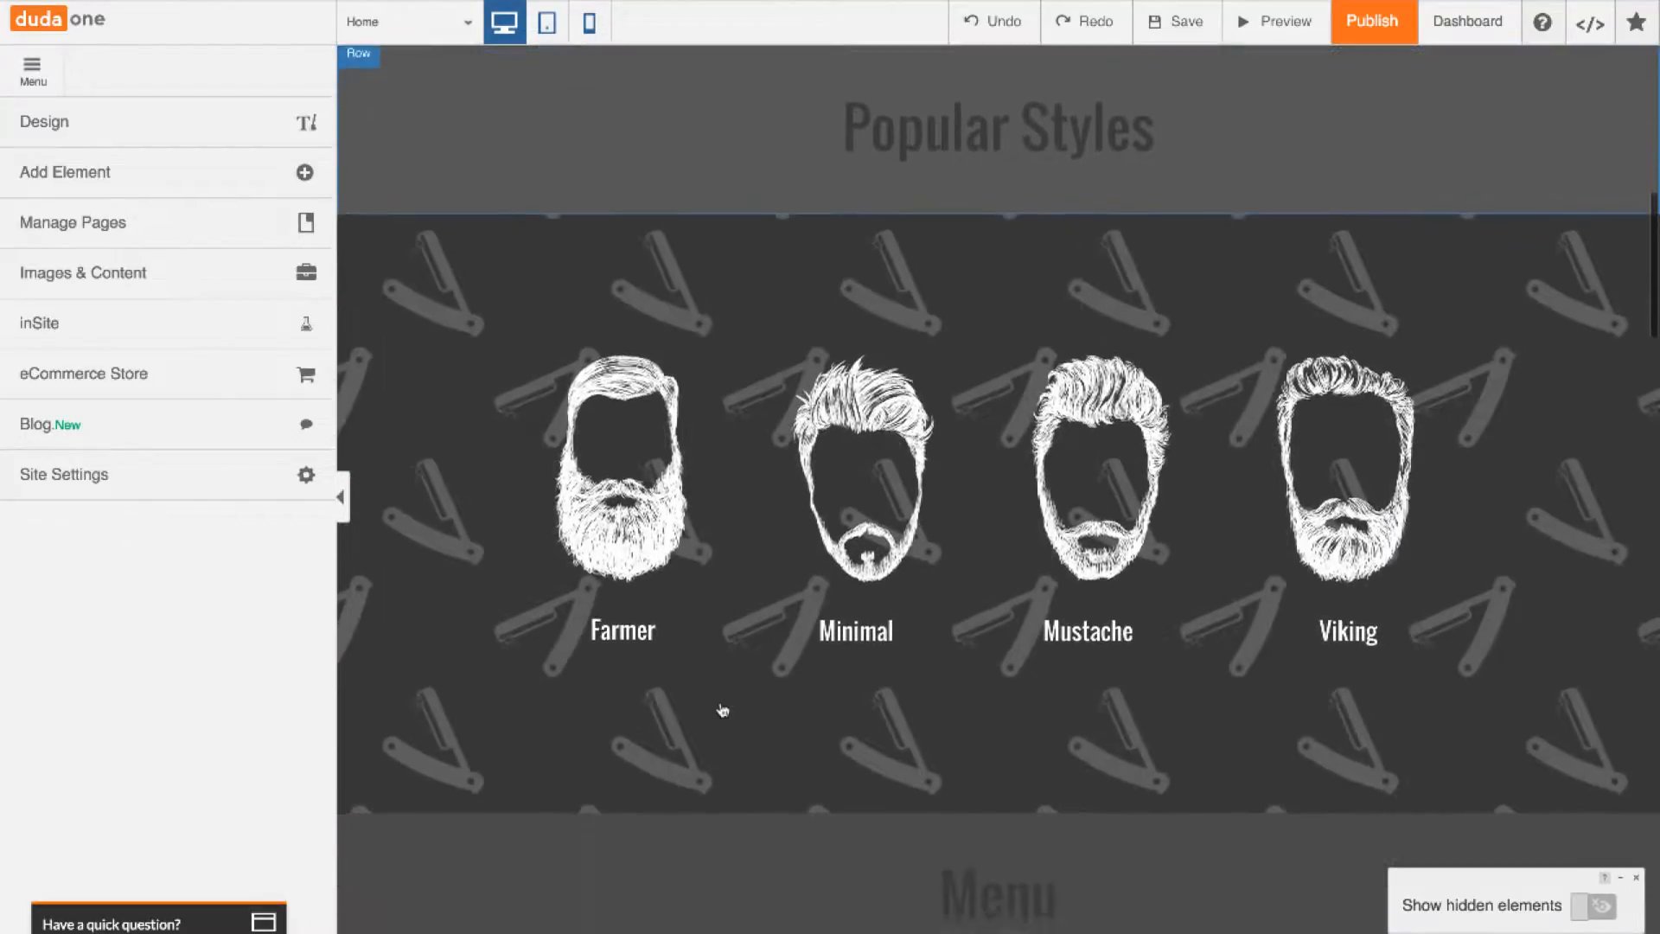
{"action": "scroll", "coordinate": [721, 710], "scroll_direction": "down", "scroll_amount": 5}
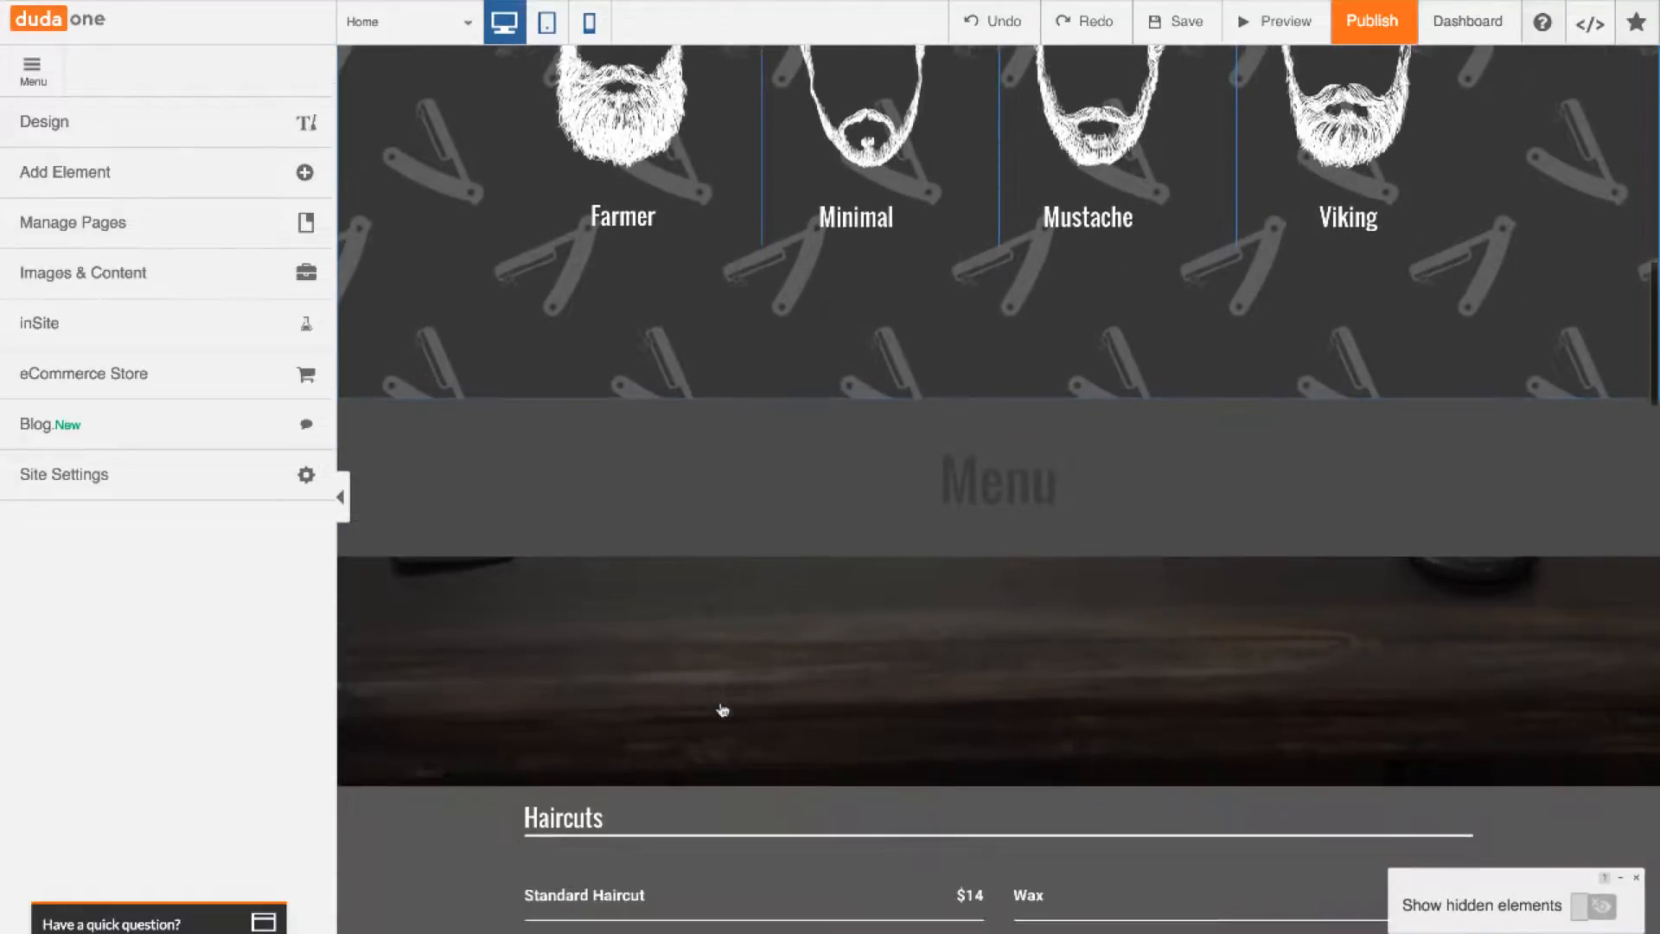
{"action": "scroll", "coordinate": [722, 709], "scroll_direction": "down", "scroll_amount": 2}
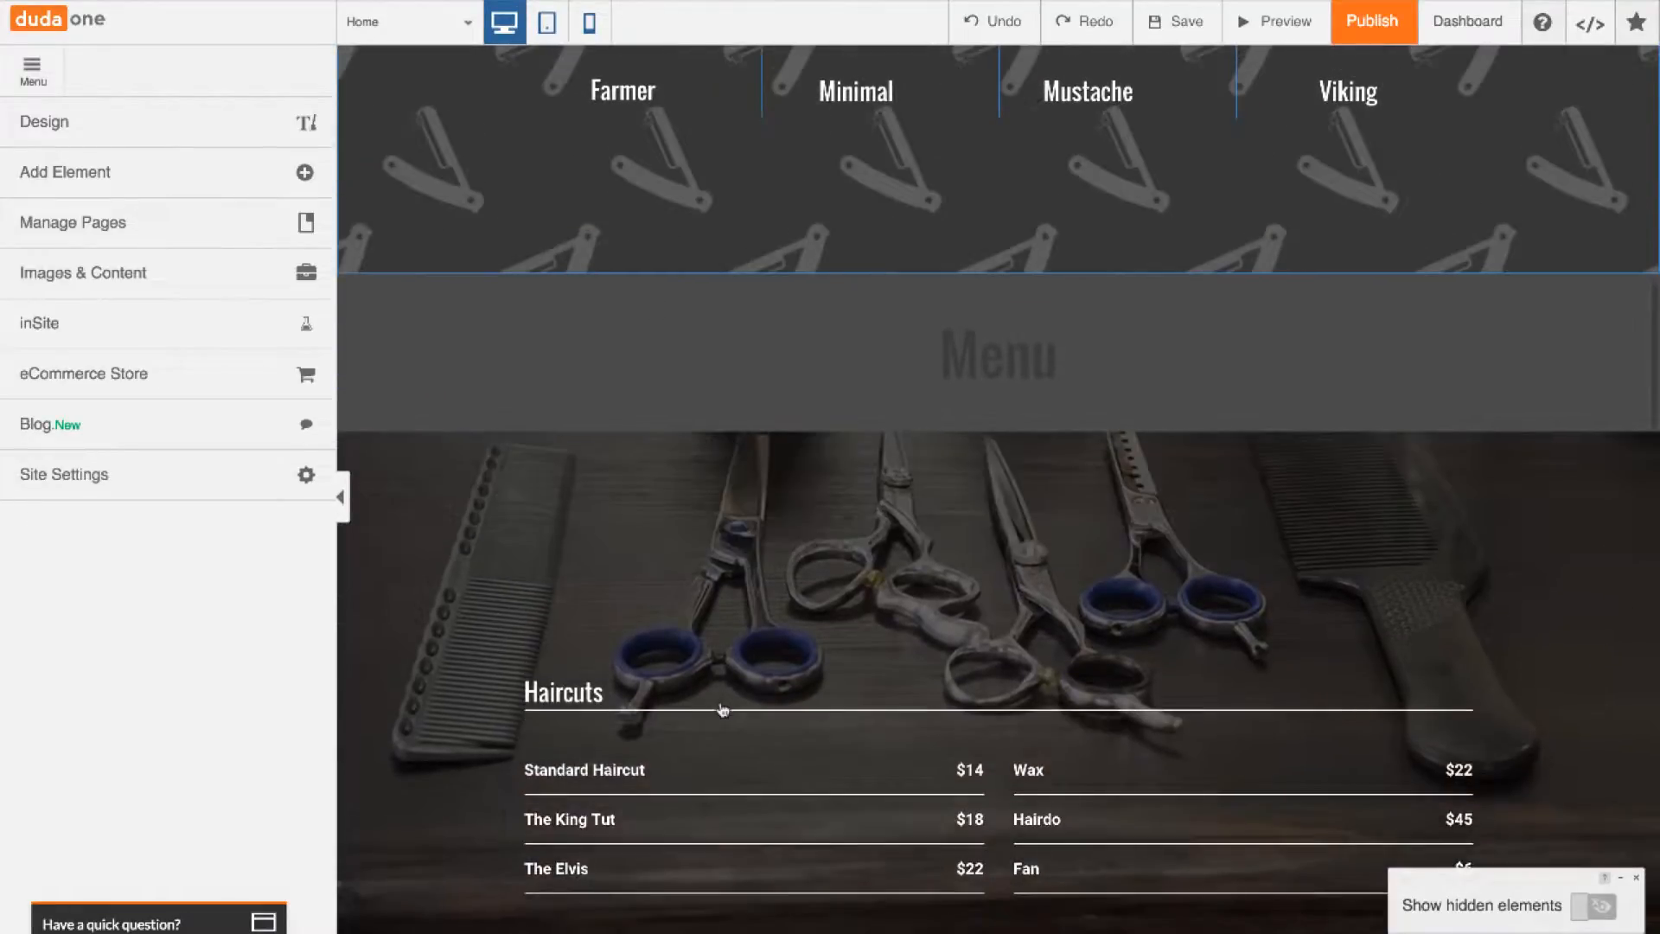
{"action": "scroll", "coordinate": [722, 710], "scroll_direction": "up", "scroll_amount": 6}
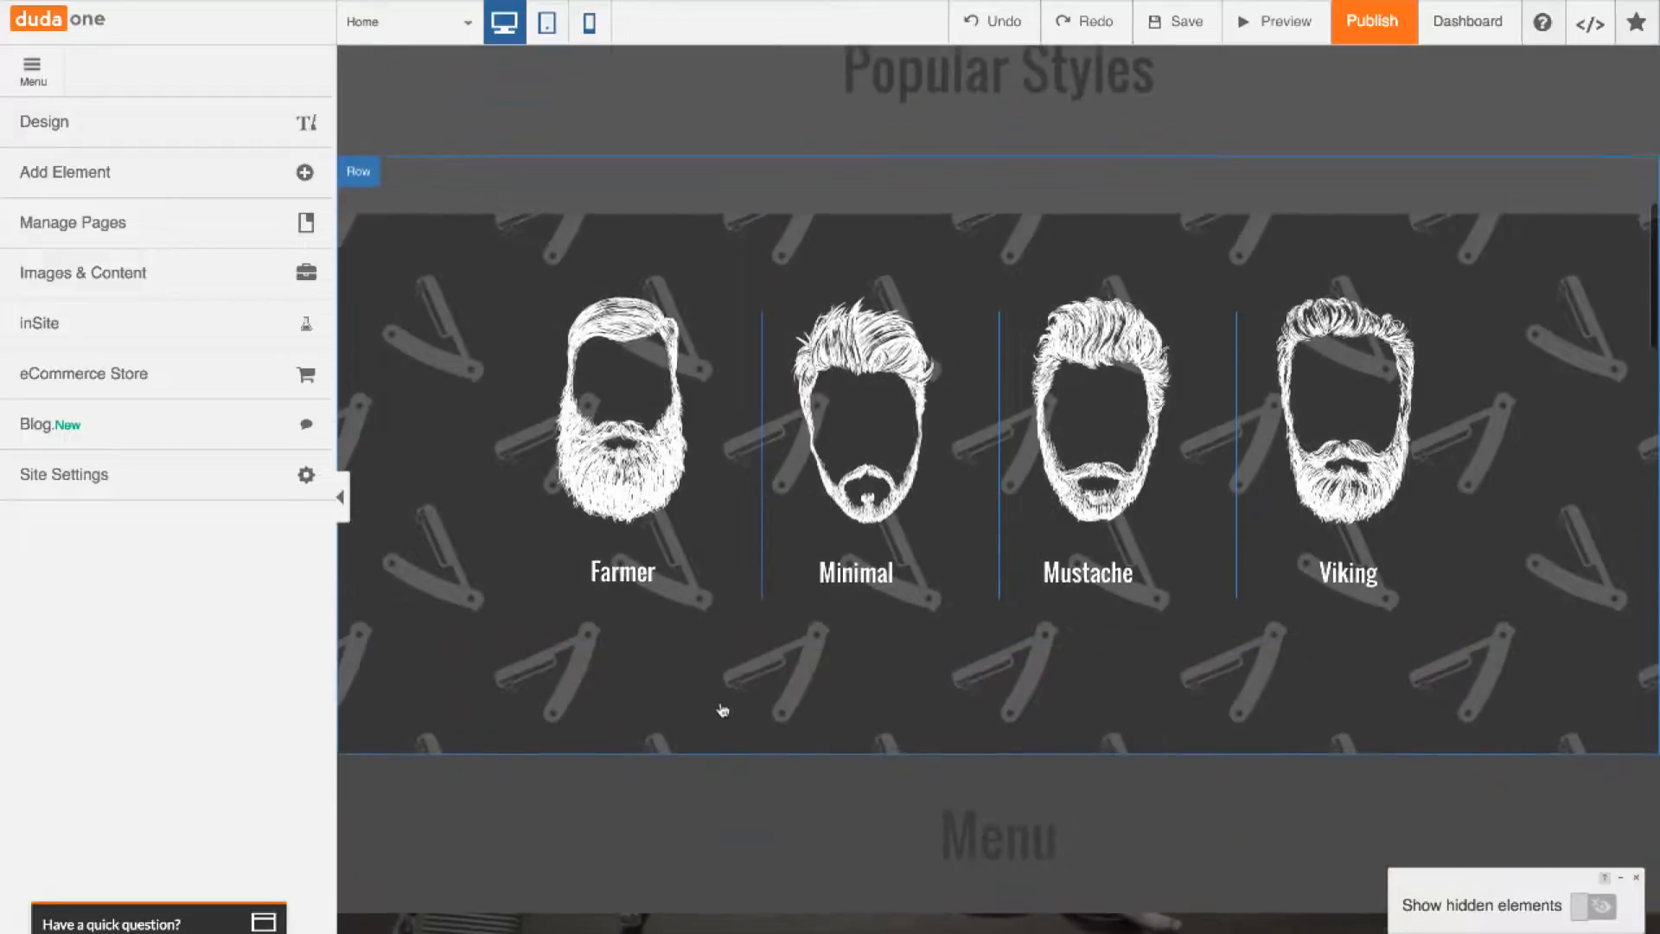
Add an empty row directly beneath the Barber Shop header, above the image slider
{"action": "scroll", "coordinate": [721, 709], "scroll_direction": "up", "scroll_amount": 11}
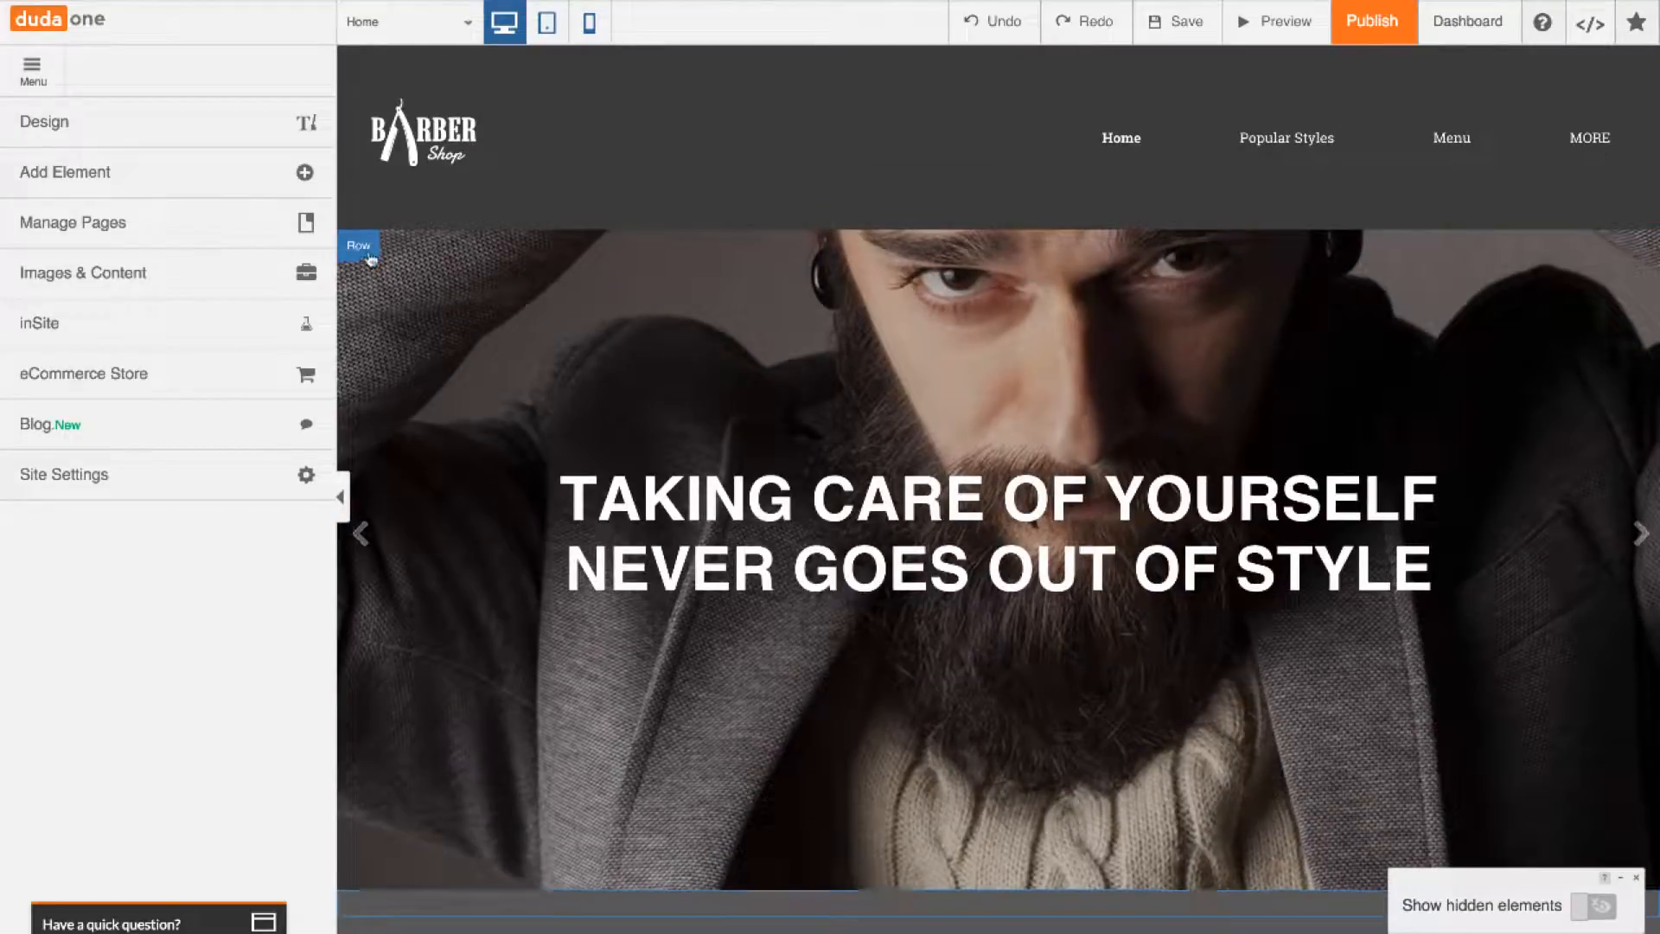
{"action": "left_click", "coordinate": [366, 252]}
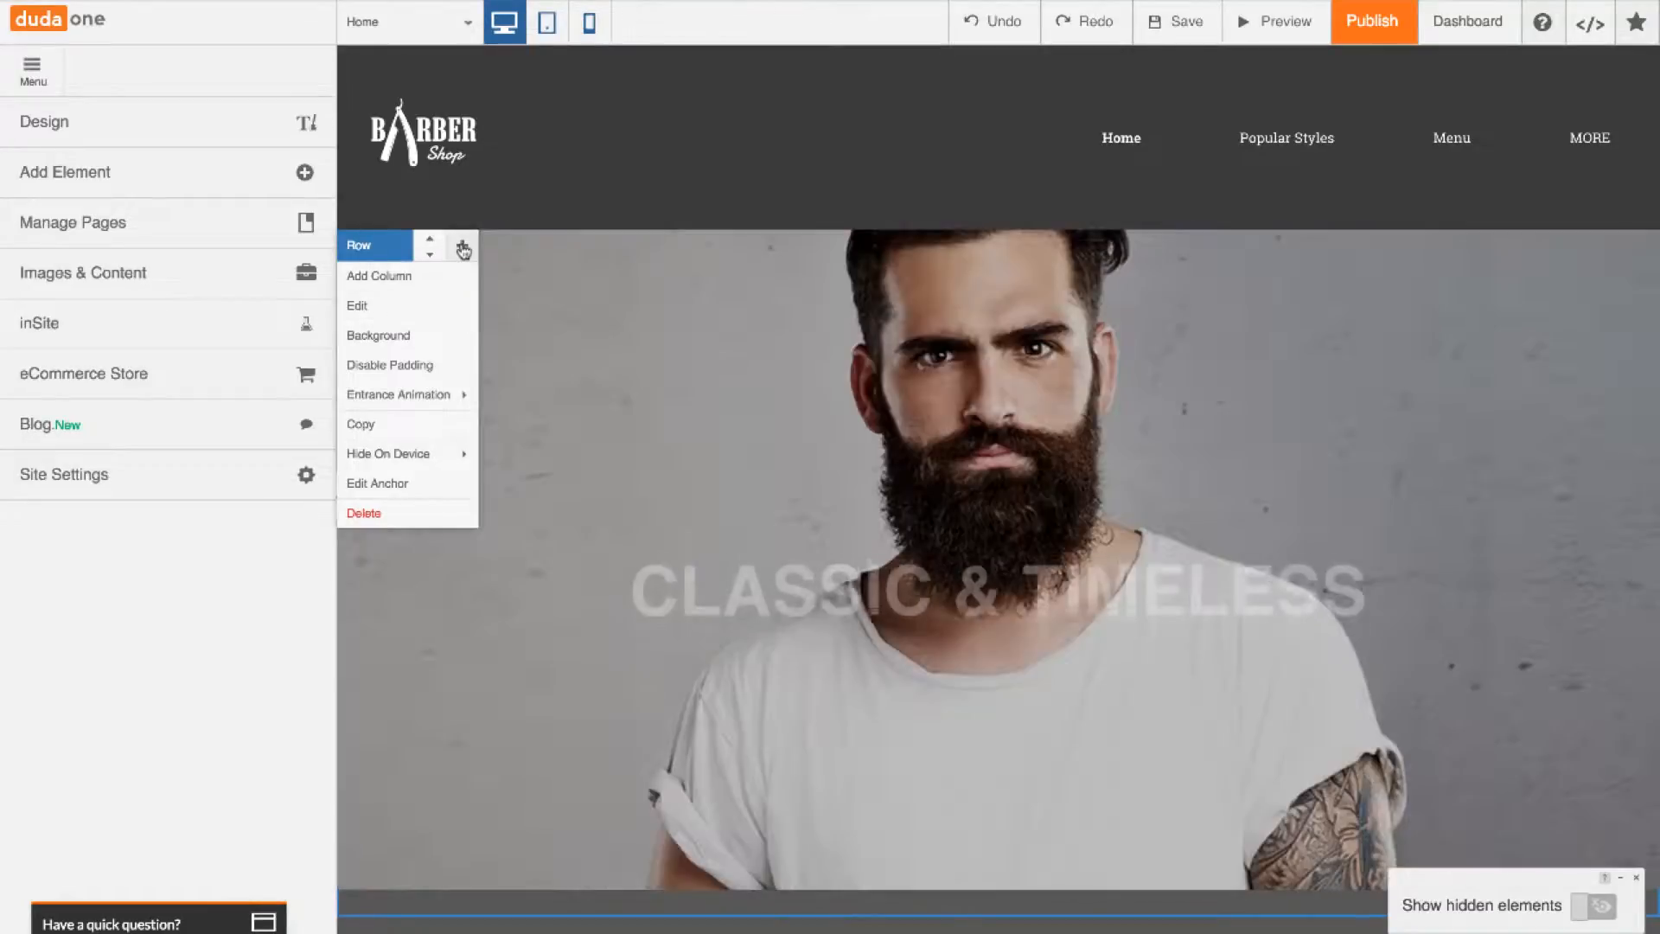
{"action": "left_click", "coordinate": [463, 249]}
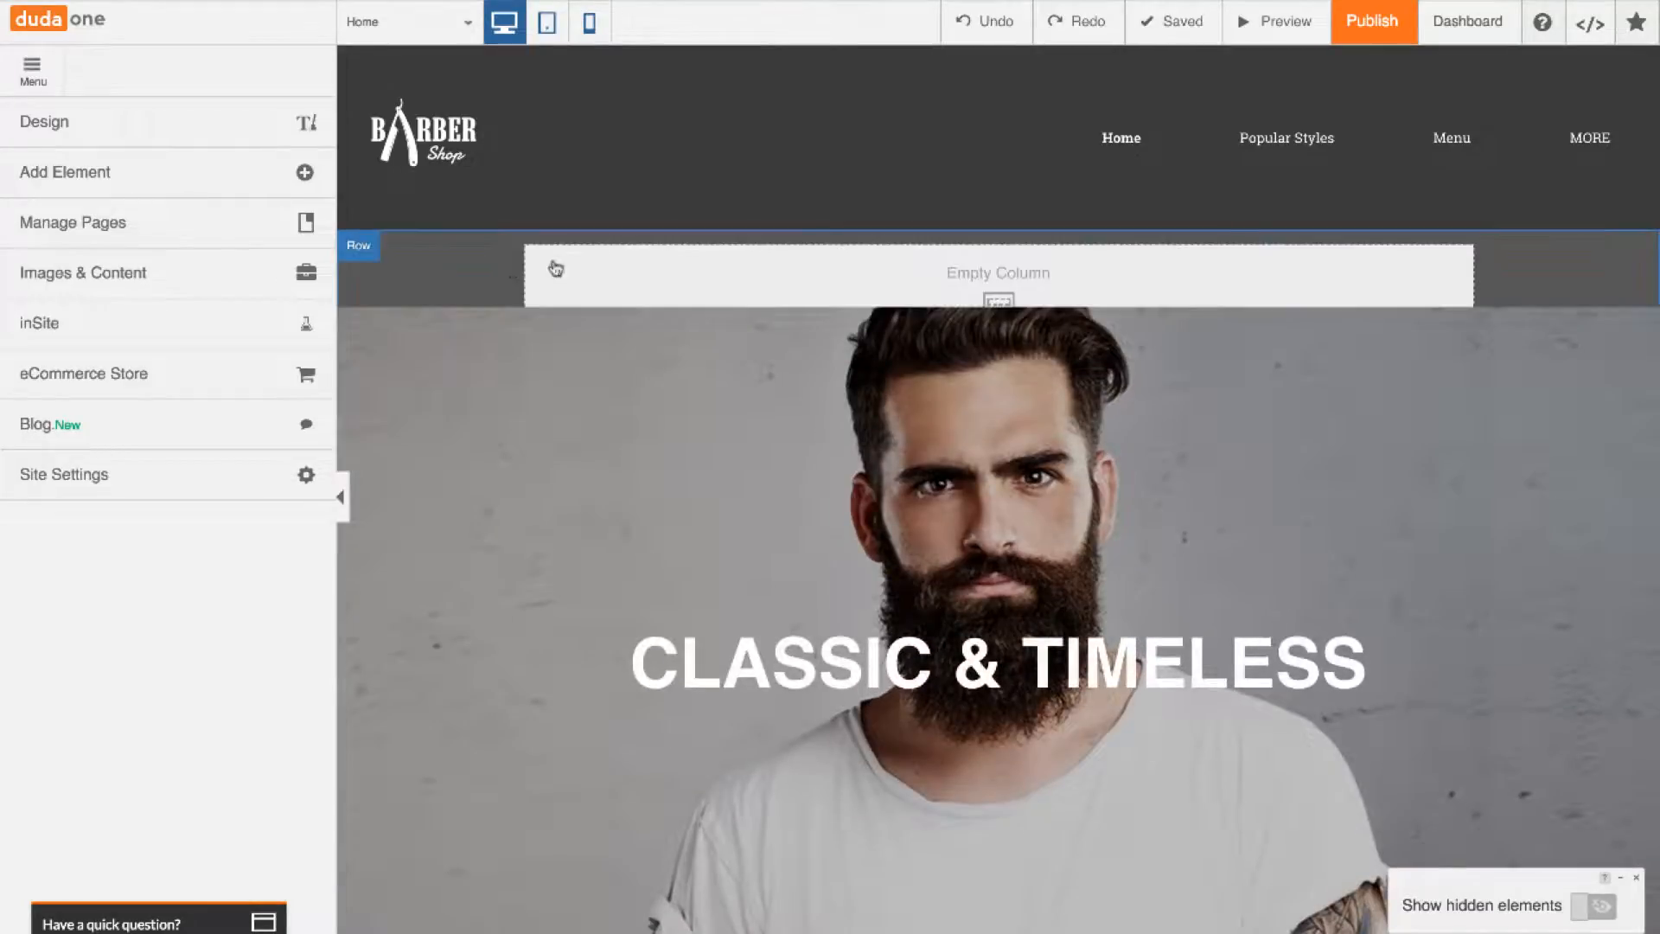
Set the new row's background image to a_Heart_sand.jpg from the gallery, move the slider down, and stretch the row much taller
{"action": "left_click", "coordinate": [367, 251]}
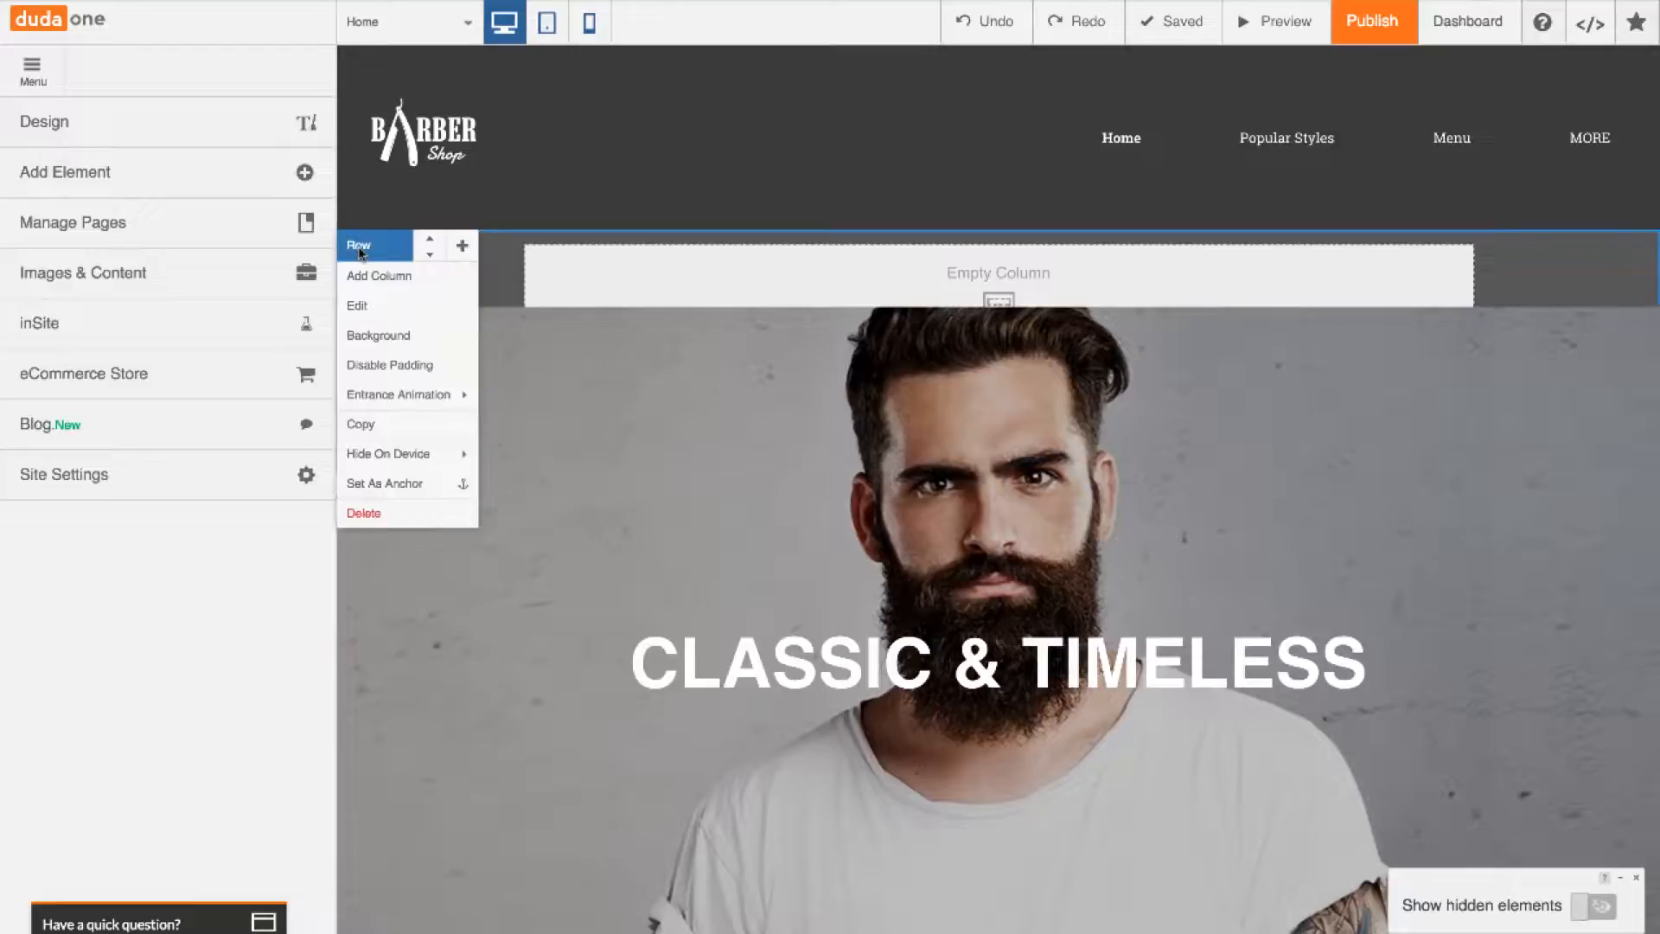
{"action": "left_click", "coordinate": [401, 334]}
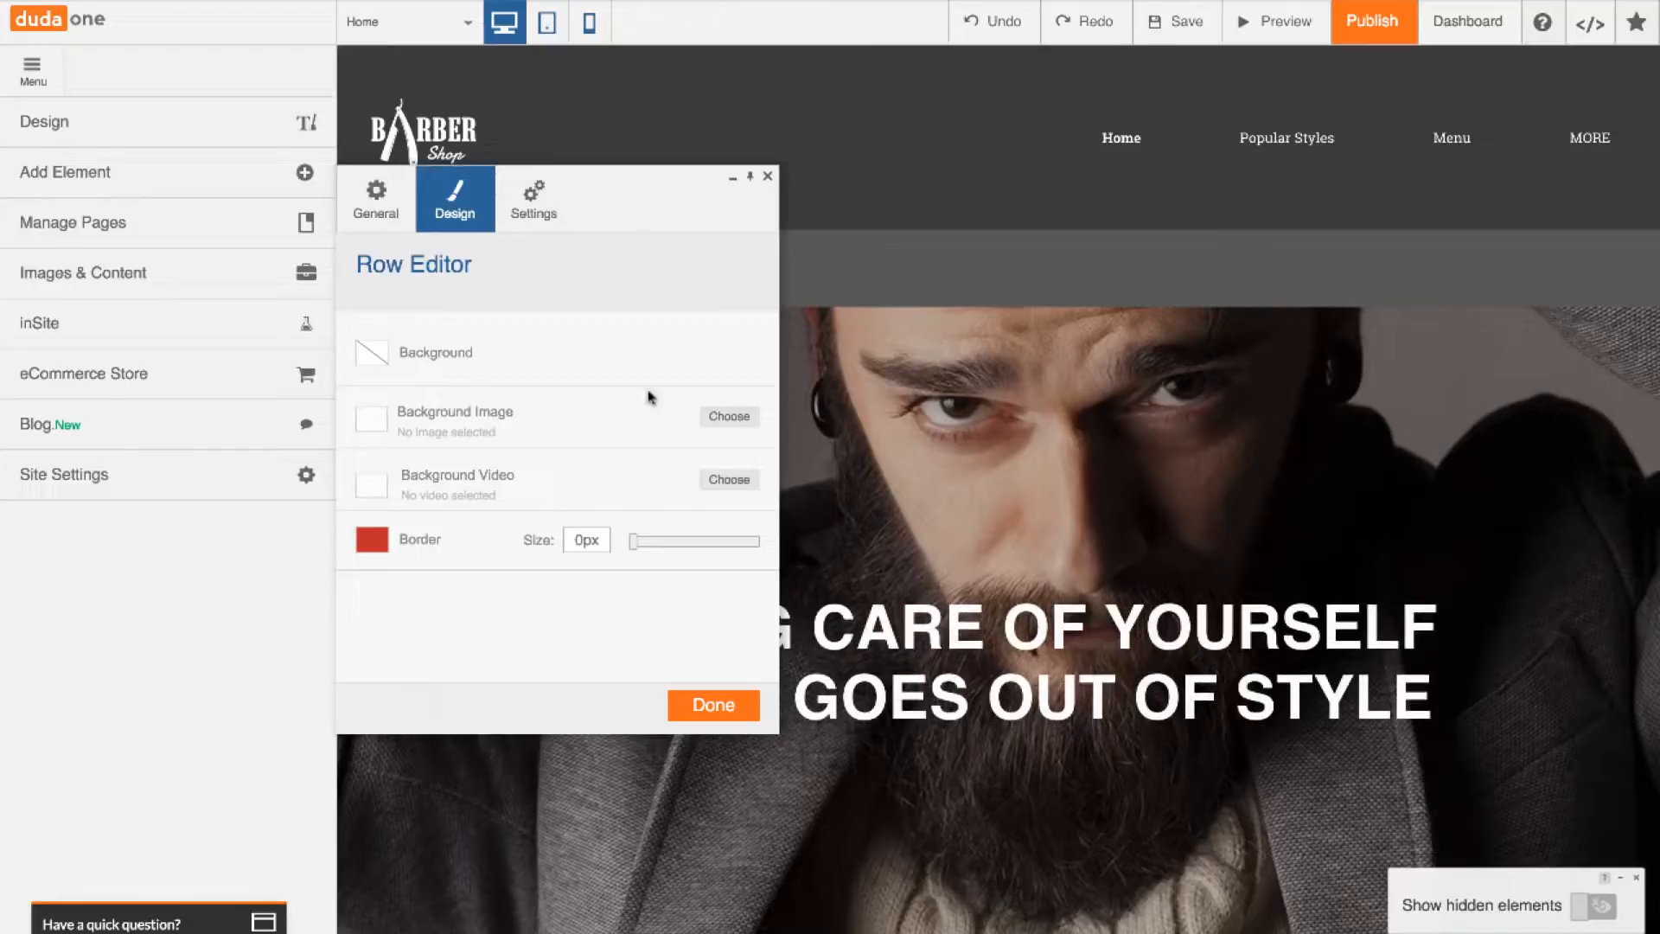
{"action": "left_click", "coordinate": [731, 418]}
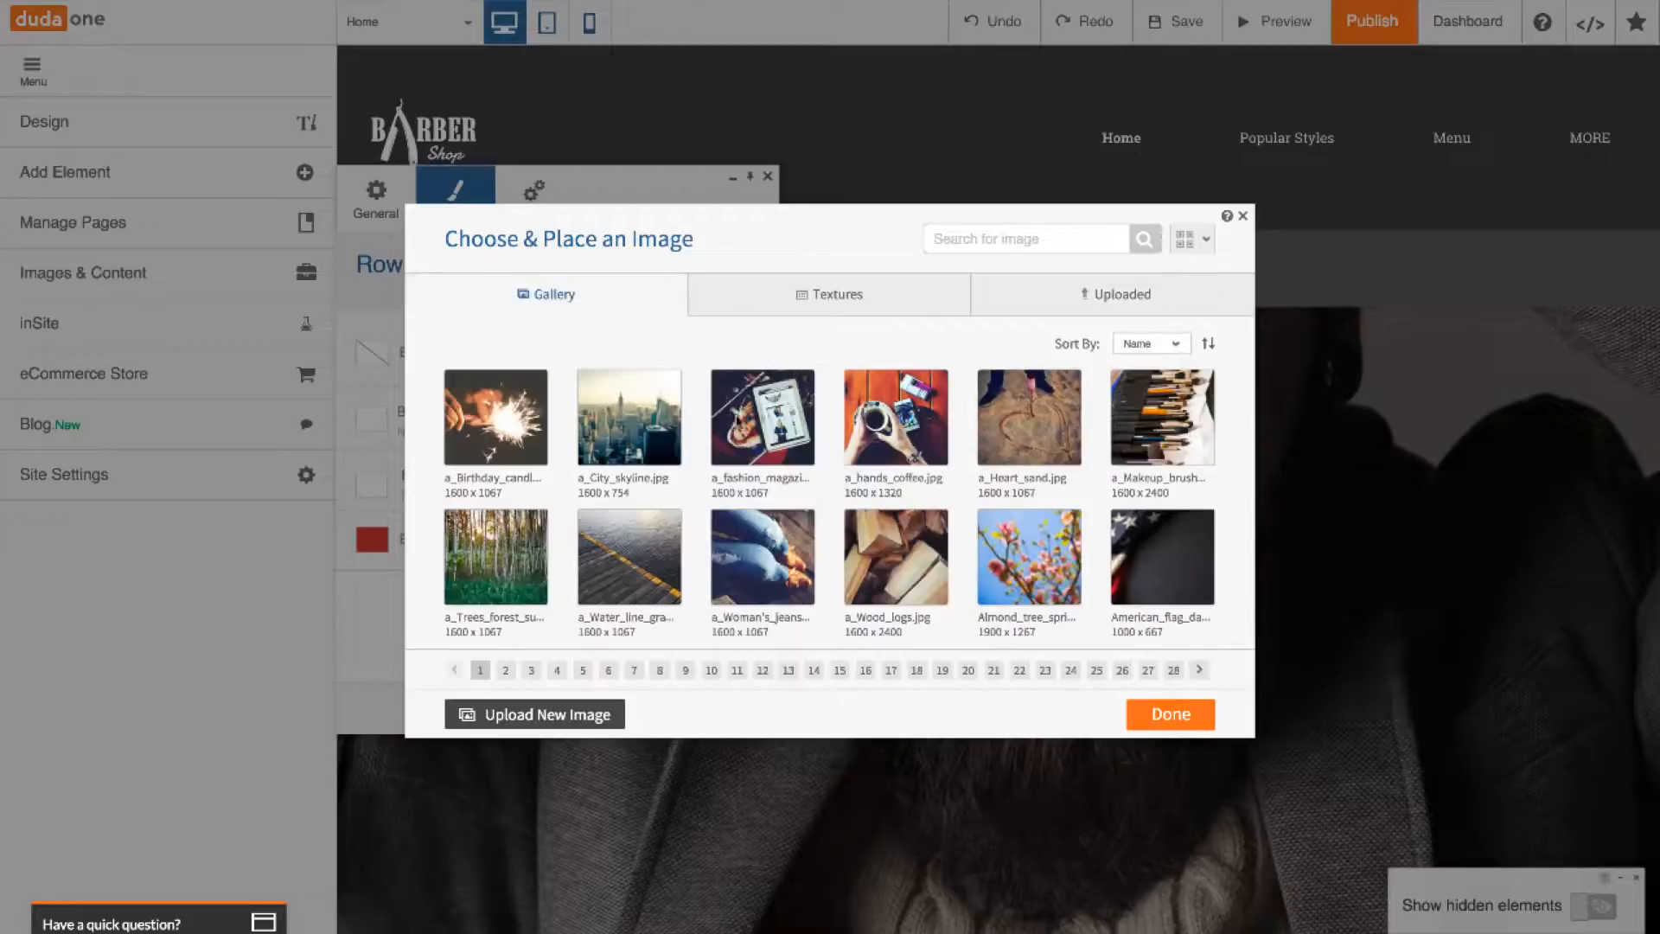
{"action": "mouse_move", "coordinate": [1018, 421]}
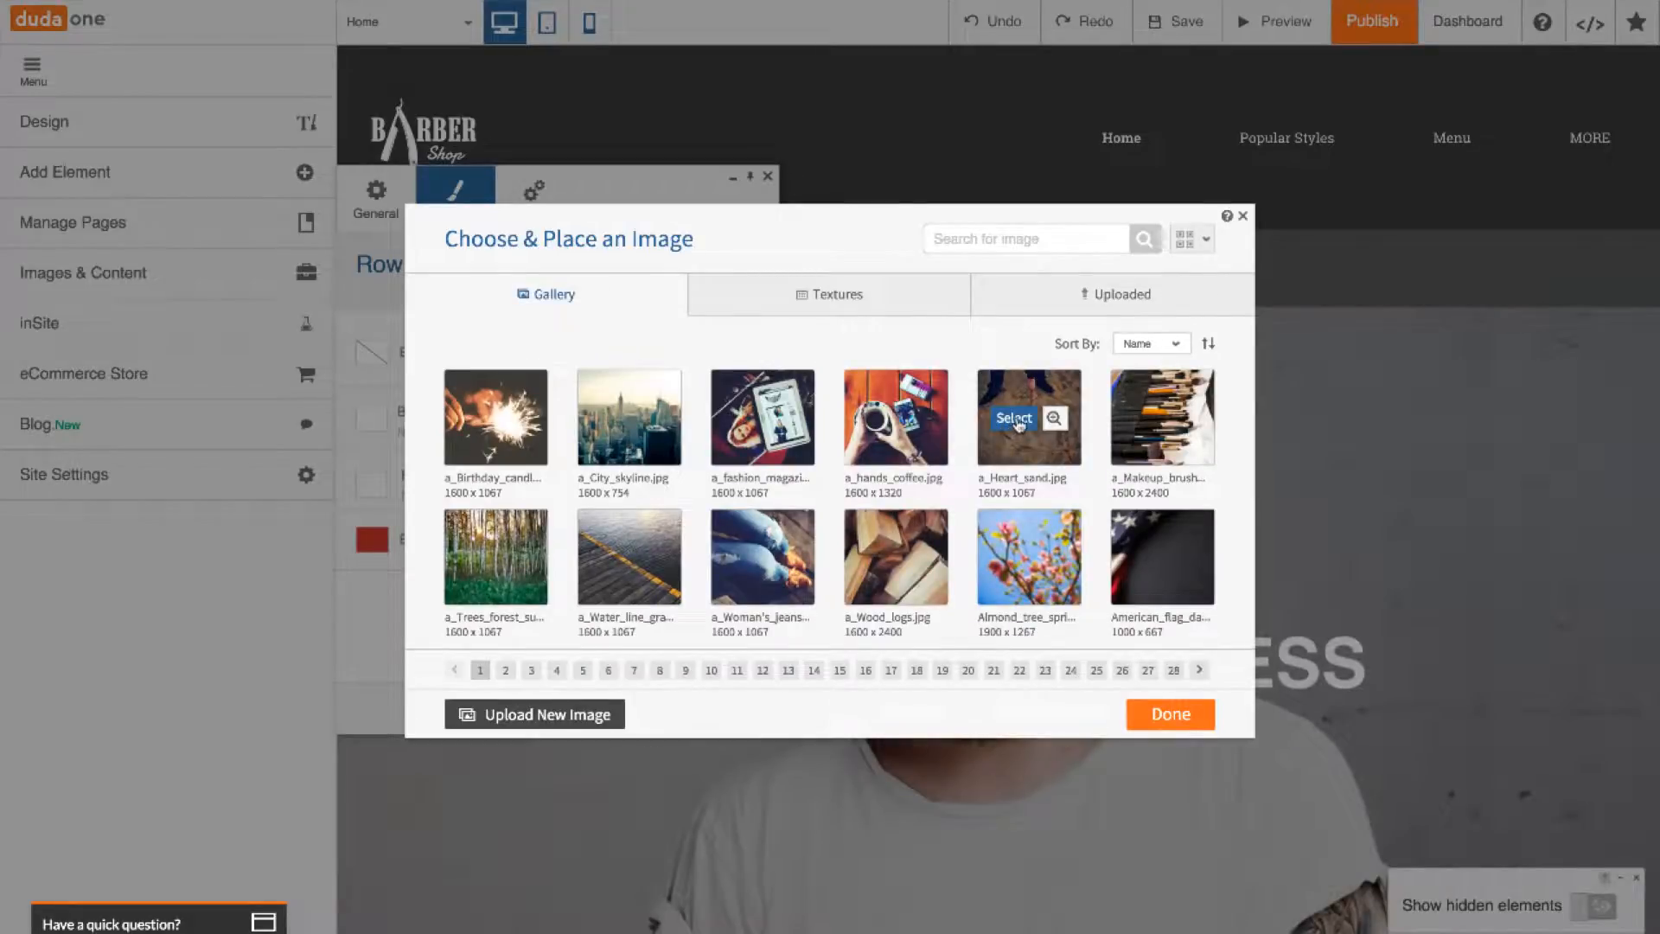
{"action": "left_click", "coordinate": [1015, 418]}
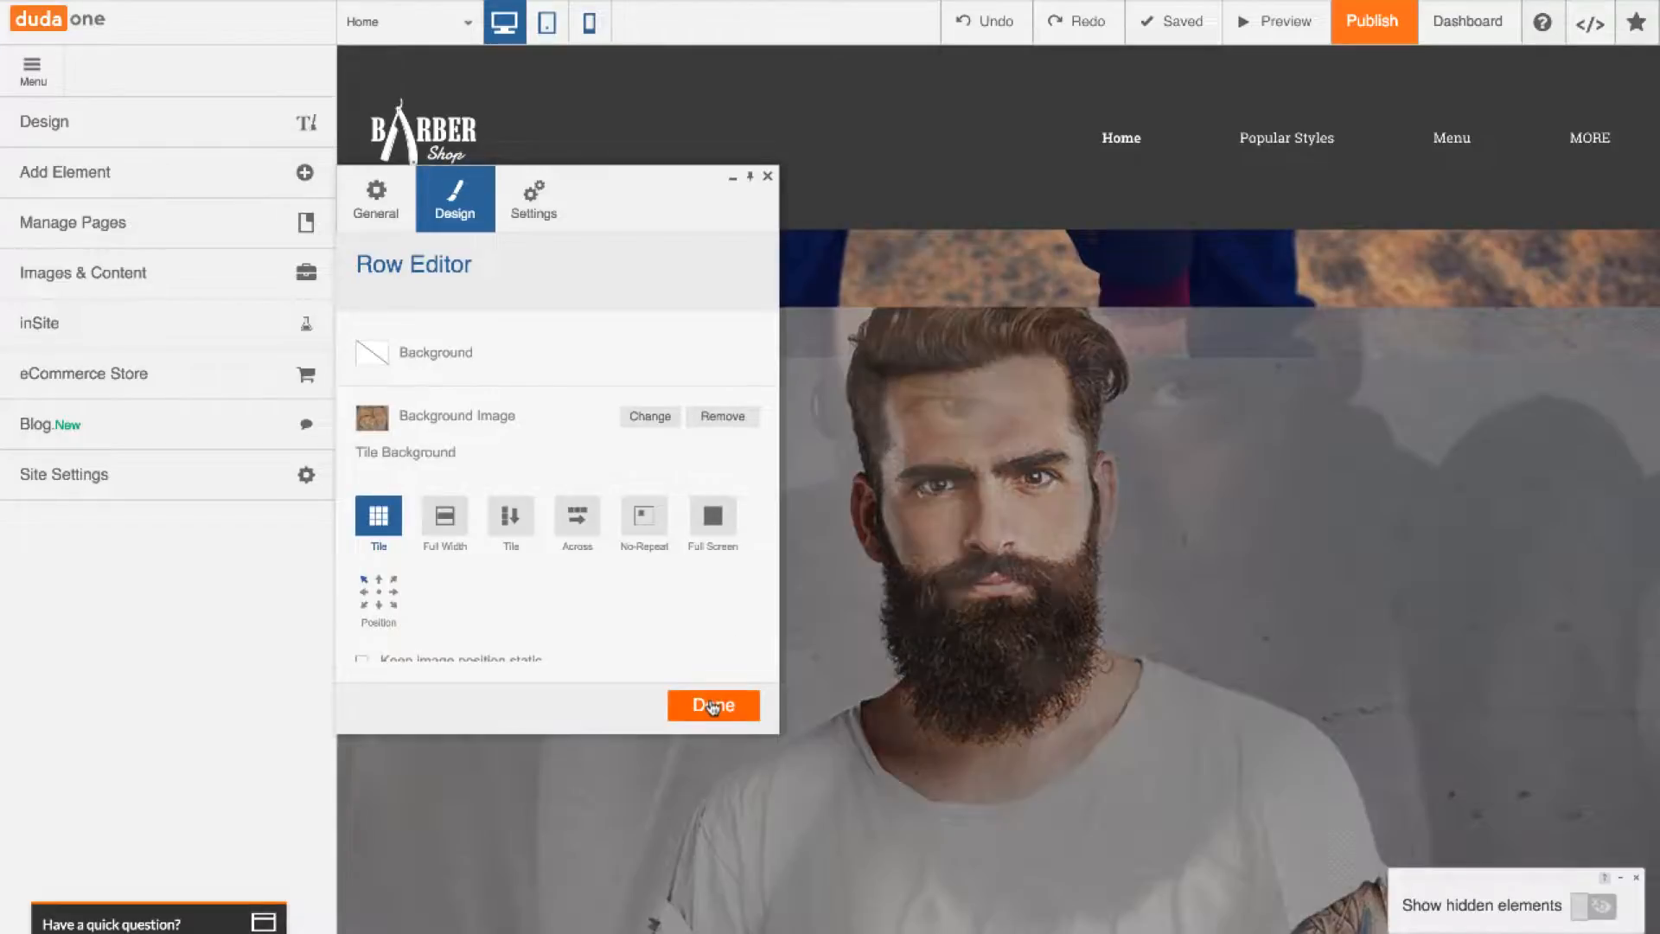
{"action": "left_click", "coordinate": [713, 704]}
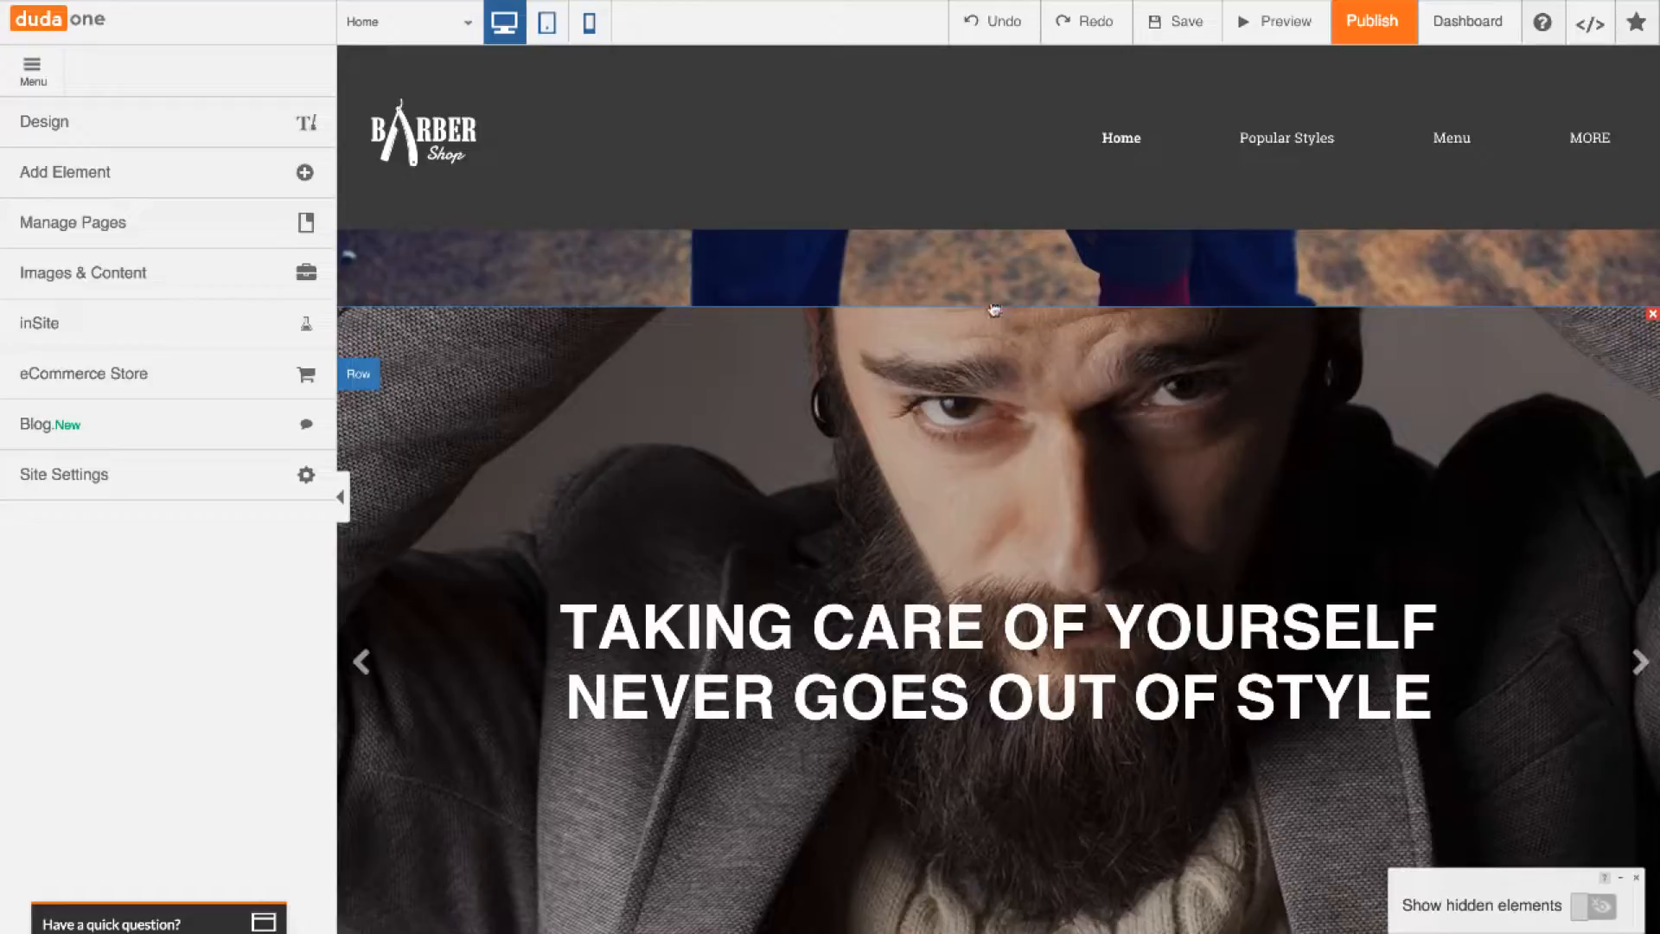
{"action": "left_click_drag", "start_coordinate": [994, 309], "coordinate": [998, 808]}
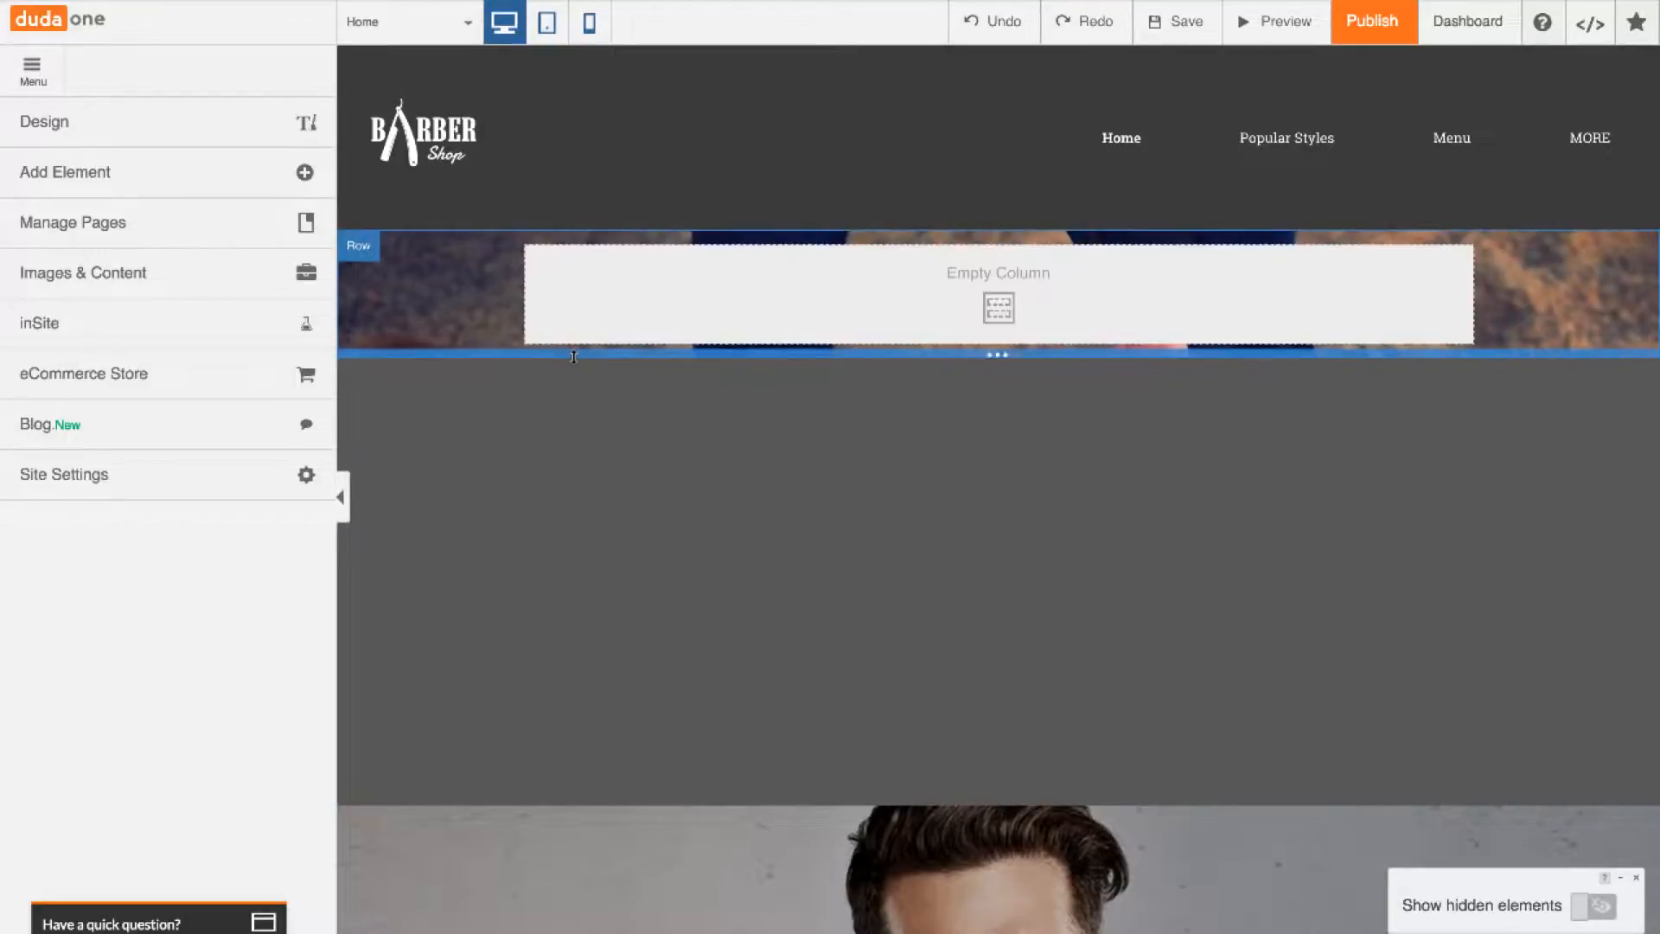
{"action": "left_click_drag", "start_coordinate": [573, 356], "coordinate": [649, 788]}
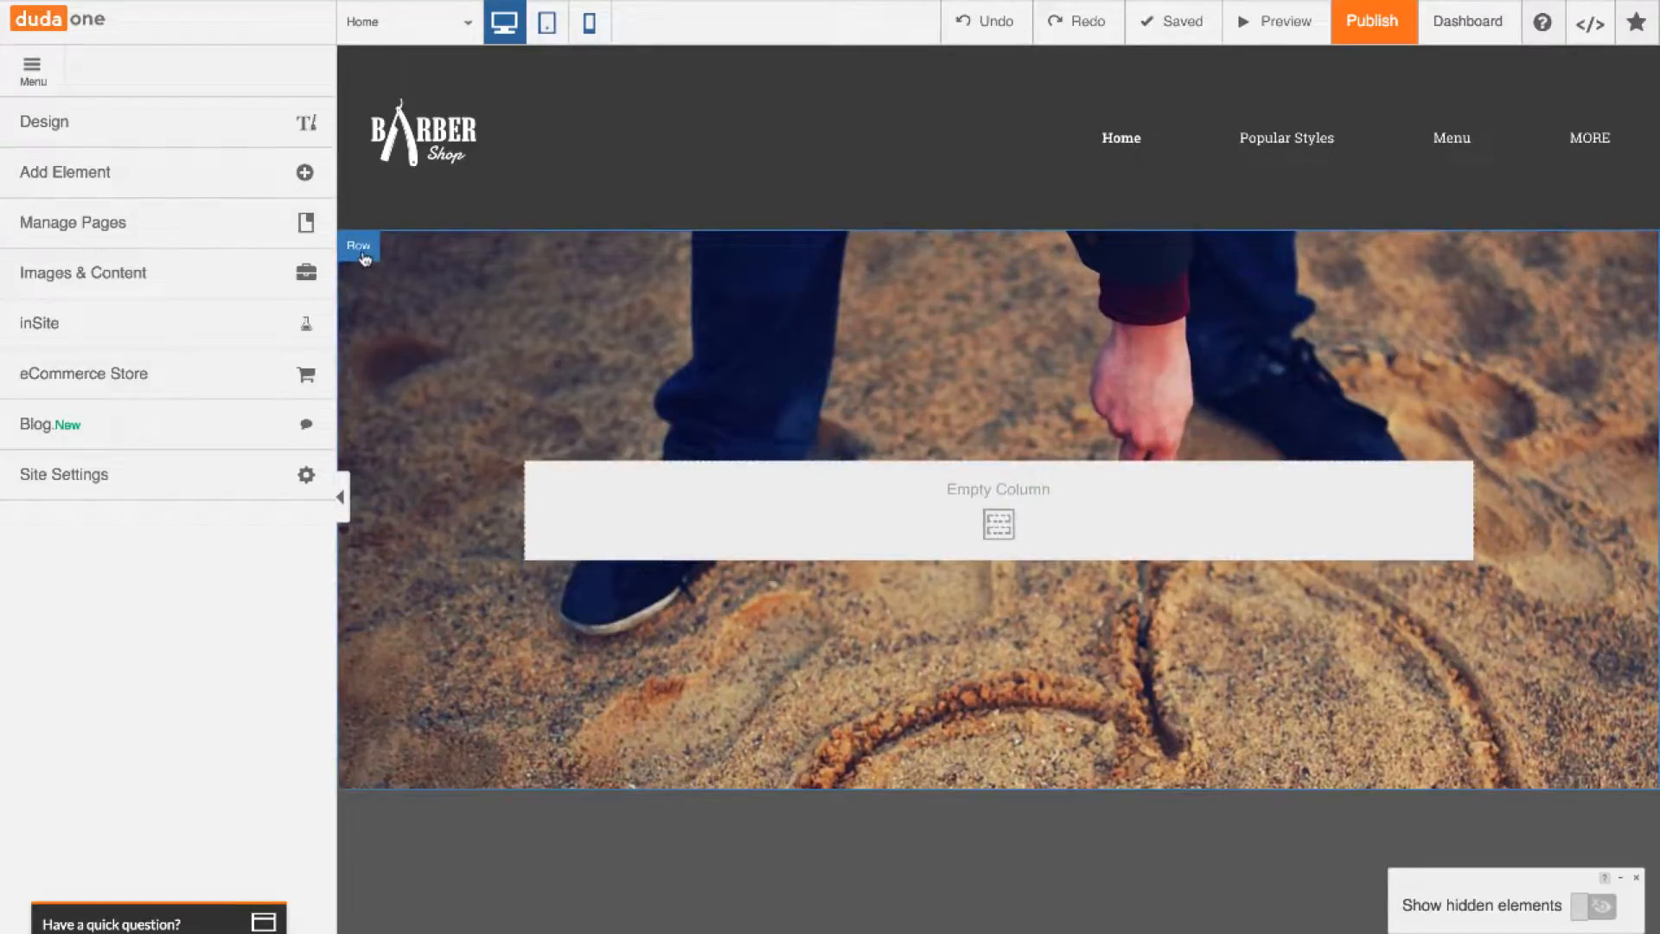
Turn on Keep image position static for the sand photo row and check how its background behaves while browsing
{"action": "left_click", "coordinate": [363, 251]}
{"action": "left_click", "coordinate": [406, 339]}
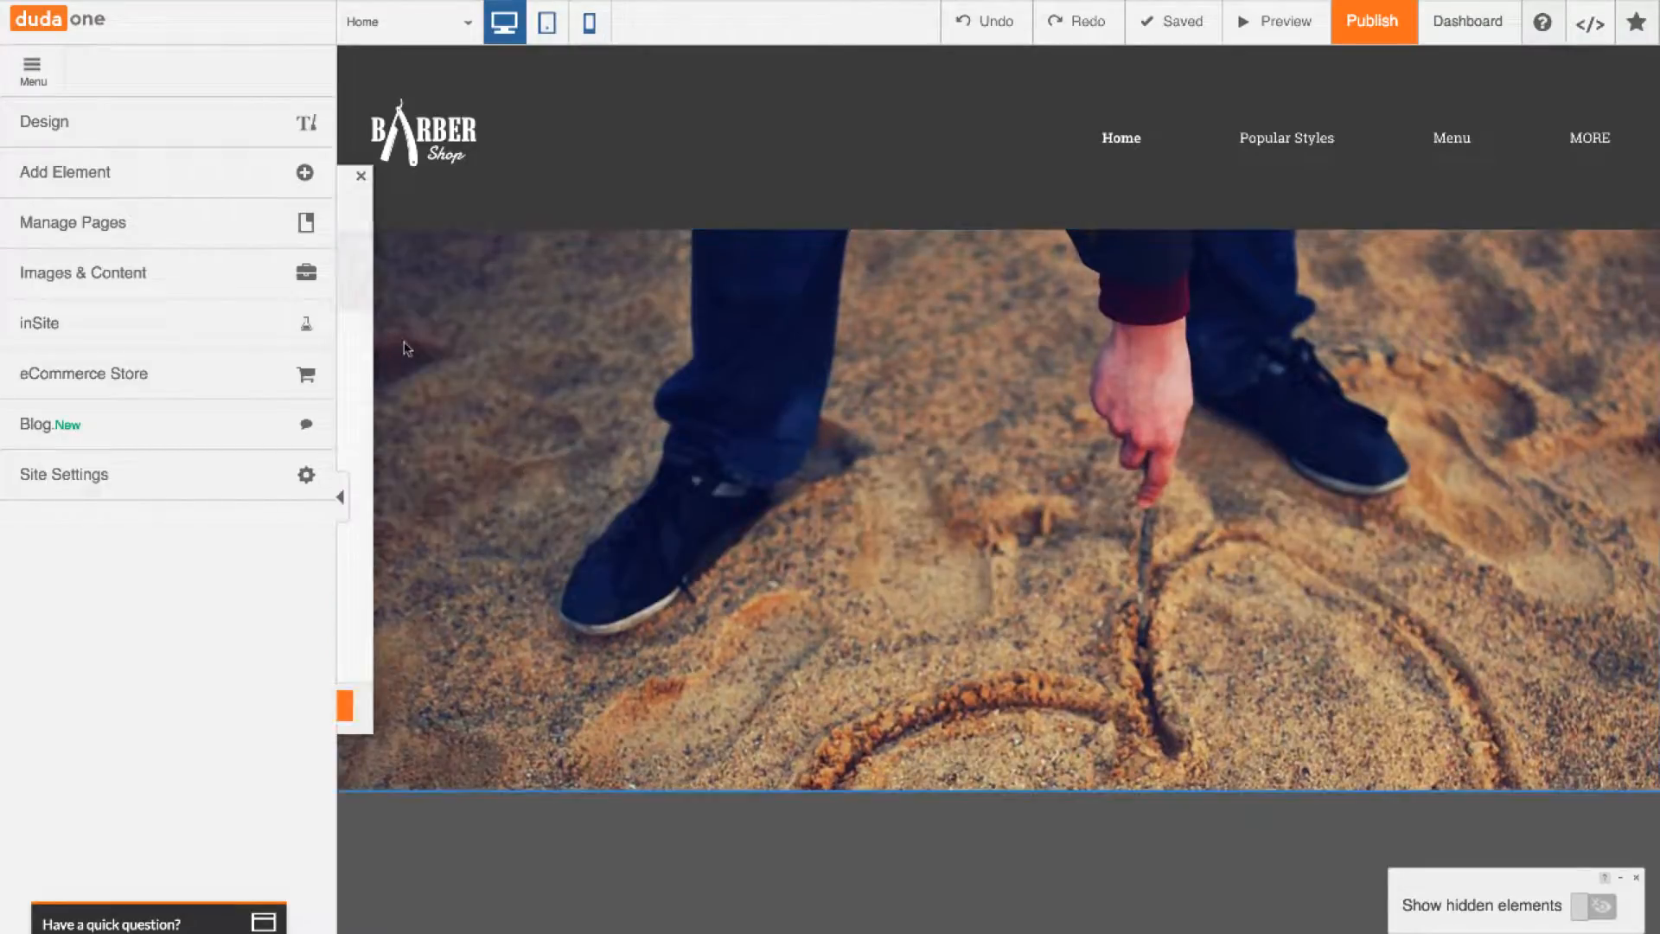
{"action": "scroll", "coordinate": [422, 567], "scroll_direction": "down", "scroll_amount": 3}
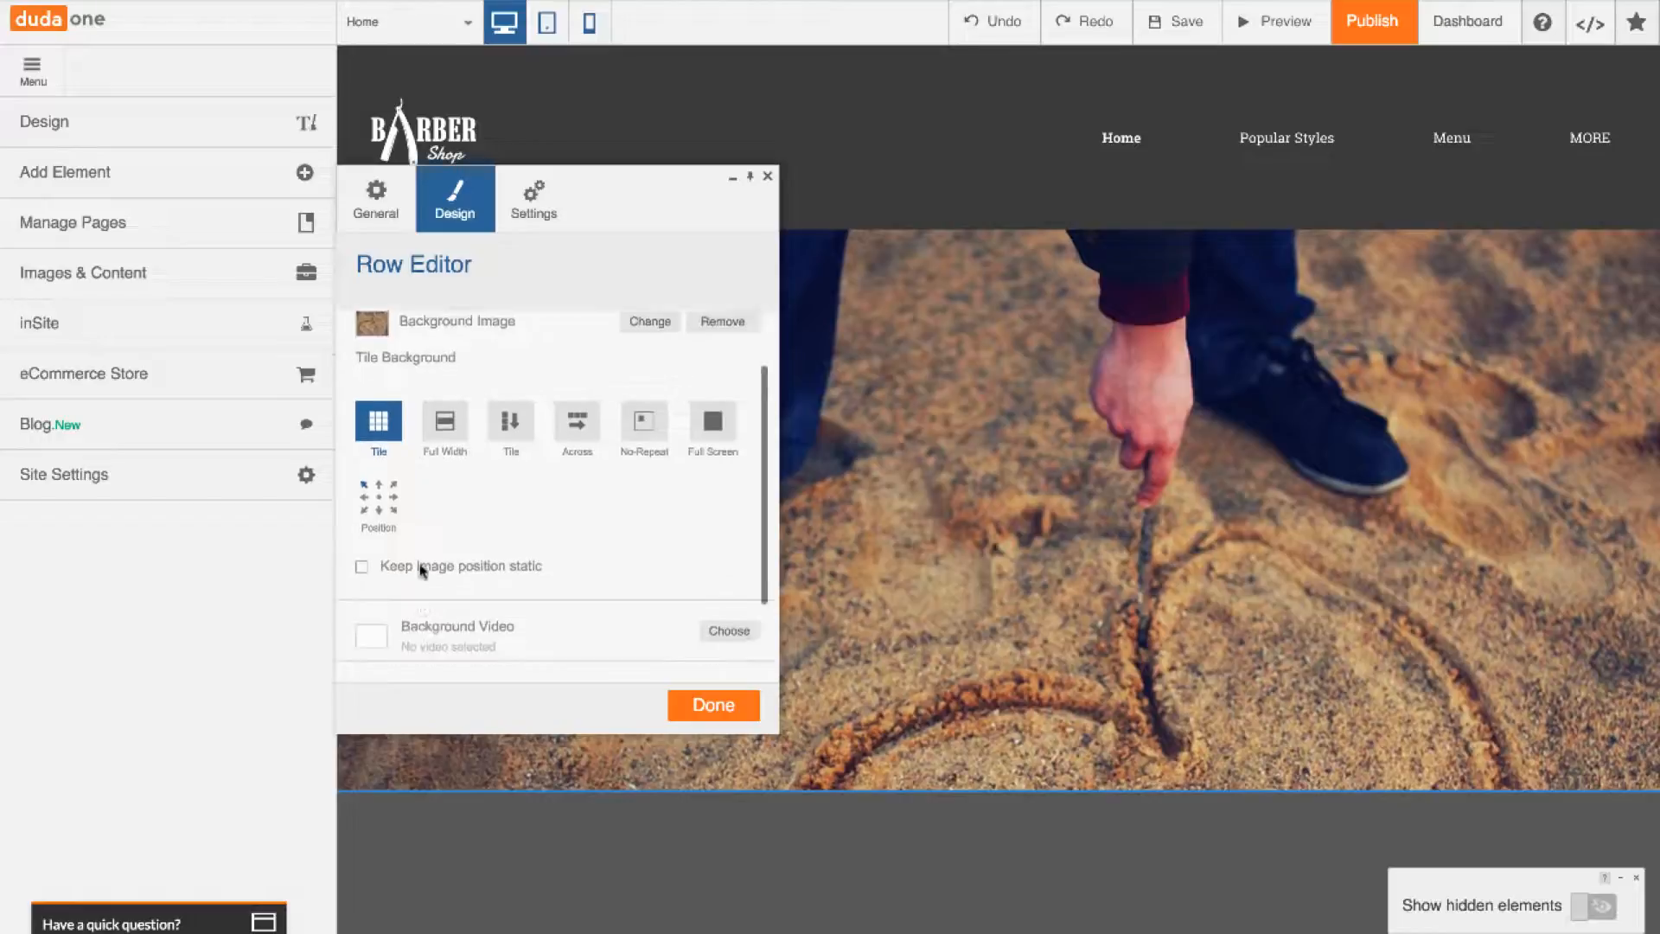
{"action": "left_click", "coordinate": [362, 528]}
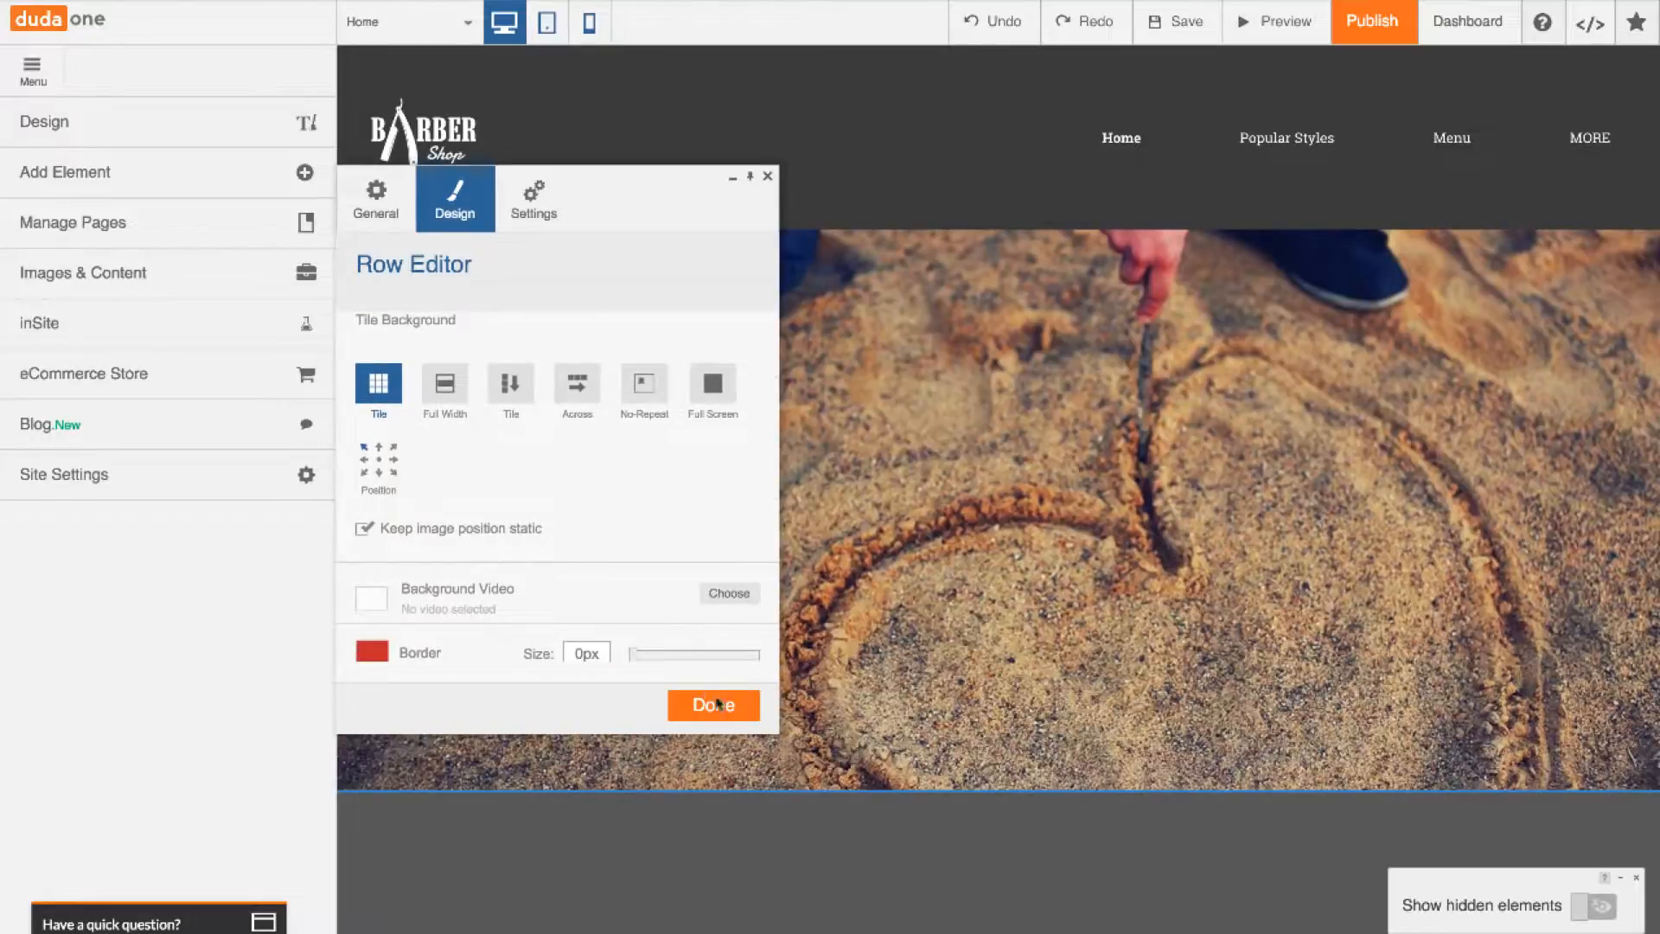
{"action": "left_click", "coordinate": [723, 711]}
{"action": "scroll", "coordinate": [862, 480], "scroll_direction": "down", "scroll_amount": 3}
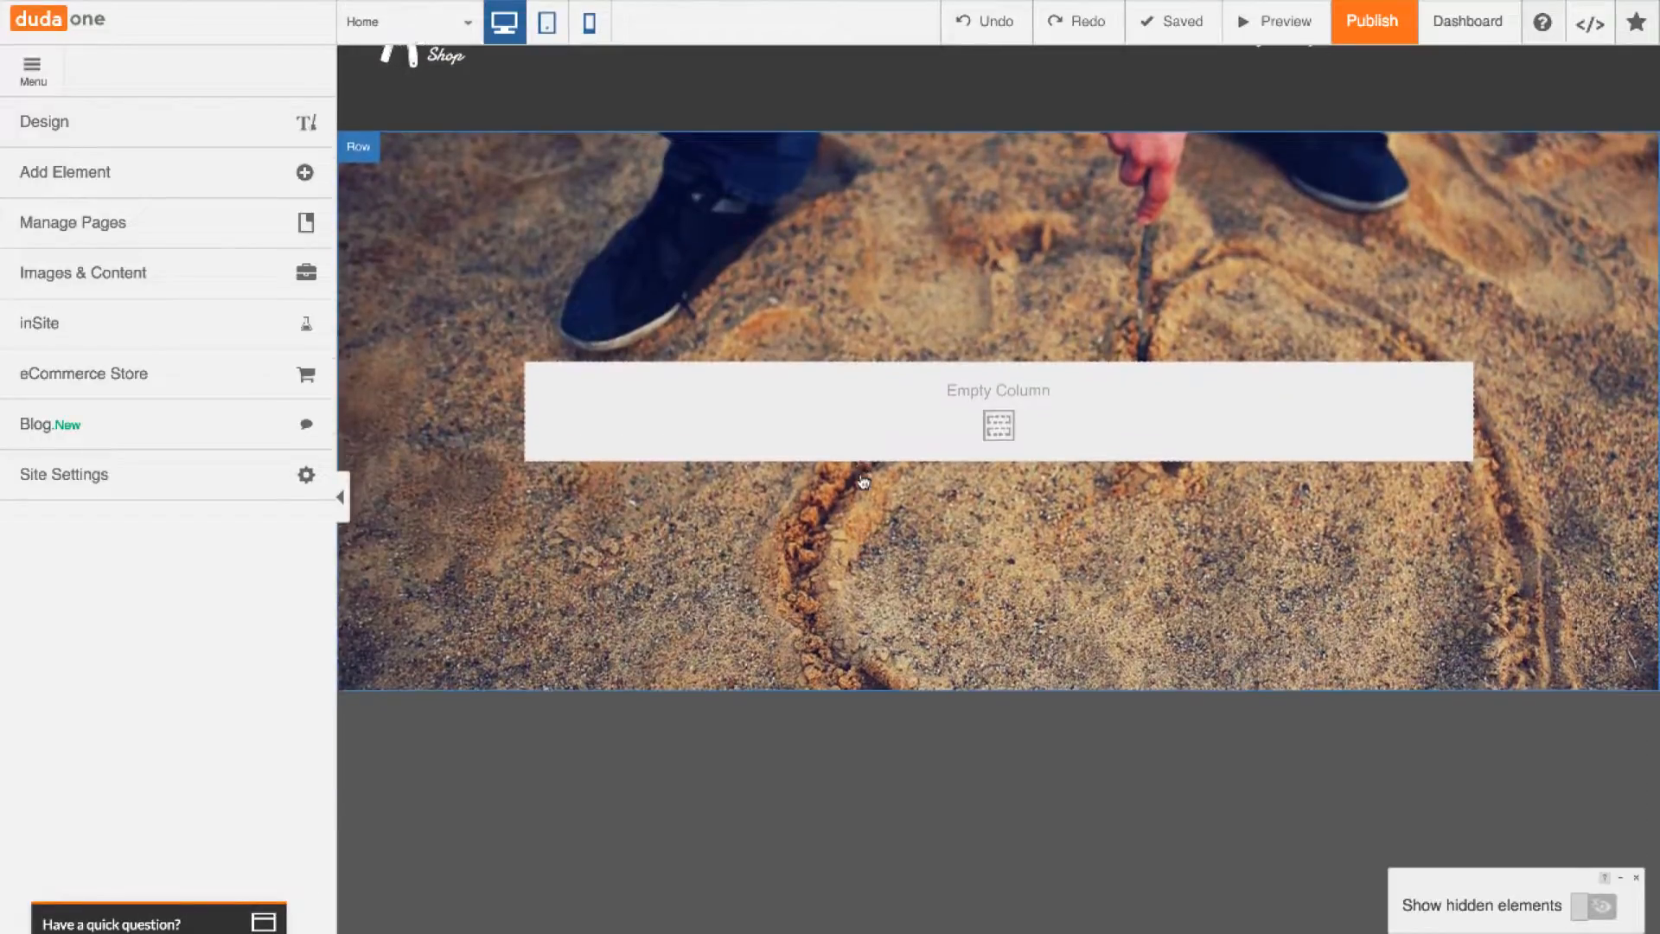
{"action": "scroll", "coordinate": [863, 480], "scroll_direction": "down", "scroll_amount": 1}
{"action": "scroll", "coordinate": [862, 480], "scroll_direction": "up", "scroll_amount": 3}
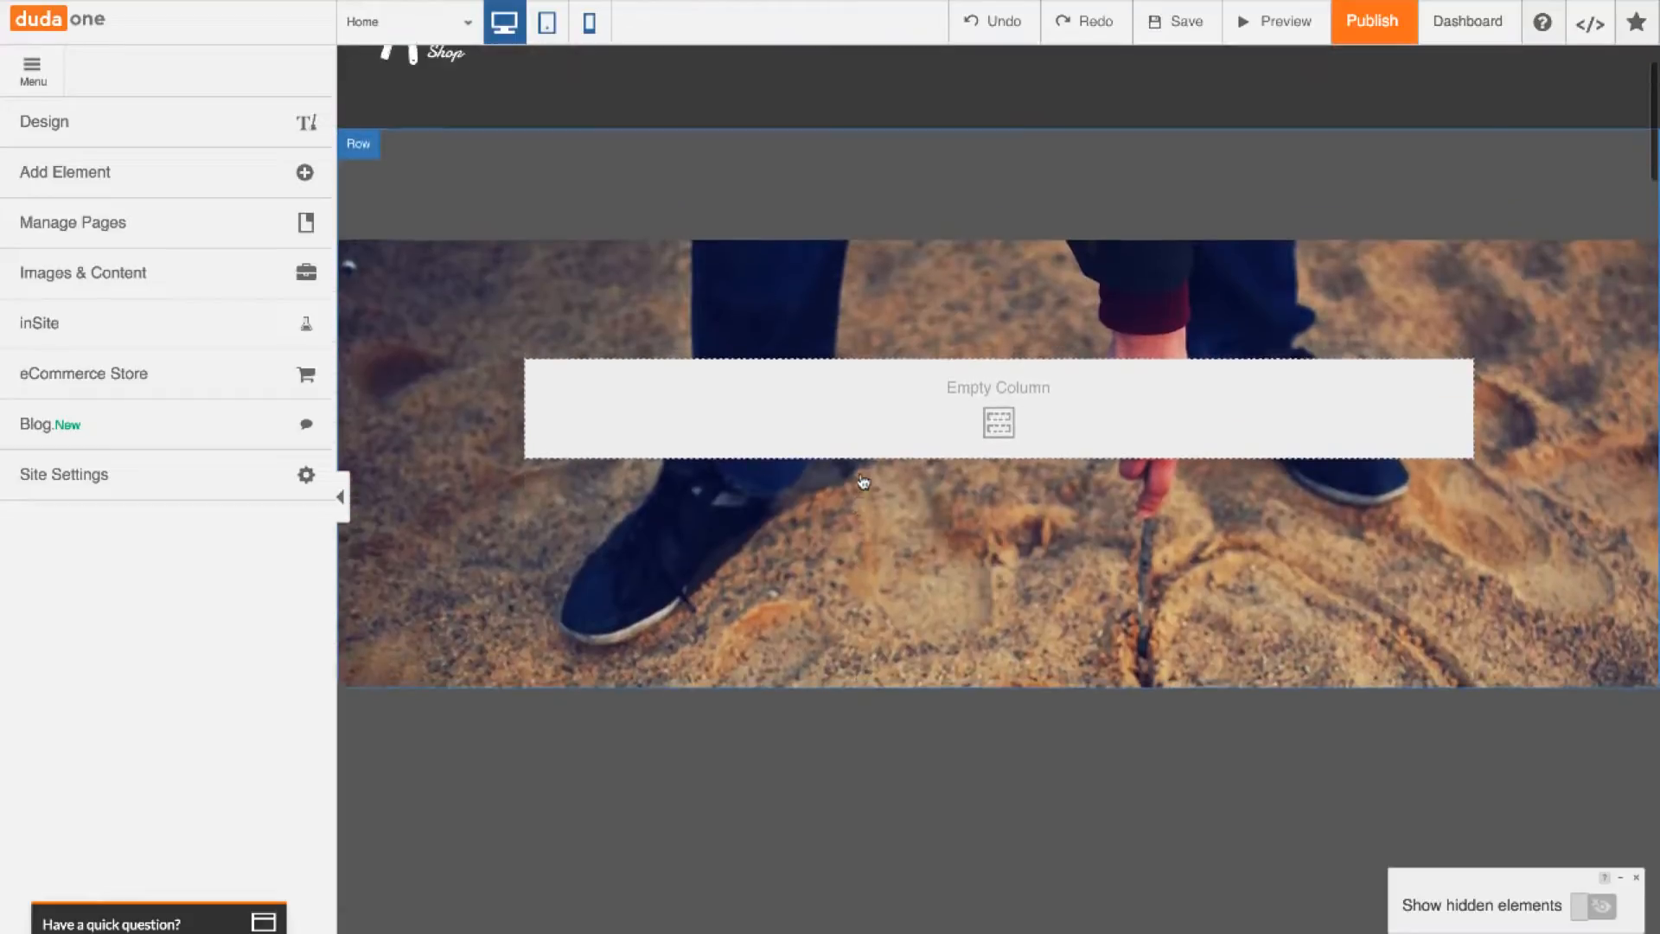
{"action": "scroll", "coordinate": [862, 481], "scroll_direction": "up", "scroll_amount": 1}
{"action": "scroll", "coordinate": [863, 480], "scroll_direction": "down", "scroll_amount": 2}
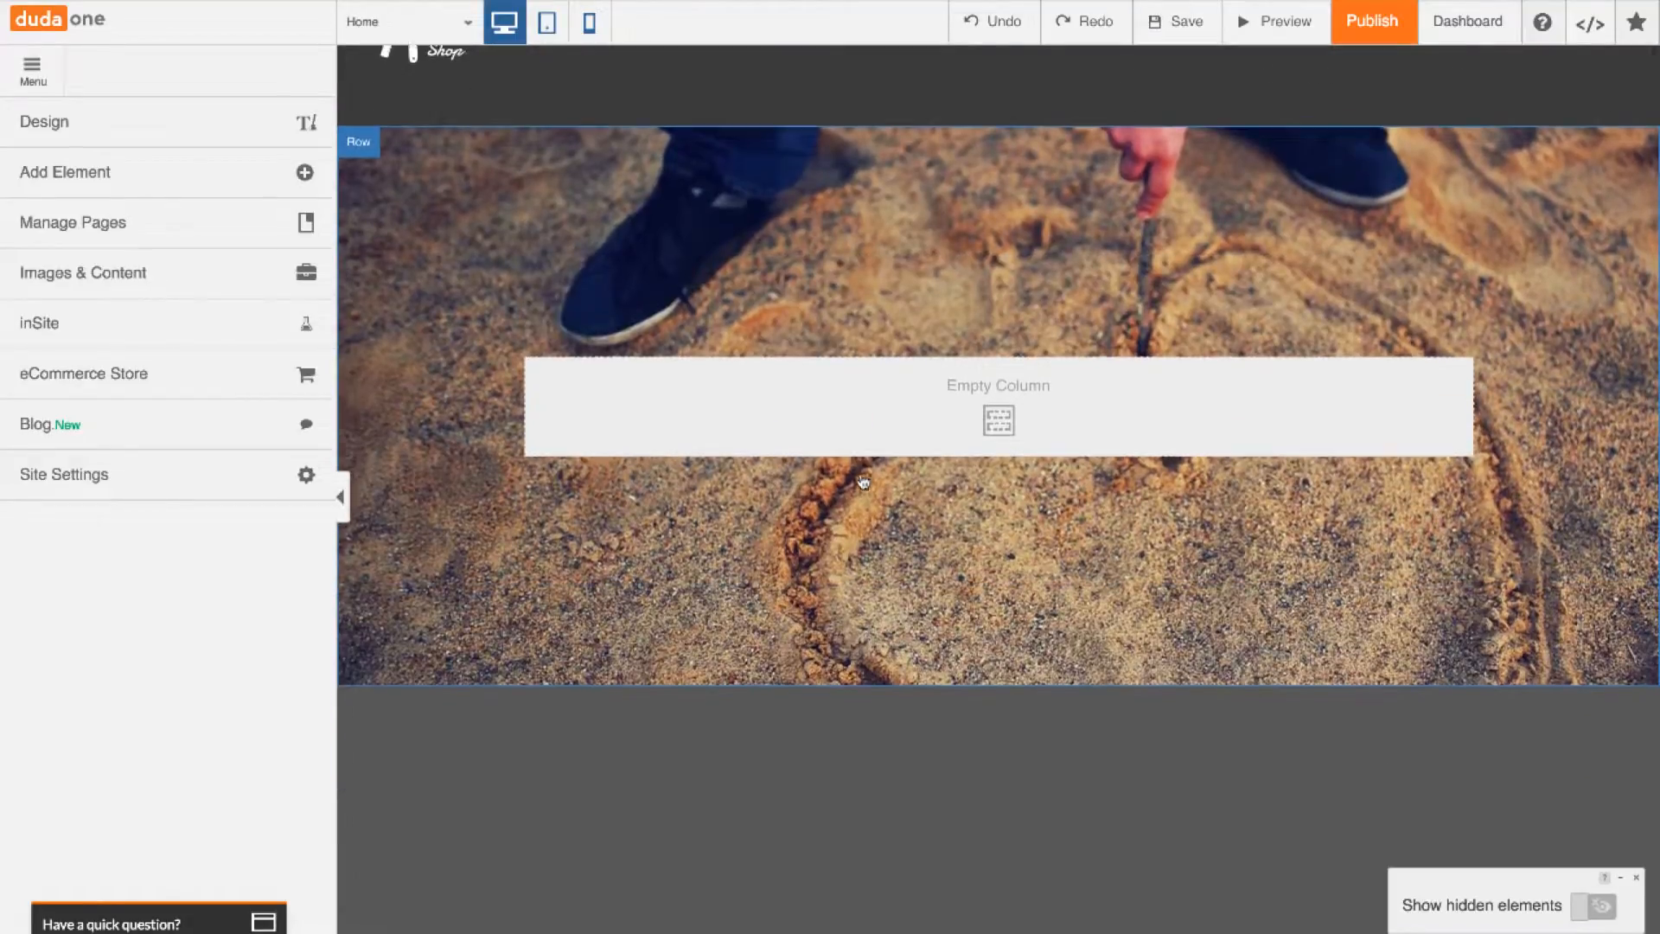
Recheck the sand photo row's static background on the home page, and consult the agenda slide in PowerPoint before returning to the site editor
{"action": "scroll", "coordinate": [862, 481], "scroll_direction": "up", "scroll_amount": 2}
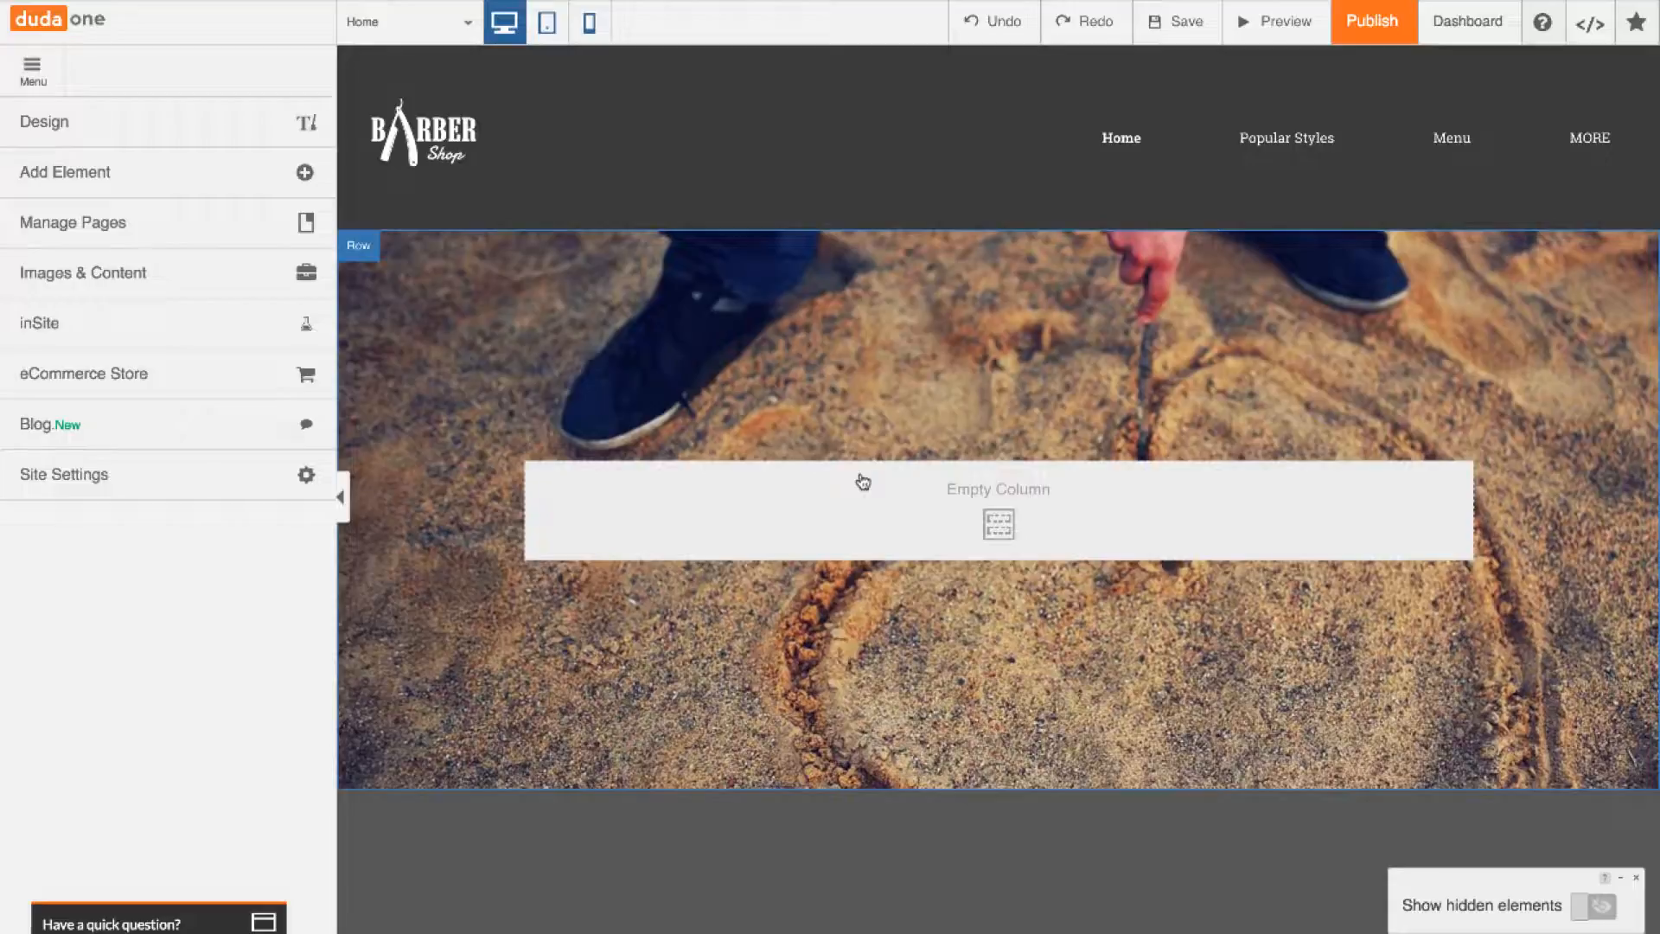
{"action": "scroll", "coordinate": [863, 480], "scroll_direction": "down", "scroll_amount": 3}
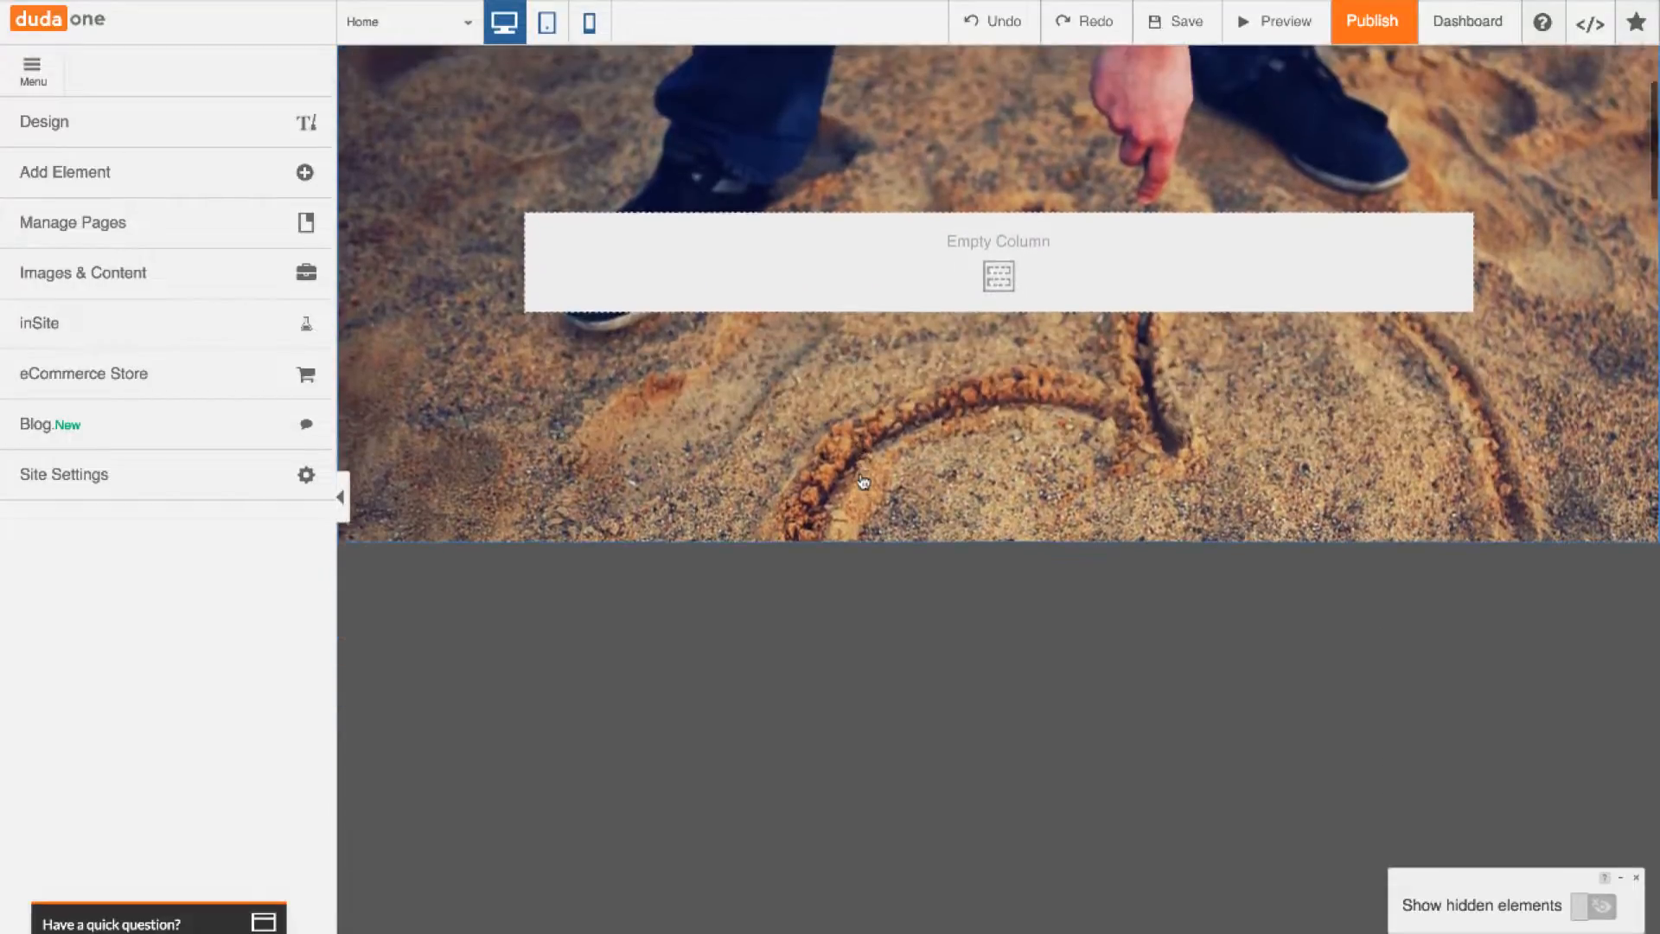
{"action": "scroll", "coordinate": [863, 481], "scroll_direction": "up", "scroll_amount": 3}
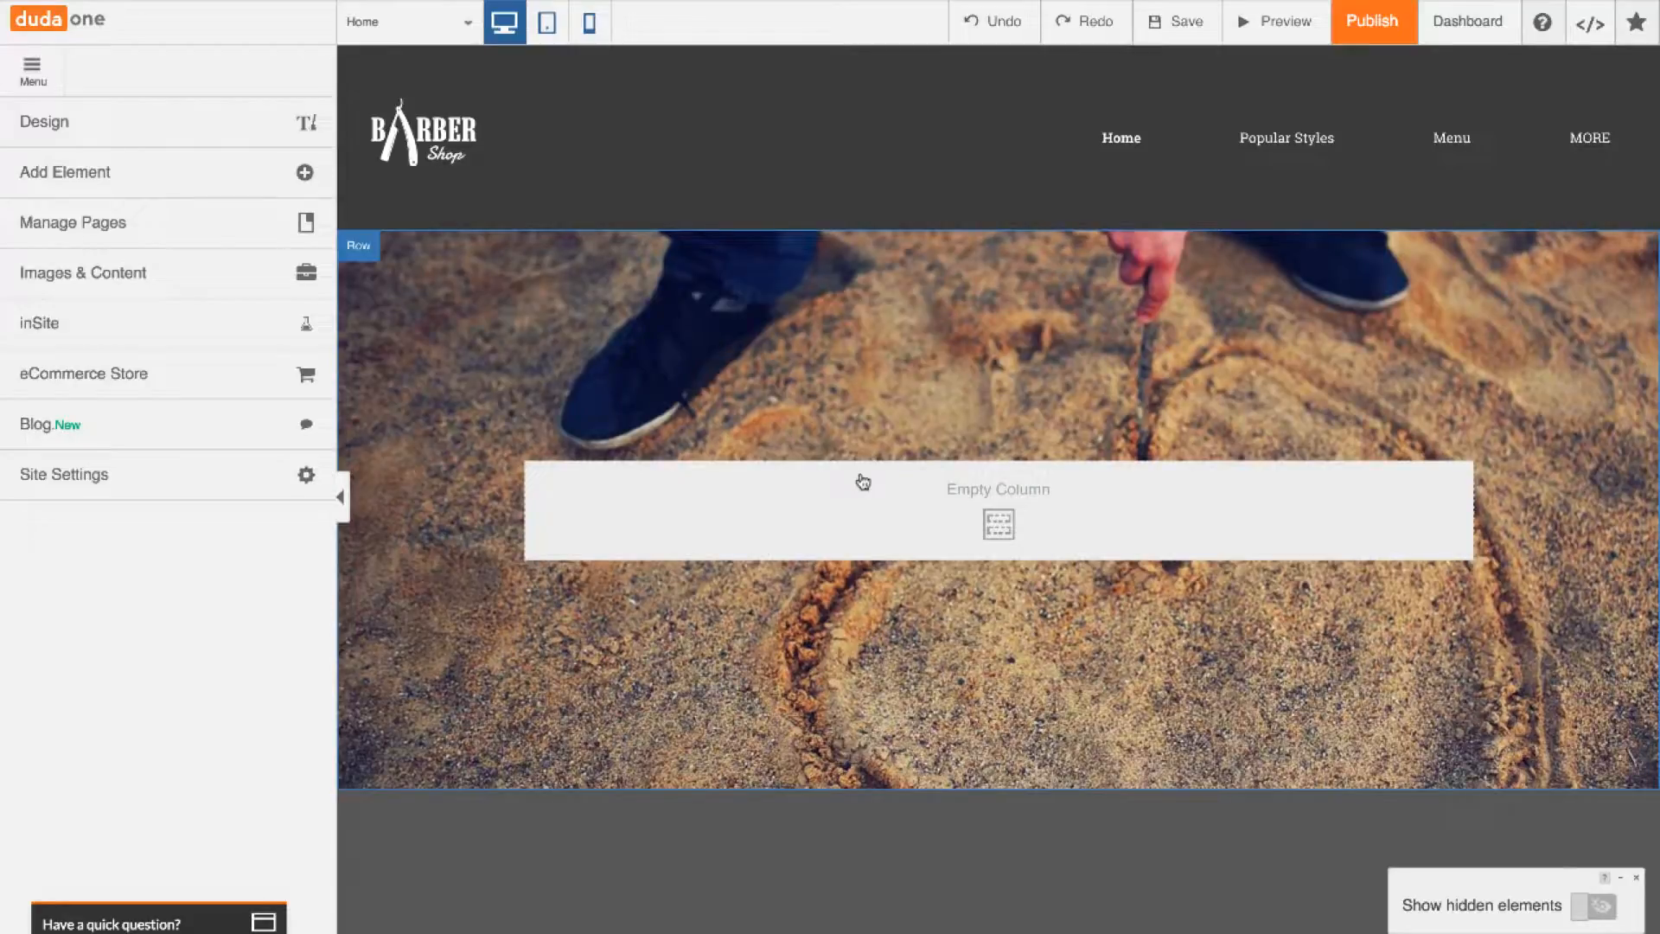
{"action": "key", "text": "super+Tab"}
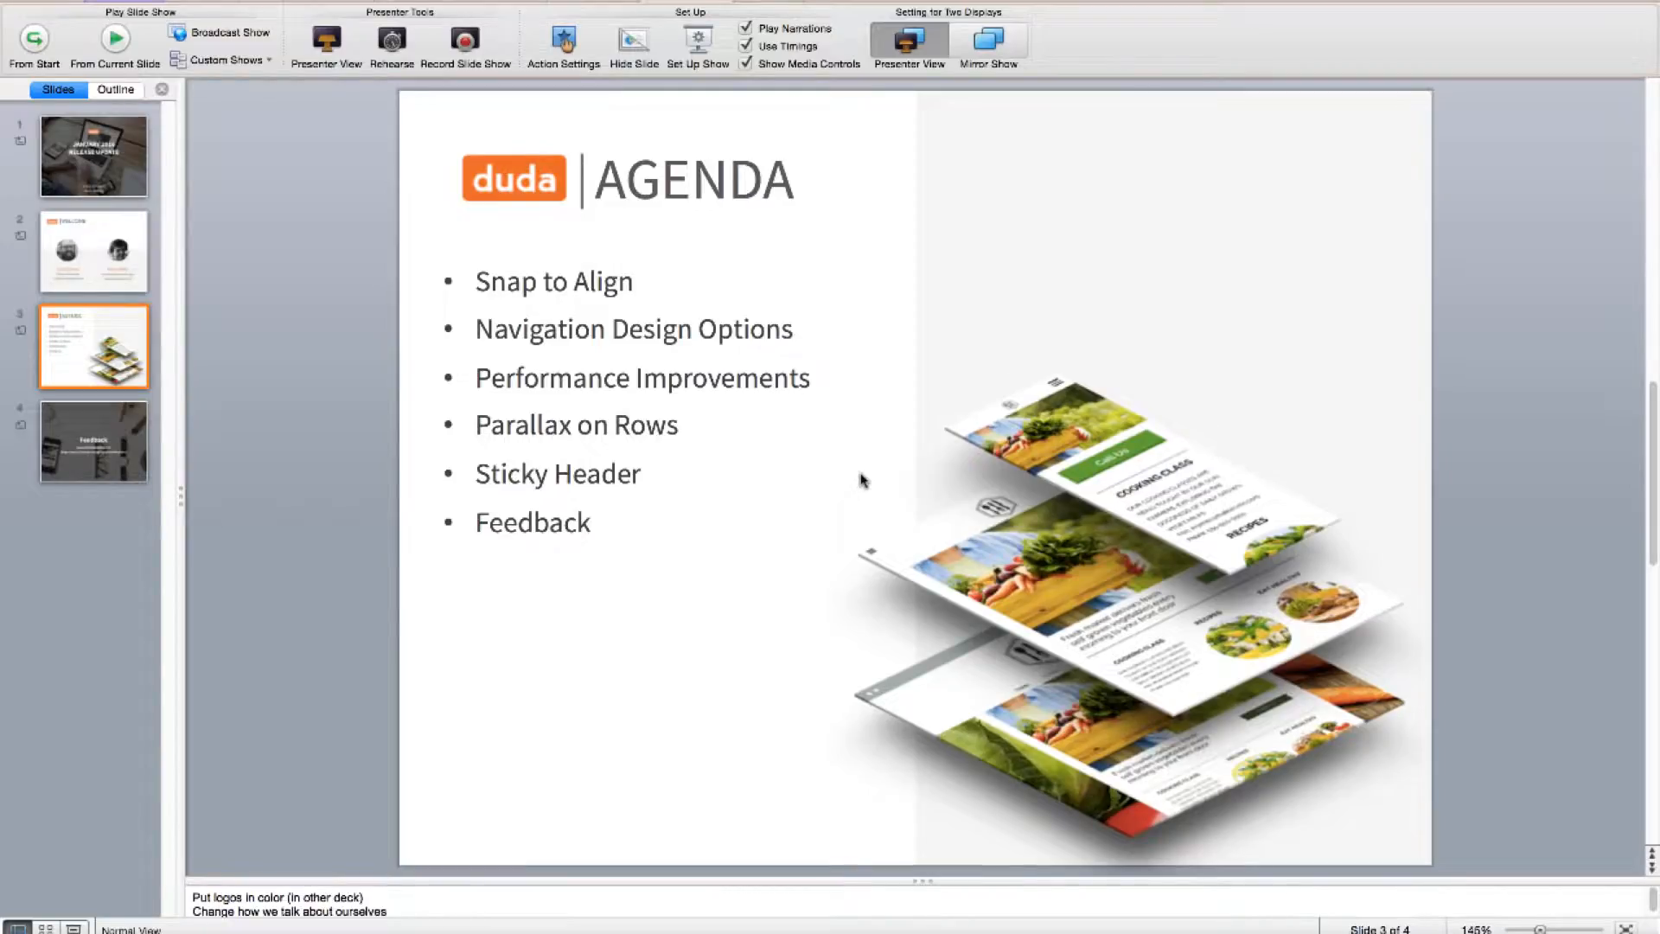
{"action": "key", "text": "super+Tab"}
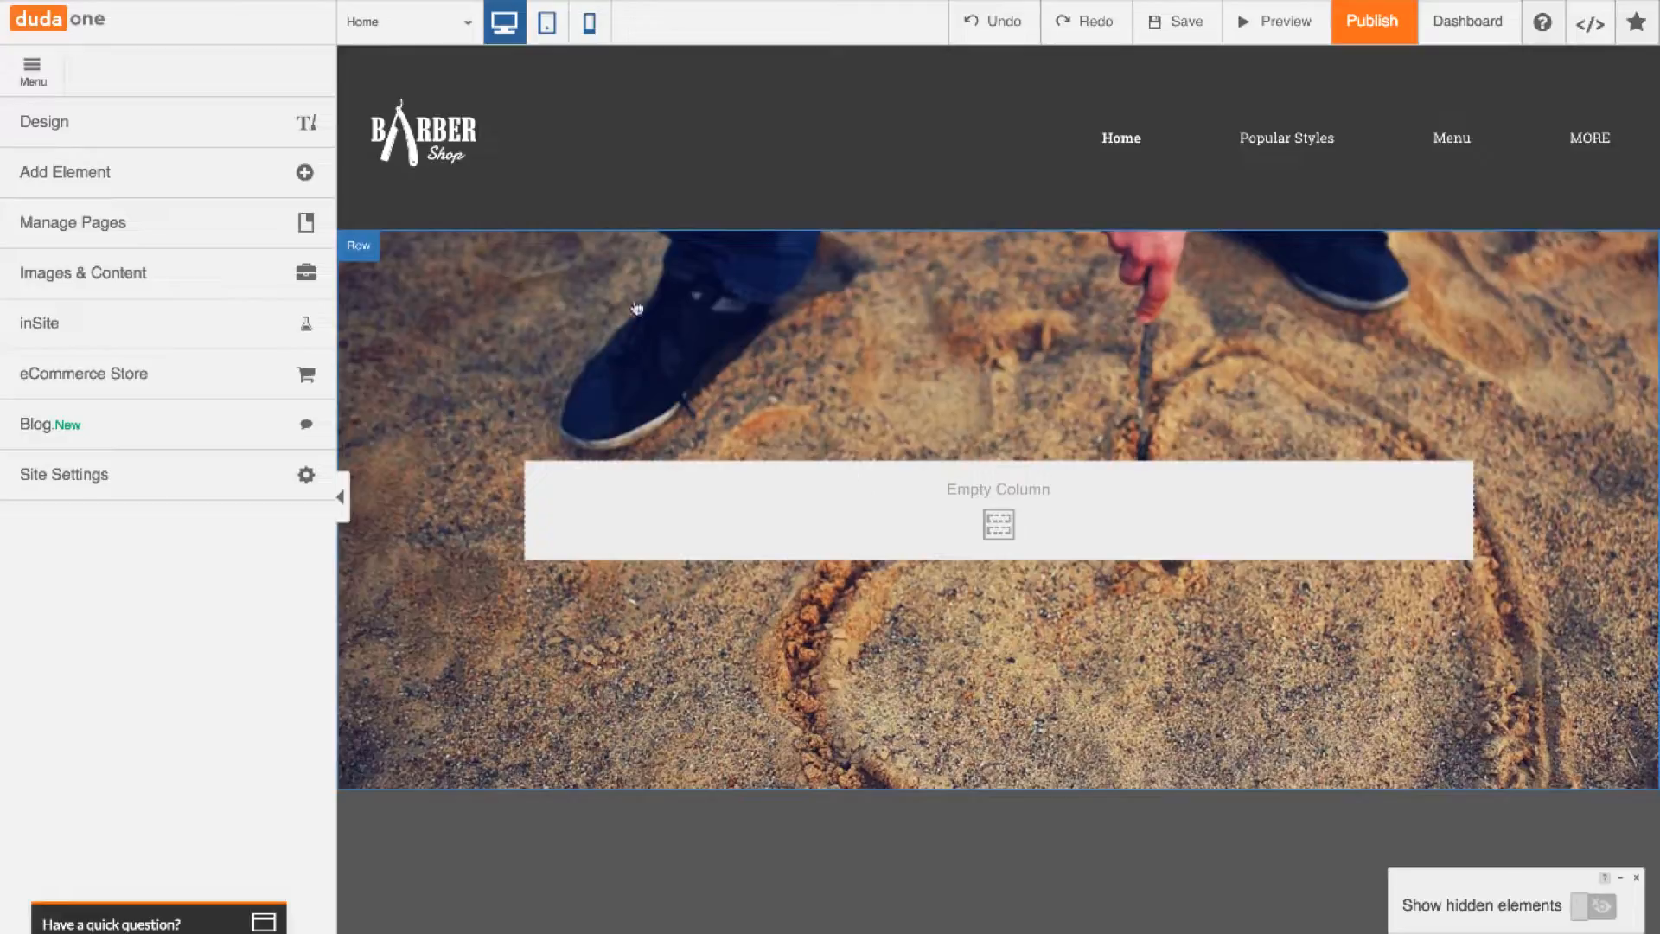
Set the Barber Shop site's header as a sticky header
{"action": "left_click", "coordinate": [228, 143]}
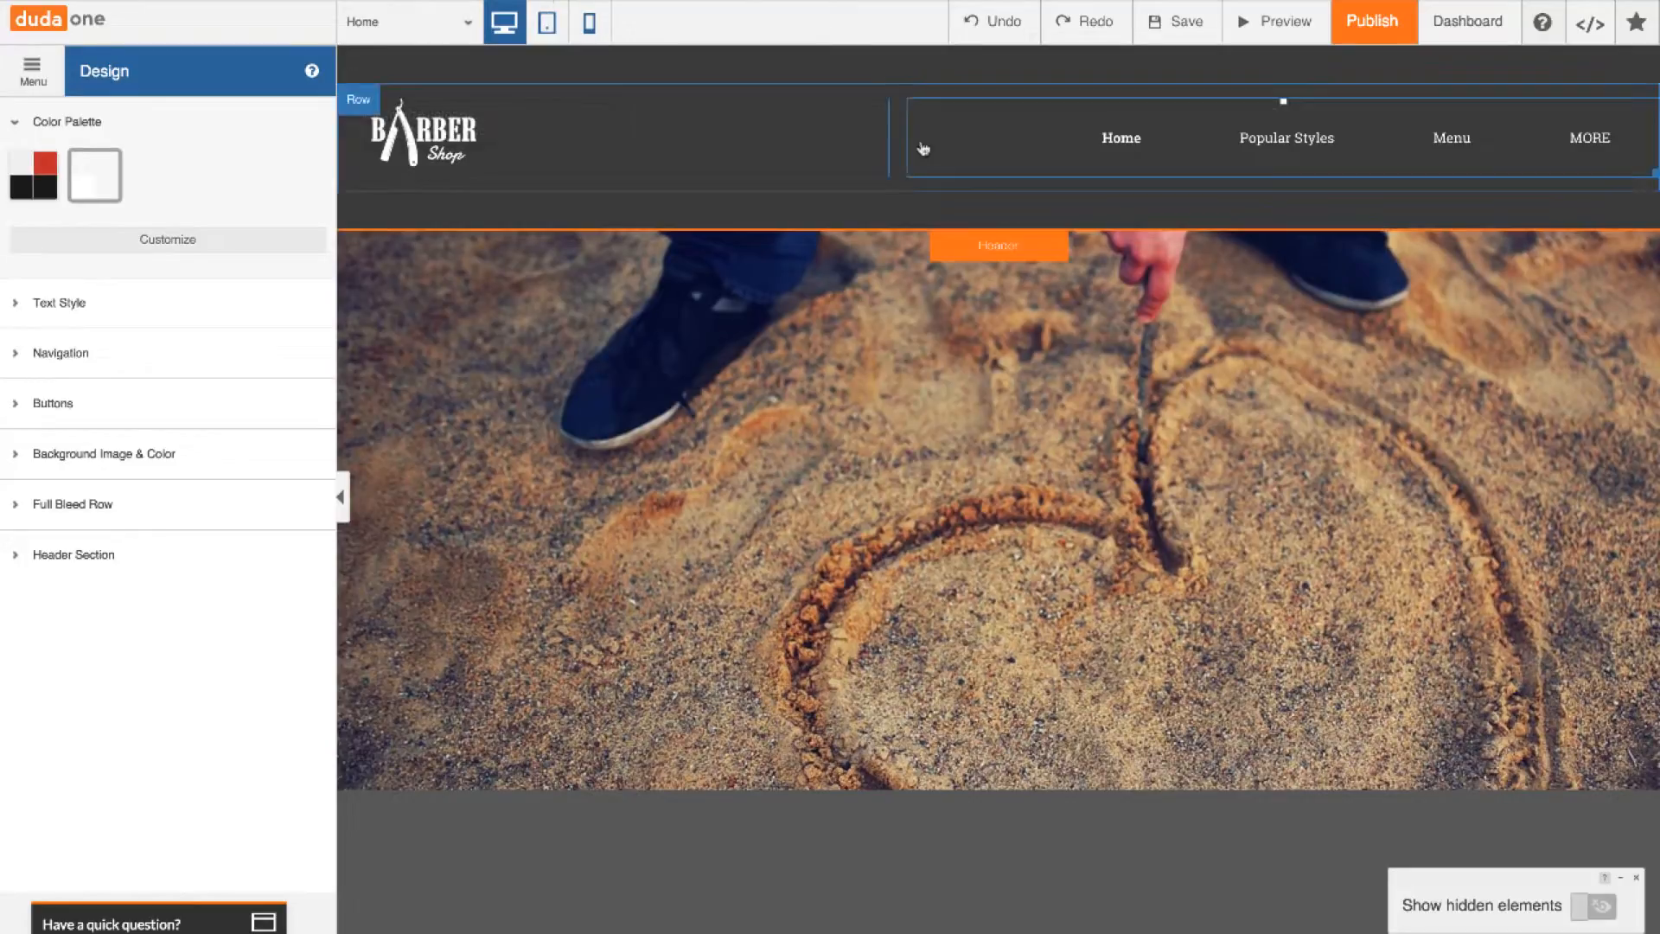
{"action": "left_click", "coordinate": [1018, 248]}
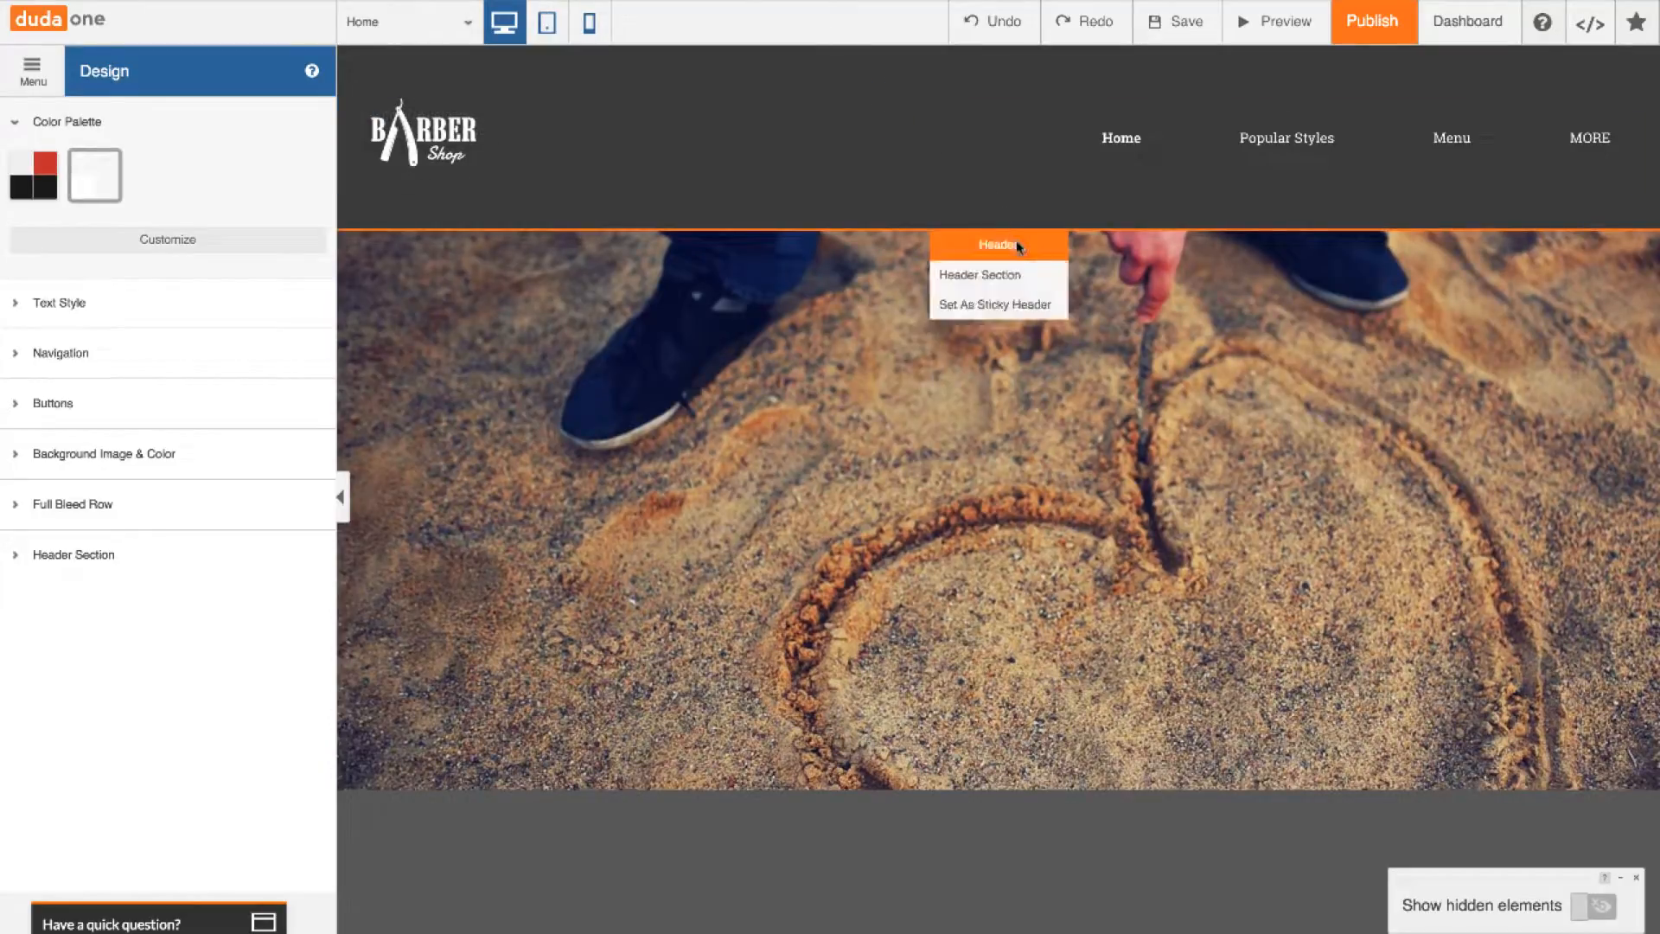
{"action": "left_click", "coordinate": [977, 307]}
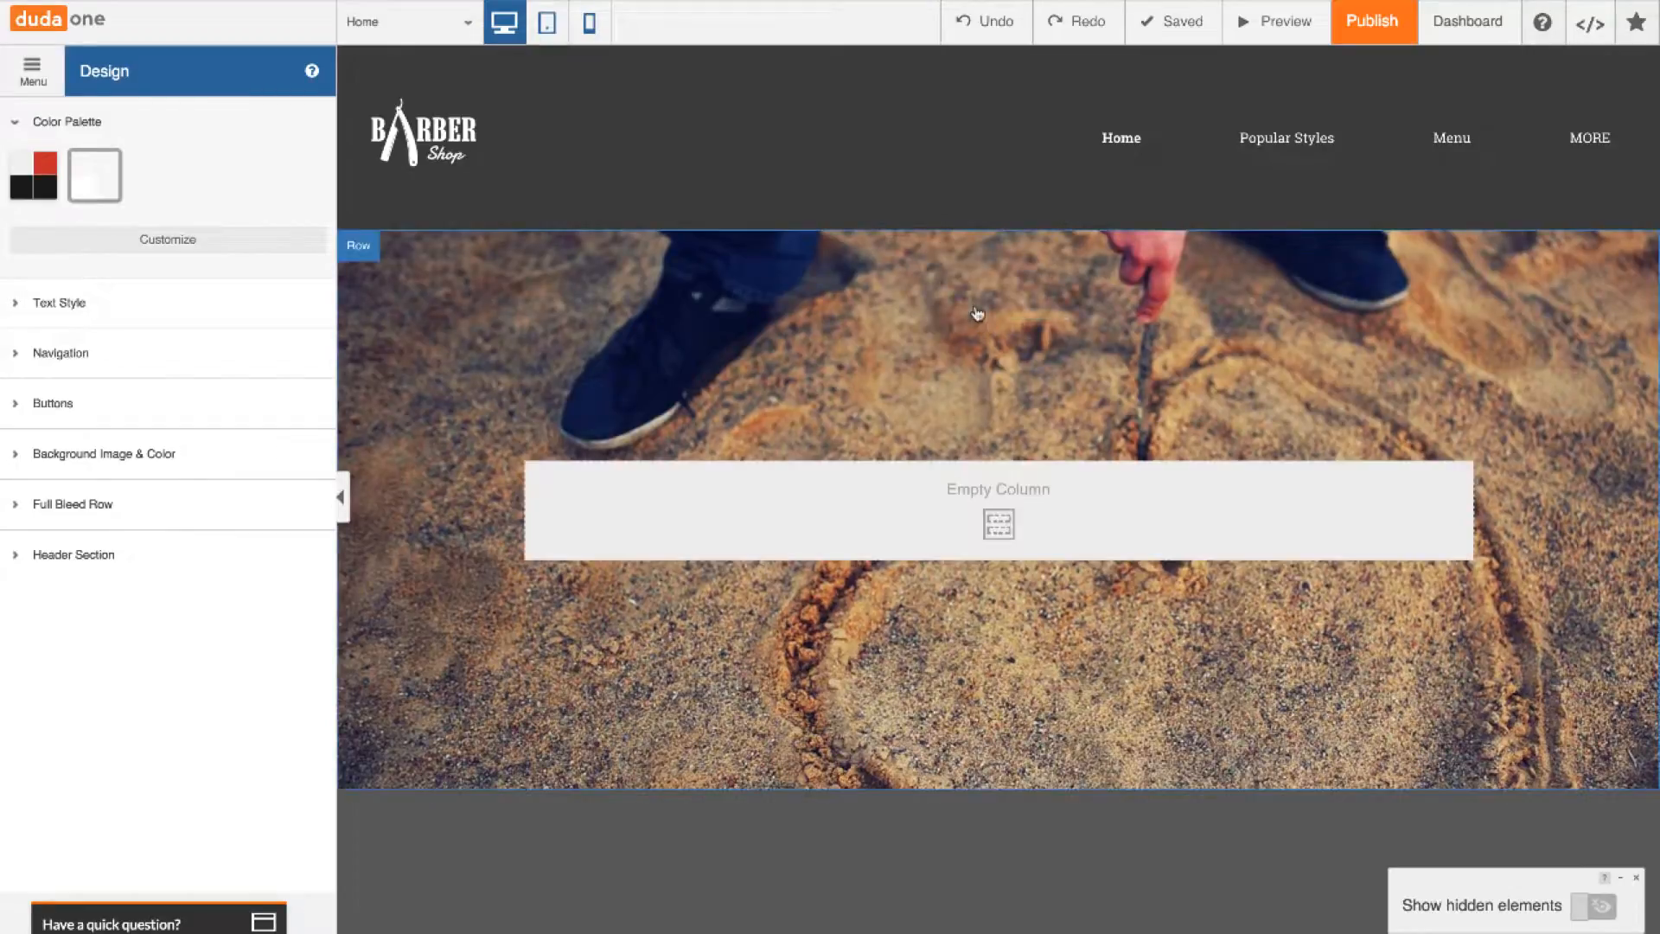
Check how the sticky header behaves while browsing the home page down to Popular Styles, and switch to the agenda slide in PowerPoint
{"action": "scroll", "coordinate": [976, 313], "scroll_direction": "down", "scroll_amount": 8}
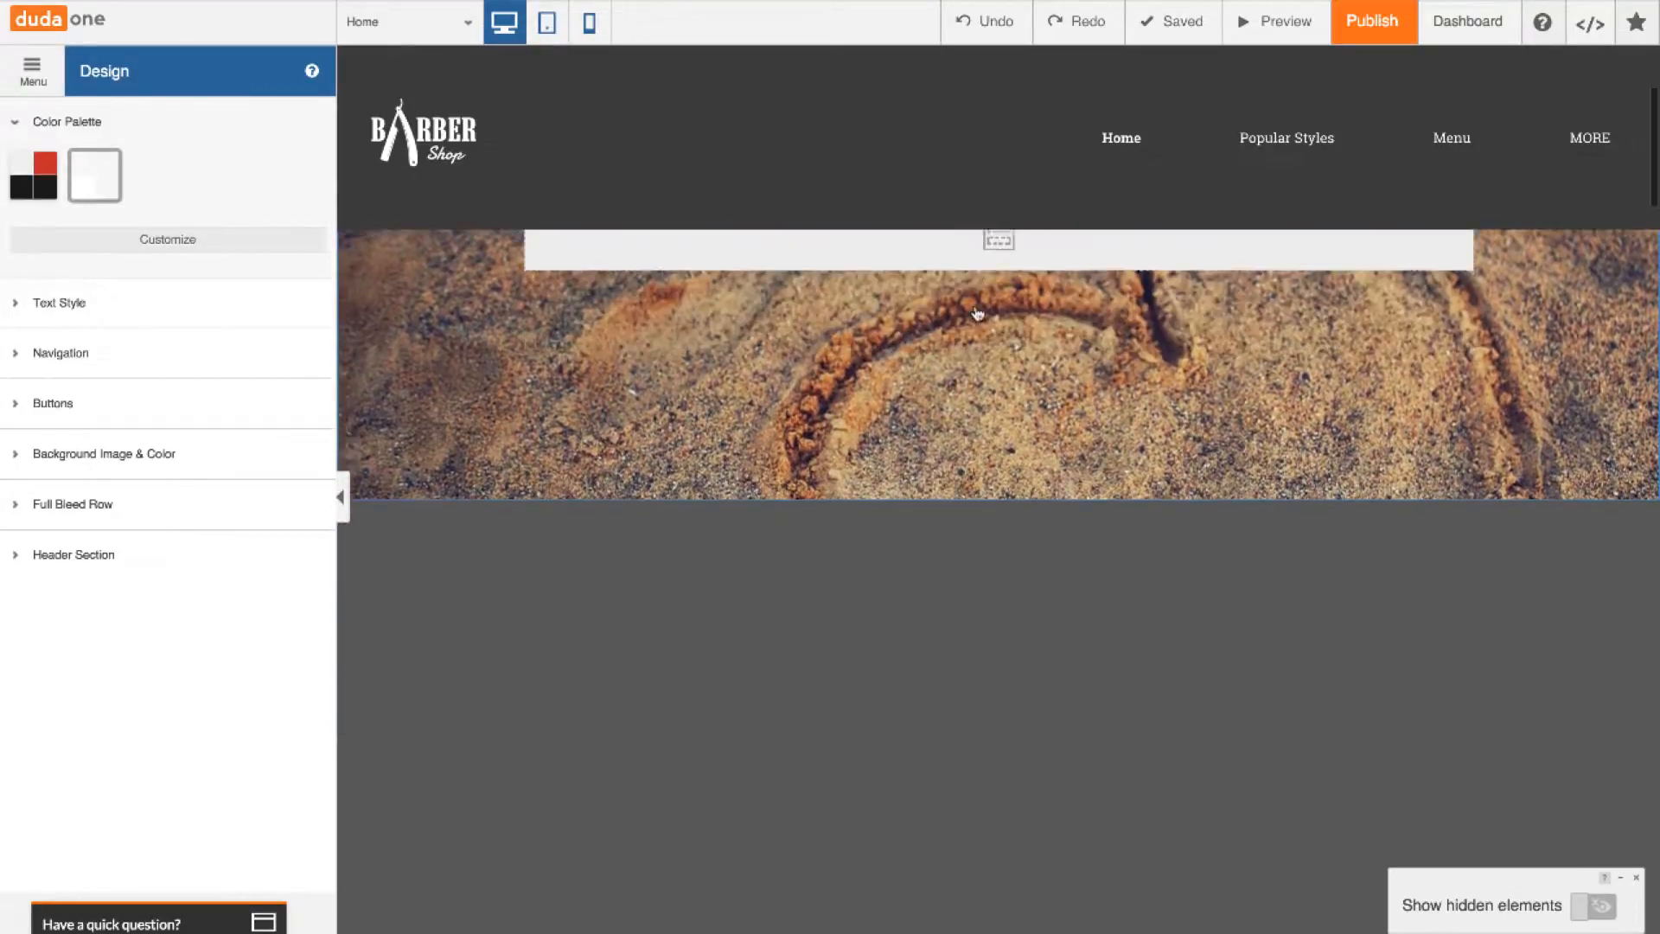
{"action": "scroll", "coordinate": [1021, 383], "scroll_direction": "down", "scroll_amount": 8}
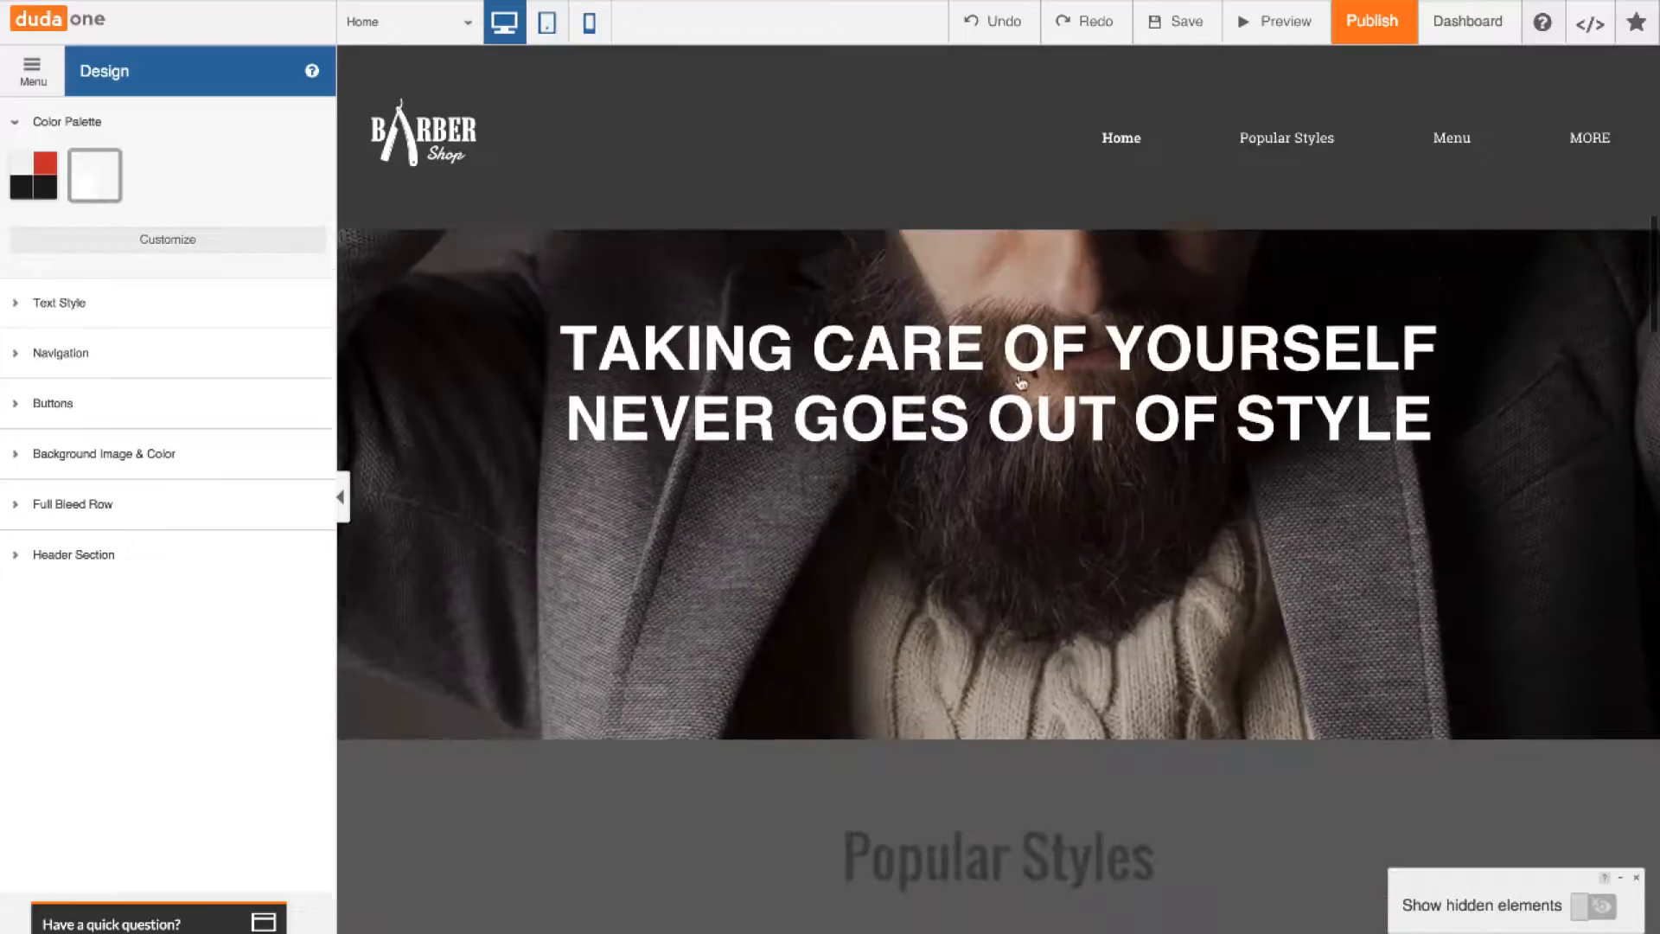
{"action": "scroll", "coordinate": [1021, 383], "scroll_direction": "down", "scroll_amount": 10}
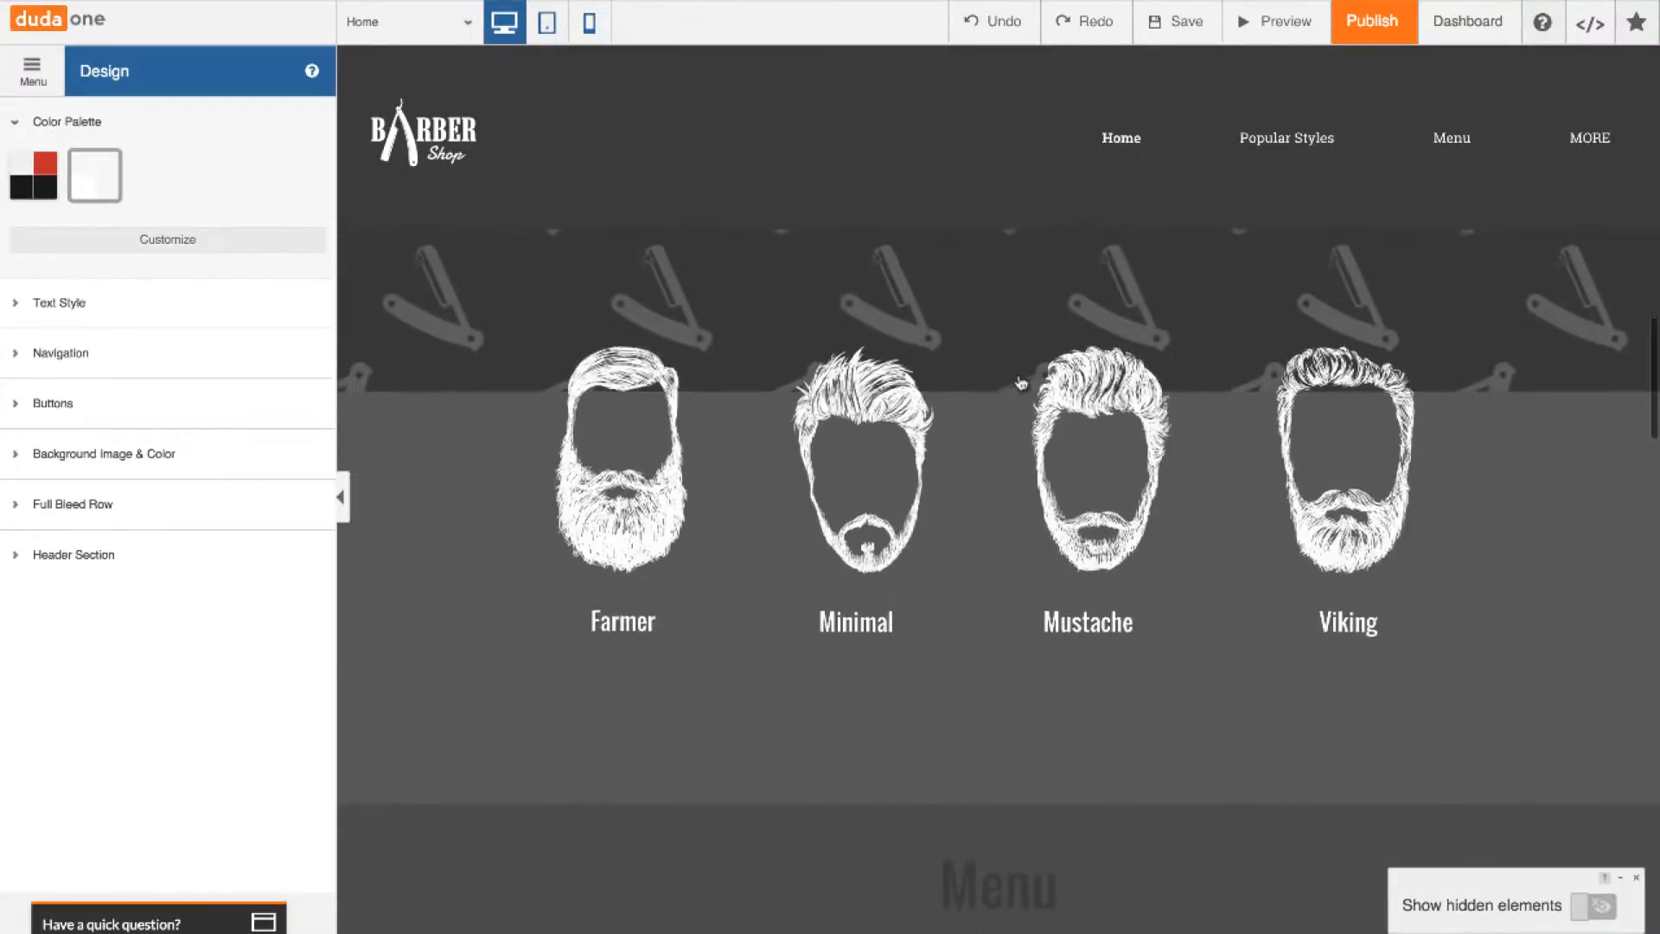
{"action": "scroll", "coordinate": [1020, 383], "scroll_direction": "up", "scroll_amount": 20}
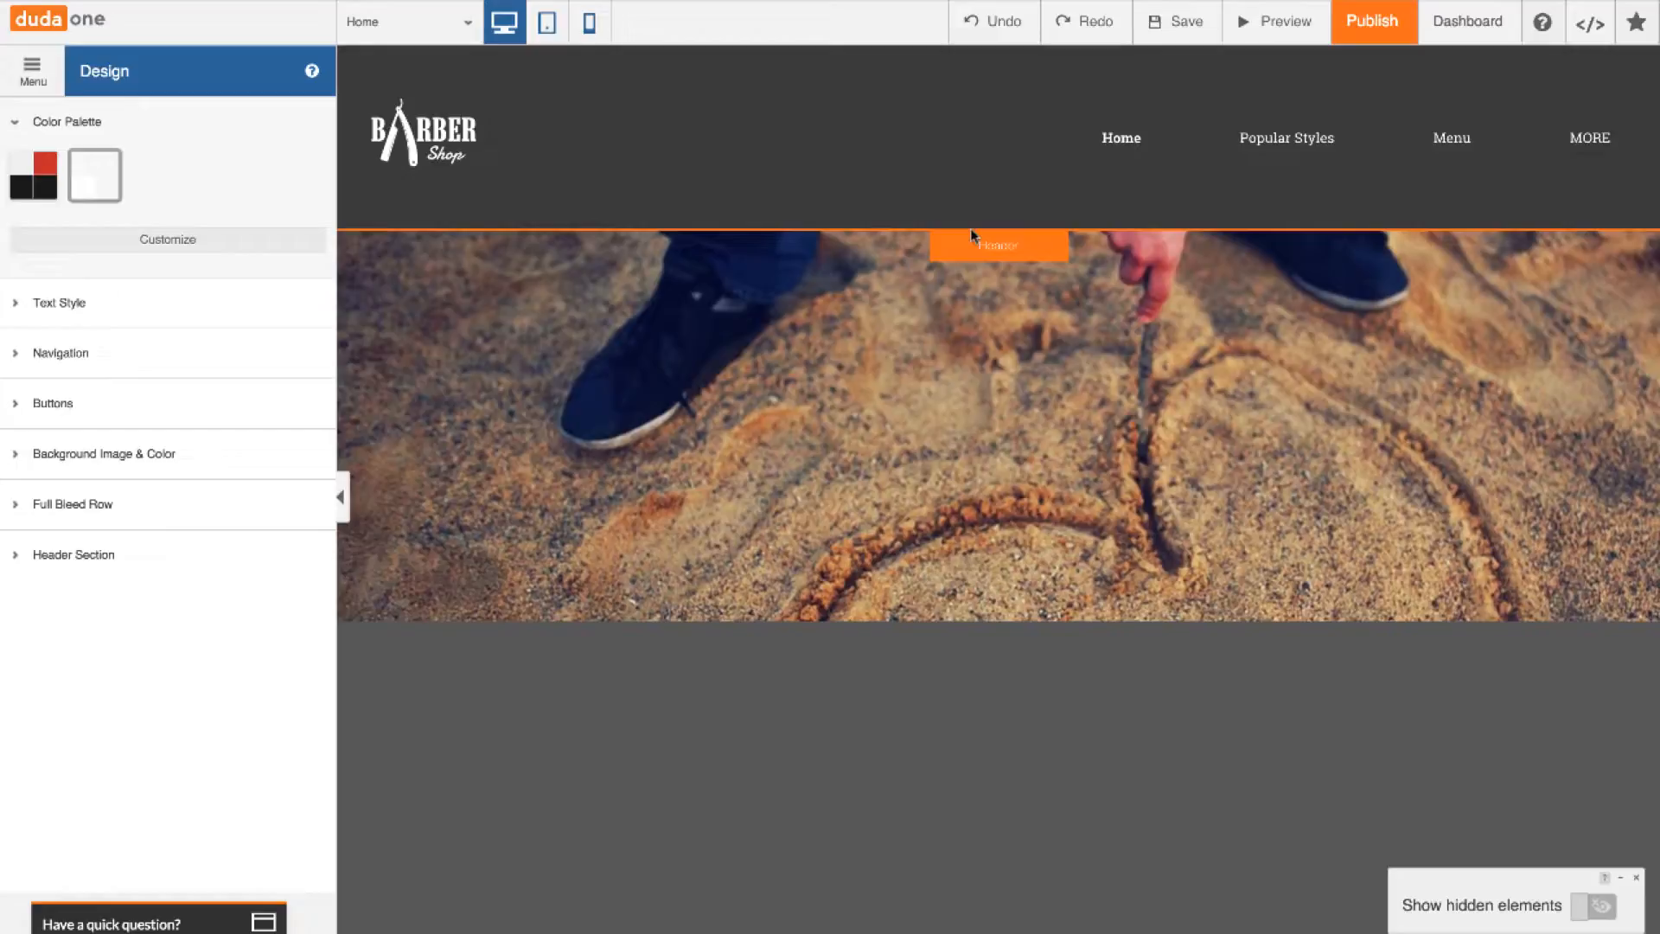
{"action": "key", "text": "super+Tab"}
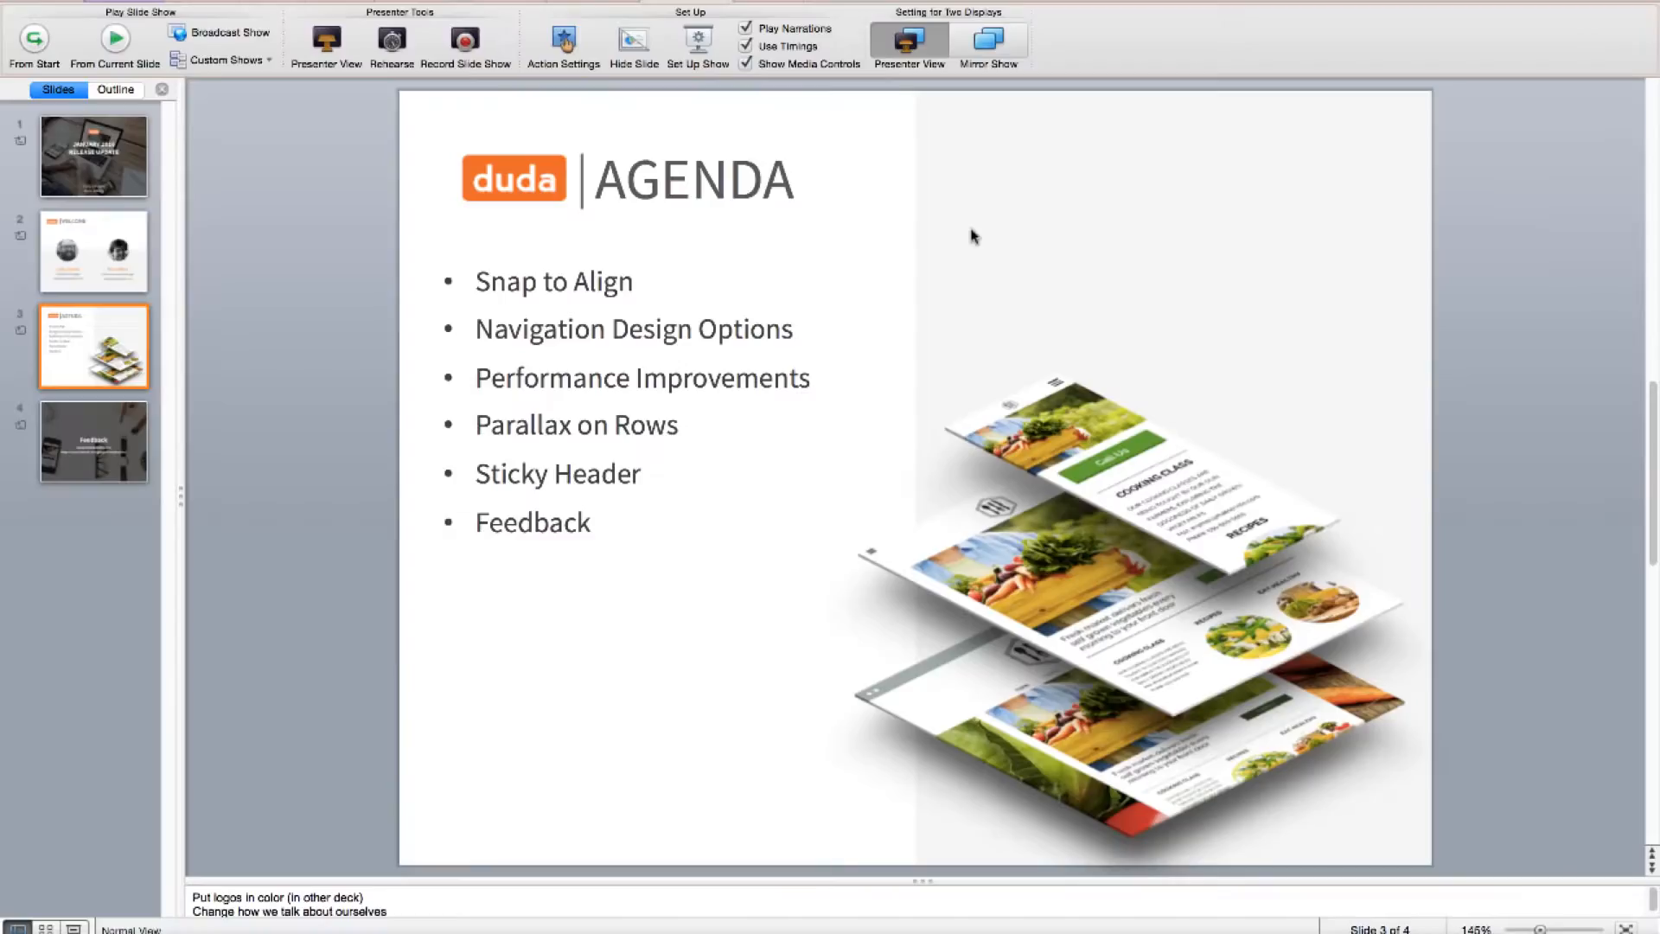